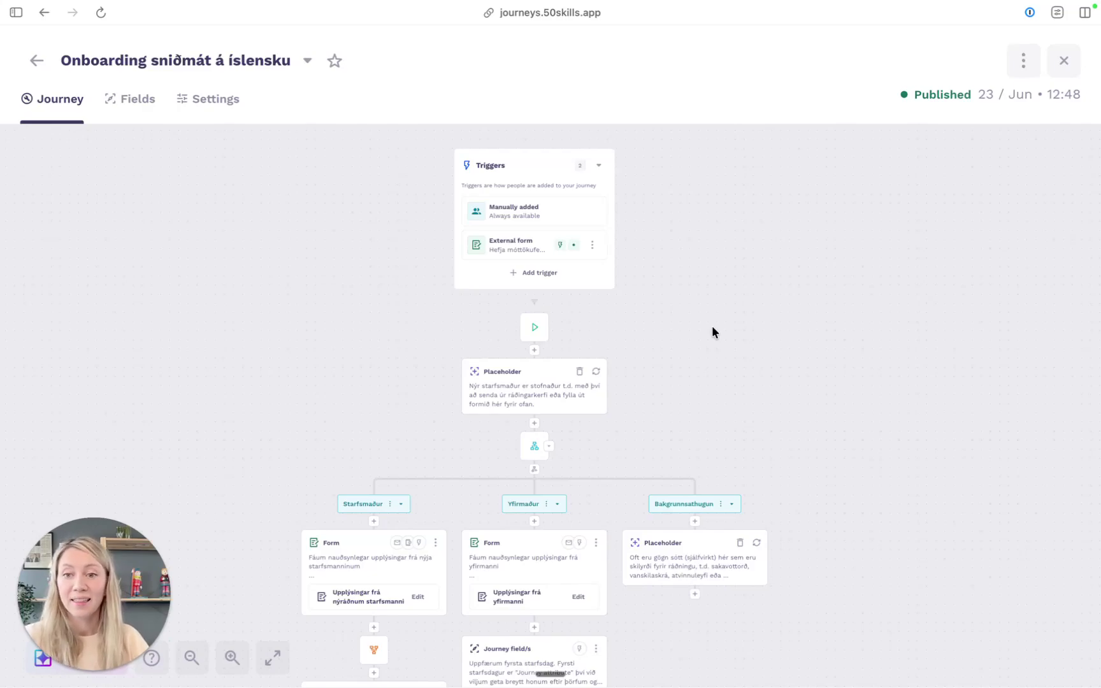
# Step: Preview the external form trigger "Hefja móttökuferli fyrir nýjan starfsmann", check the Næsti yfirmaður choices, and close the form
pyautogui.scroll(5, 659, 281)
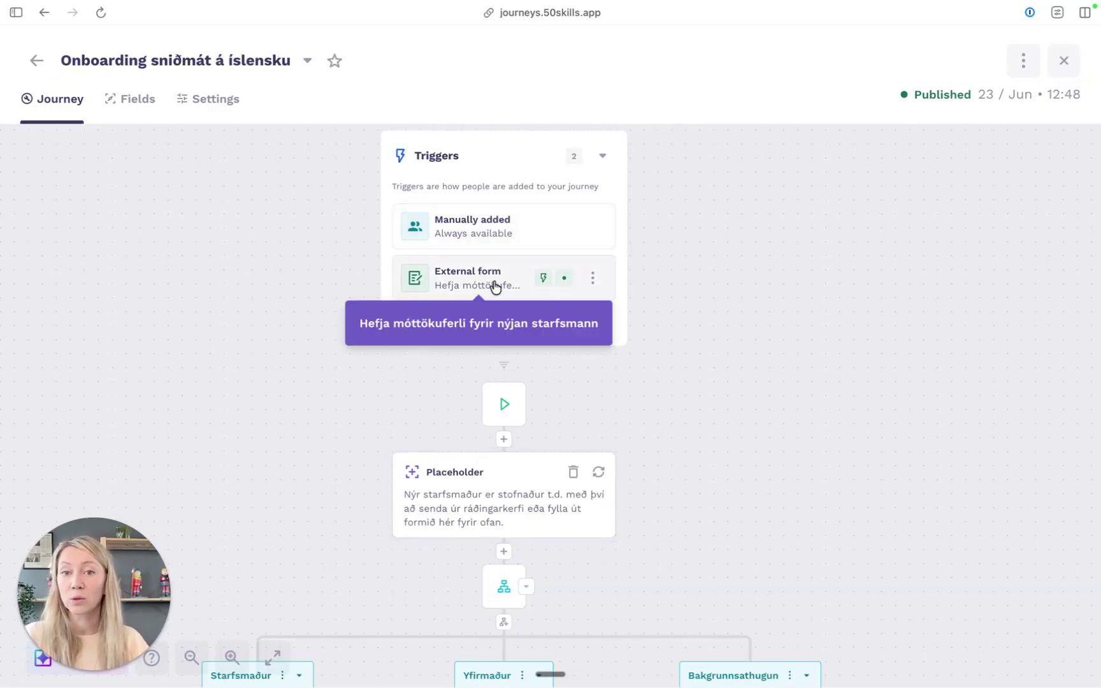
pyautogui.click(523, 279)
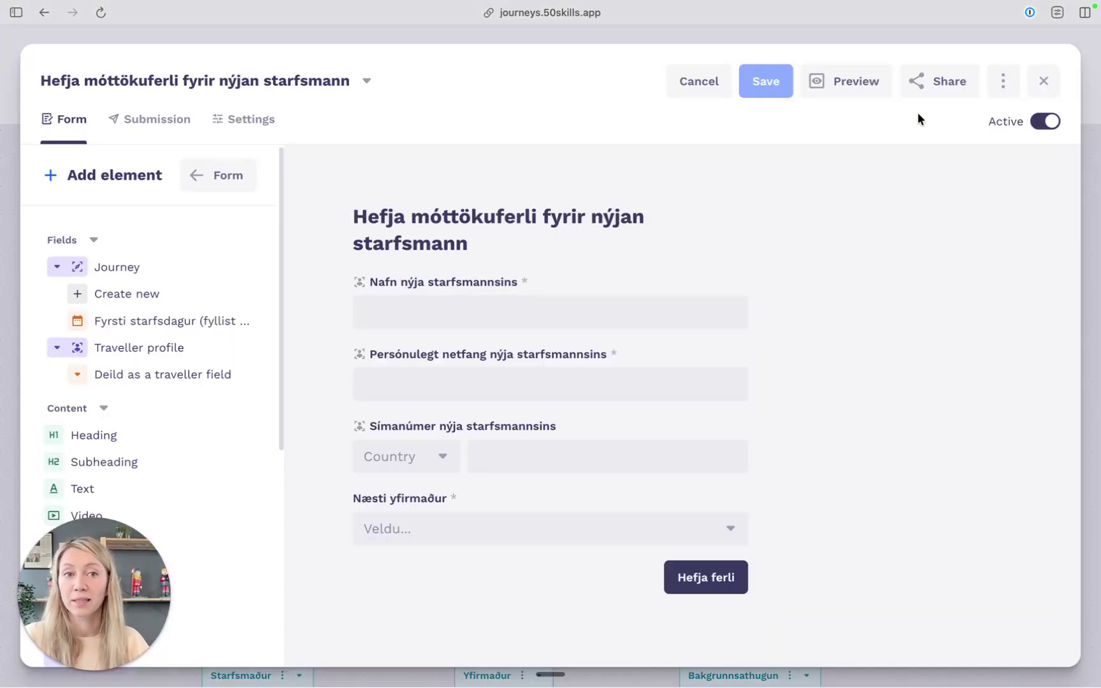
pyautogui.click(847, 81)
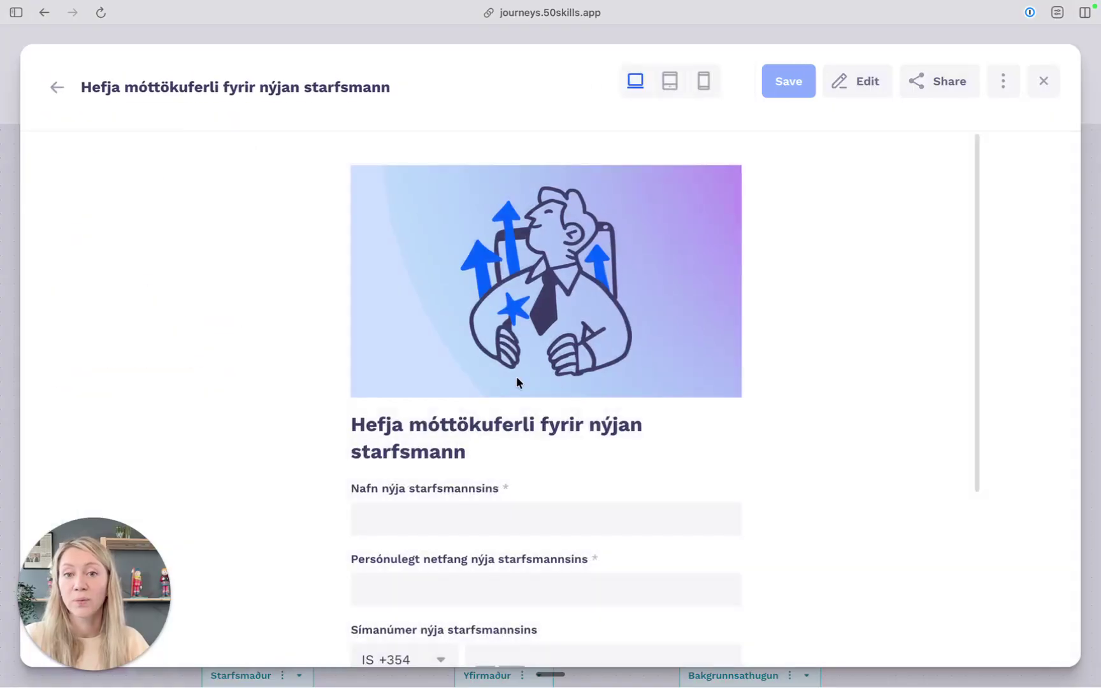
pyautogui.scroll(-5, 484, 376)
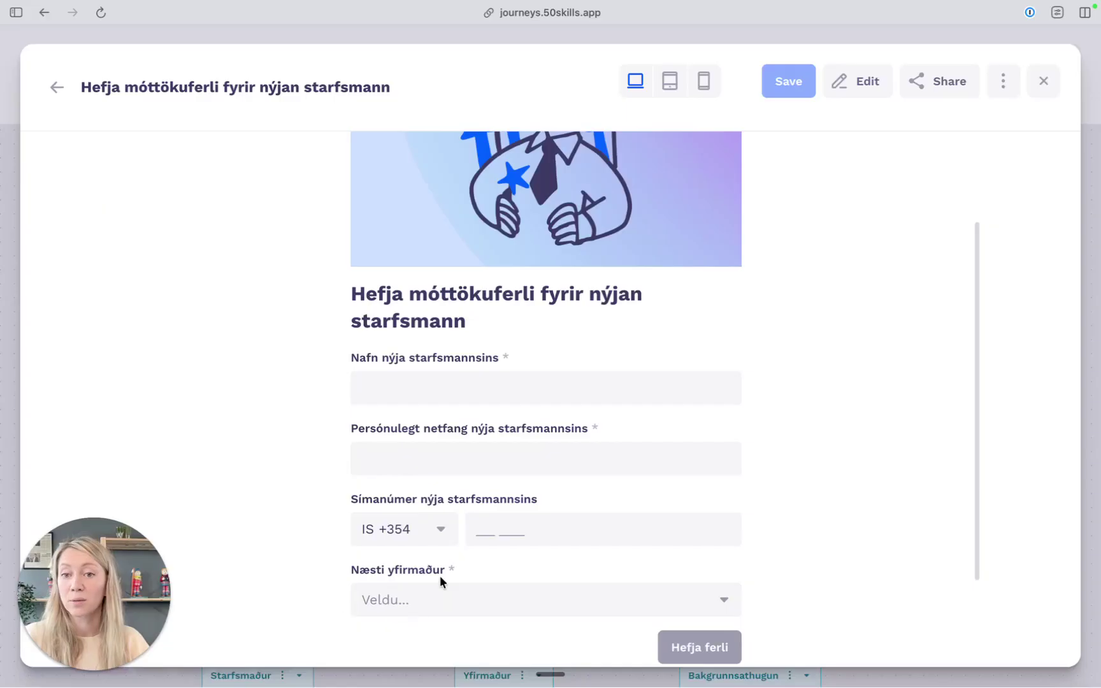
pyautogui.scroll(-2, 510, 586)
pyautogui.click(493, 538)
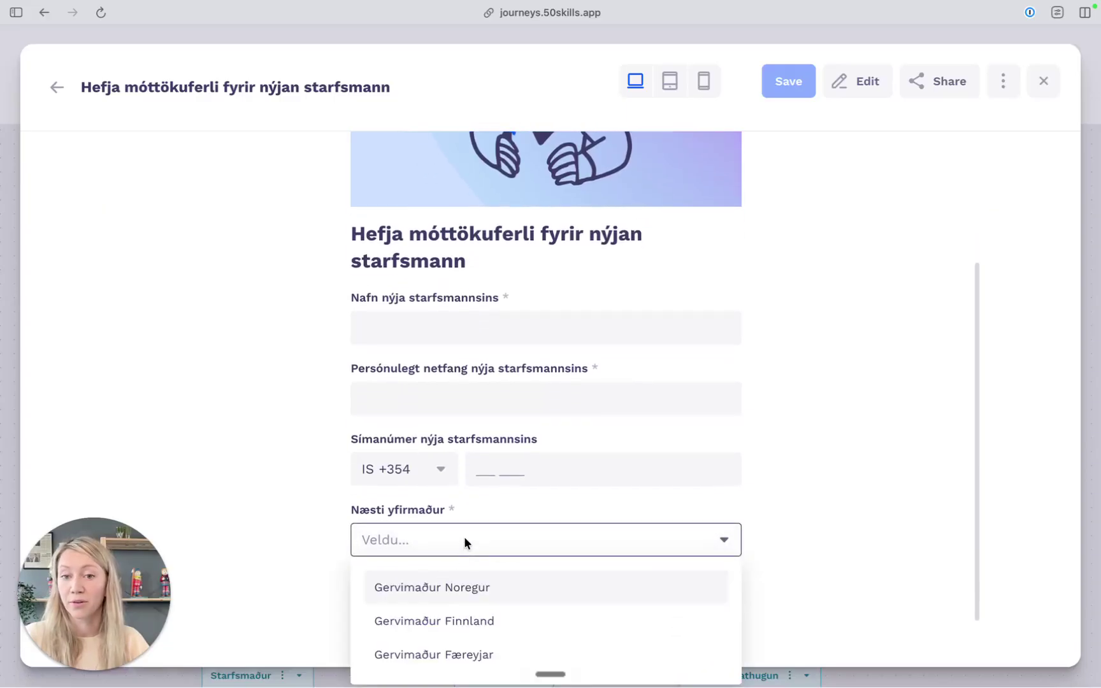
pyautogui.click(464, 538)
pyautogui.click(1039, 81)
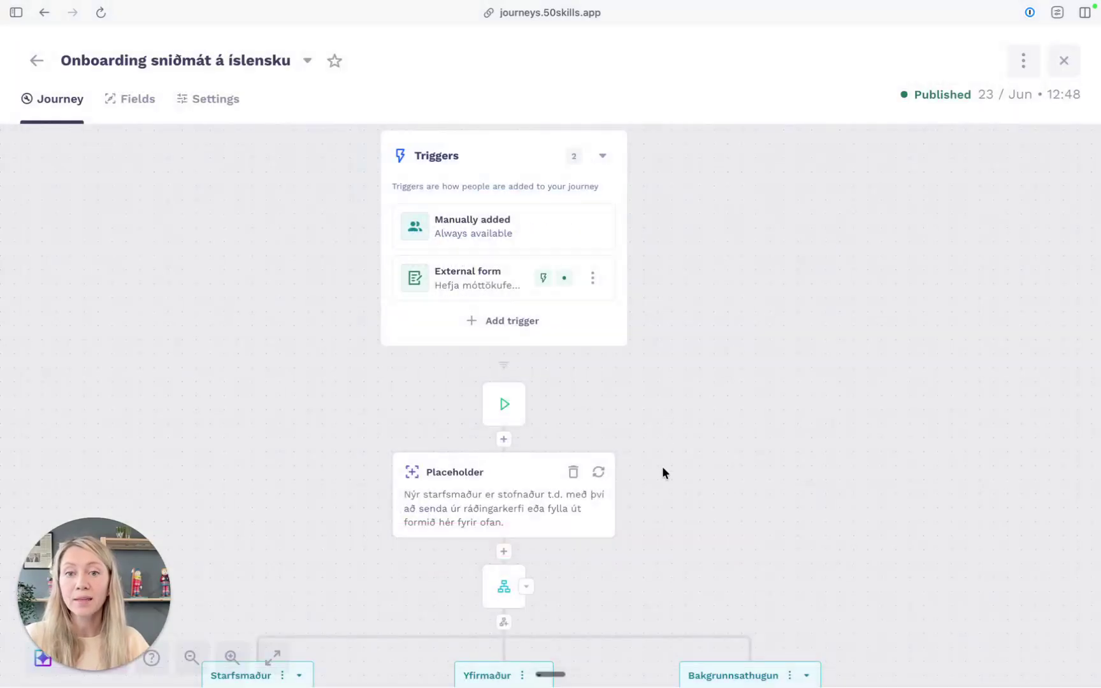
# Step: Open the details of the Form action in the Starfsmaður branch of the journey
pyautogui.scroll(-3, 683, 471)
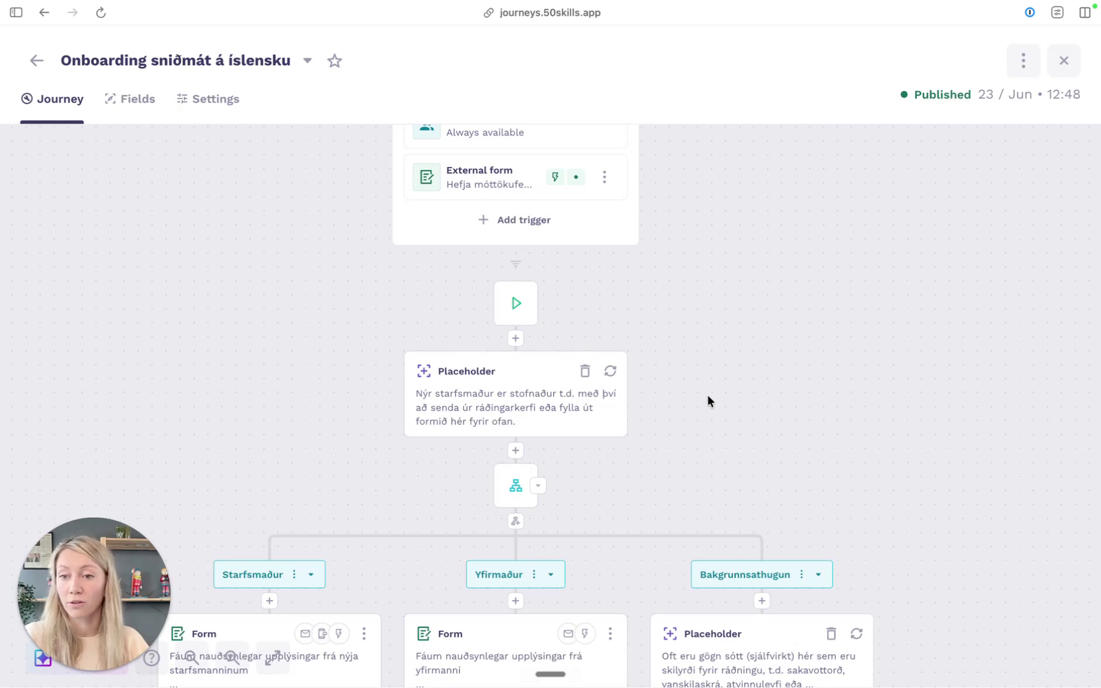
pyautogui.moveTo(705, 447); pyautogui.dragTo(782, 289)
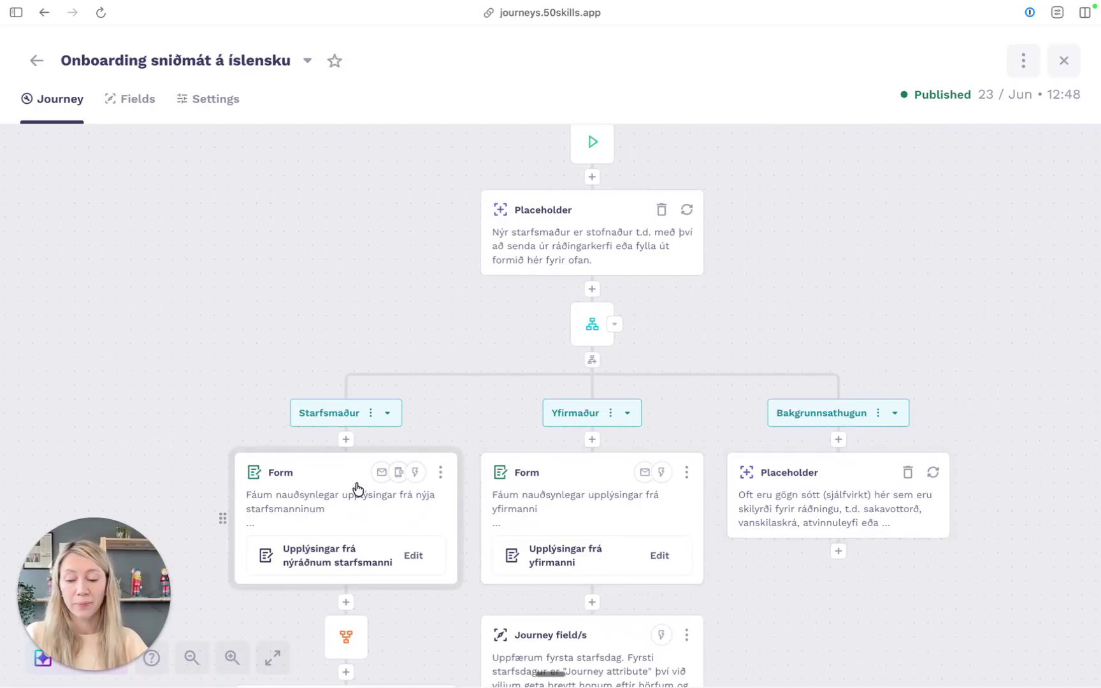
pyautogui.scroll(2, 308, 519)
pyautogui.scroll(3, 308, 519)
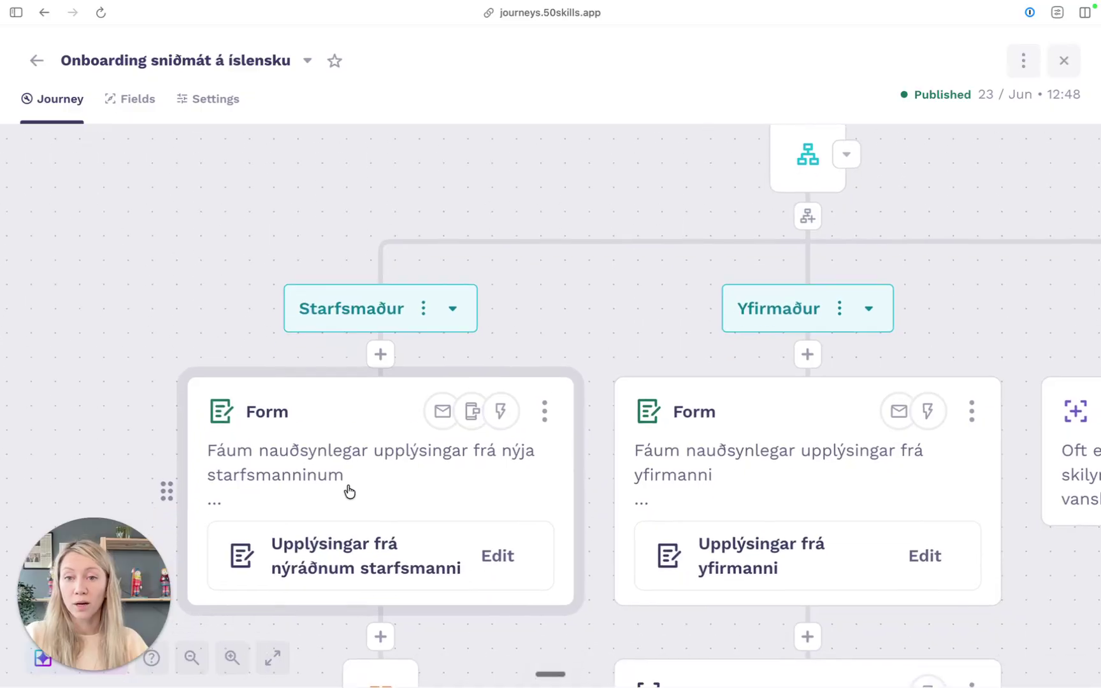
pyautogui.click(366, 445)
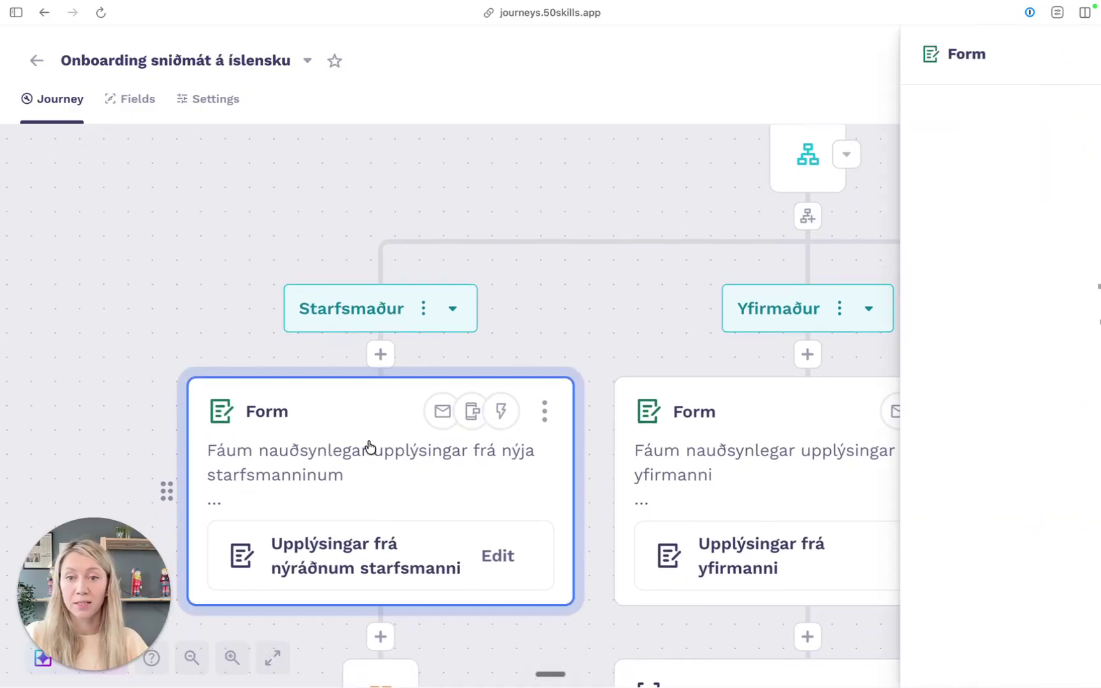
# Step: Review the Form action's trigger method, email recipient, subject and message body
pyautogui.scroll(-10, 880, 441)
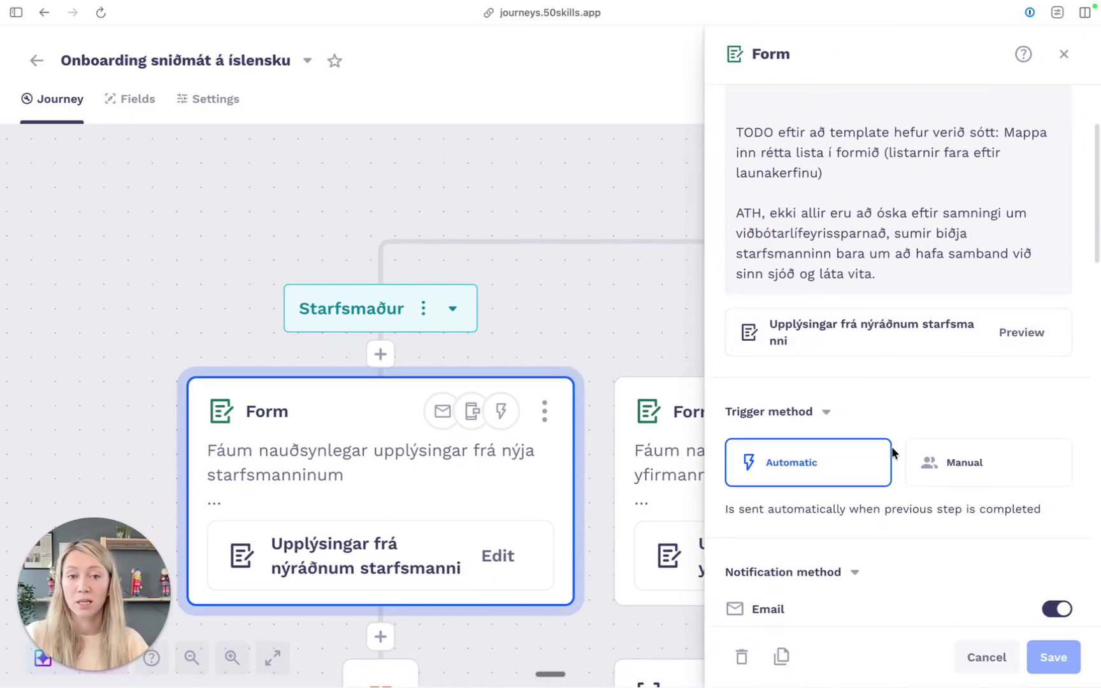
pyautogui.scroll(-1, 891, 444)
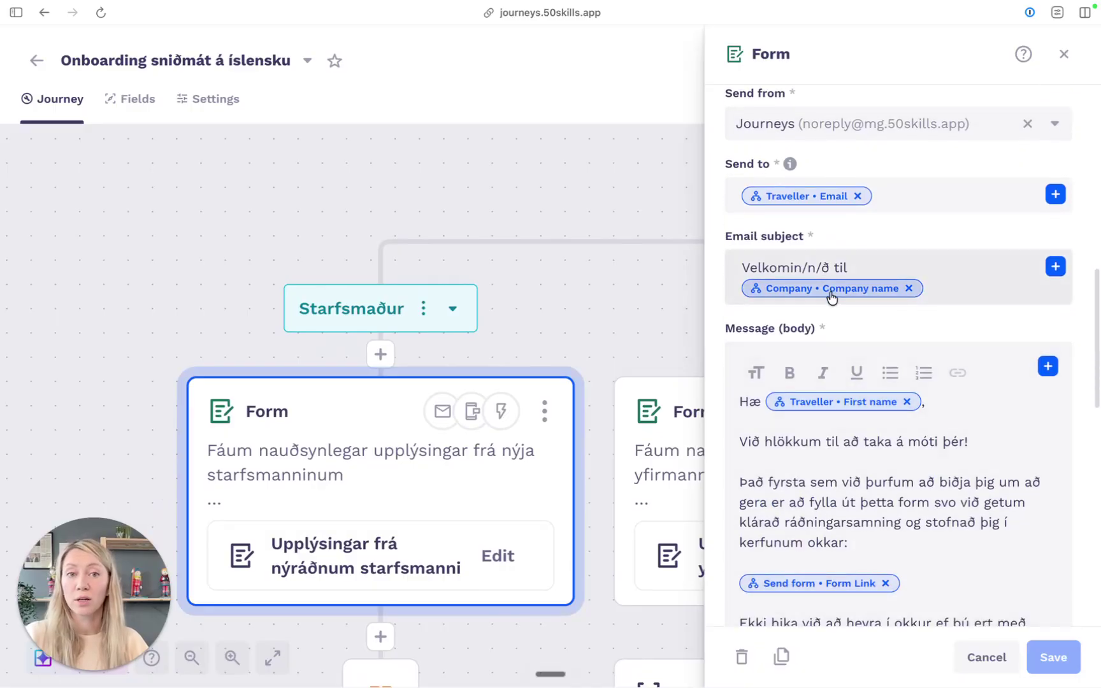
pyautogui.scroll(-1, 921, 363)
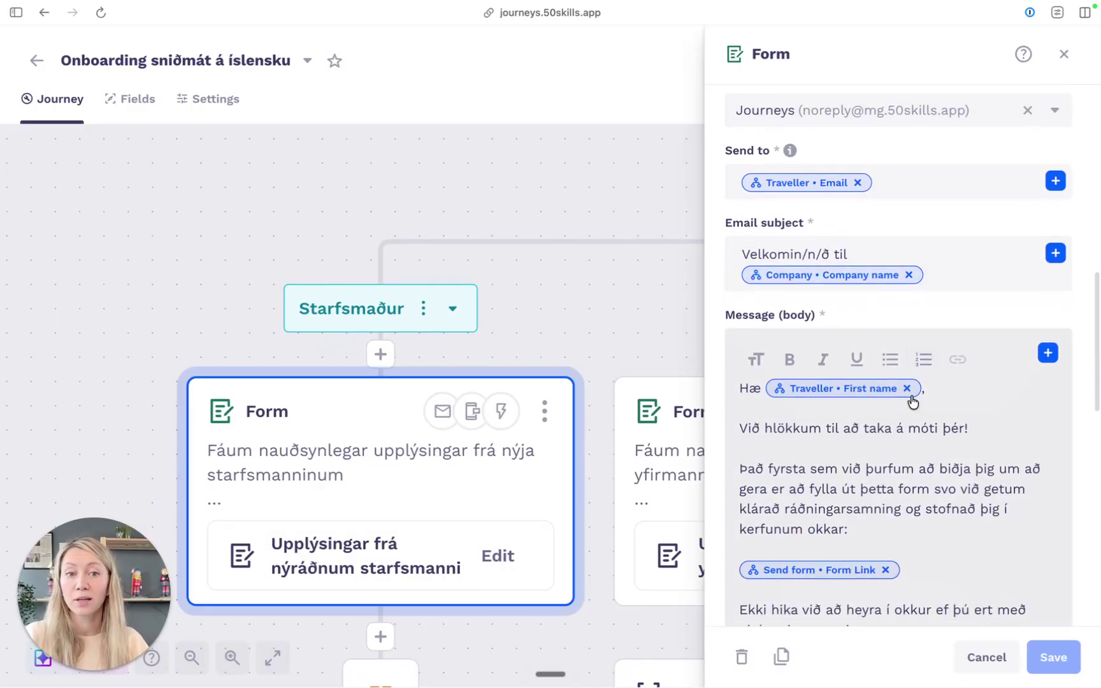
pyautogui.scroll(-1, 945, 440)
pyautogui.scroll(-1, 945, 440)
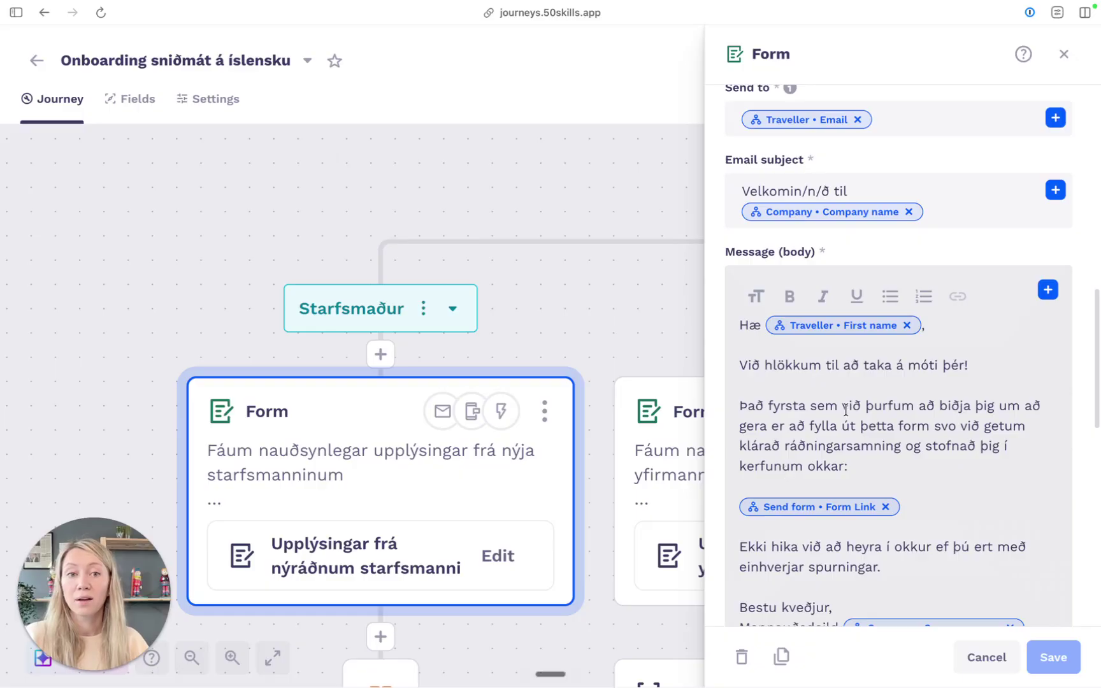
pyautogui.moveTo(906, 403); pyautogui.dragTo(911, 445)
pyautogui.click(905, 468)
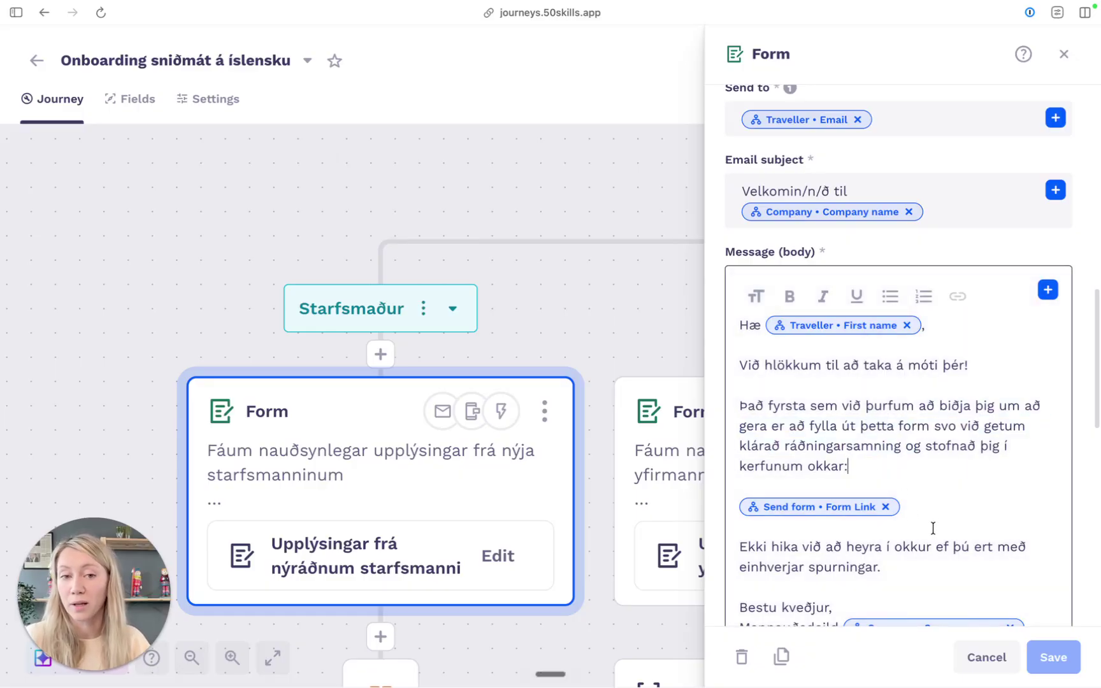
pyautogui.scroll(1, 925, 530)
pyautogui.scroll(10, 966, 545)
pyautogui.scroll(3, 967, 546)
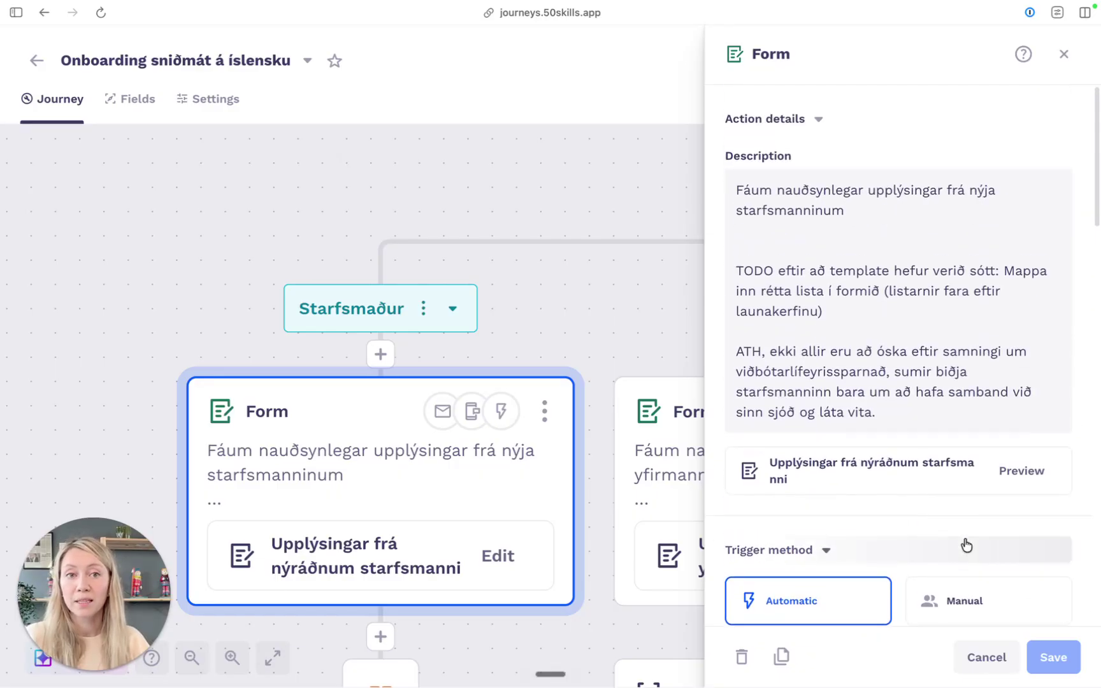
# Step: Preview the form "Upplýsingar frá nýráðnum starfsmanni" and examine its sections from Persónuupplýsingar to Persónuafsláttur
pyautogui.click(1009, 472)
pyautogui.scroll(-1, 605, 424)
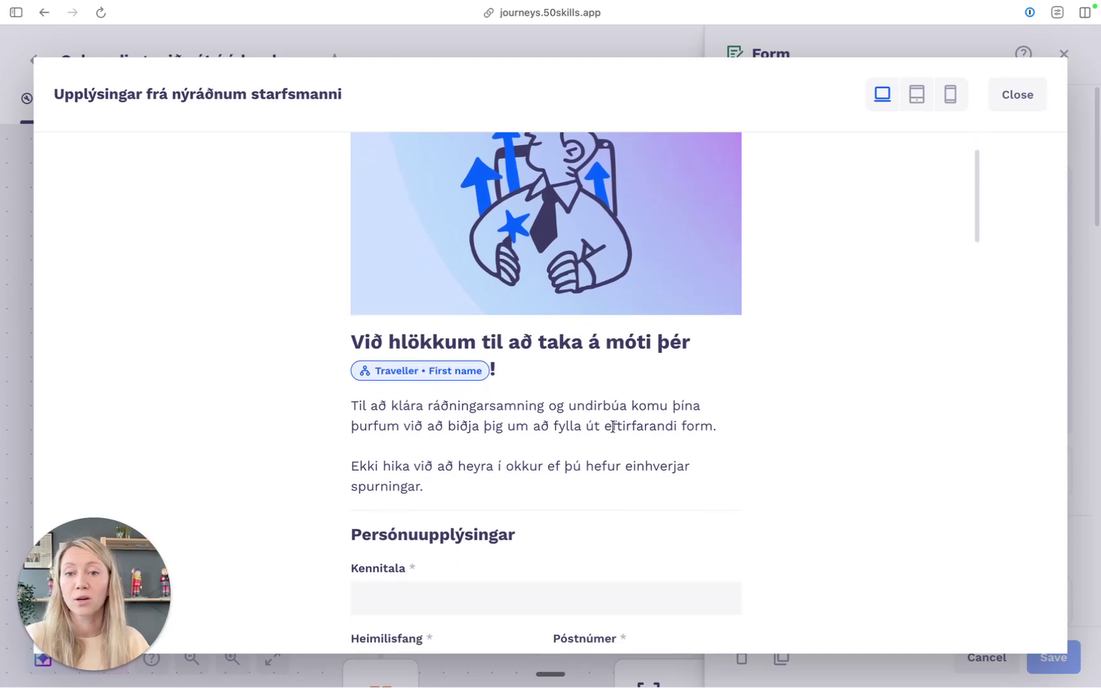
pyautogui.scroll(-3, 605, 425)
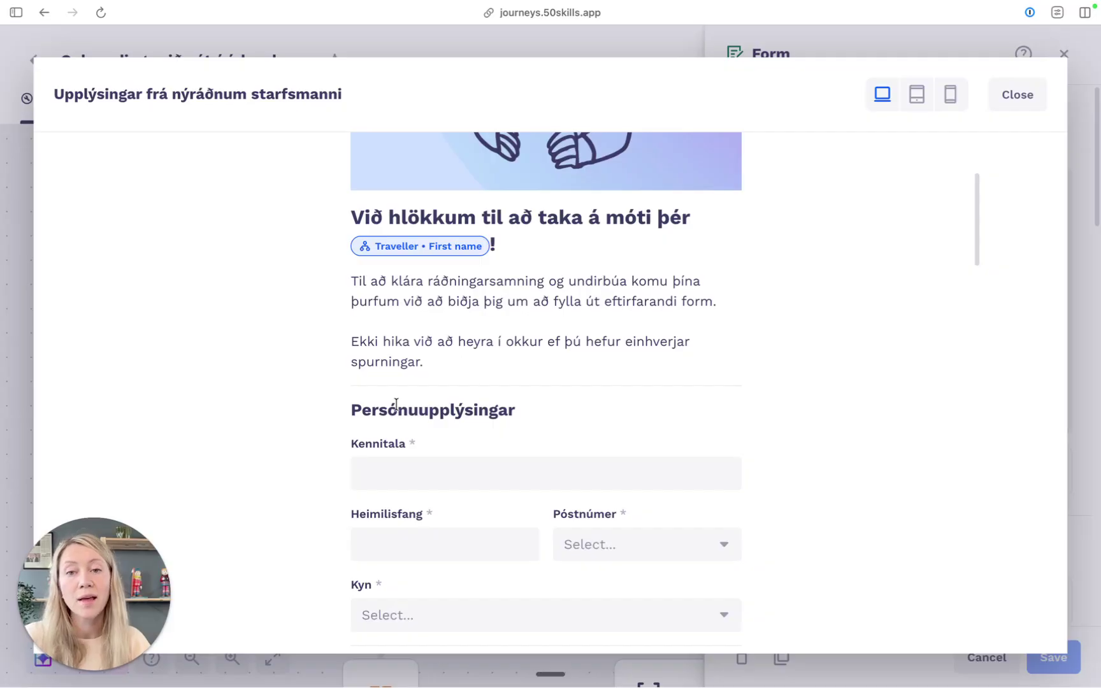
pyautogui.scroll(-5, 347, 408)
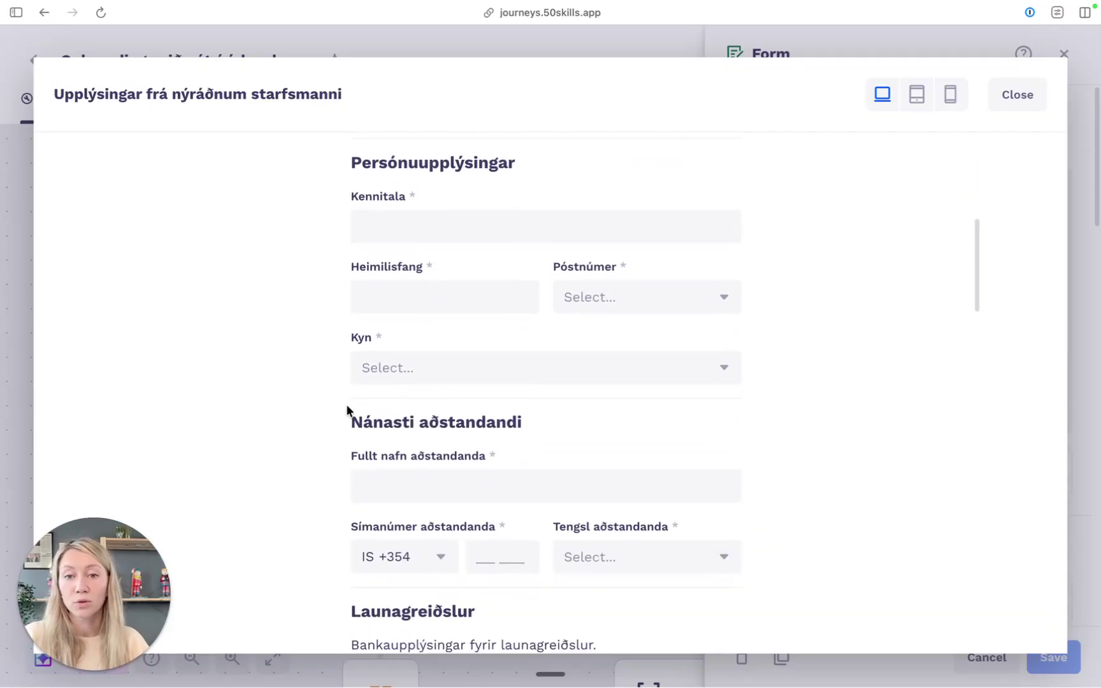
pyautogui.scroll(-4, 339, 445)
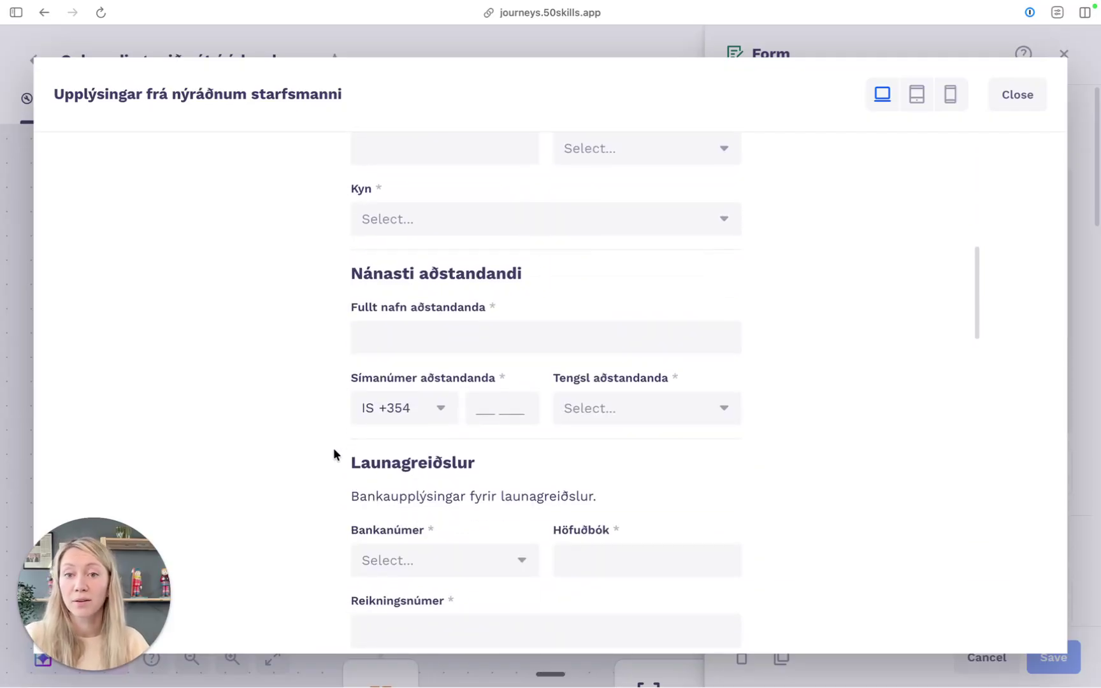
pyautogui.scroll(-8, 338, 456)
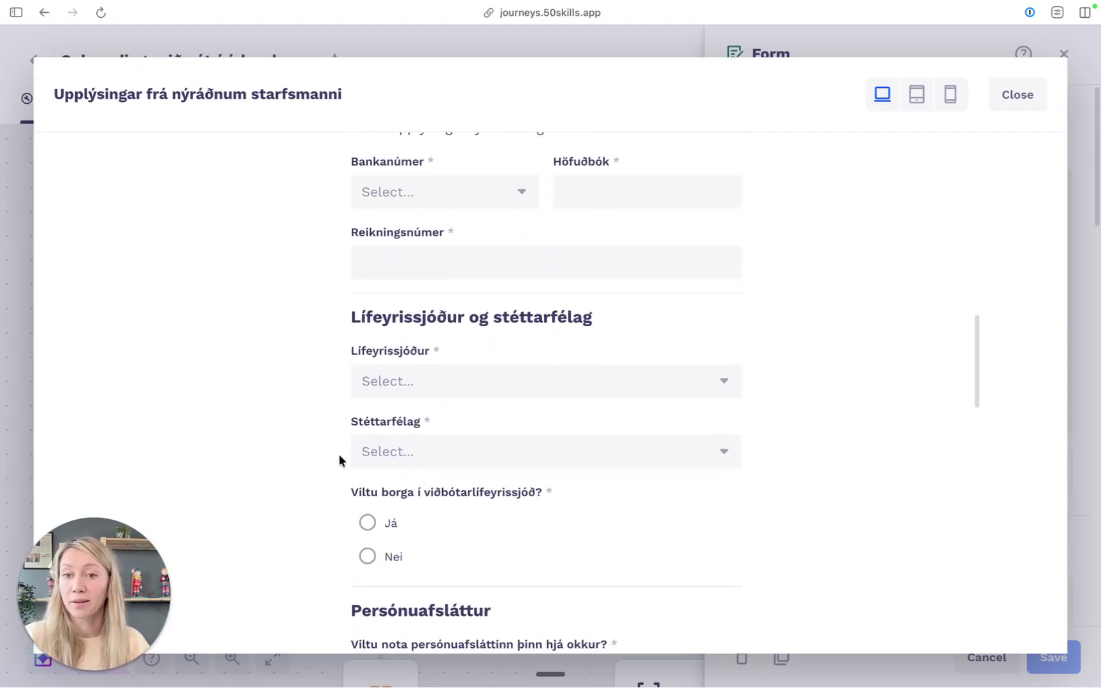
pyautogui.scroll(-5, 338, 456)
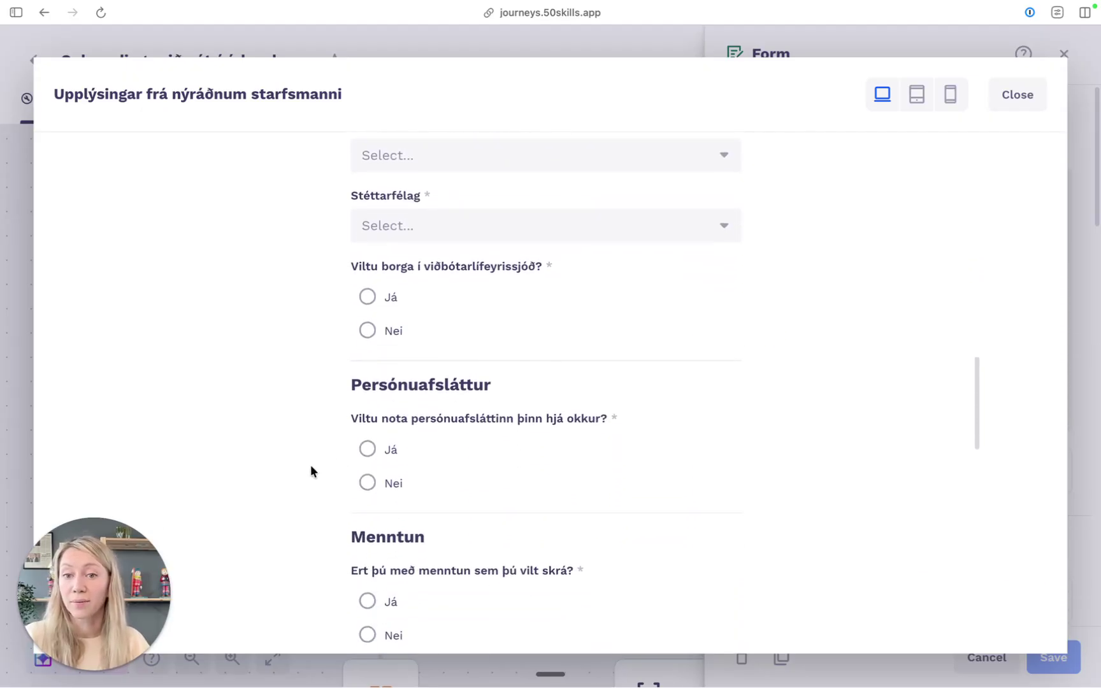
# Step: Answer Já to the Menntun question and to using the persónuafsláttur in the preview, and inspect the follow-up fields
pyautogui.click(376, 491)
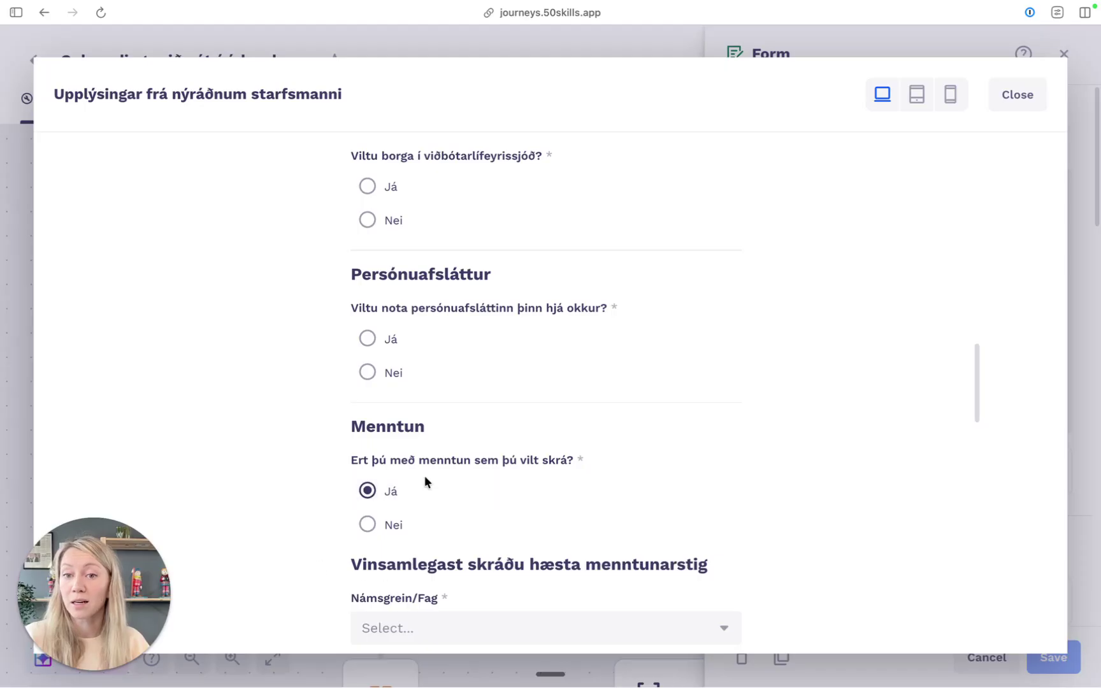
pyautogui.scroll(-2, 416, 547)
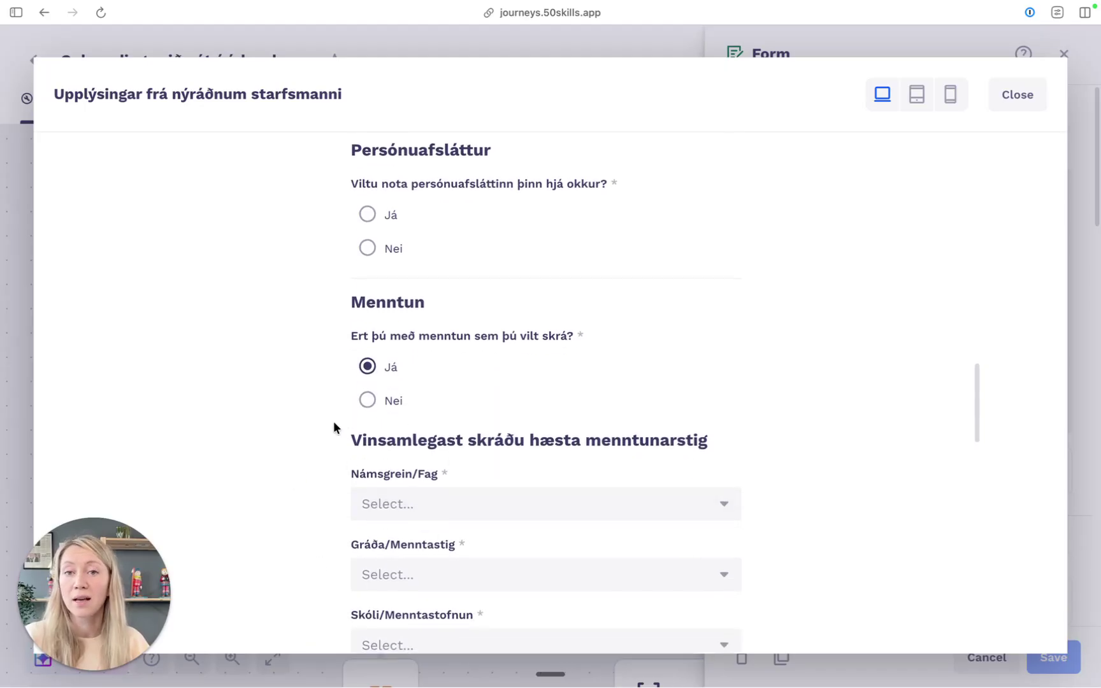
pyautogui.scroll(2, 382, 357)
pyautogui.click(412, 313)
pyautogui.scroll(-1, 337, 385)
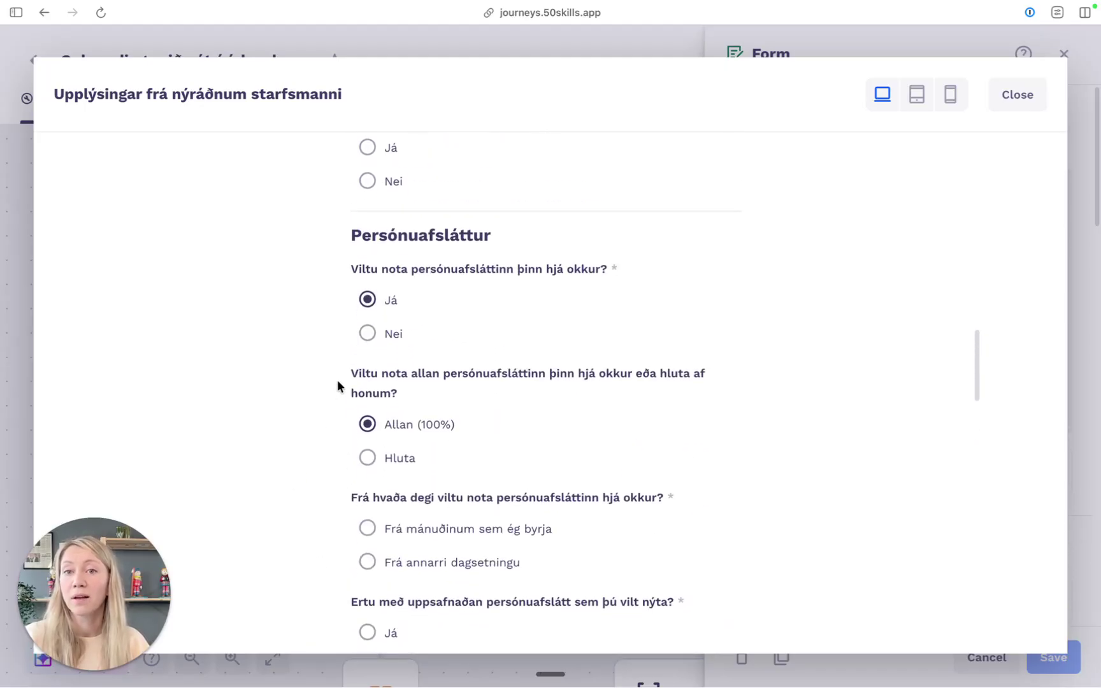
pyautogui.scroll(-1, 382, 427)
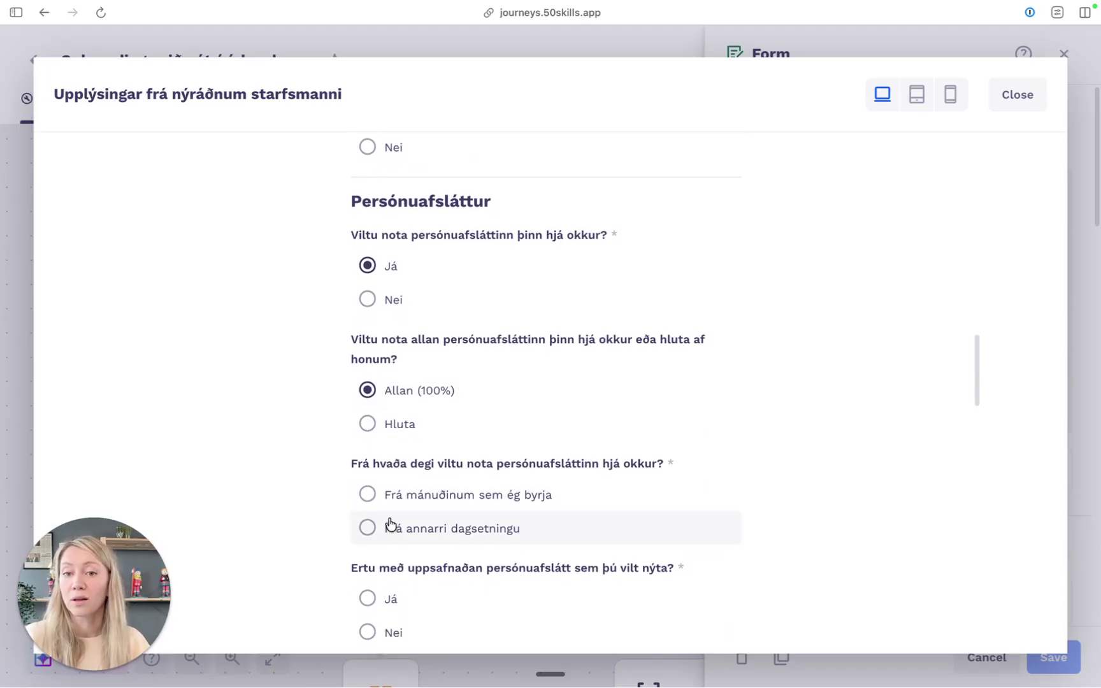
# Step: Answer Já to "Viltu borga í viðbótarlífeyrissjóð?" in the preview and inspect its follow-up fields
pyautogui.scroll(3, 322, 542)
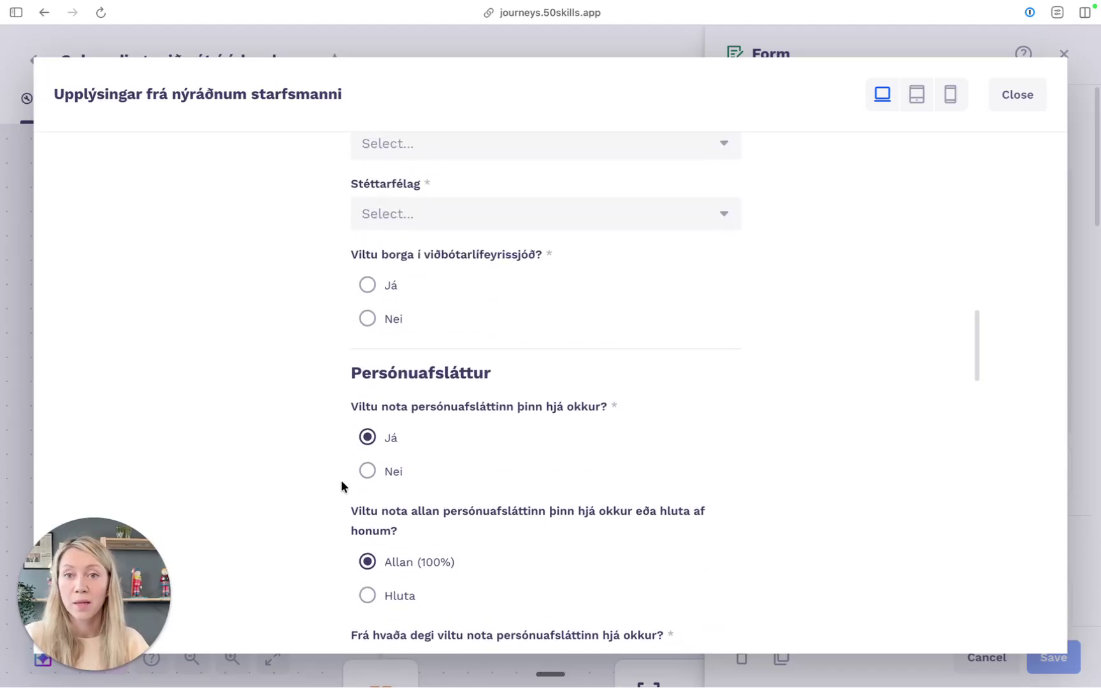
pyautogui.click(413, 287)
pyautogui.scroll(-1, 395, 383)
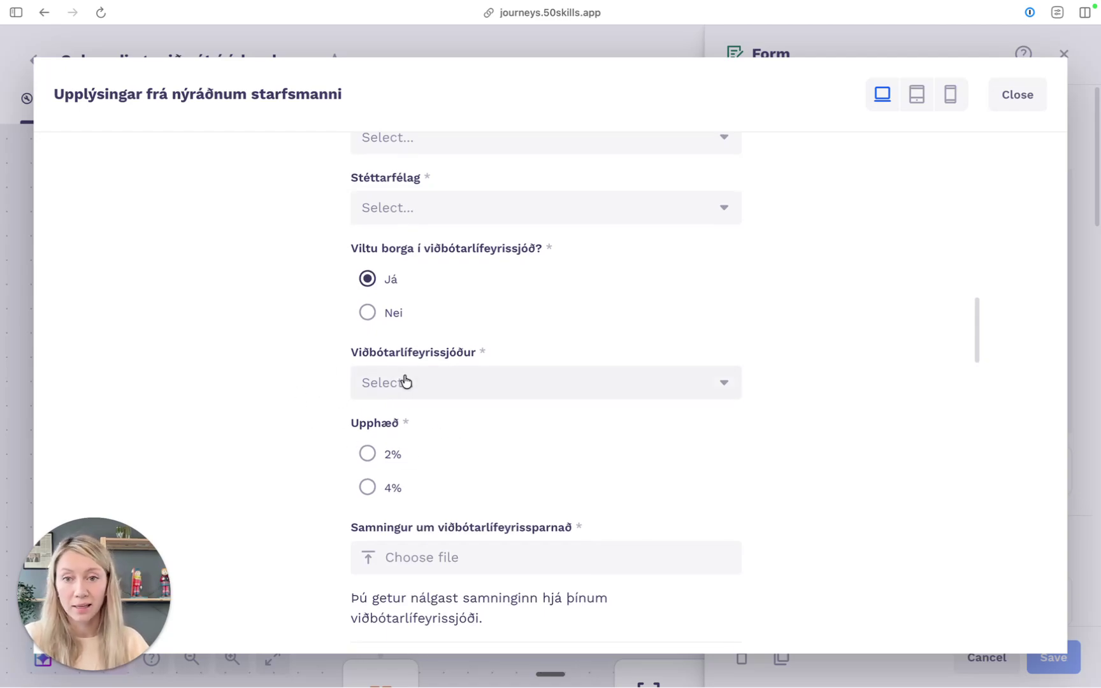
pyautogui.scroll(-2, 339, 450)
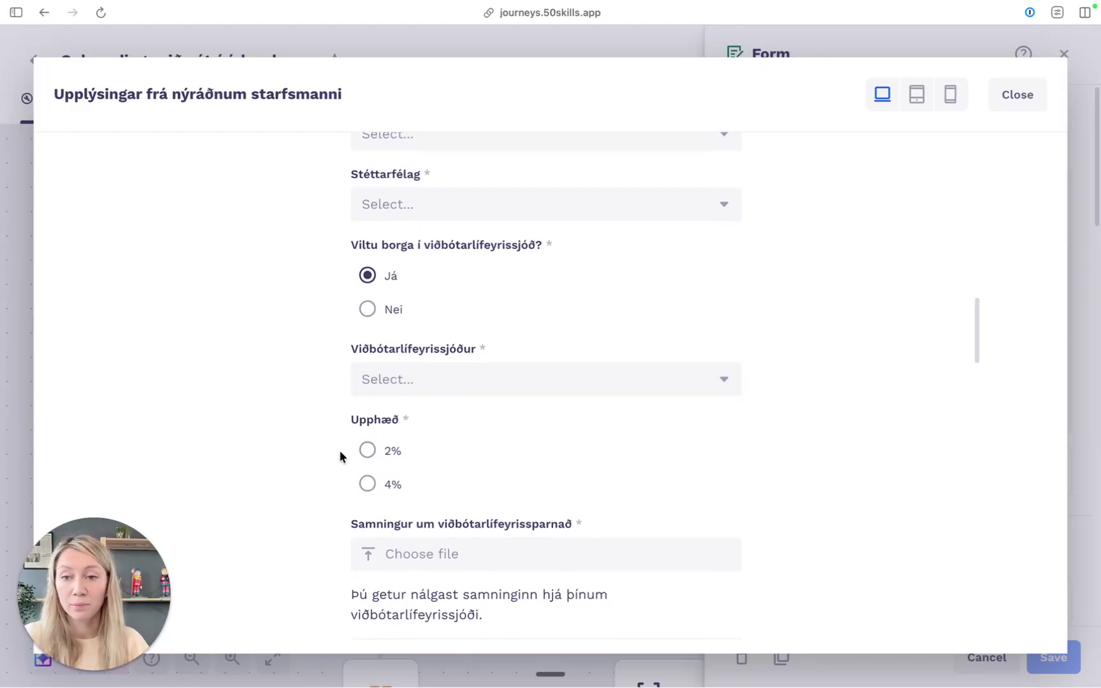
# Step: Examine the rest of the form preview, including Kynning fyrir vinnufélaga, Sakavottorð and Fylgigögn, down to the submit options
pyautogui.scroll(-20, 343, 459)
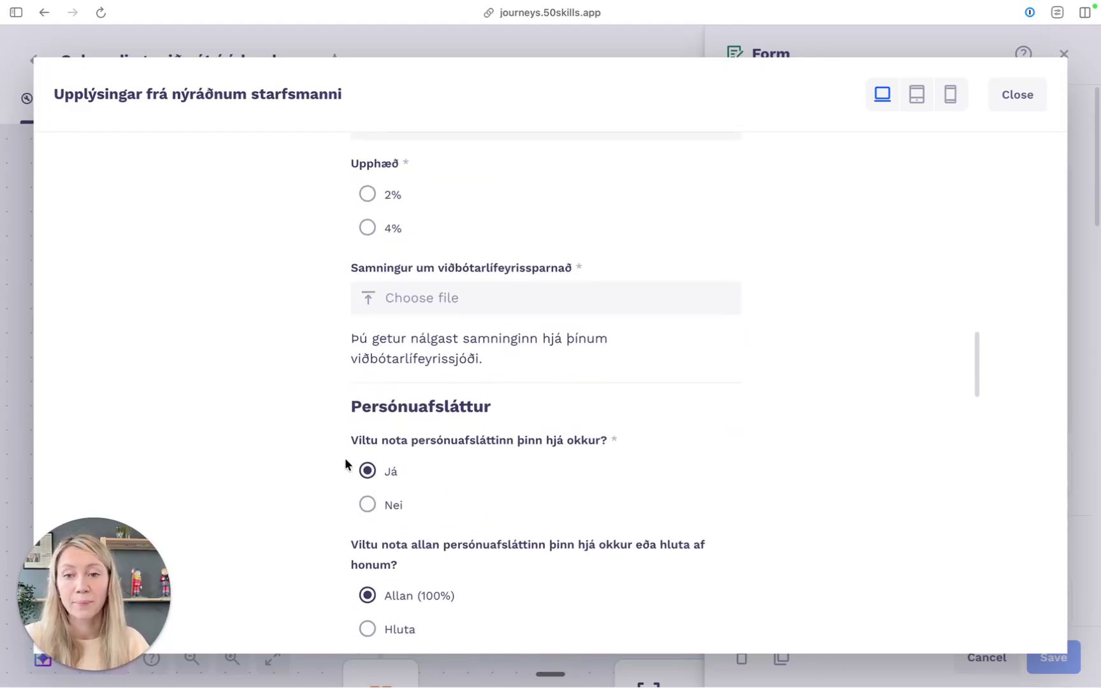
pyautogui.scroll(-15, 344, 465)
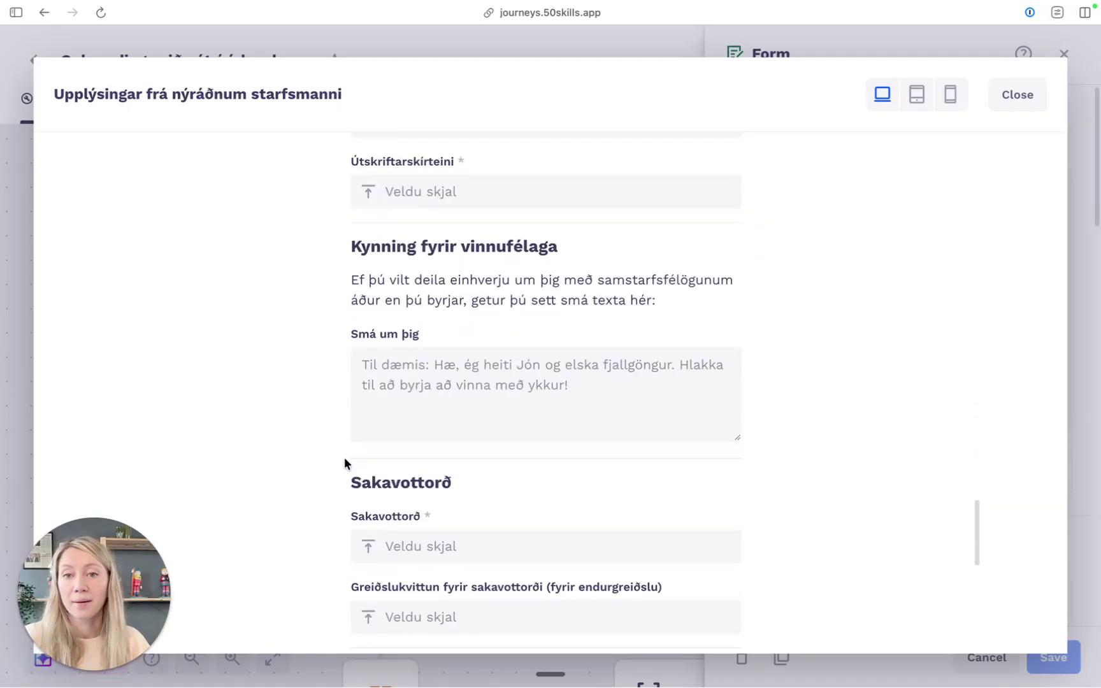
pyautogui.scroll(1, 346, 446)
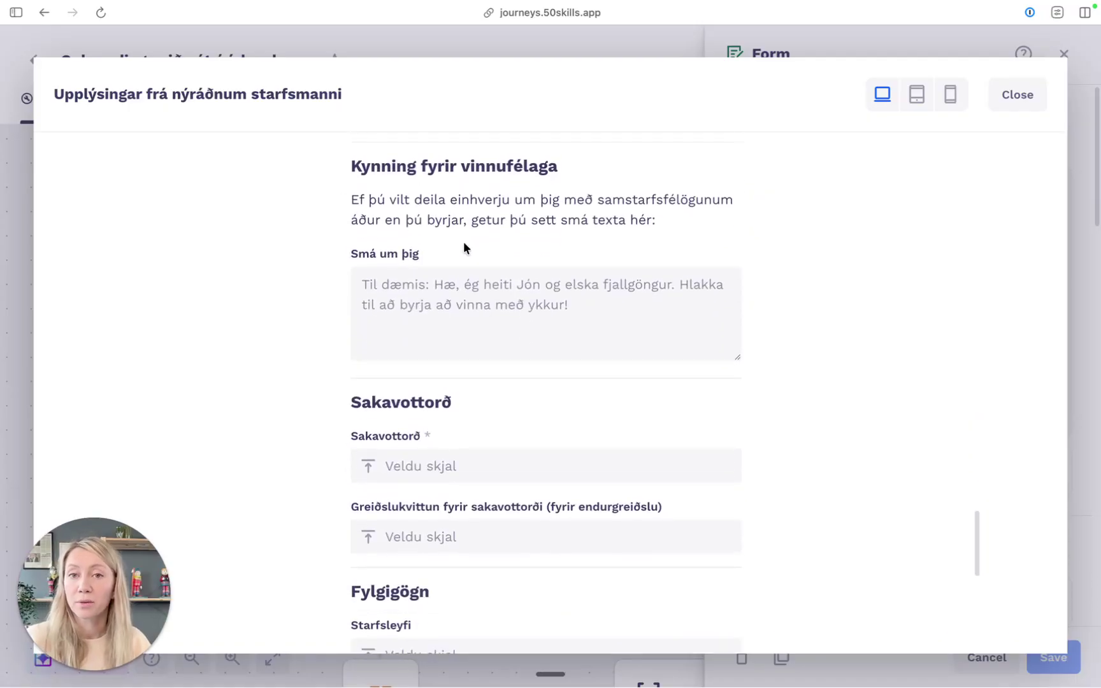
pyautogui.scroll(-1, 322, 315)
pyautogui.scroll(-3, 326, 319)
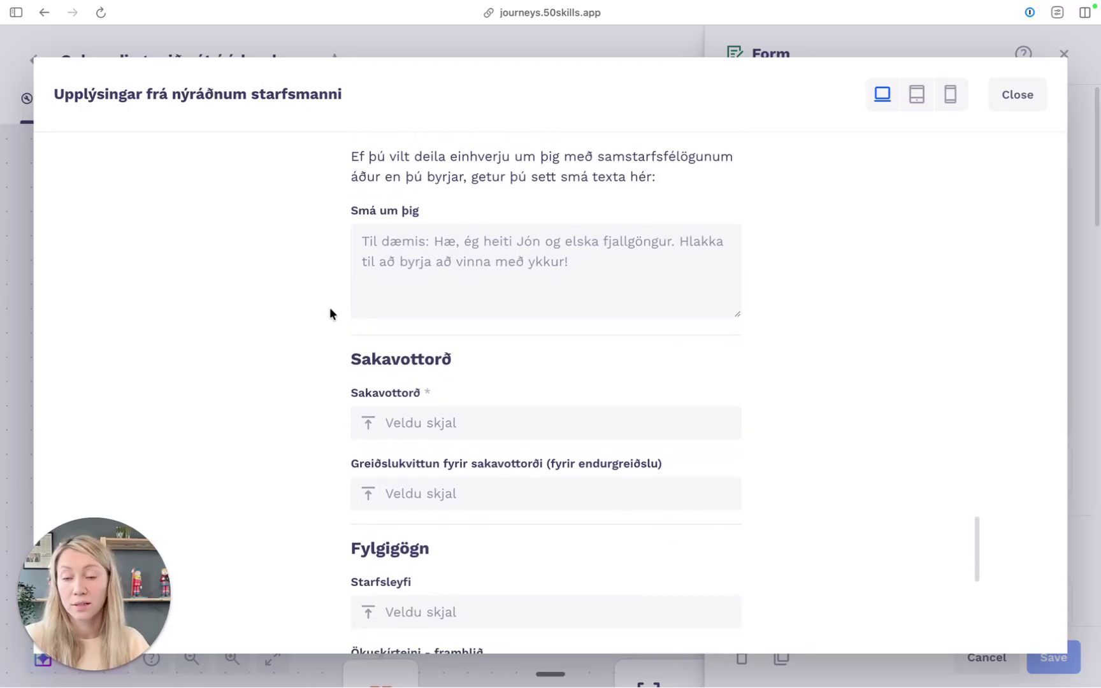
pyautogui.scroll(-10, 338, 322)
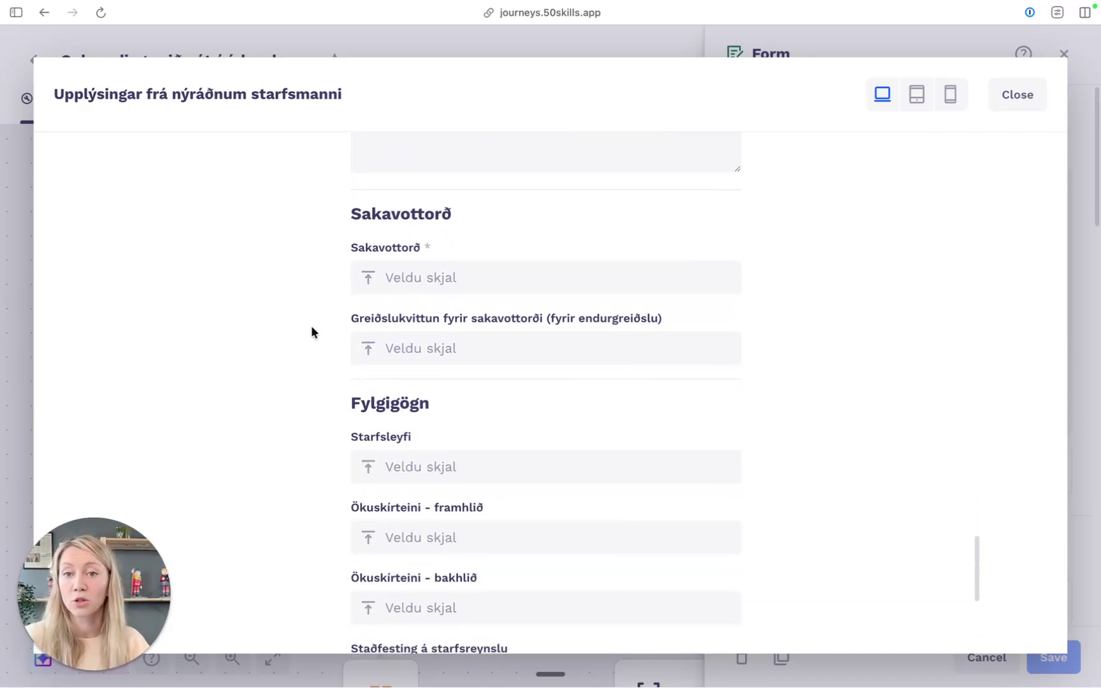
pyautogui.scroll(-10, 313, 323)
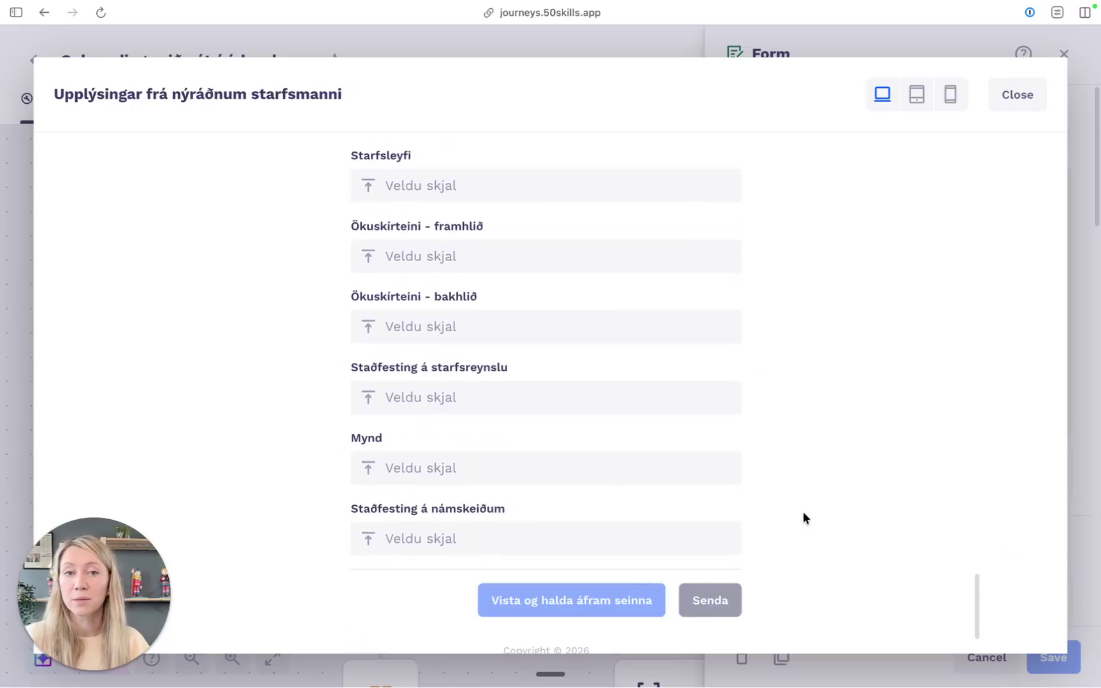
# Step: Switch the new-employee form preview to the mobile layout, inspect it, and close the preview
pyautogui.scroll(1, 793, 517)
pyautogui.scroll(4, 812, 347)
pyautogui.click(955, 91)
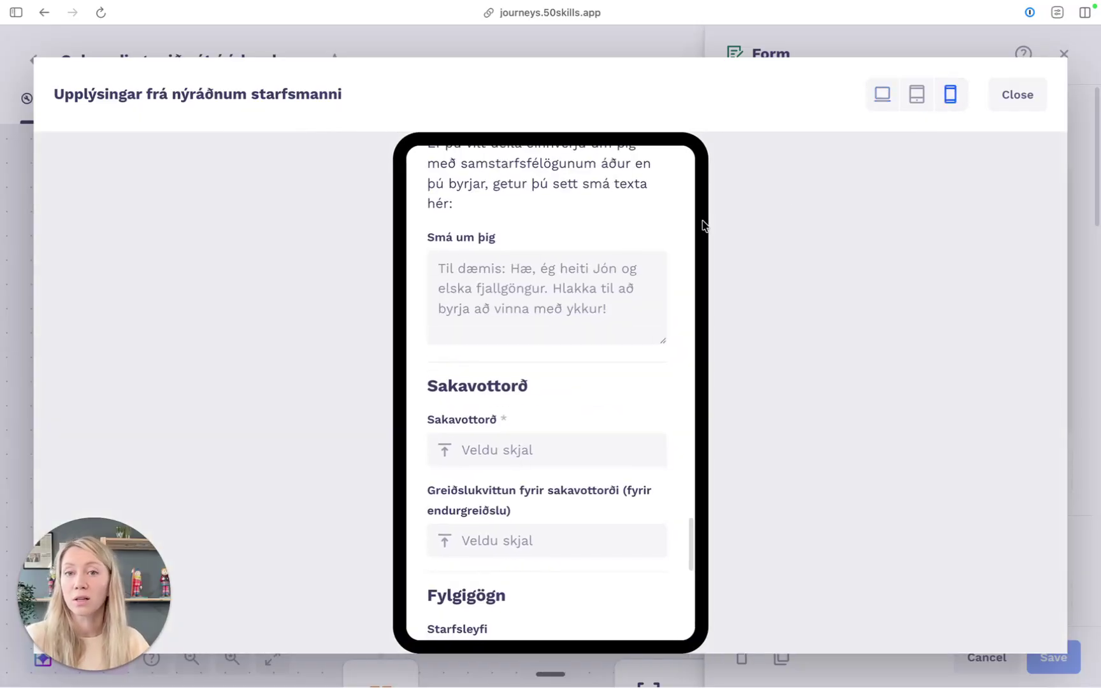
pyautogui.click(1022, 96)
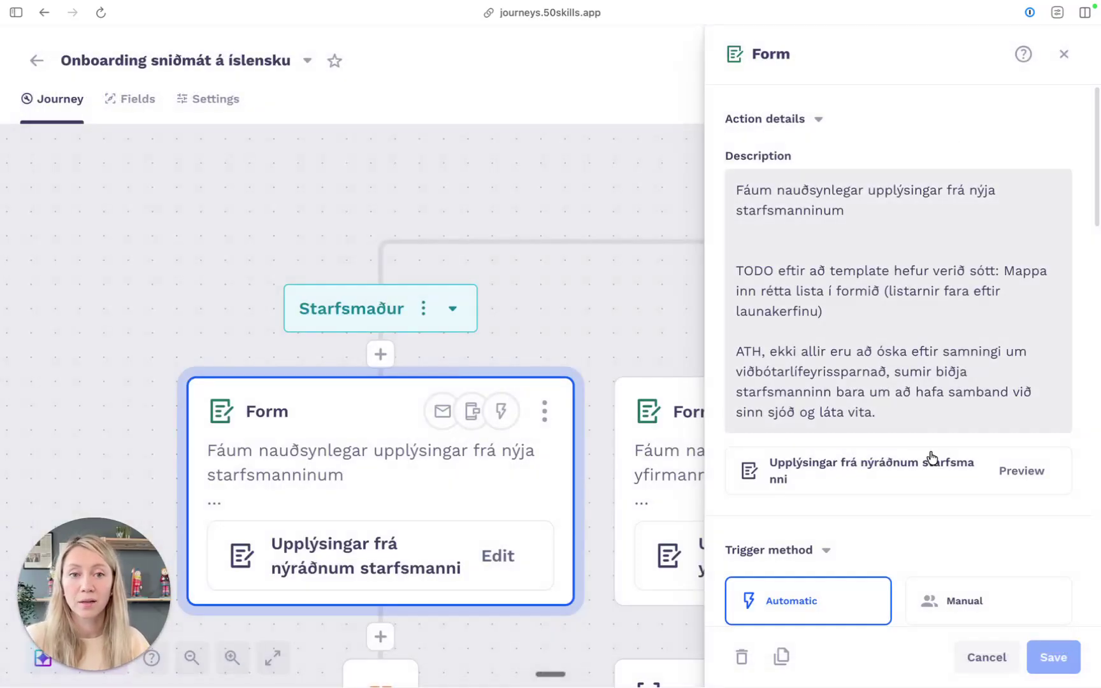
# Step: Examine the new-employee form action's email and SMS notification settings, including the SMS recipient and message text
pyautogui.scroll(-10, 921, 445)
pyautogui.scroll(-12, 922, 444)
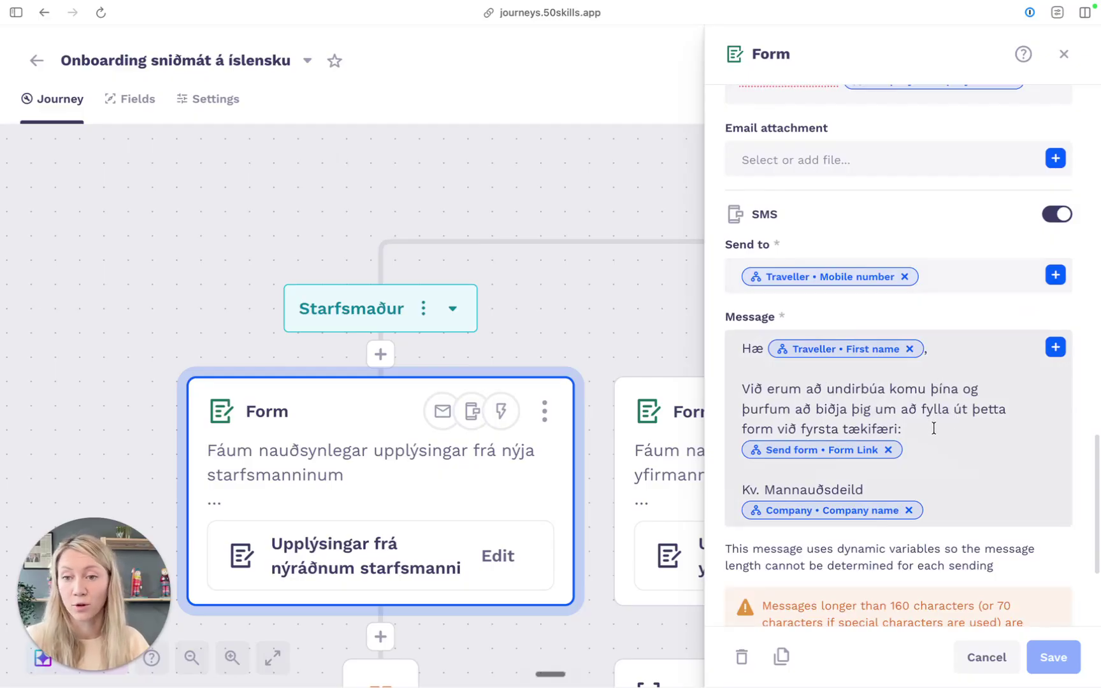
pyautogui.scroll(-5, 933, 428)
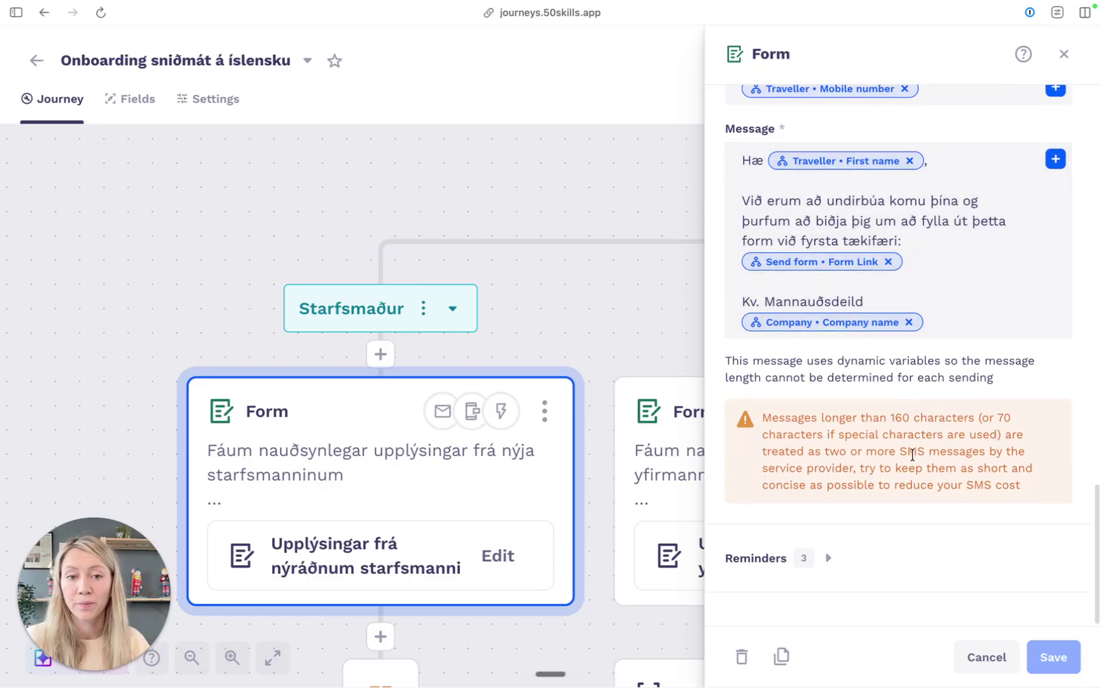
# Step: Expand the form action's Reminders settings, review the method, frequency, days and send time, and close the action
pyautogui.click(828, 558)
pyautogui.scroll(-5, 831, 561)
pyautogui.scroll(-5, 828, 546)
pyautogui.scroll(-1, 769, 507)
pyautogui.scroll(-2, 818, 382)
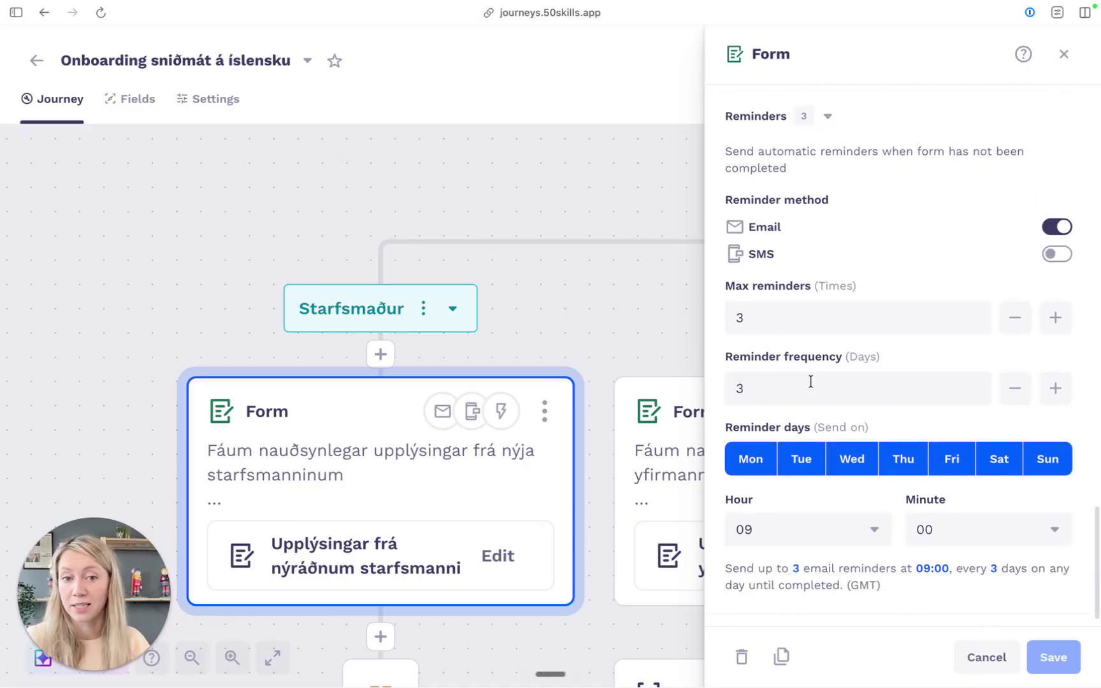
pyautogui.click(1063, 60)
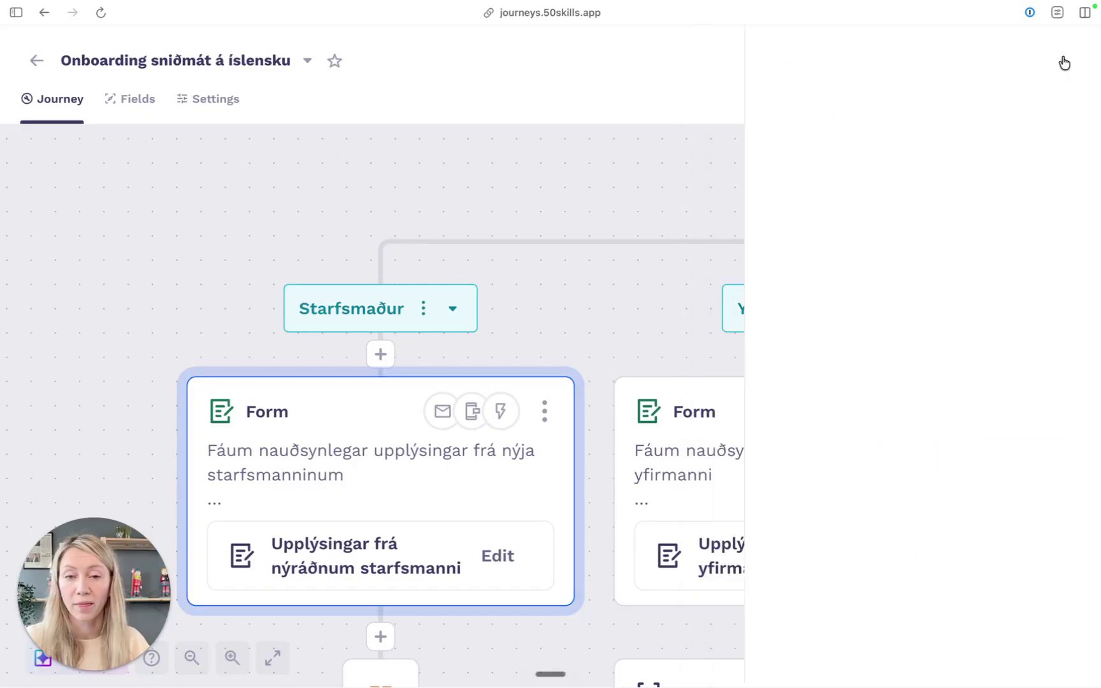
# Step: Open the Form action in the Yfirmaður branch and examine its email recipient, subject and message body
pyautogui.hscroll(3, 732, 358)
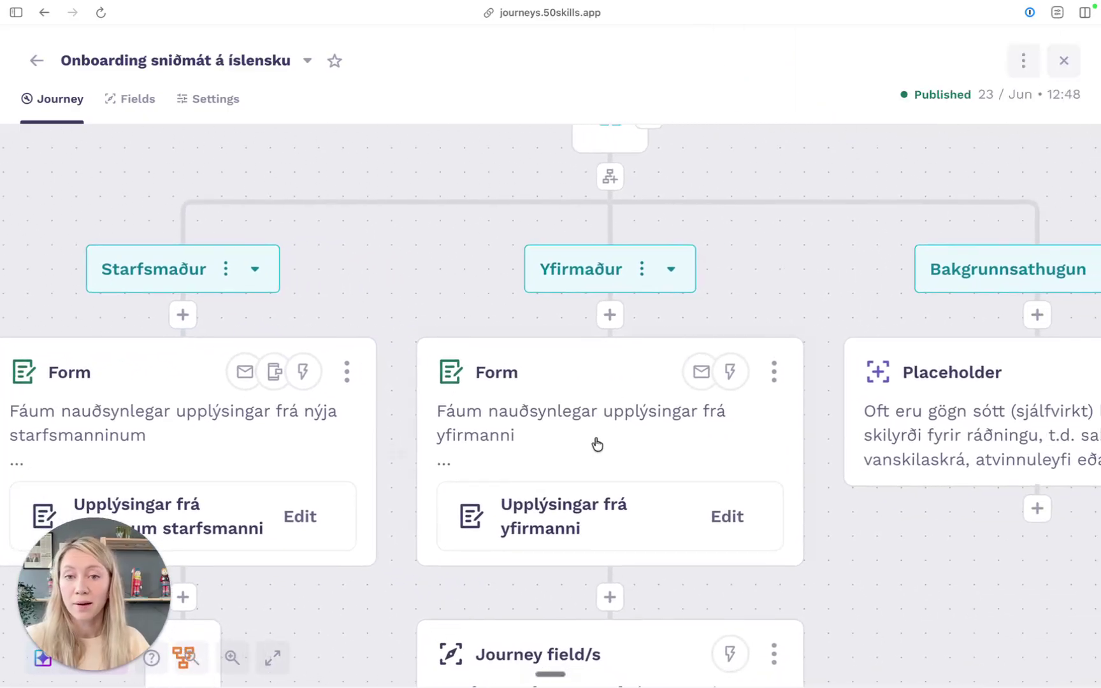
pyautogui.click(601, 413)
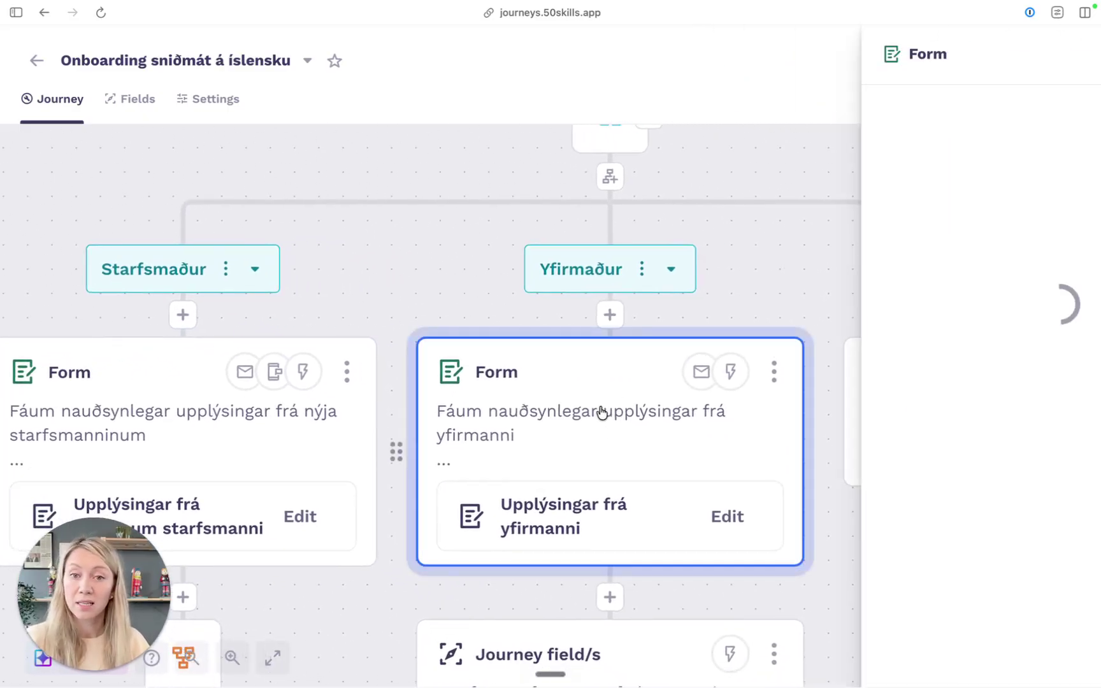
pyautogui.scroll(-10, 1046, 418)
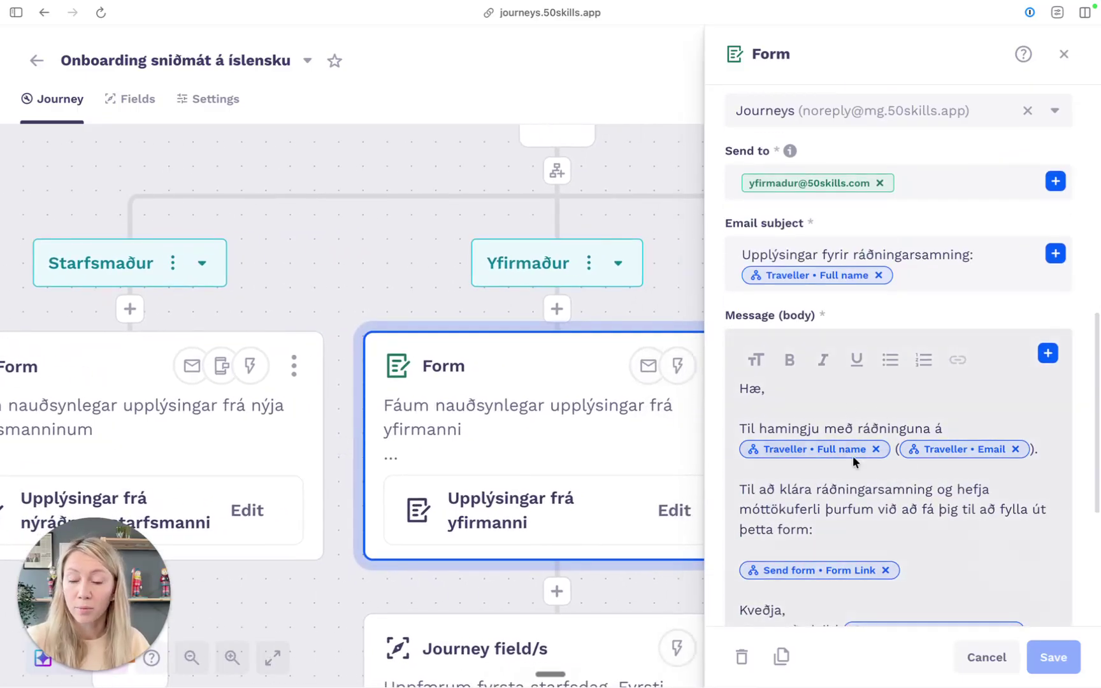
pyautogui.scroll(-1, 847, 469)
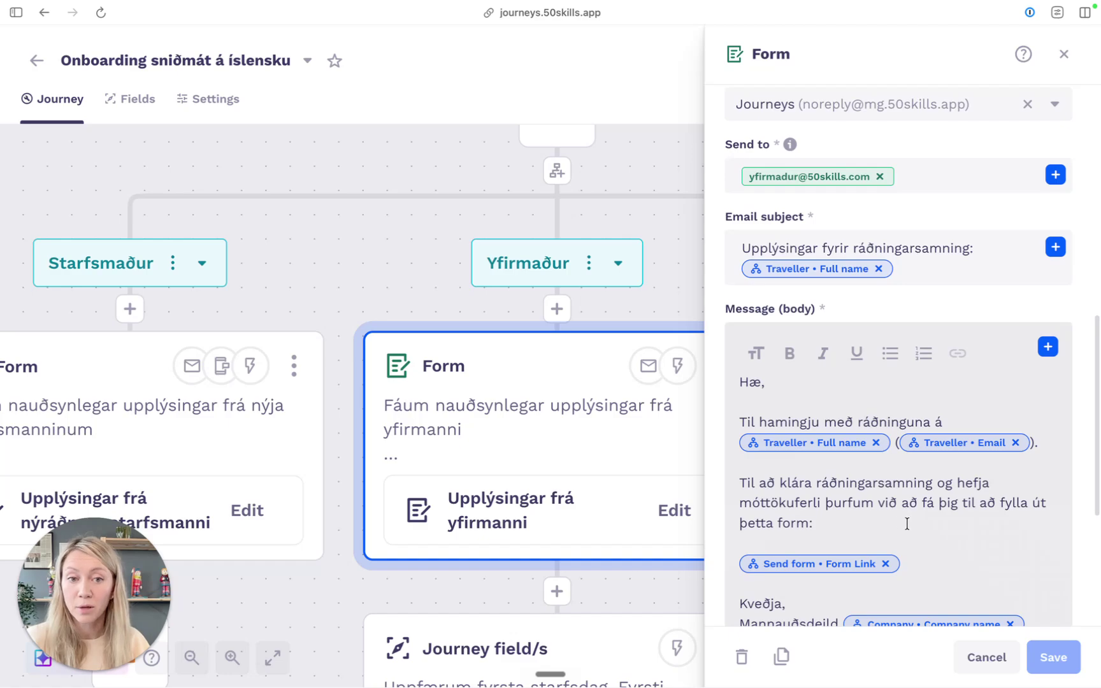
pyautogui.scroll(-1, 835, 529)
# Step: Preview the form "Upplýsingar frá yfirmanni" and examine its Starfsupplýsingar and Launaupplýsingar sections
pyautogui.scroll(10, 953, 529)
pyautogui.scroll(3, 953, 529)
pyautogui.click(1018, 371)
pyautogui.scroll(-1, 555, 391)
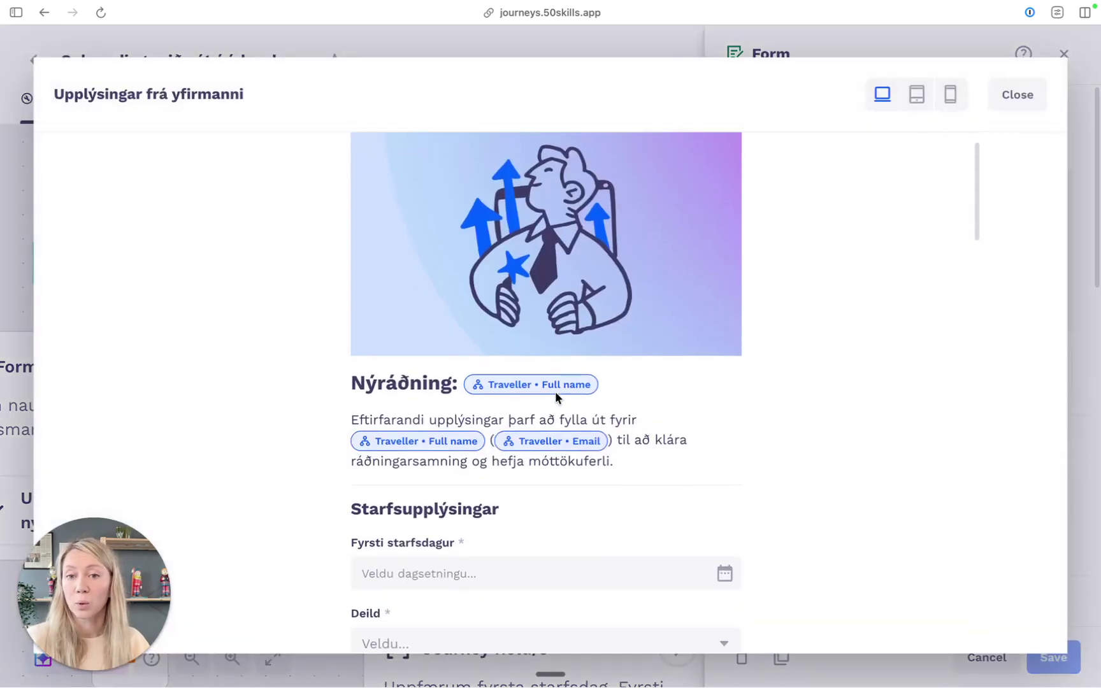
pyautogui.scroll(-5, 555, 391)
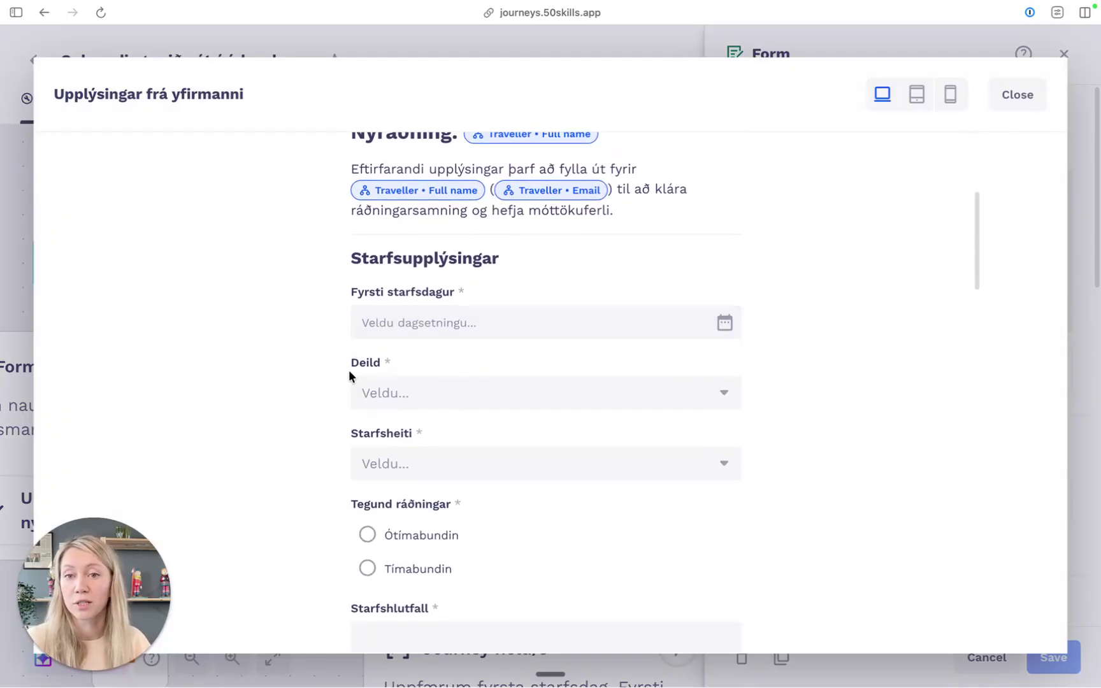
pyautogui.scroll(-7, 339, 425)
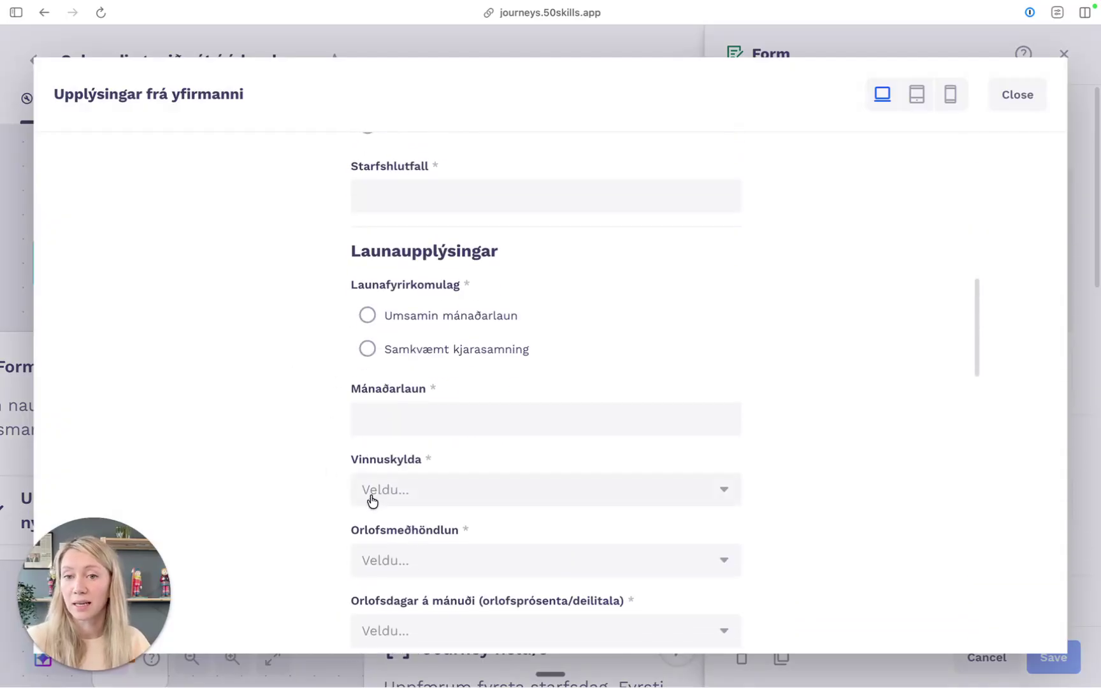
pyautogui.scroll(-1, 418, 375)
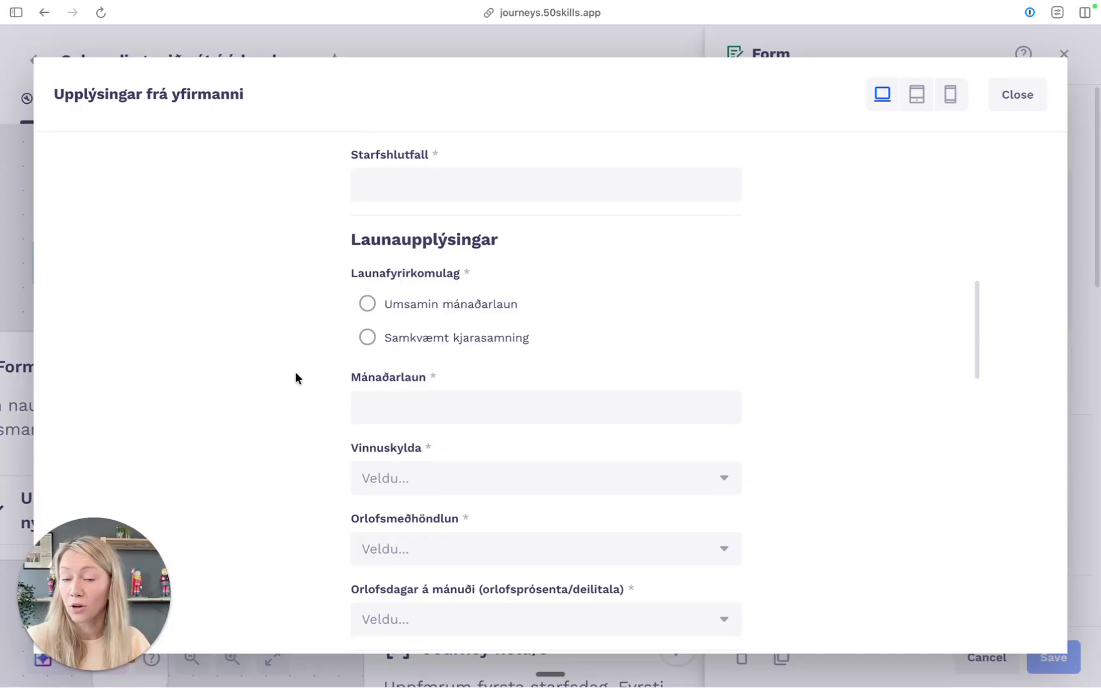
# Step: Choose Samkvæmt kjarasamning as the Launafyrirkomulag in the preview and inspect the follow-up salary fields
pyautogui.scroll(-1, 320, 366)
pyautogui.click(446, 289)
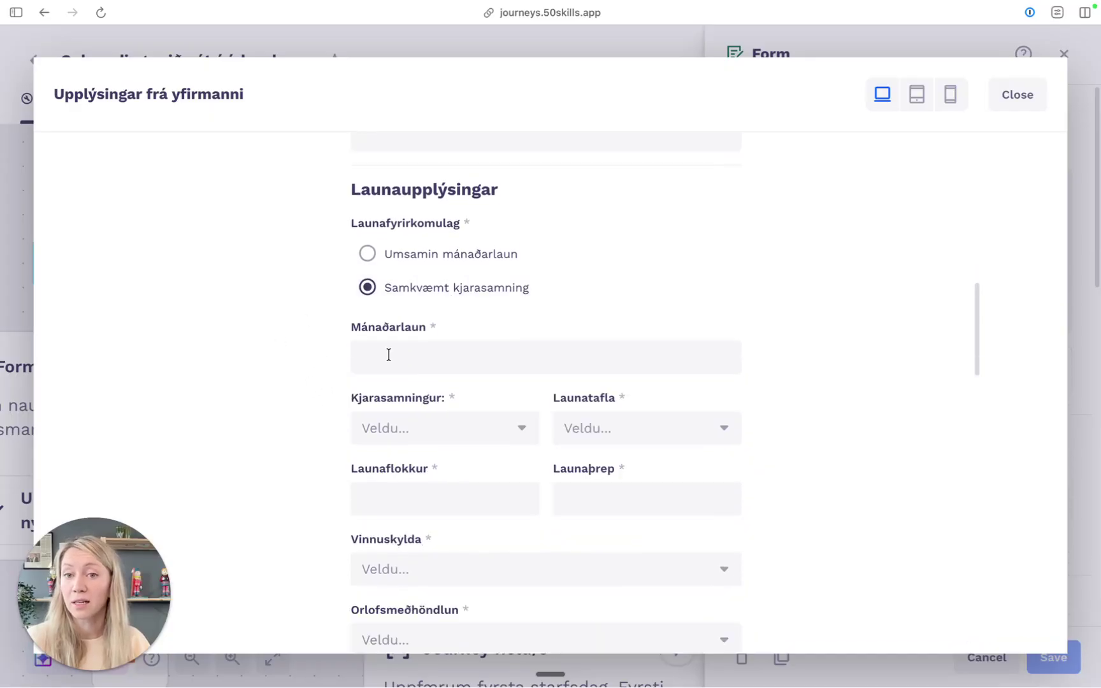
pyautogui.scroll(-1, 331, 460)
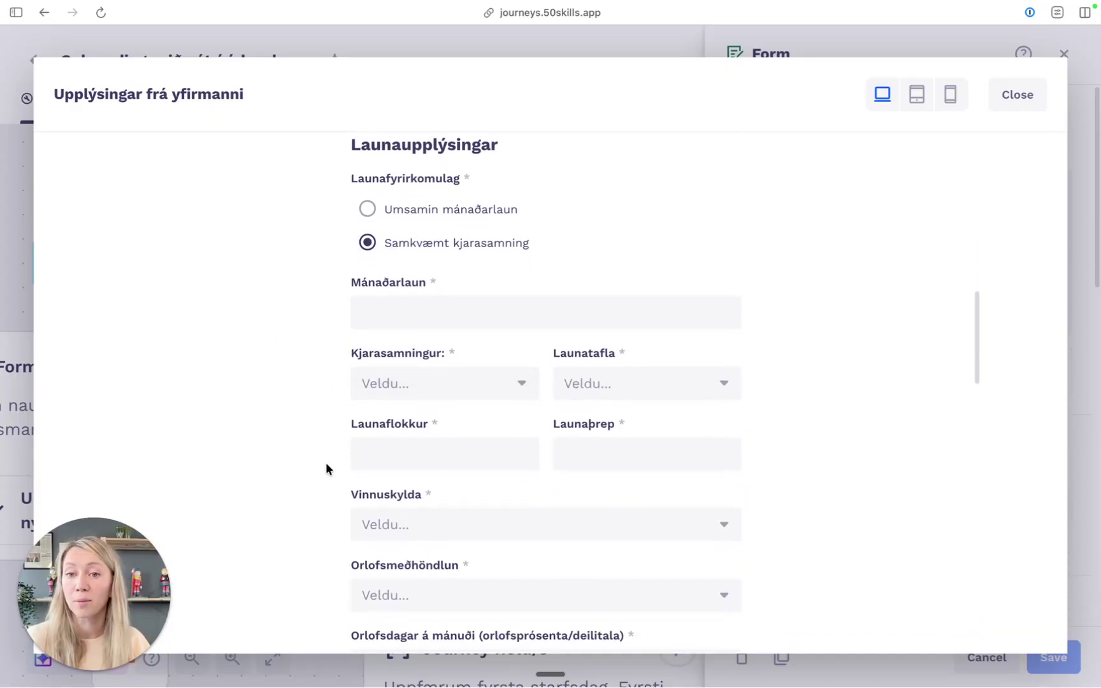
pyautogui.scroll(-1, 351, 460)
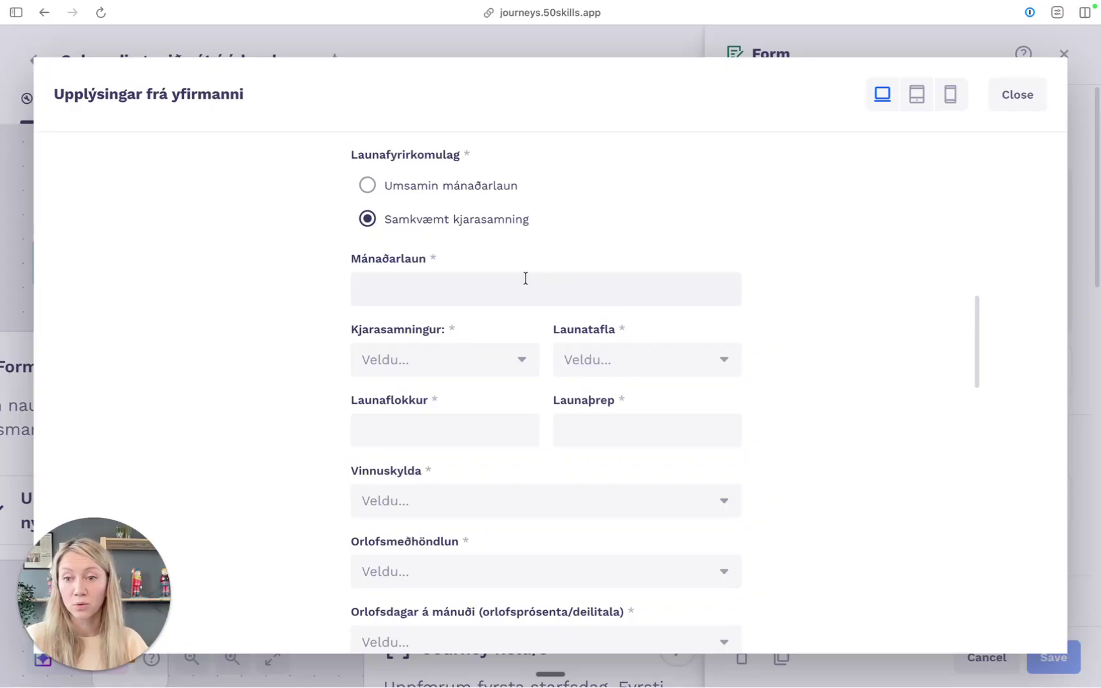
# Step: Review the remaining salary fields, then answer Já to "Viltu velja buddy fyrir starfsmanninn?" in the preview
pyautogui.scroll(-10, 299, 389)
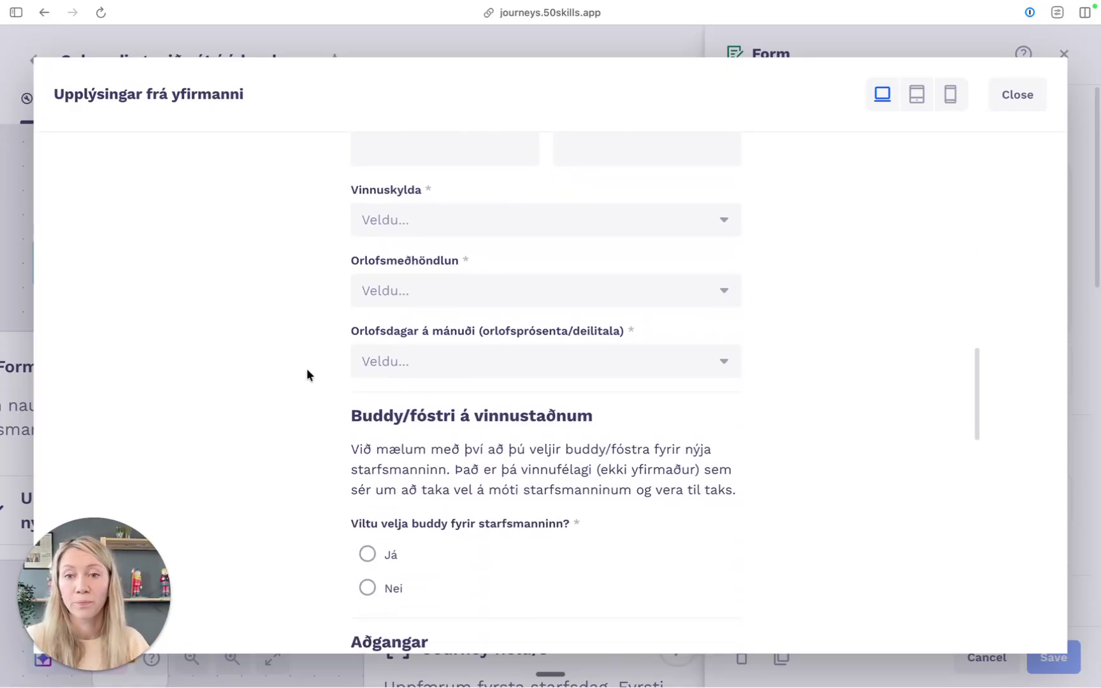
pyautogui.scroll(-2, 322, 339)
pyautogui.scroll(1, 405, 338)
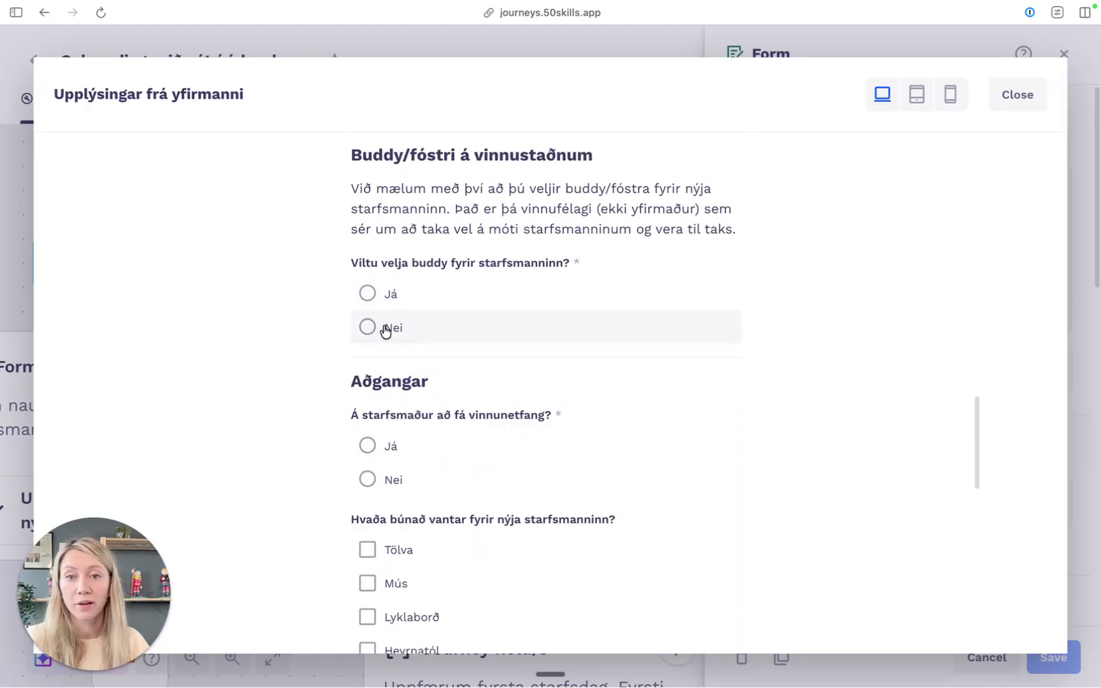
pyautogui.click(389, 303)
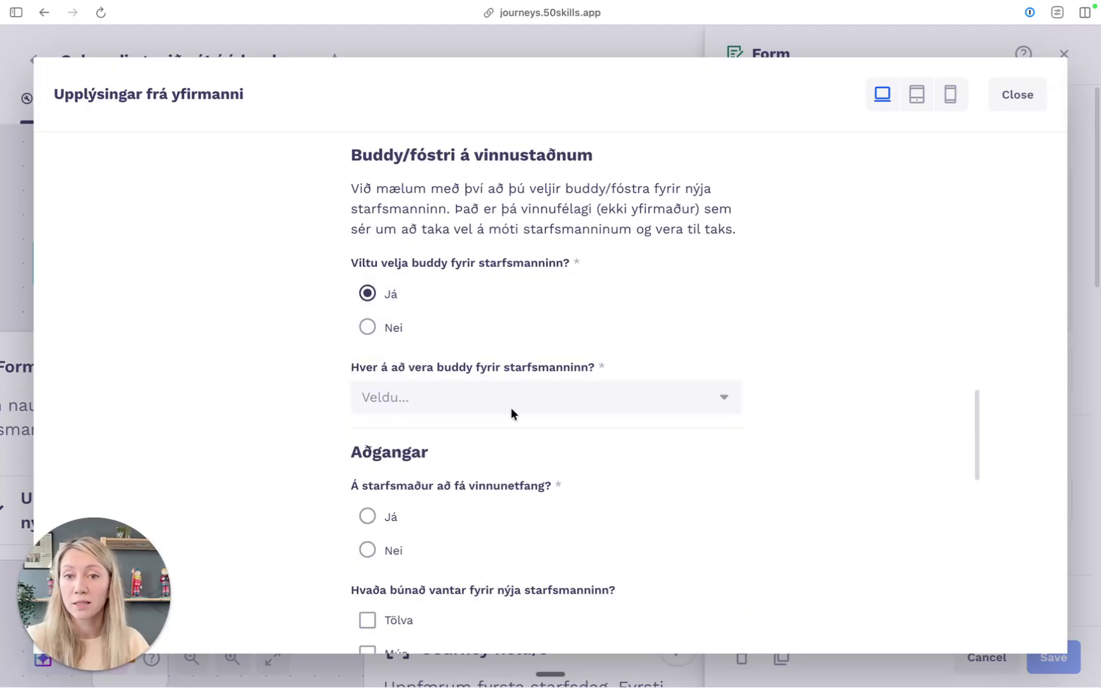
# Step: Answer Já to "Á starfsmaður að fá vinnunetfang?" under Aðgangar and inspect the software access options
pyautogui.scroll(-1, 312, 392)
pyautogui.scroll(-5, 317, 398)
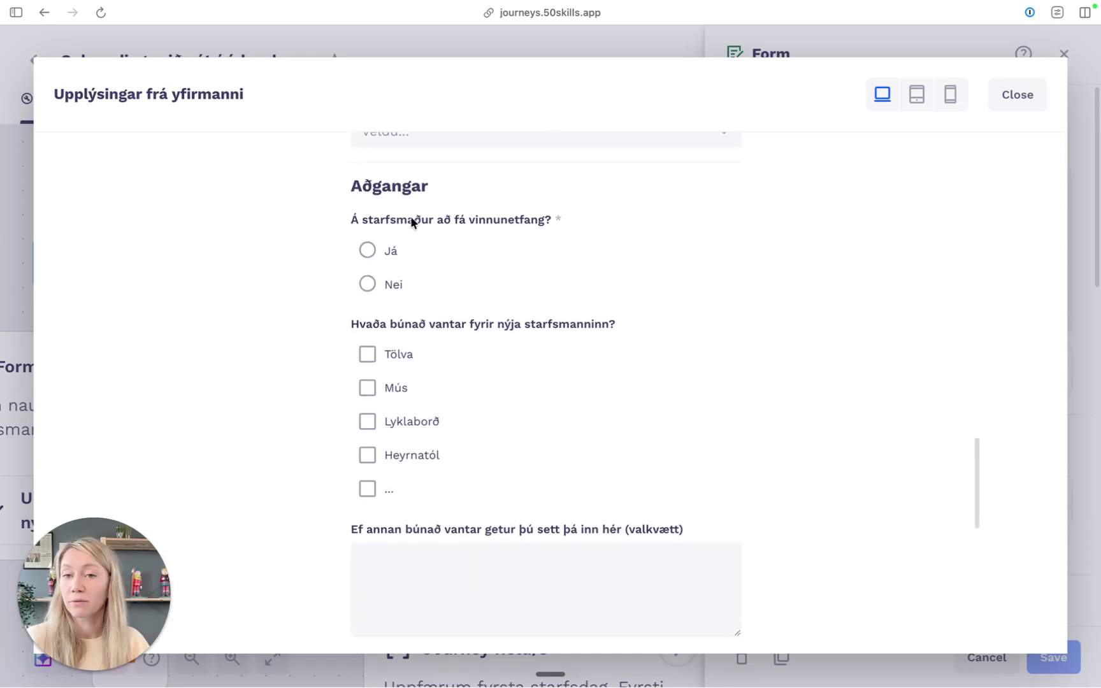
pyautogui.click(401, 252)
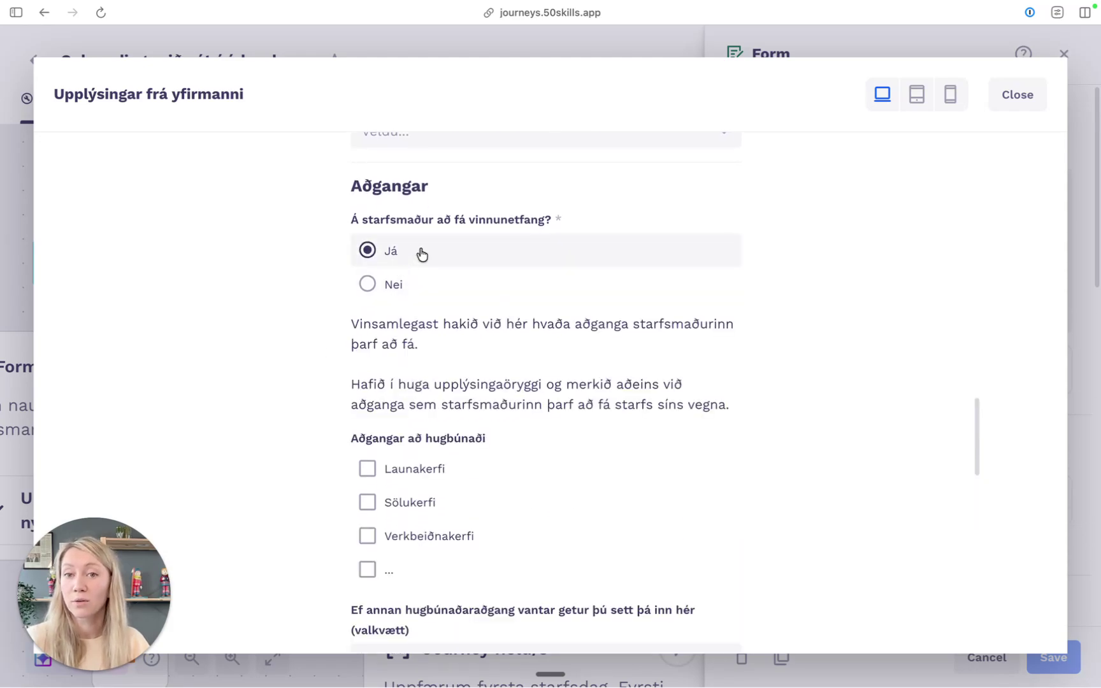
pyautogui.scroll(-4, 339, 352)
pyautogui.scroll(-7, 386, 393)
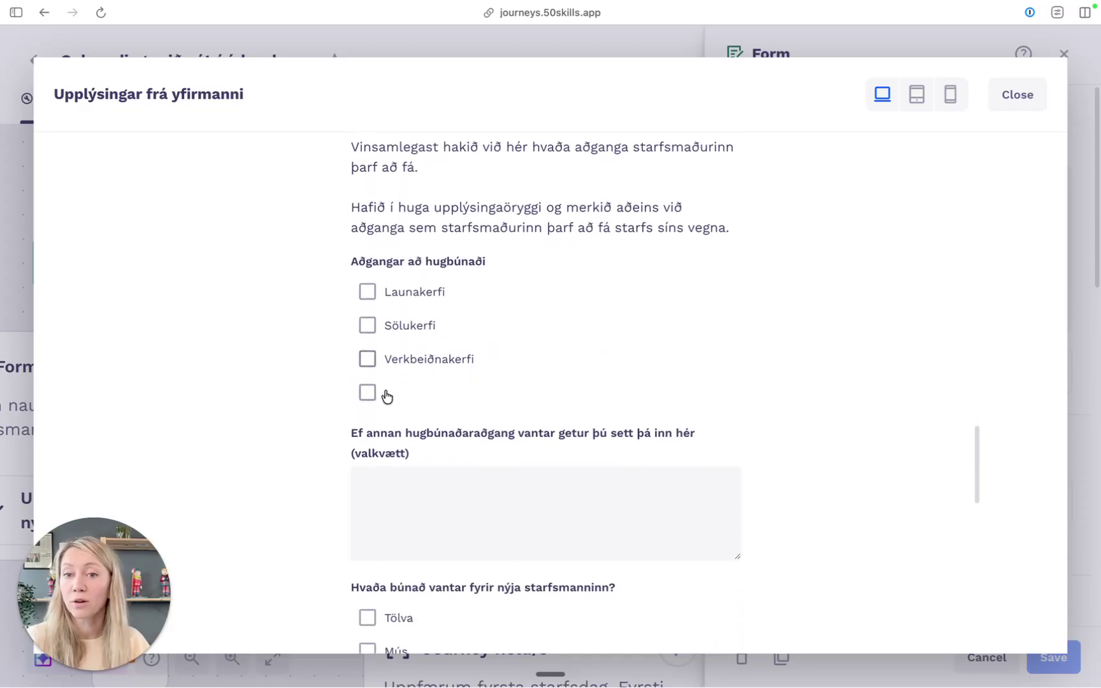
# Step: Examine the equipment, phone, internet and clothing questions at the end of the manager form, then close the preview and the action
pyautogui.scroll(-8, 465, 400)
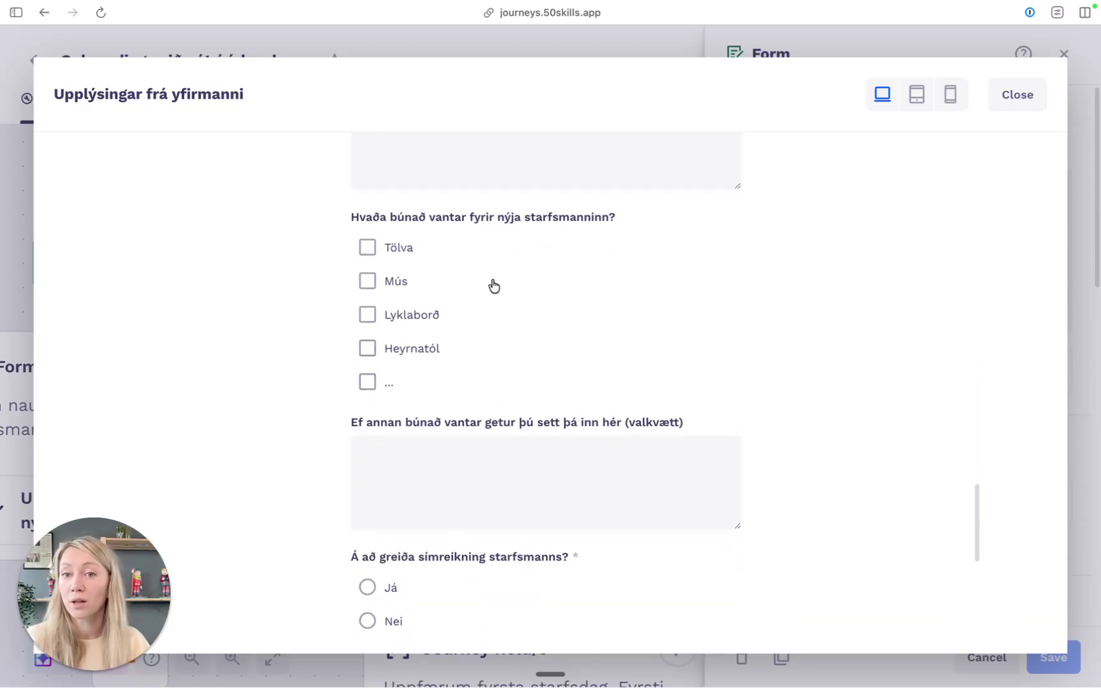
pyautogui.scroll(-6, 443, 330)
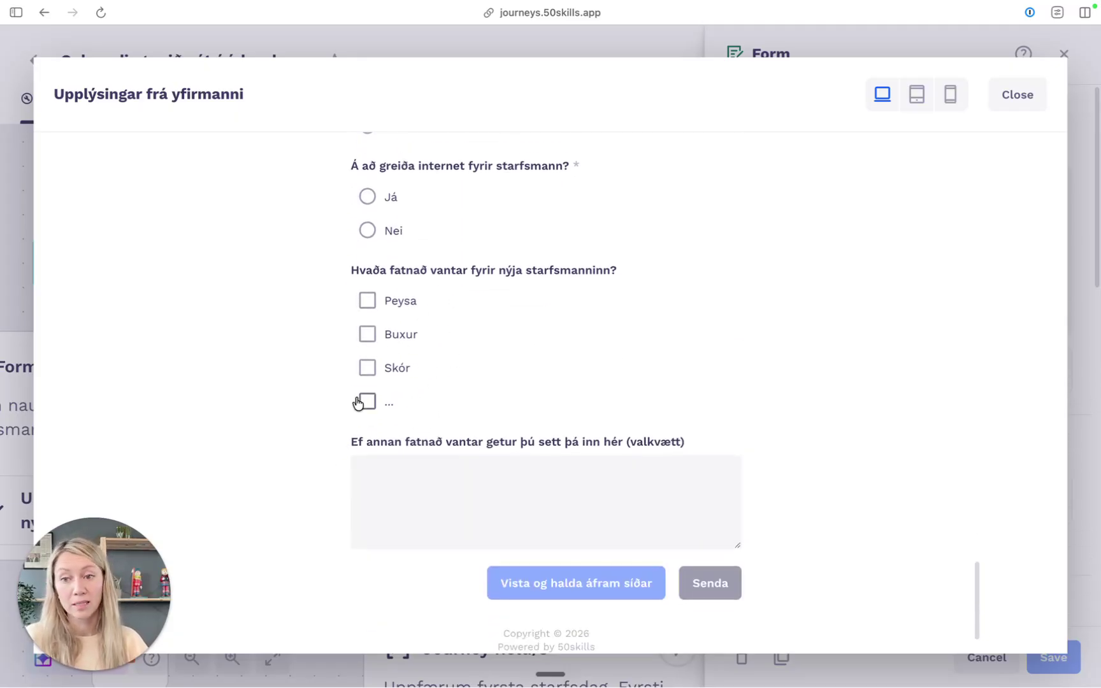
pyautogui.click(1024, 100)
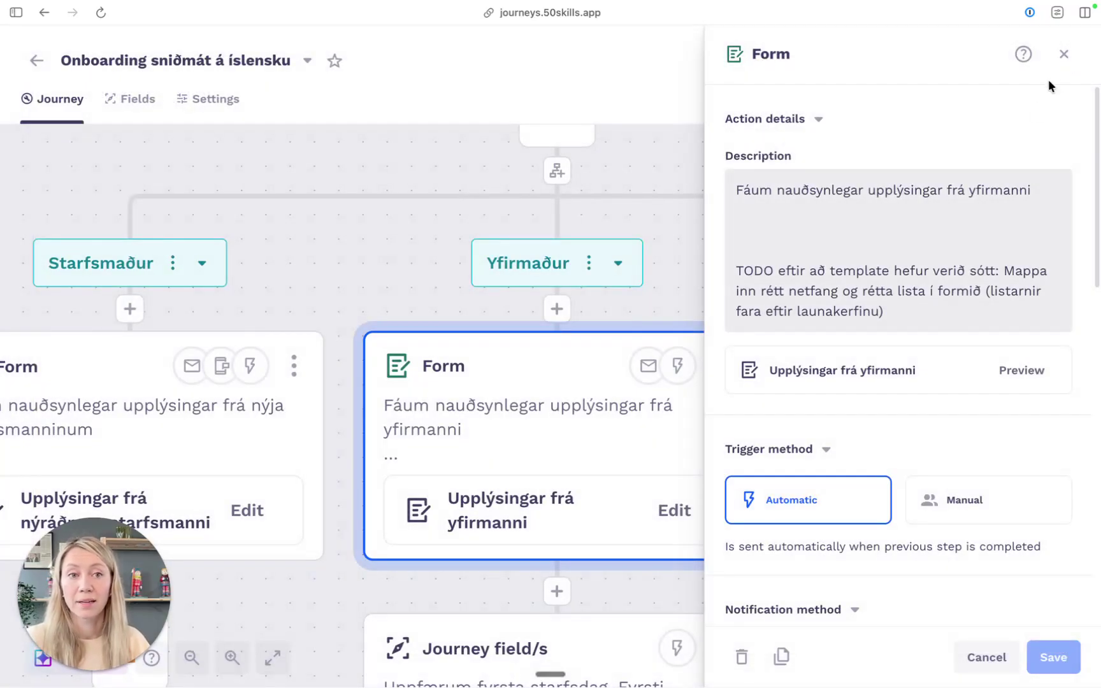
pyautogui.click(1063, 54)
# Step: Open the Placeholder in the Bakgrunnsathugun branch, read its description, and close it
pyautogui.moveTo(732, 272); pyautogui.dragTo(538, 254)
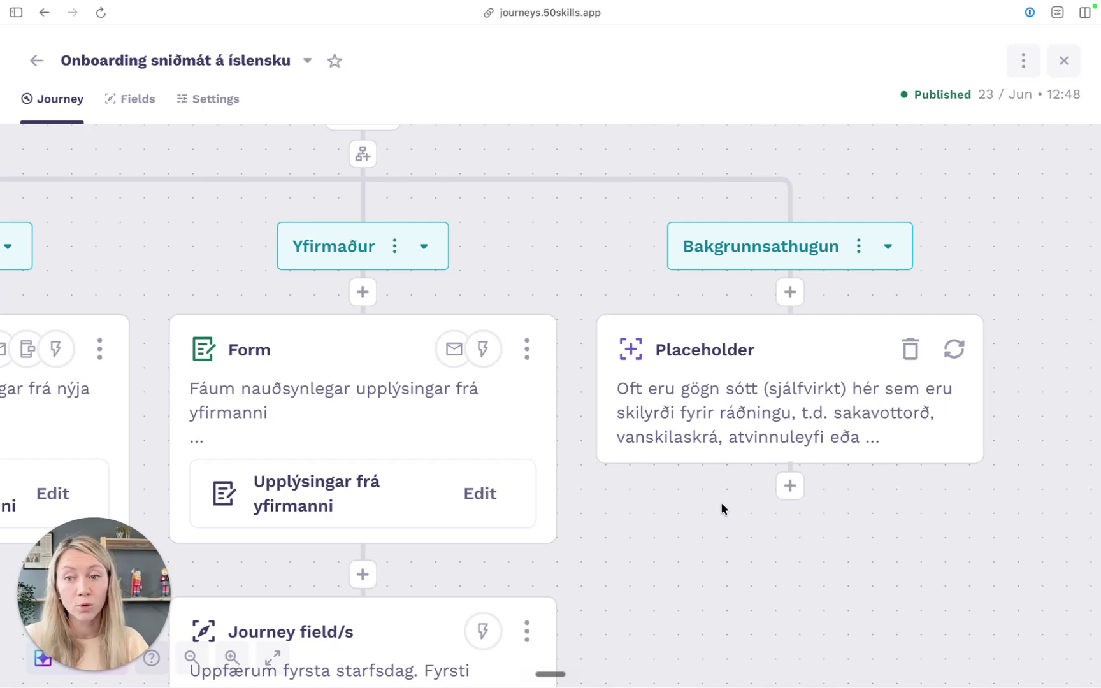
pyautogui.moveTo(713, 503); pyautogui.dragTo(609, 522)
pyautogui.click(644, 422)
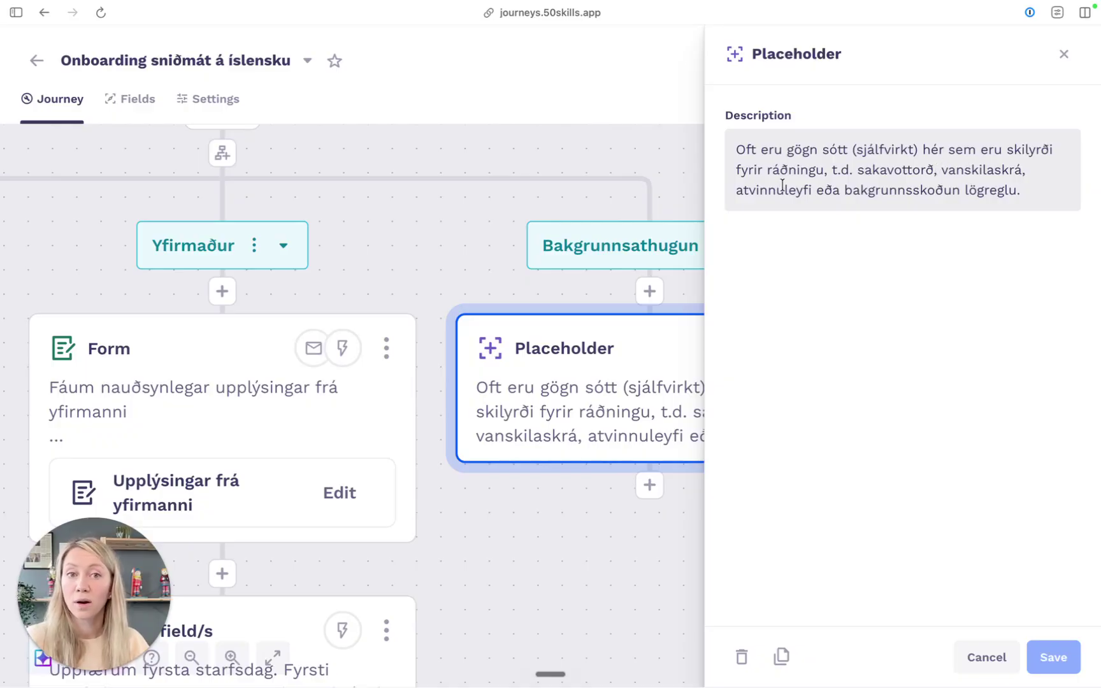
pyautogui.click(1063, 54)
# Step: Open the "Wait for other actions" step below the employee form, review which actions it waits for, and close it
pyautogui.hscroll(-10, 403, 267)
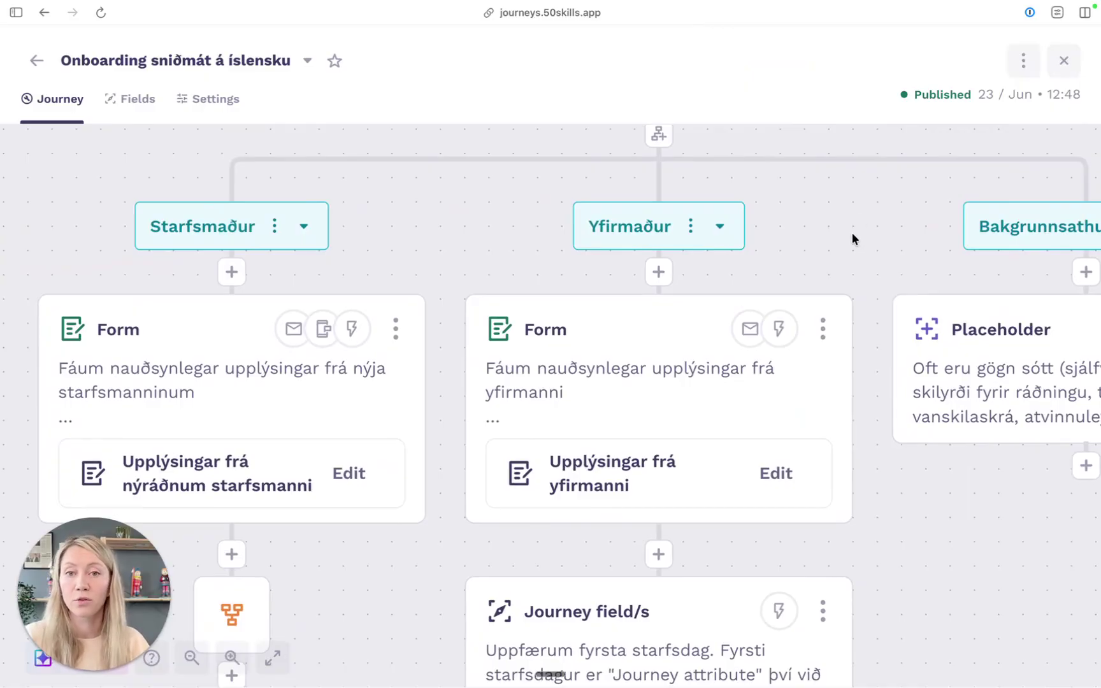
pyautogui.scroll(-3, 491, 495)
pyautogui.scroll(-3, 470, 495)
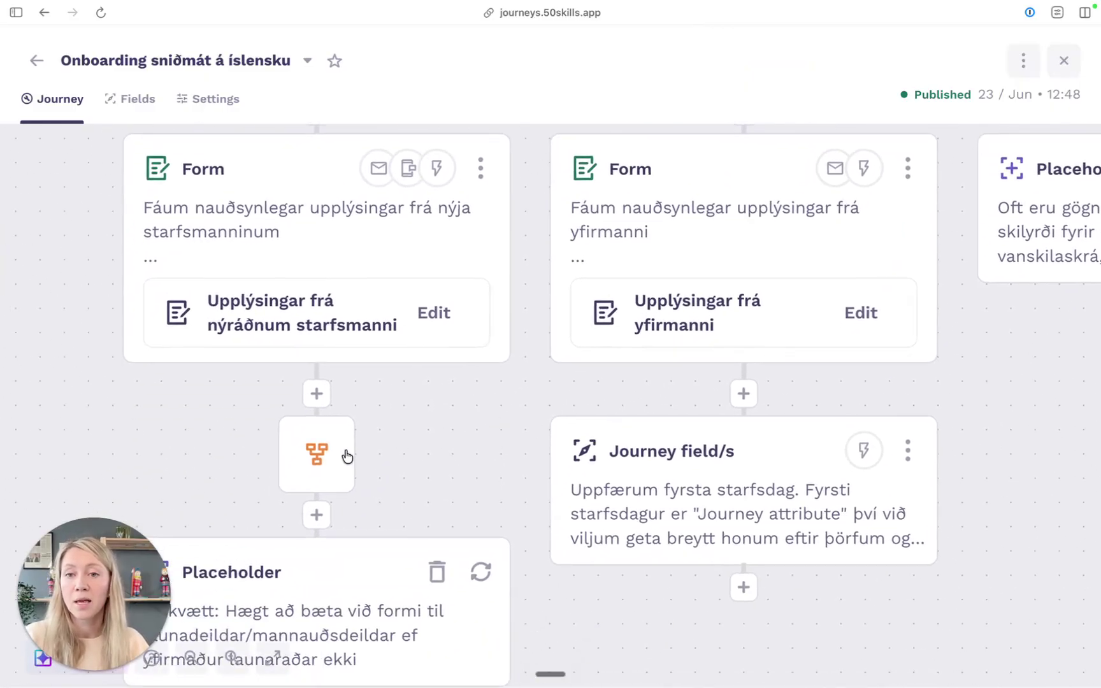
pyautogui.click(313, 463)
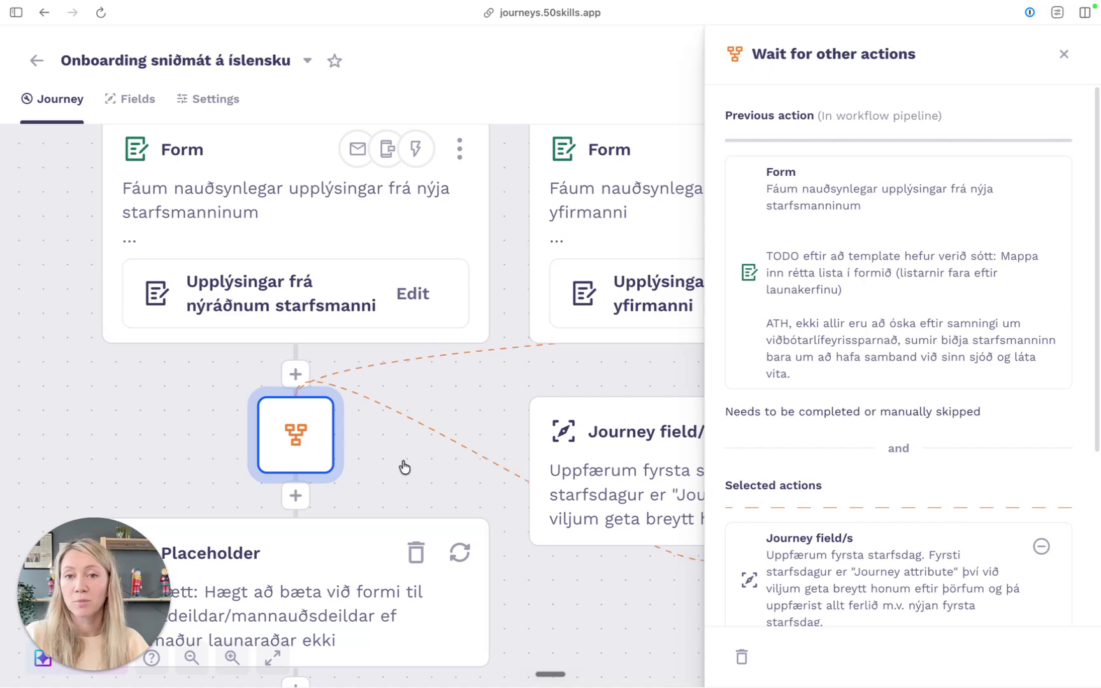
pyautogui.scroll(-5, 403, 467)
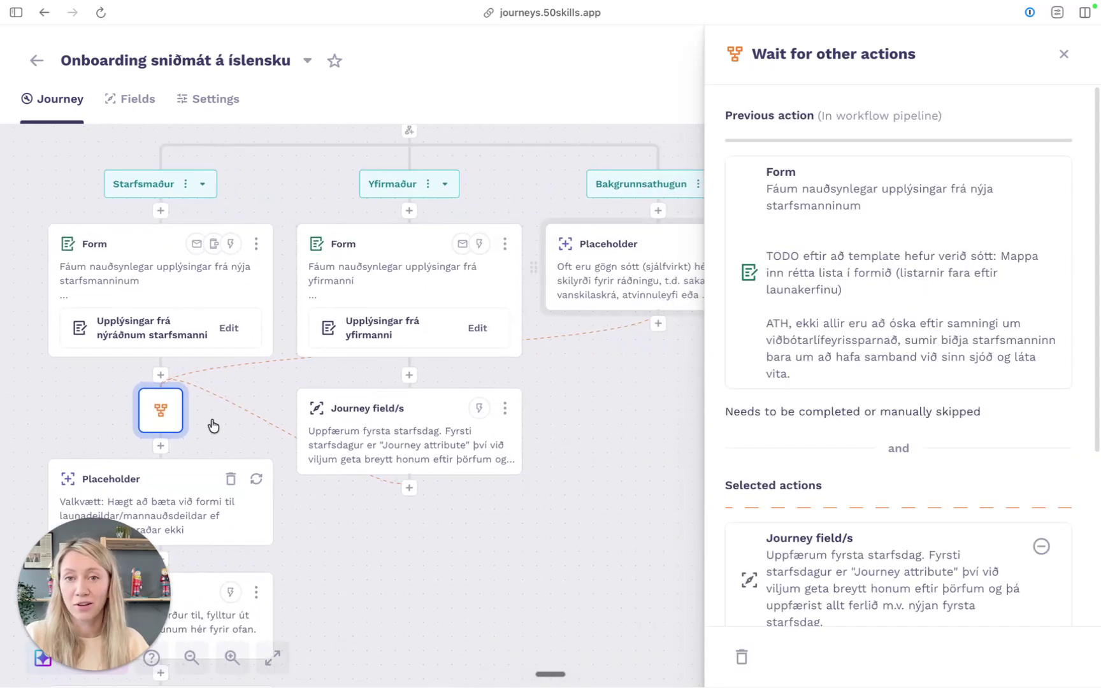
pyautogui.click(1064, 53)
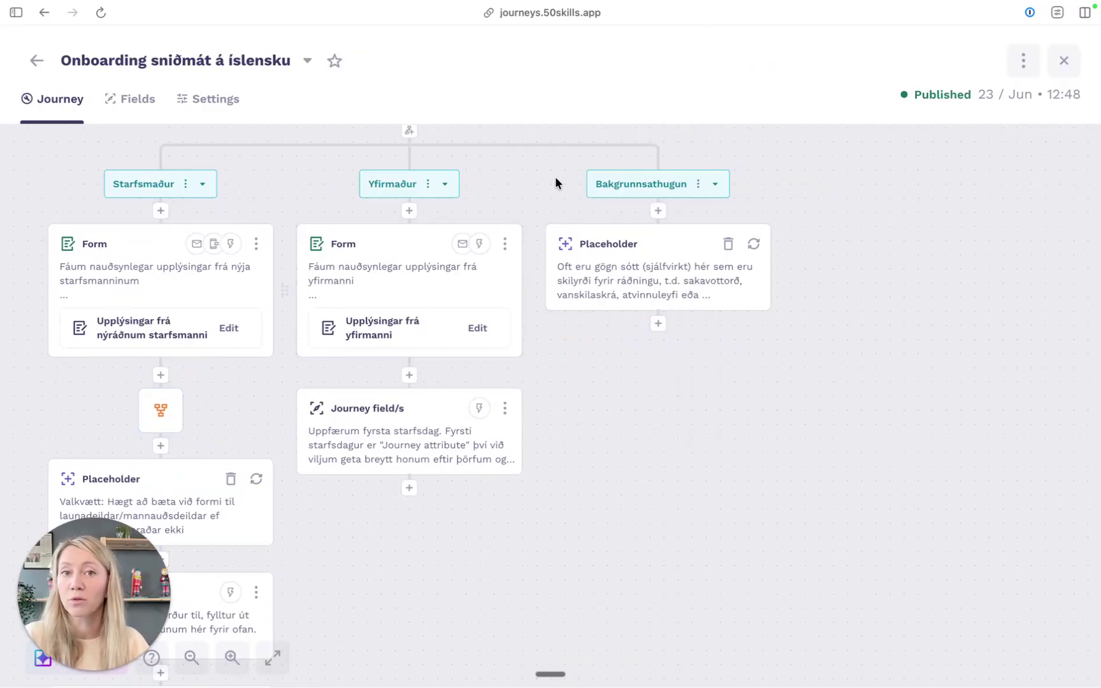
# Step: Bring the optional payroll/HR form Placeholder below the wait step into close view and read its description
pyautogui.moveTo(481, 516); pyautogui.dragTo(697, 430)
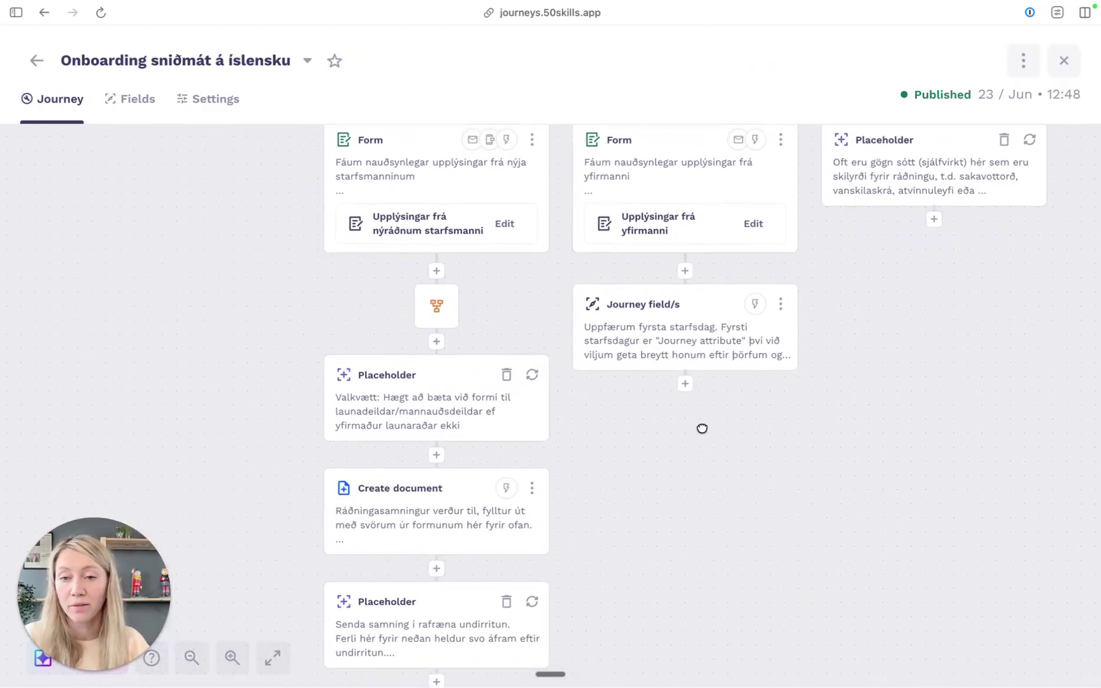
pyautogui.scroll(5, 272, 471)
pyautogui.hscroll(1, 446, 363)
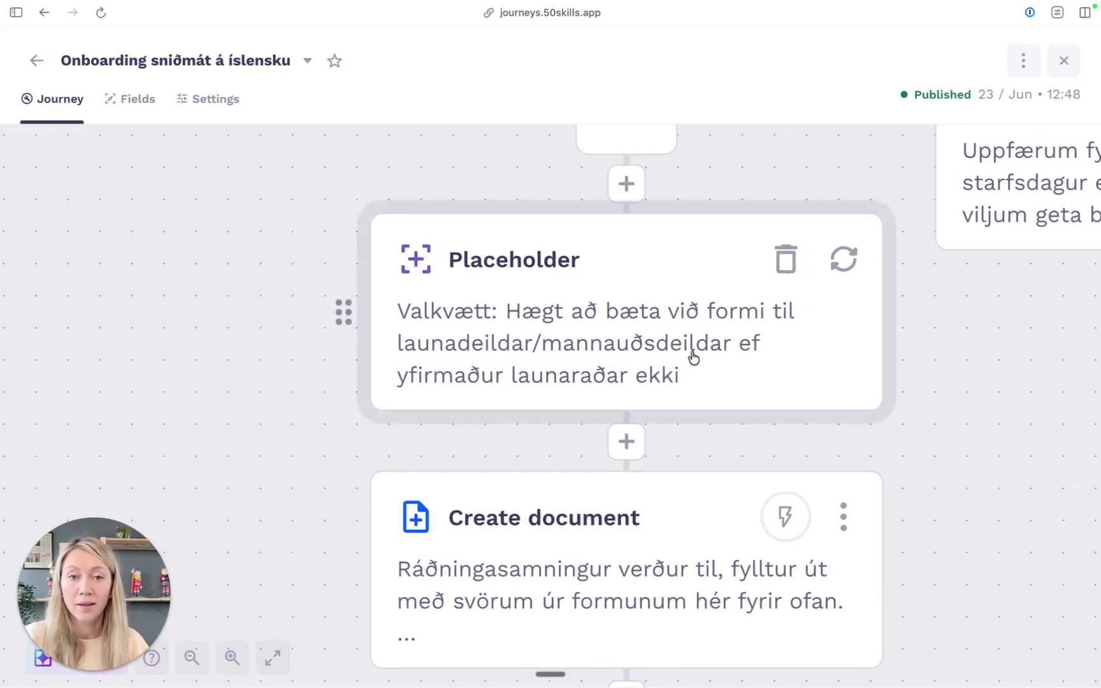
# Step: Open the Create document action below the optional payroll/HR form Placeholder and read its description
pyautogui.scroll(-1, 319, 414)
pyautogui.hscroll(1, 318, 415)
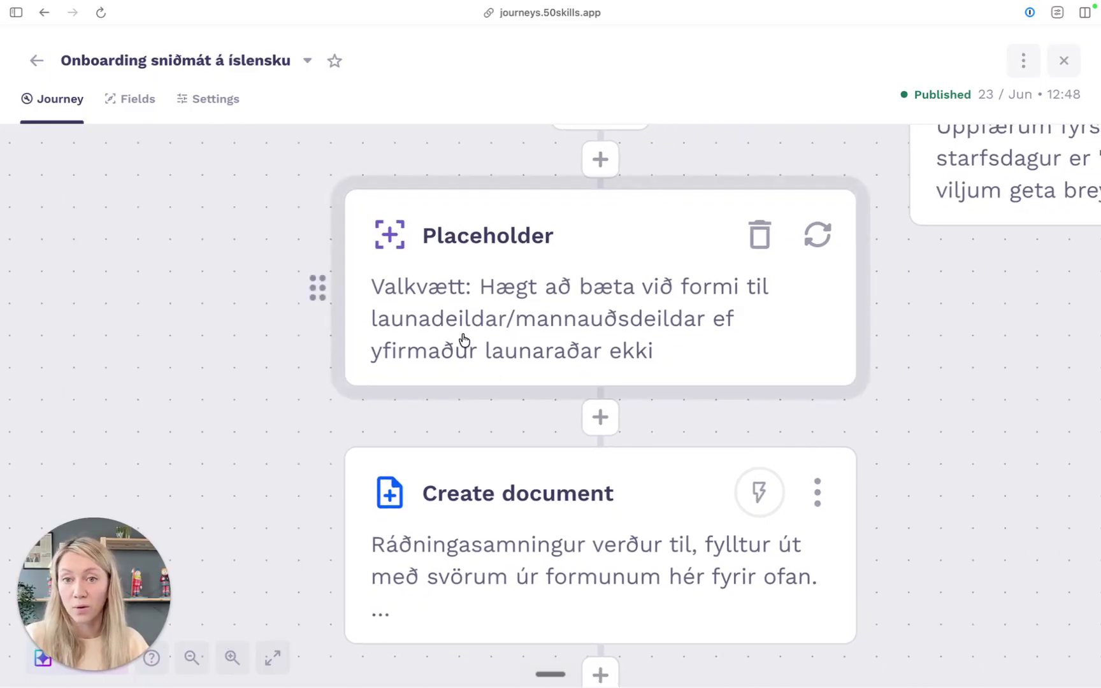
pyautogui.scroll(-5, 256, 454)
pyautogui.hscroll(2, 255, 455)
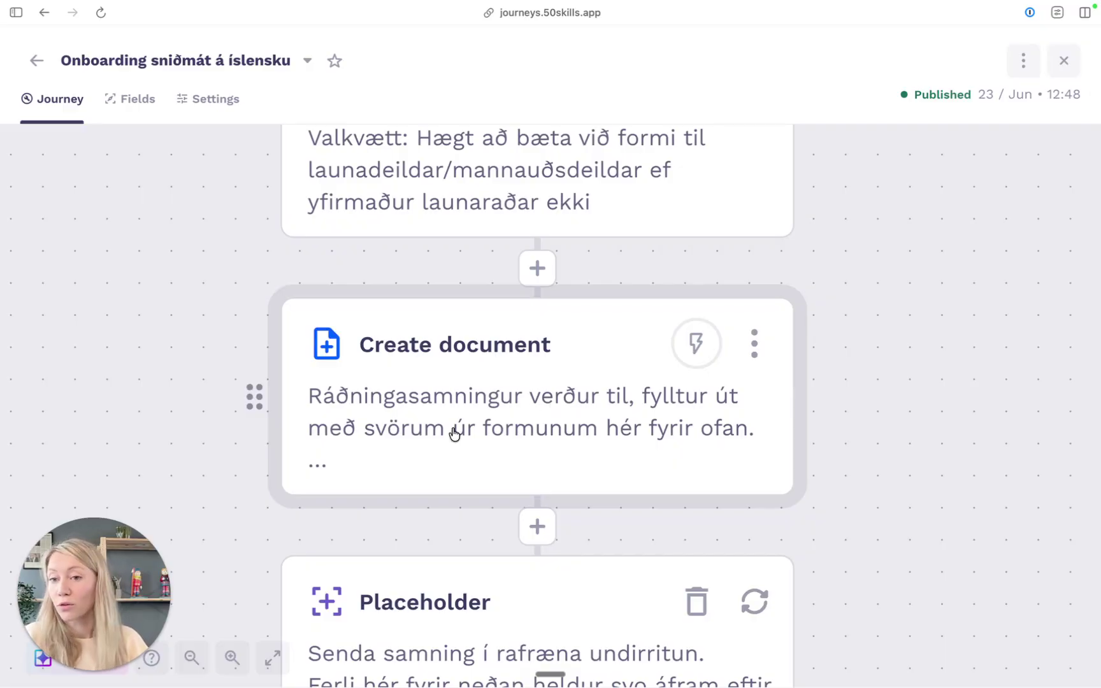
pyautogui.click(484, 411)
pyautogui.moveTo(211, 363); pyautogui.dragTo(66, 359)
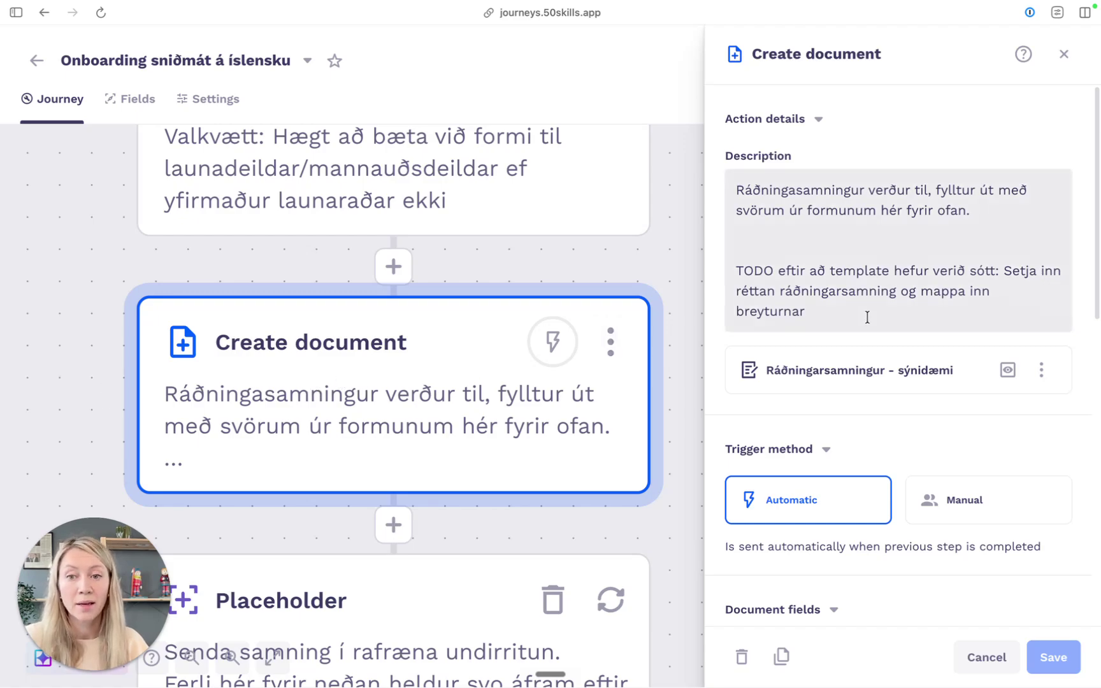
# Step: Preview the "Ráðningarsamningur - sýnidæmi" contract document, examine its variable placeholders up close, and close the preview
pyautogui.scroll(-3, 985, 390)
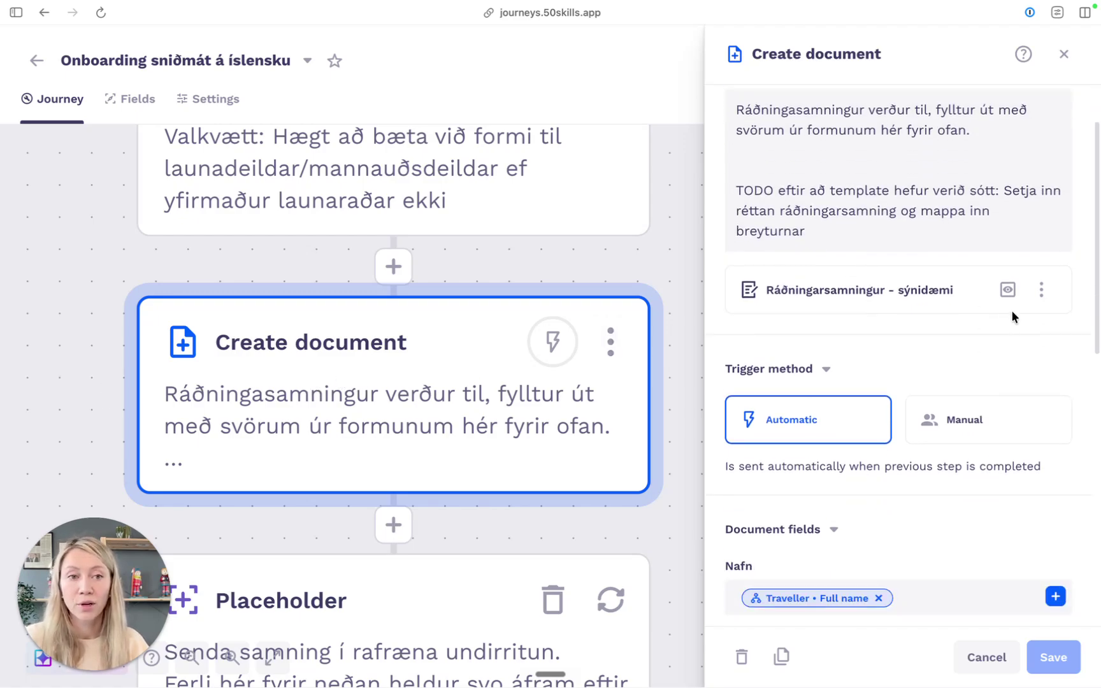
pyautogui.click(1008, 289)
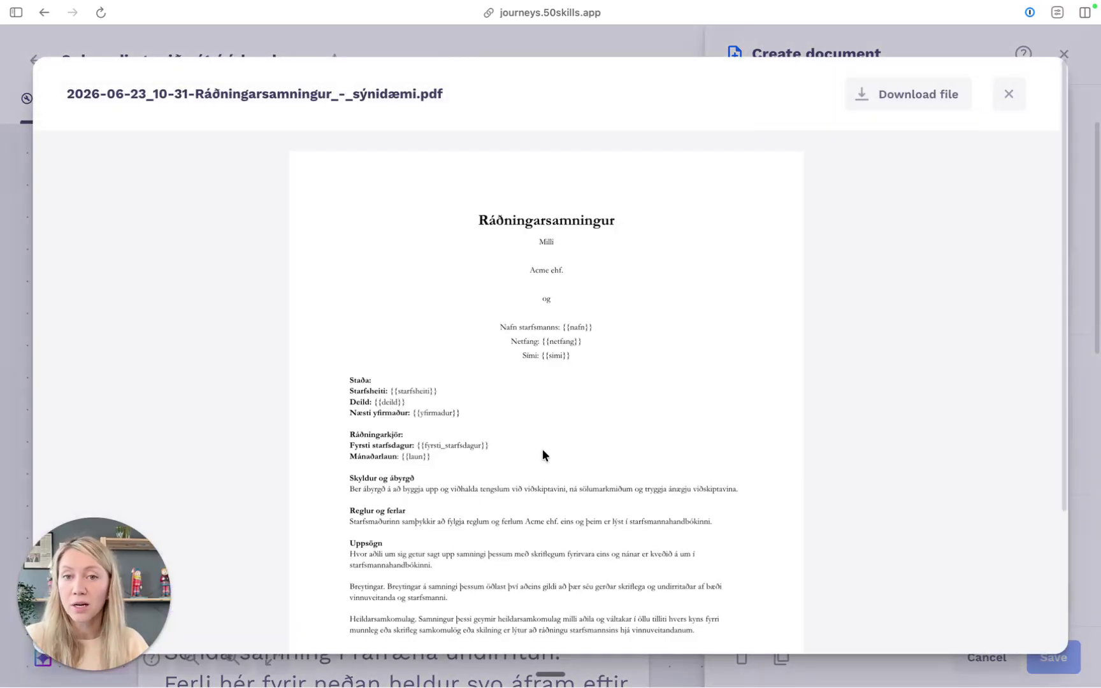
pyautogui.scroll(5, 433, 406)
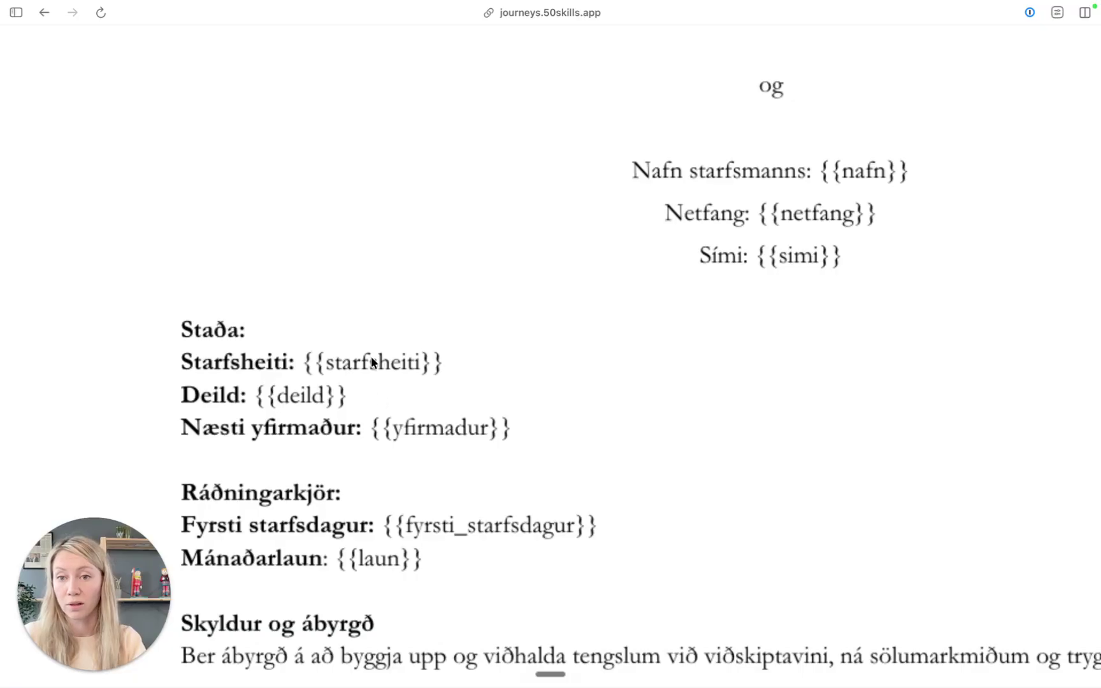
pyautogui.scroll(-5, 776, 304)
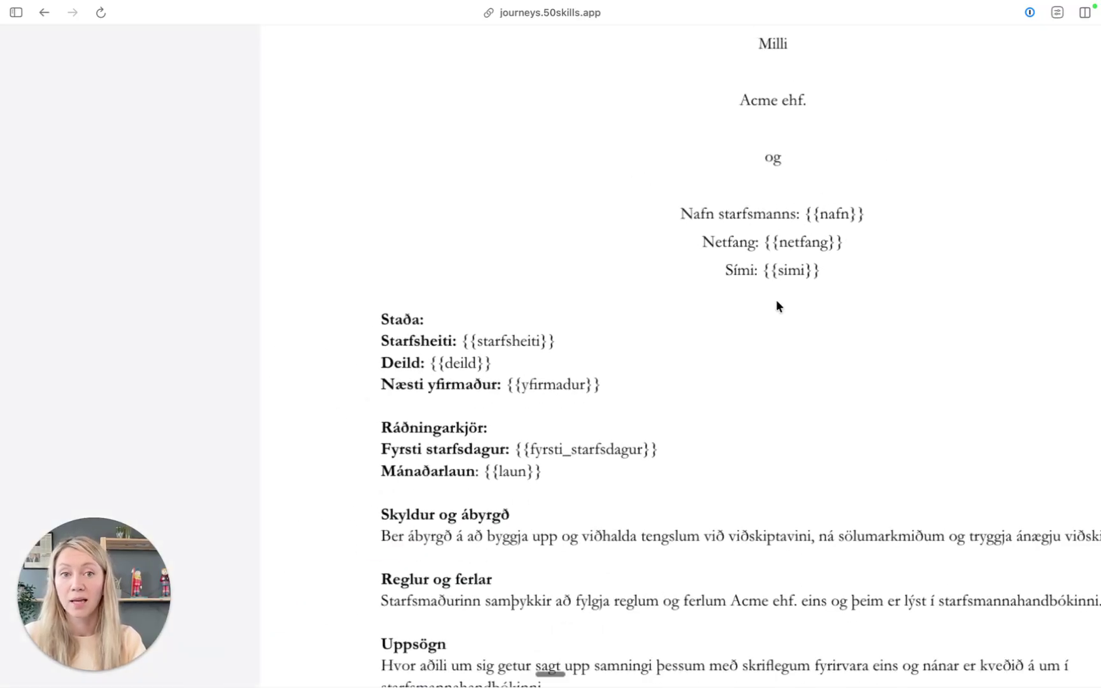
pyautogui.click(1012, 95)
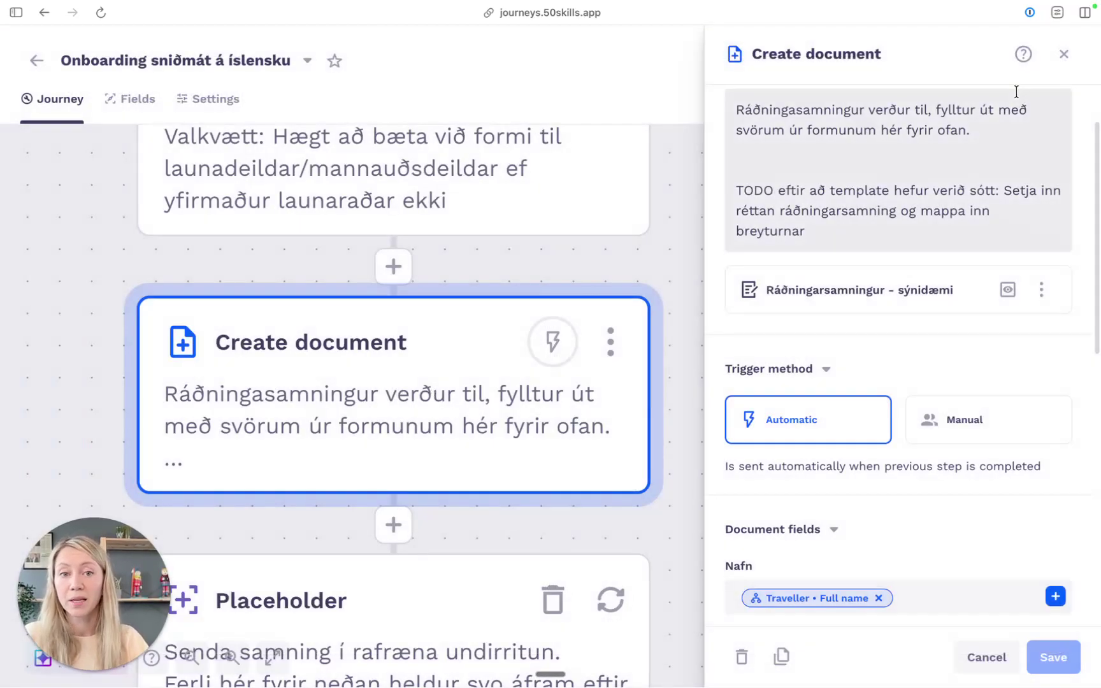
# Step: Review the document field mappings, inspect the manager form's mappable fields in the Starfsheiti field map, and close the action
pyautogui.scroll(-3, 907, 395)
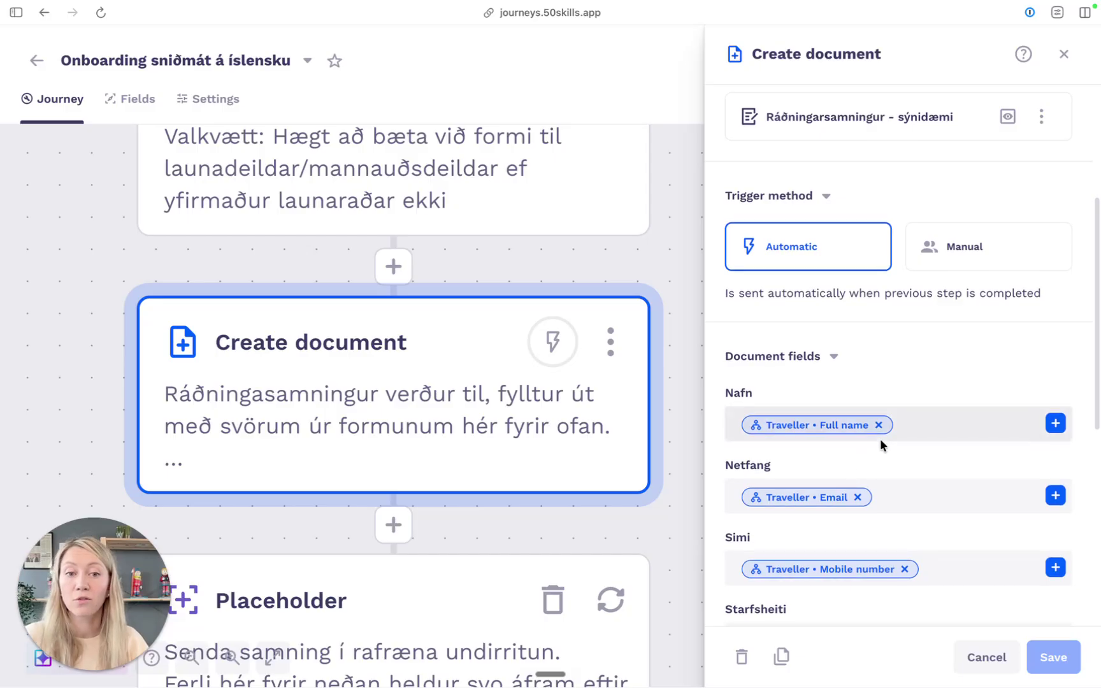
pyautogui.scroll(-3, 879, 438)
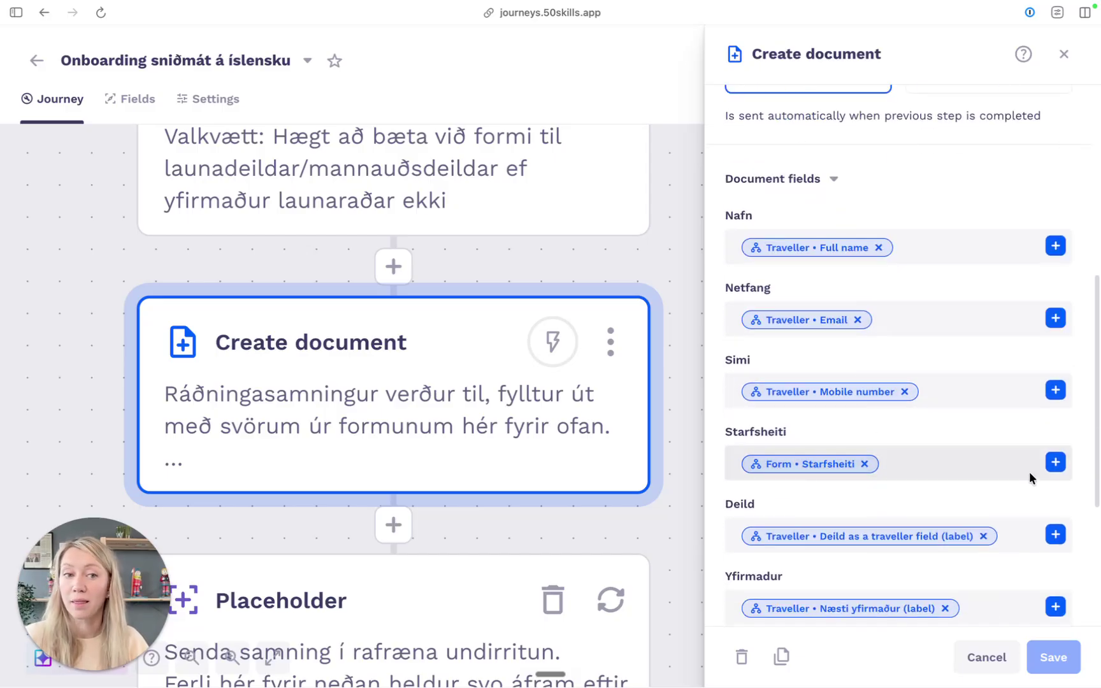
pyautogui.click(1055, 462)
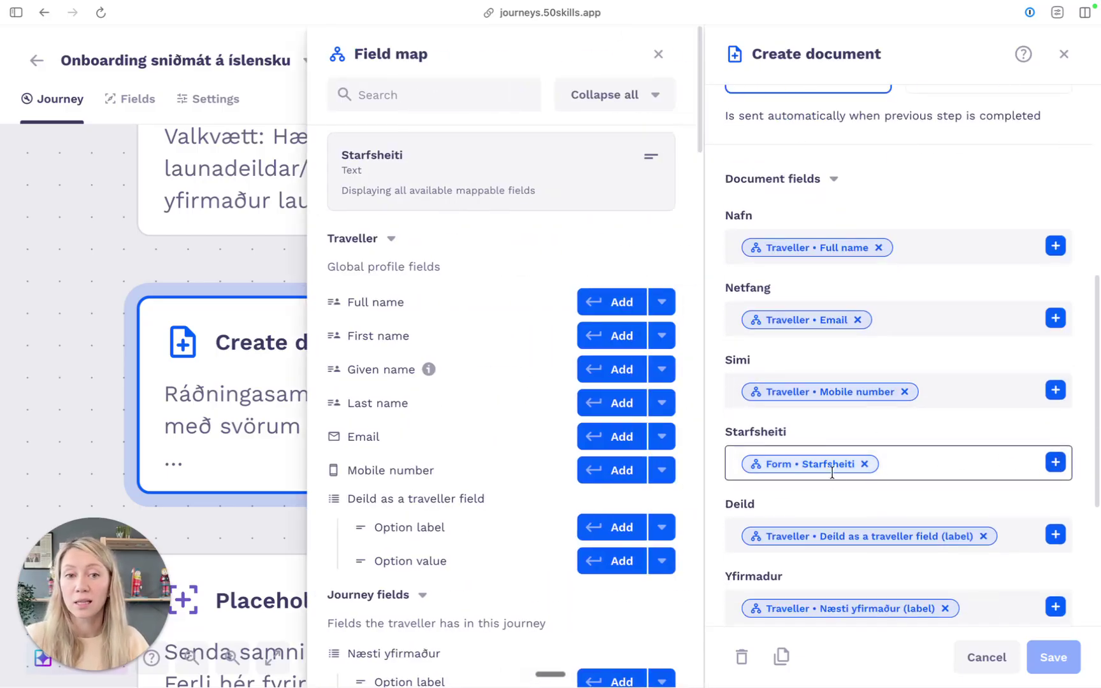
pyautogui.scroll(-10, 522, 439)
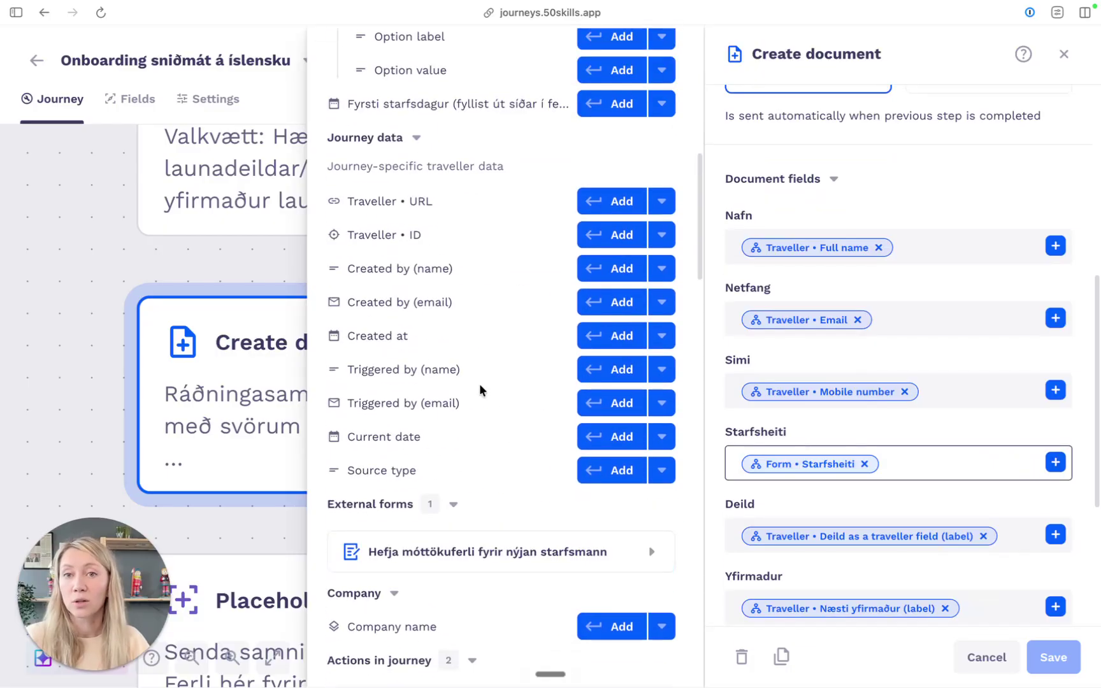
pyautogui.scroll(-5, 505, 417)
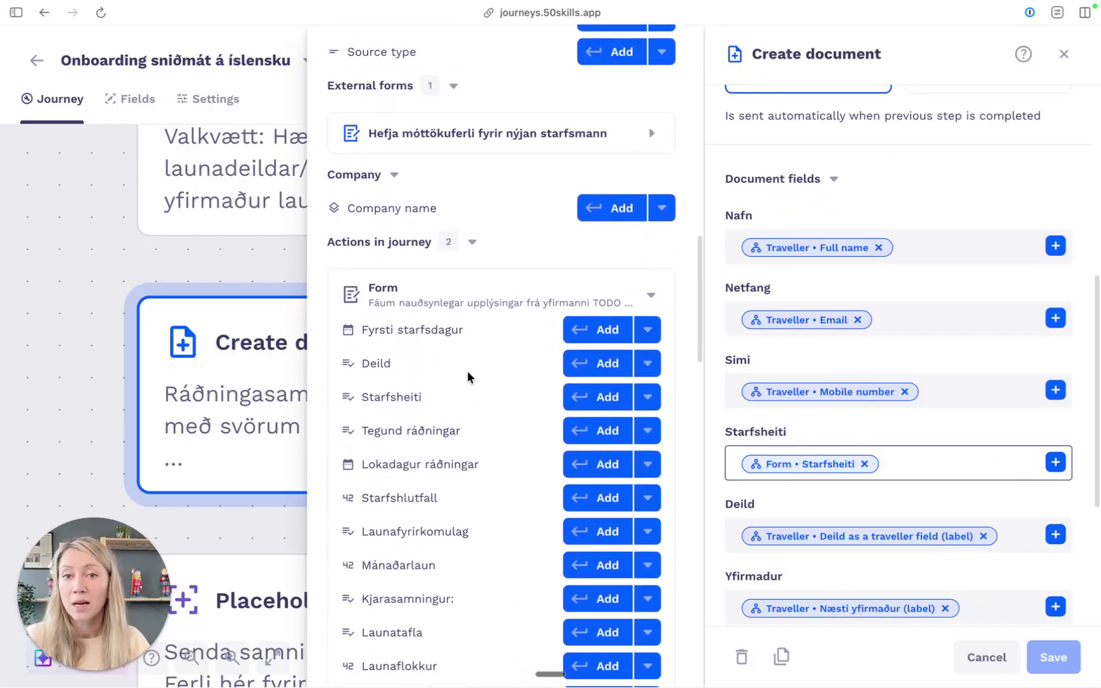
pyautogui.scroll(-1, 429, 312)
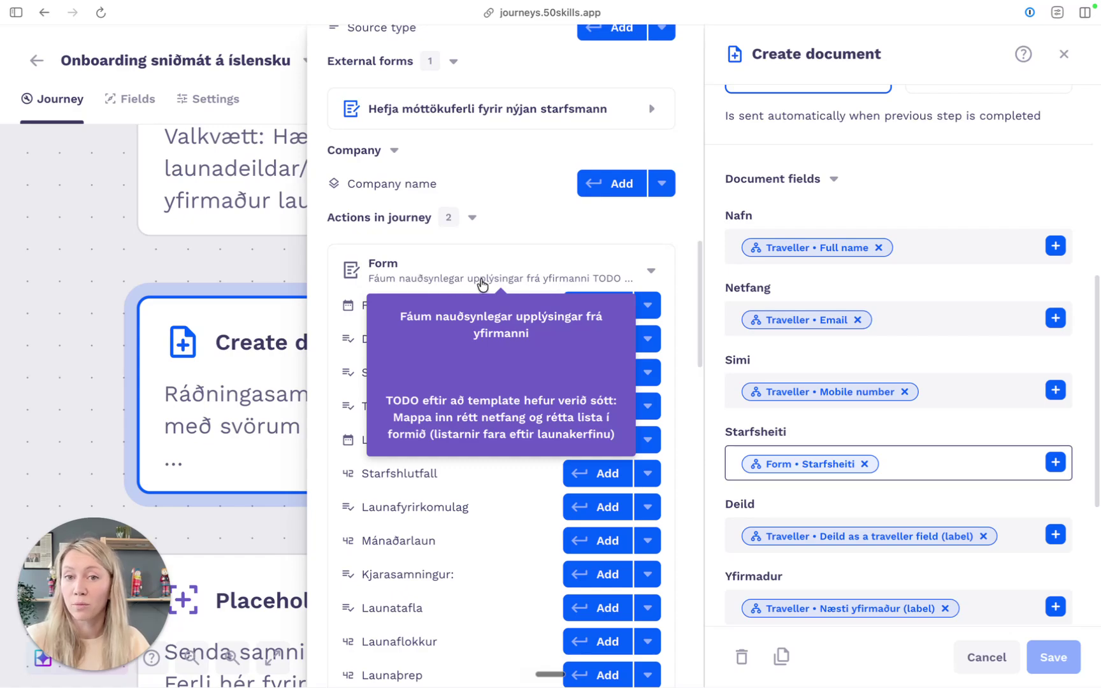
pyautogui.scroll(-1, 380, 345)
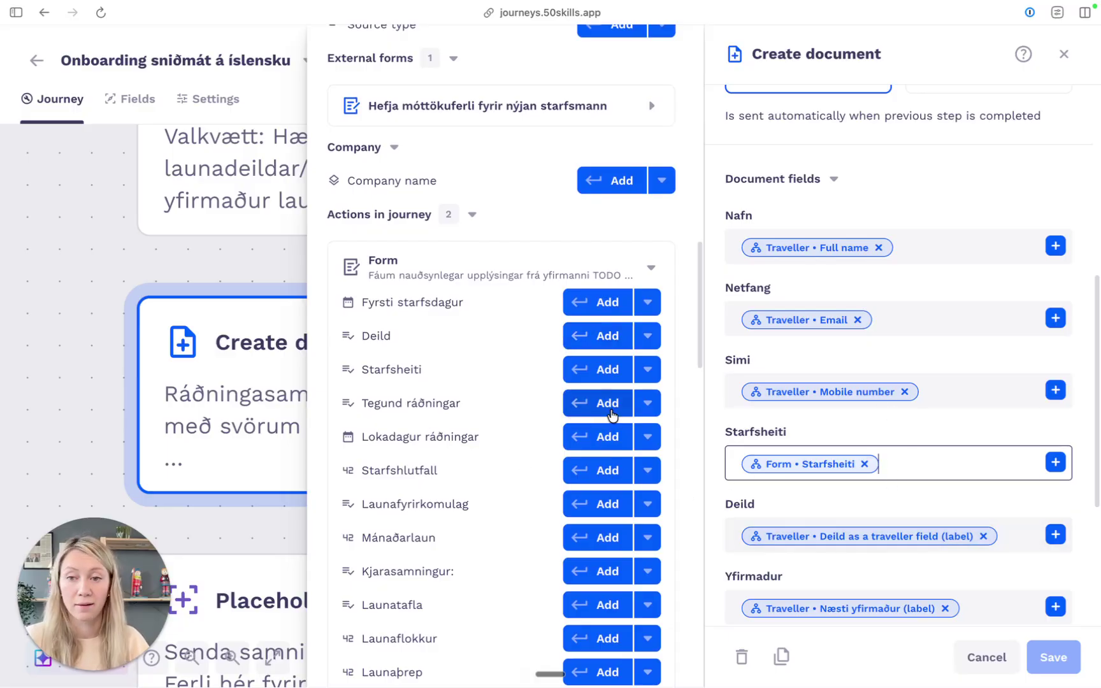
pyautogui.click(1064, 54)
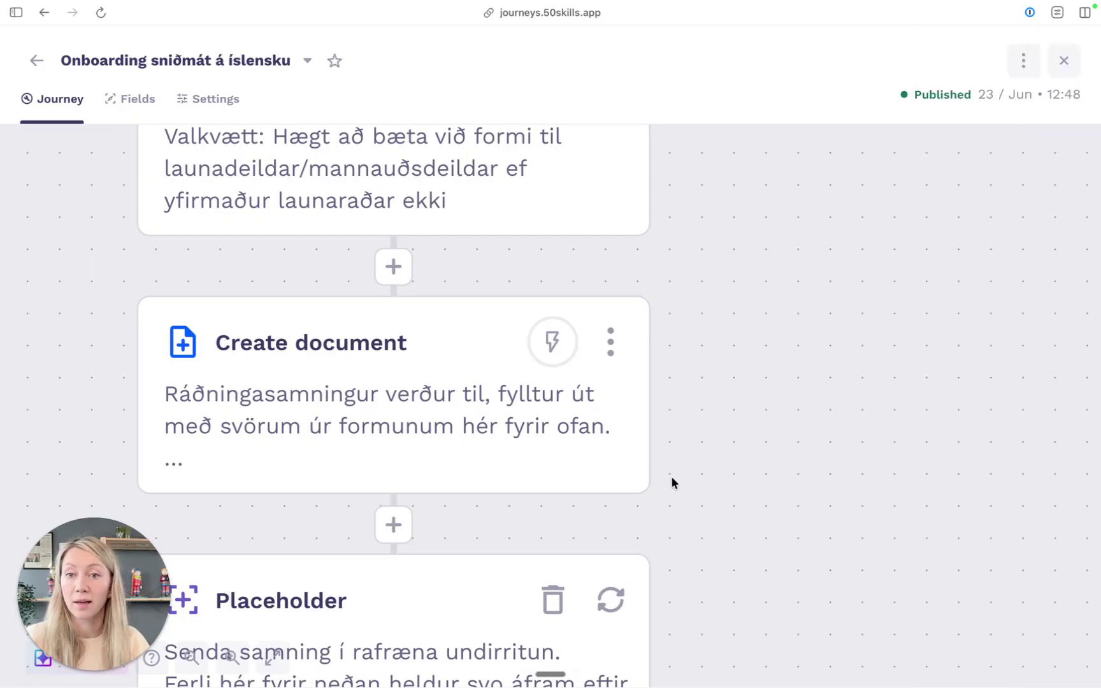
# Step: Examine the electronic signature Placeholder below Create document and its place ahead of the following branches
pyautogui.moveTo(714, 478); pyautogui.dragTo(784, 470)
pyautogui.hscroll(-2, 178, 433)
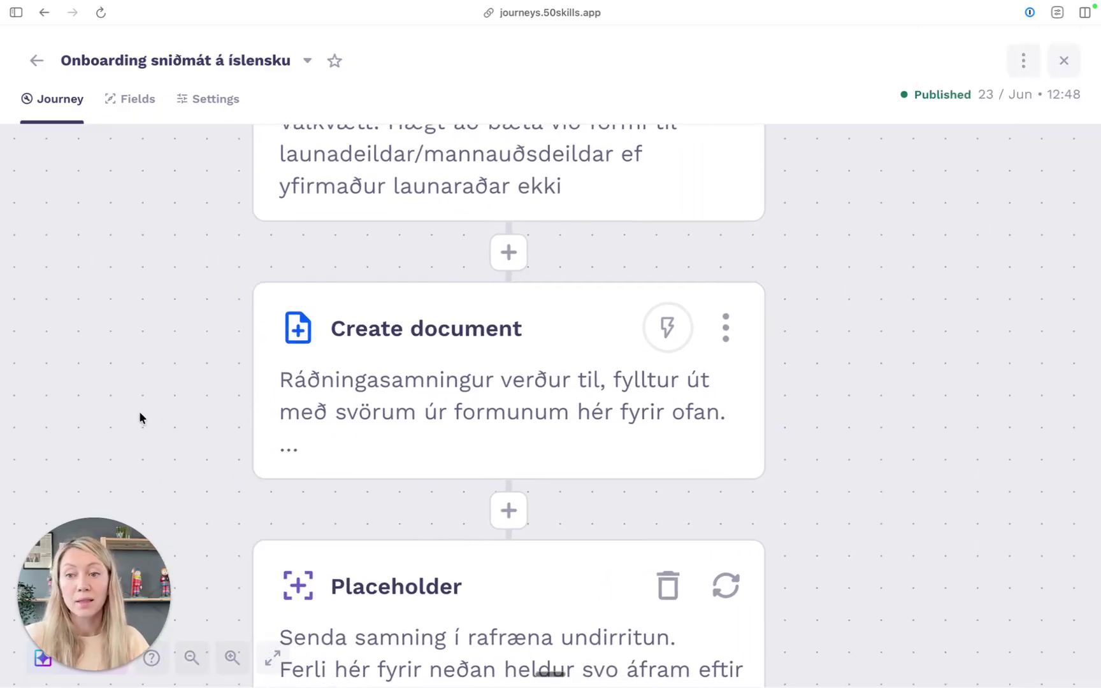
pyautogui.scroll(-5, 140, 417)
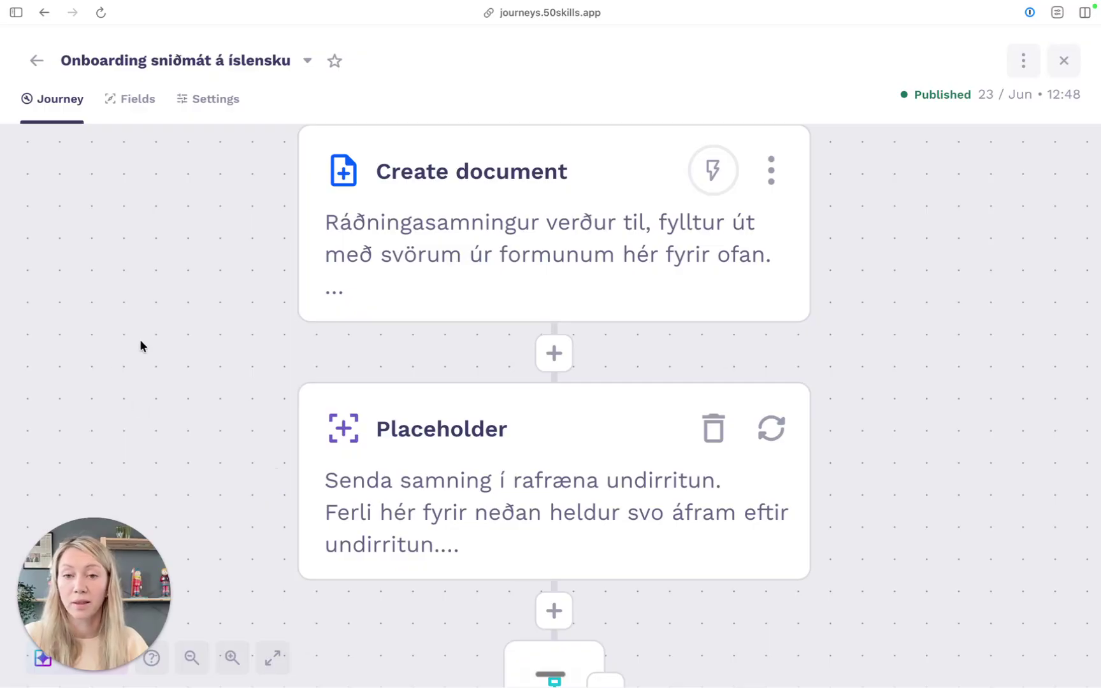
pyautogui.moveTo(139, 339); pyautogui.dragTo(169, 349)
pyautogui.scroll(-2, 180, 348)
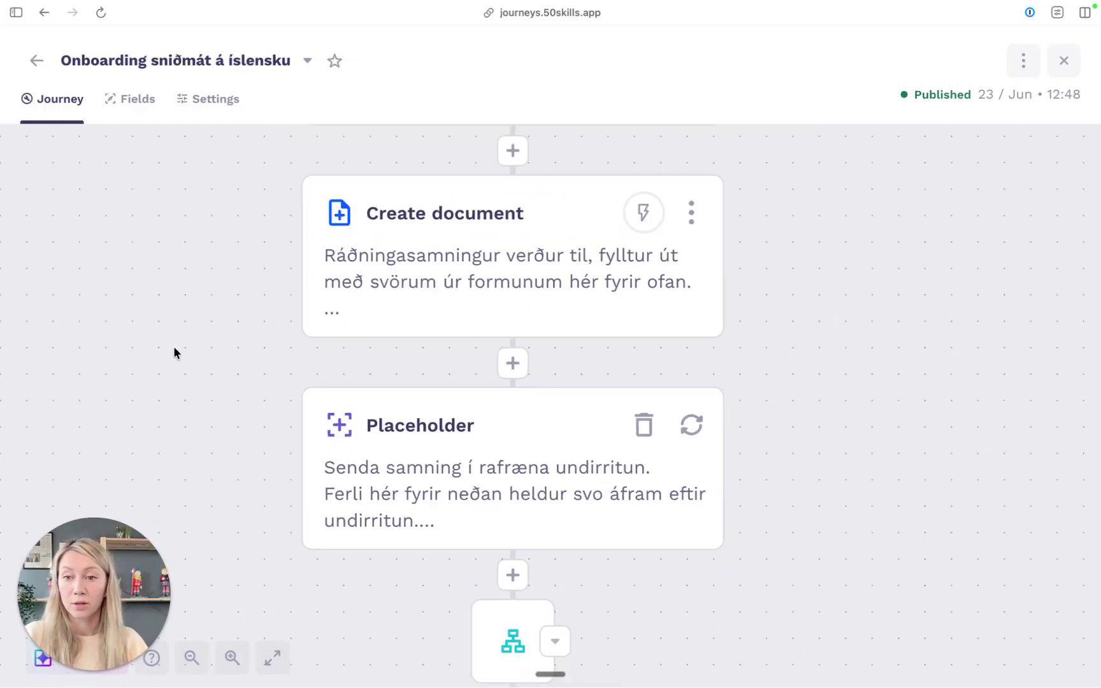
pyautogui.scroll(-2, 177, 347)
pyautogui.scroll(-2, 217, 349)
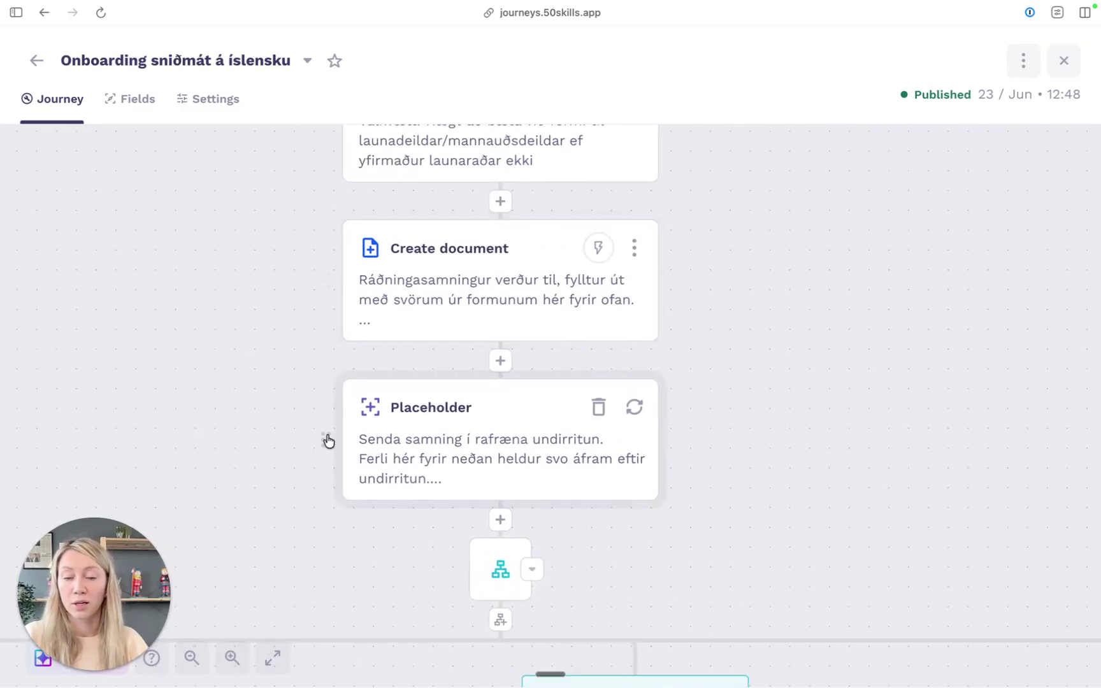
pyautogui.moveTo(178, 411); pyautogui.dragTo(209, 450)
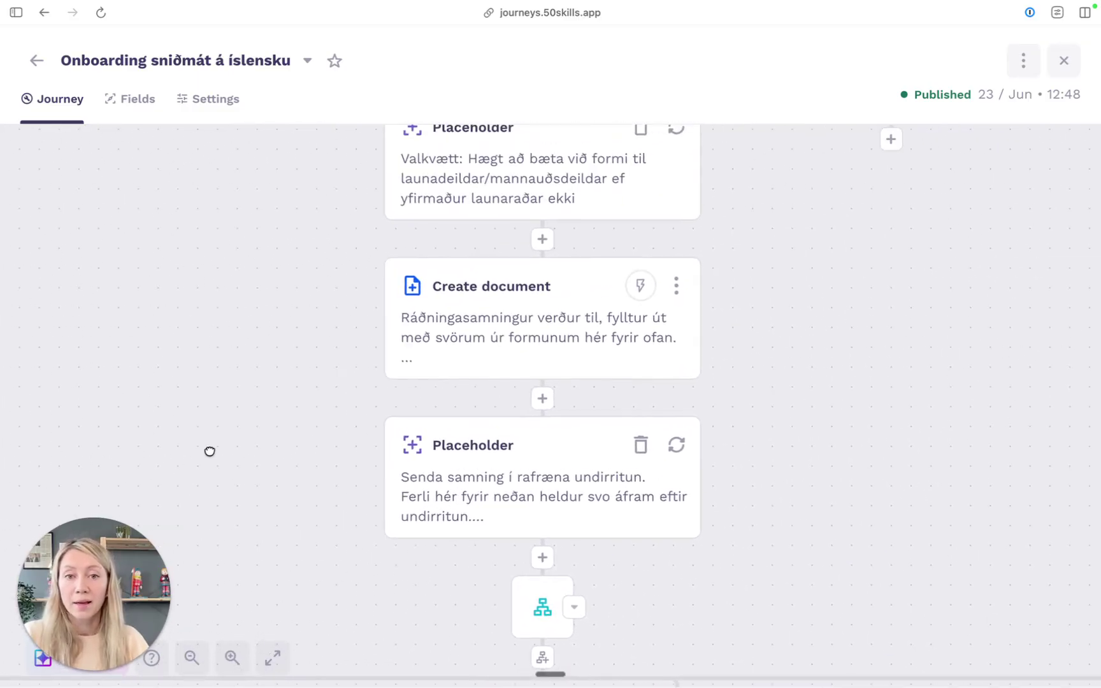
pyautogui.moveTo(276, 443); pyautogui.dragTo(215, 429)
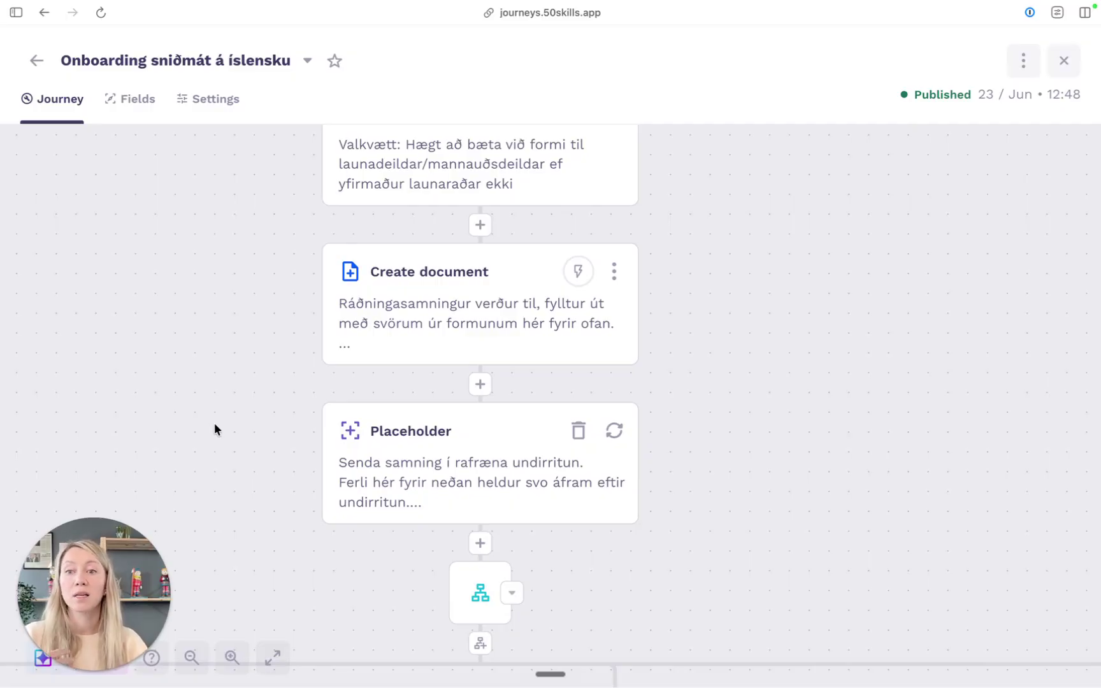
pyautogui.moveTo(199, 396); pyautogui.dragTo(209, 391)
pyautogui.scroll(-2, 214, 392)
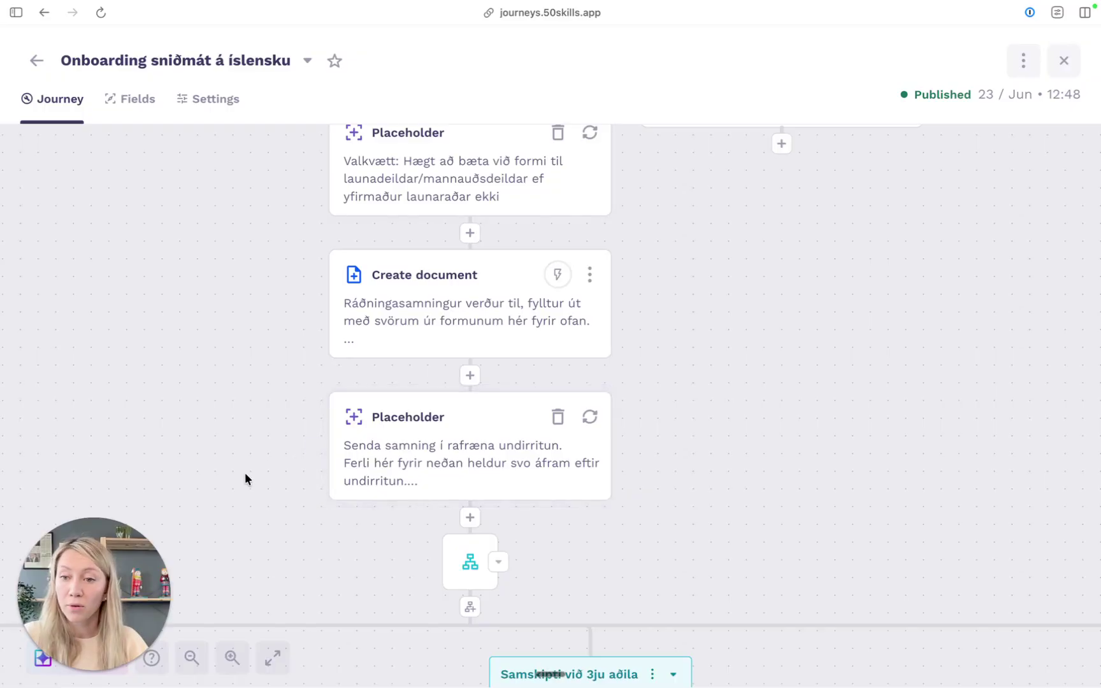
pyautogui.moveTo(227, 451); pyautogui.dragTo(276, 434)
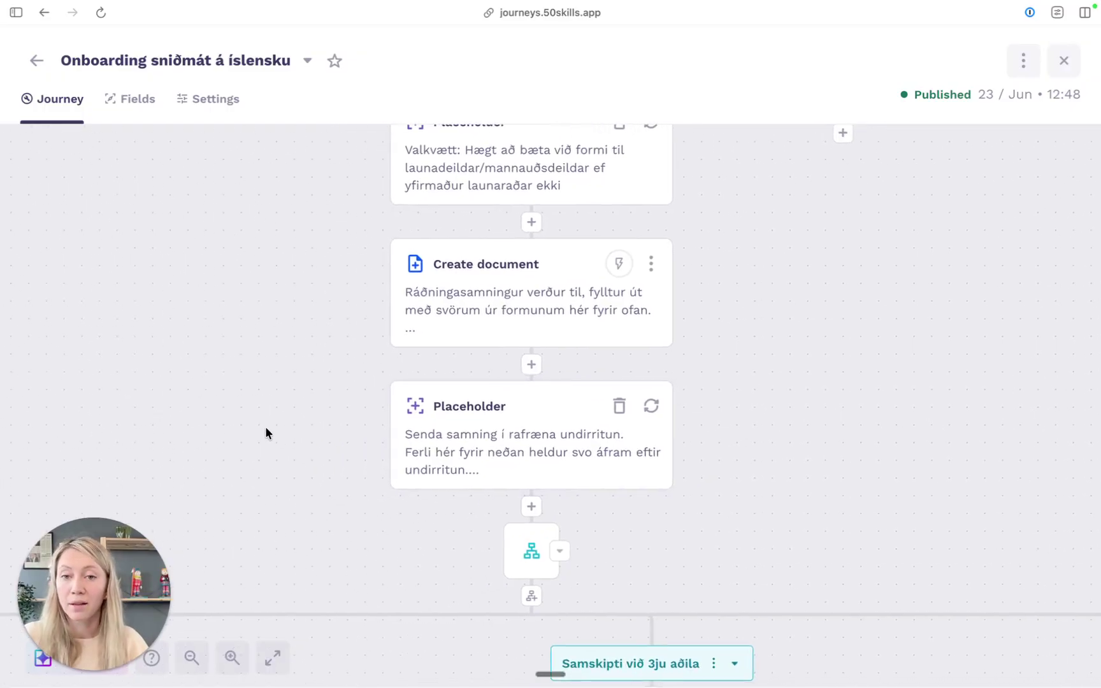
# Step: Open the Placeholder in the "Launa- og mannauðskerfi" branch, read its description of payroll and HR system integration, and close it
pyautogui.scroll(-5, 206, 437)
pyautogui.moveTo(207, 438); pyautogui.dragTo(474, 344)
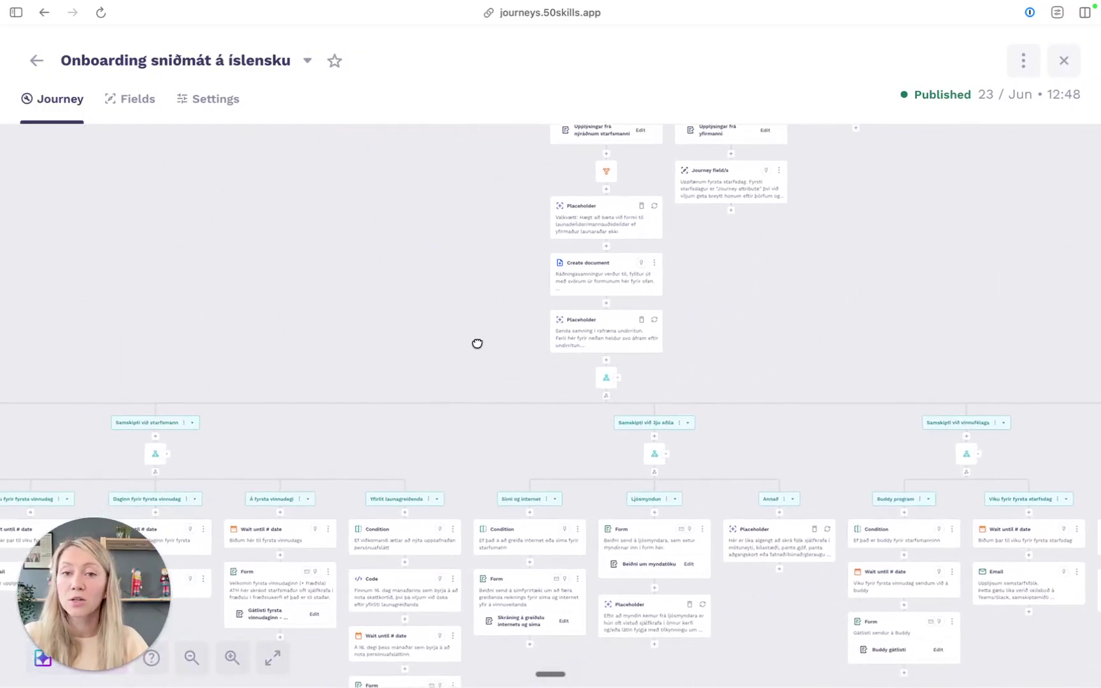
pyautogui.moveTo(215, 358); pyautogui.dragTo(521, 365)
pyautogui.moveTo(167, 322); pyautogui.dragTo(590, 346)
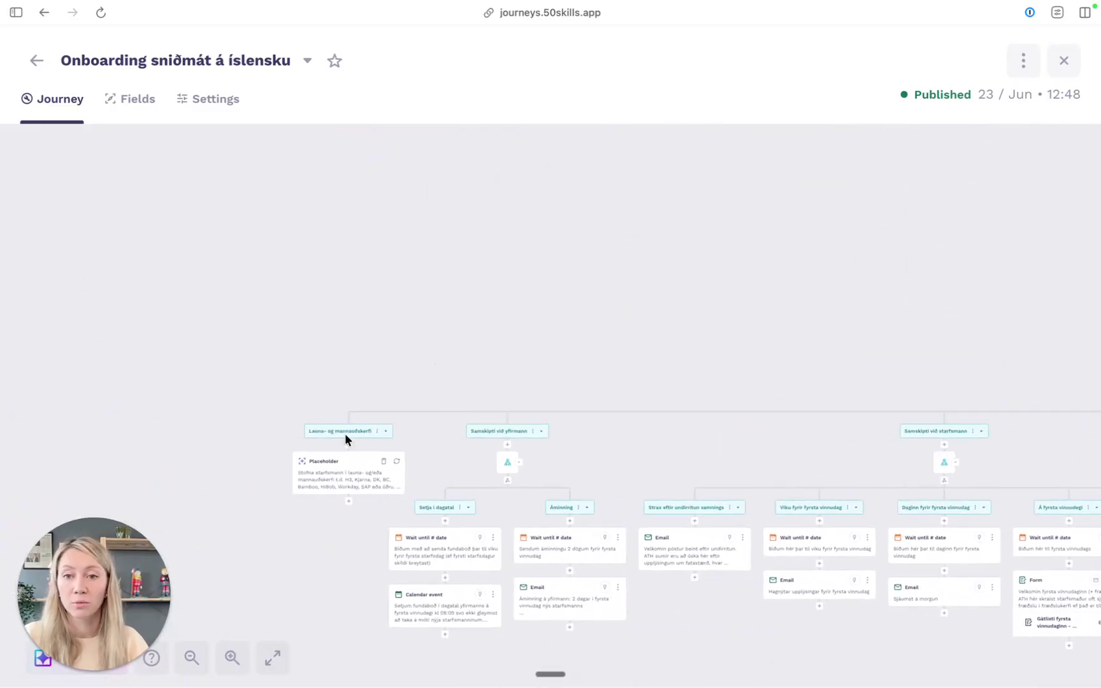
pyautogui.scroll(3, 297, 479)
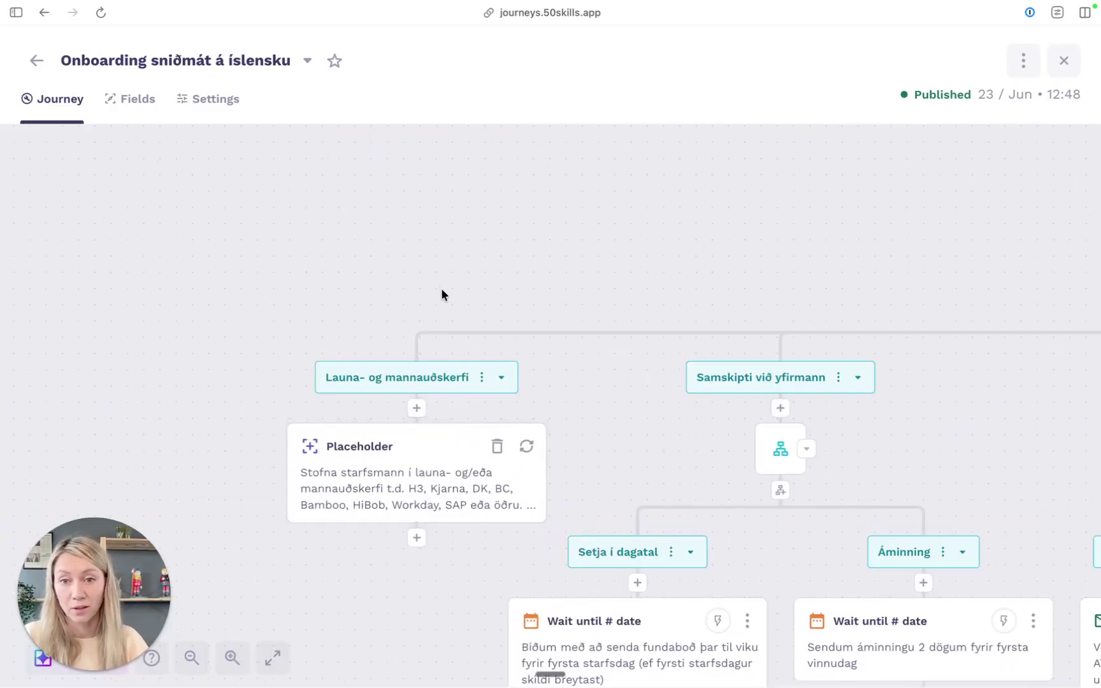
pyautogui.scroll(5, 336, 374)
pyautogui.scroll(3, 305, 297)
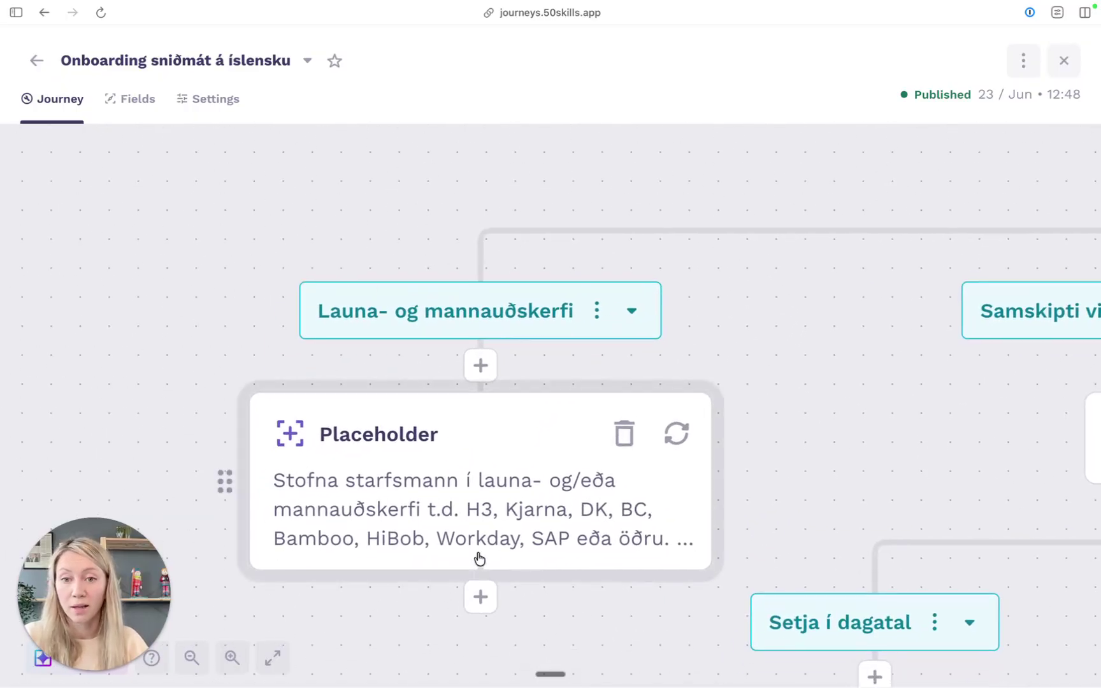
pyautogui.click(440, 532)
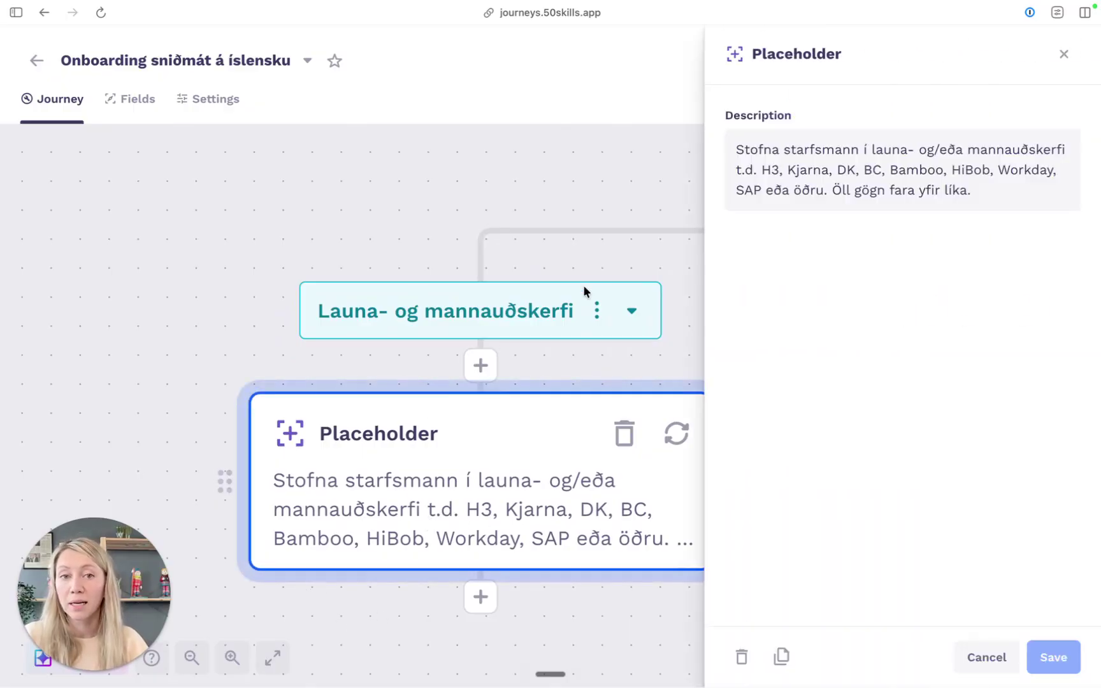
pyautogui.click(870, 189)
pyautogui.moveTo(980, 195); pyautogui.dragTo(832, 189)
pyautogui.click(1063, 54)
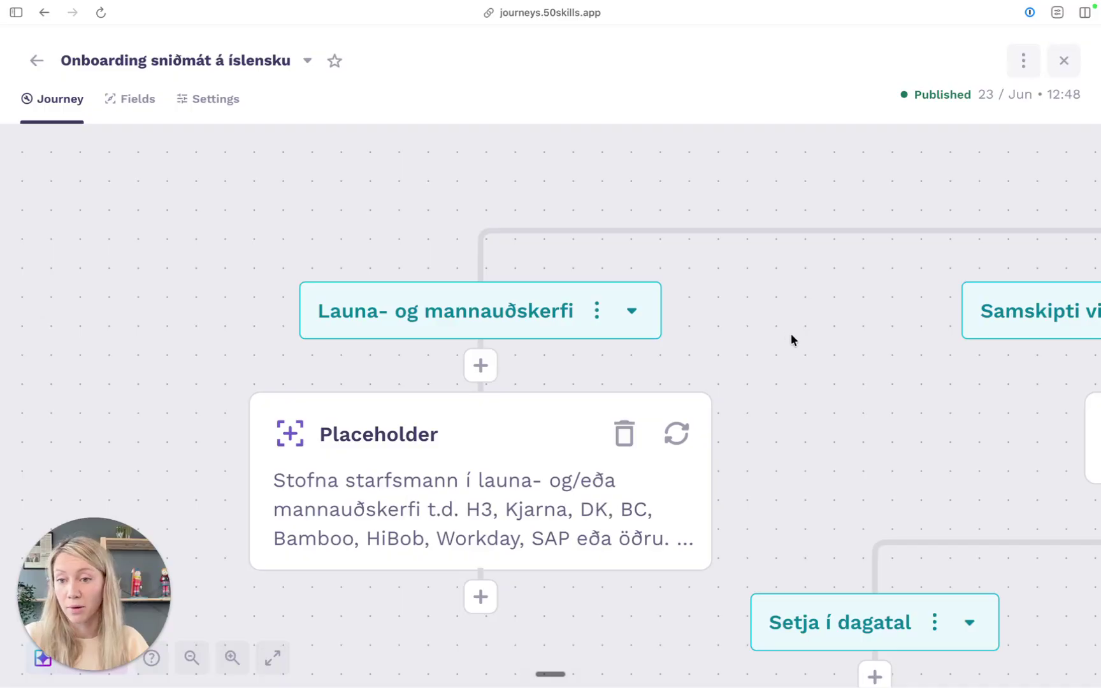
# Step: Open the Calendar event in the "Setja í dagatal" branch under "Samskipti við yfirmann", review its content, date, duration and attendees, and close it
pyautogui.hscroll(9, 823, 361)
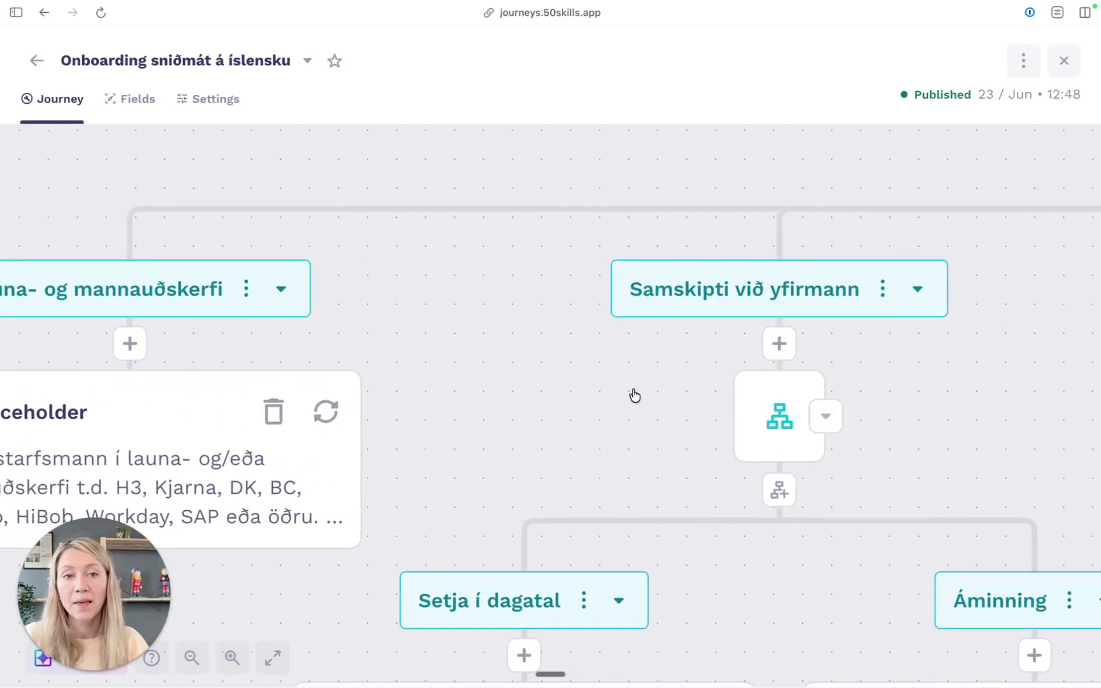
pyautogui.hscroll(2, 643, 327)
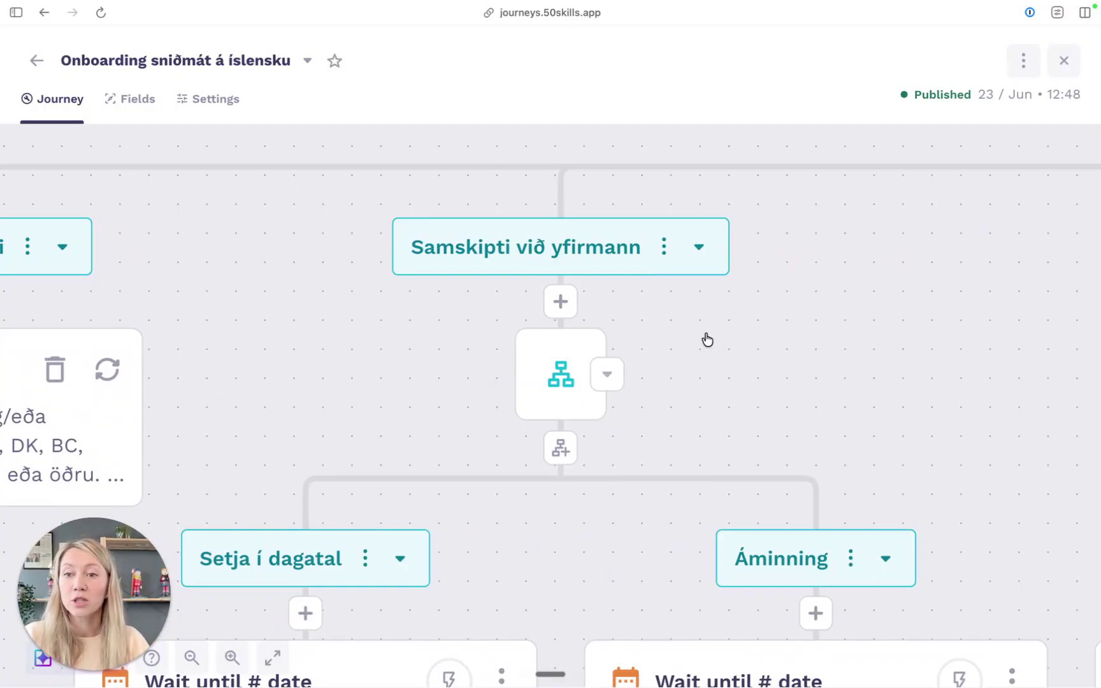
pyautogui.scroll(-3, 476, 344)
pyautogui.moveTo(540, 492); pyautogui.dragTo(585, 292)
pyautogui.scroll(-5, 646, 562)
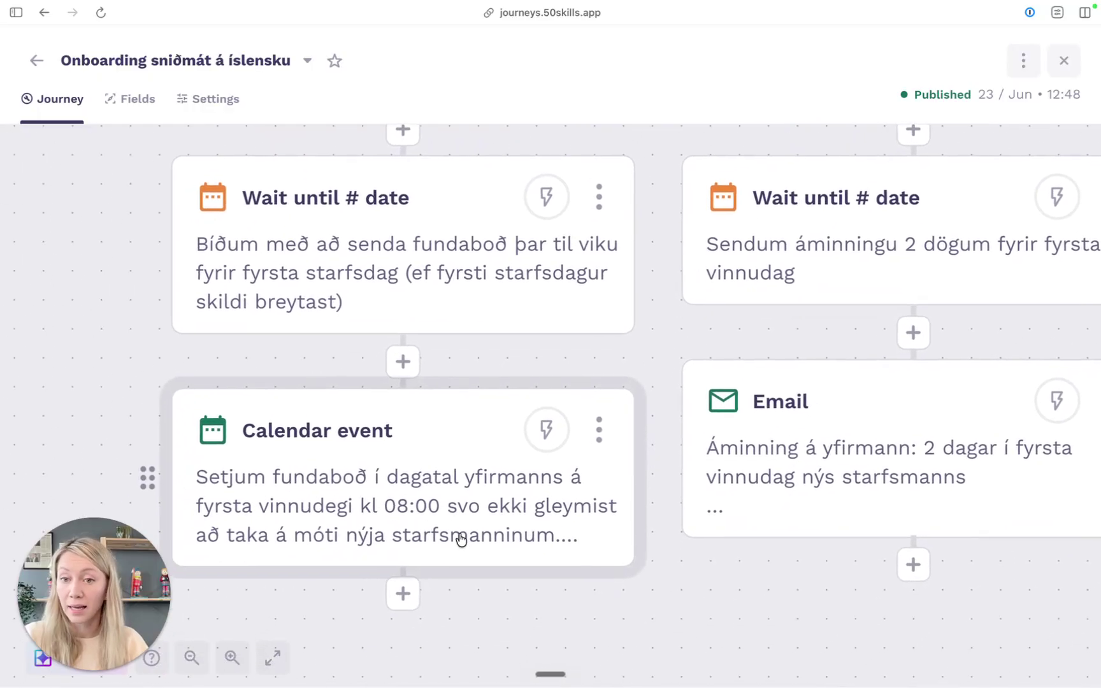
pyautogui.click(426, 492)
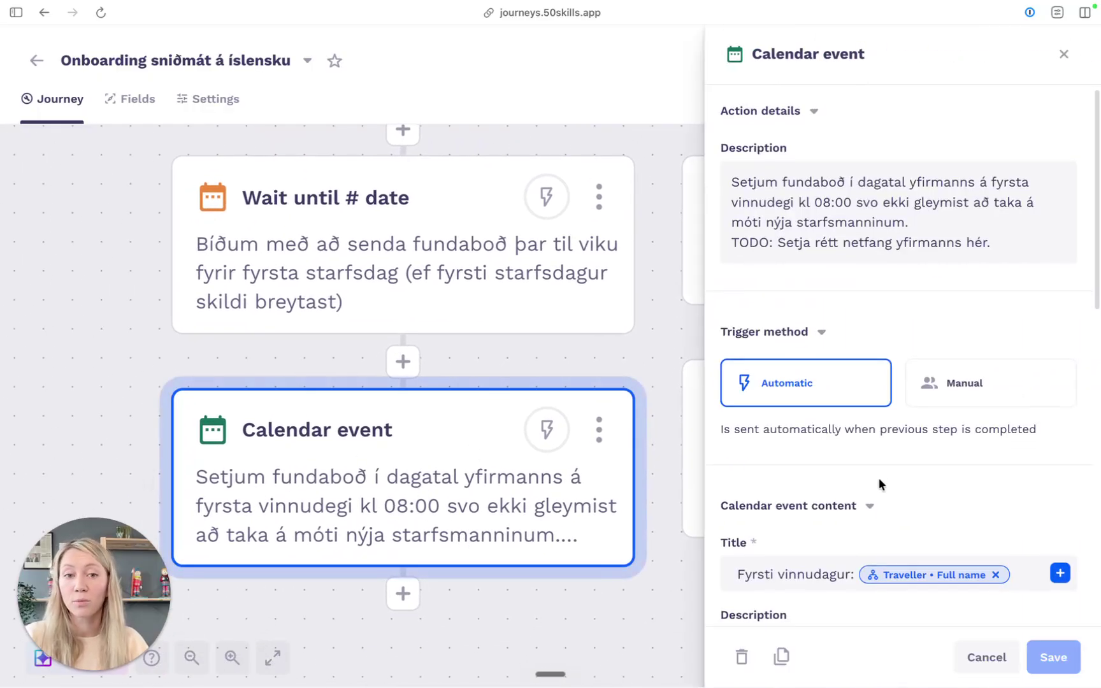
pyautogui.scroll(-5, 873, 476)
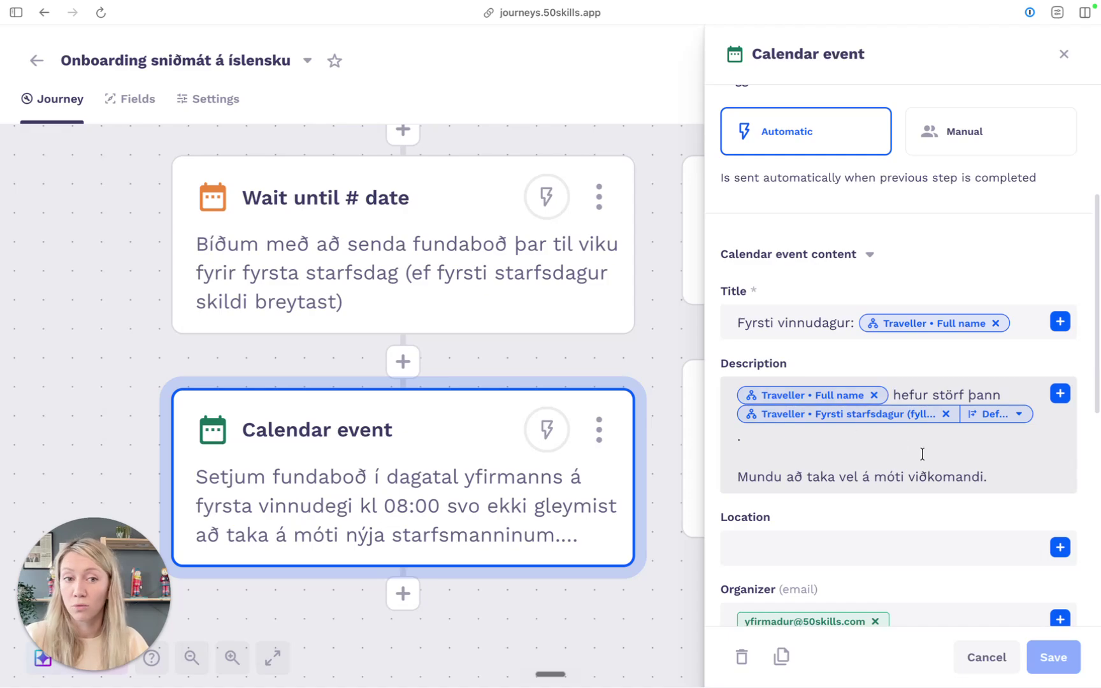
pyautogui.scroll(-10, 865, 475)
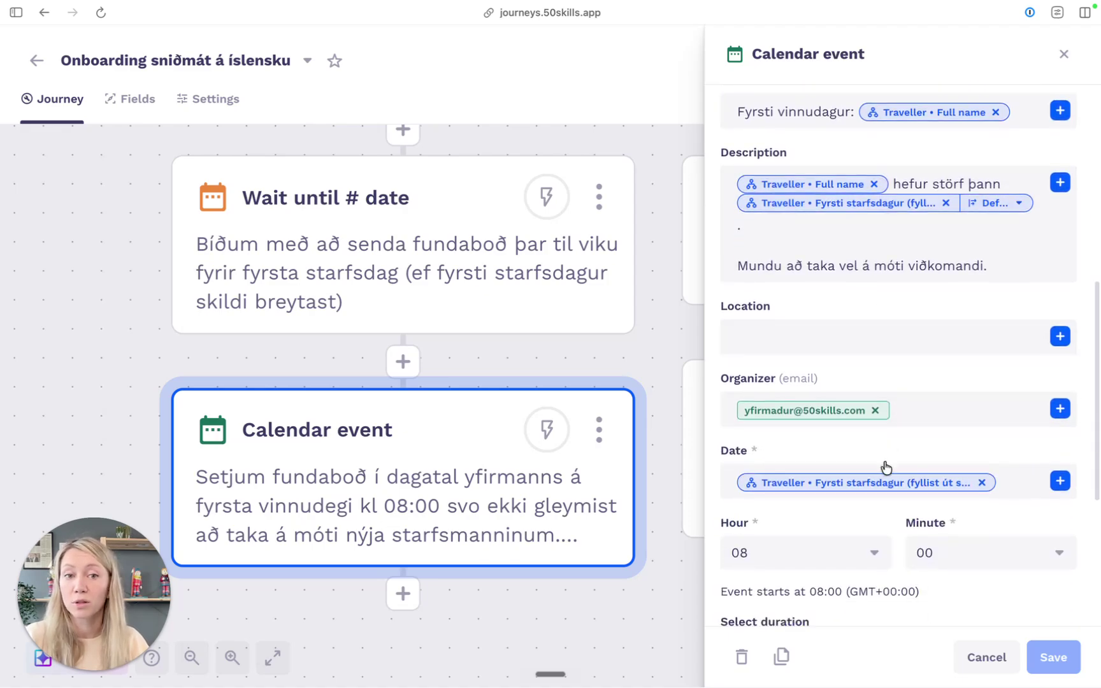
pyautogui.scroll(-2, 843, 417)
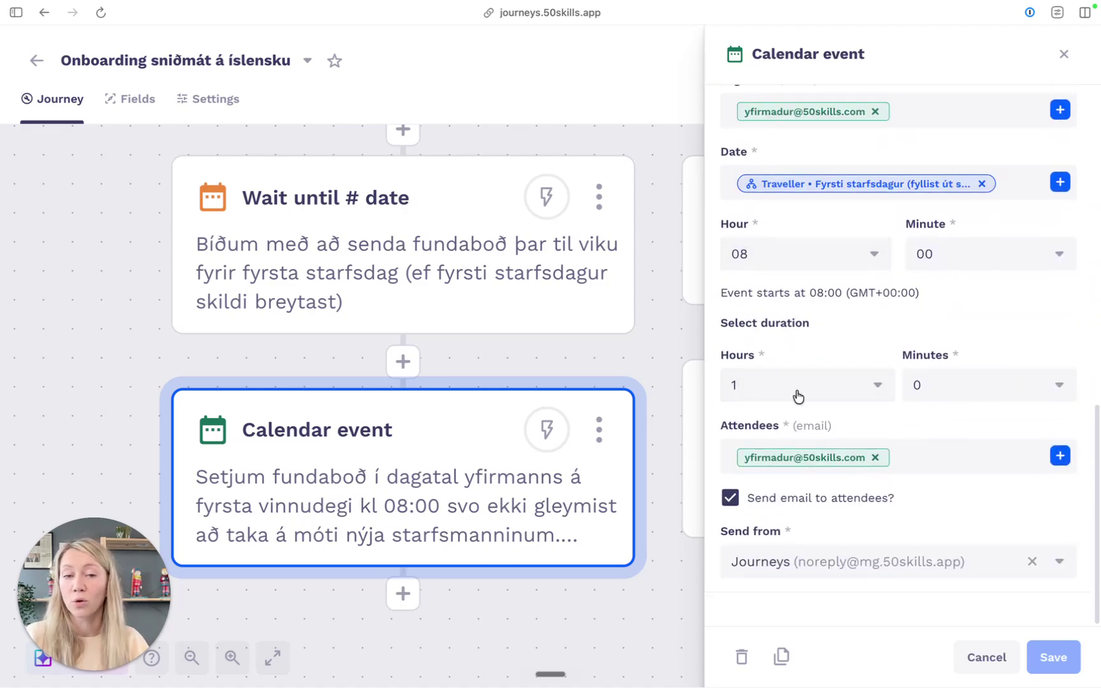
pyautogui.click(1062, 56)
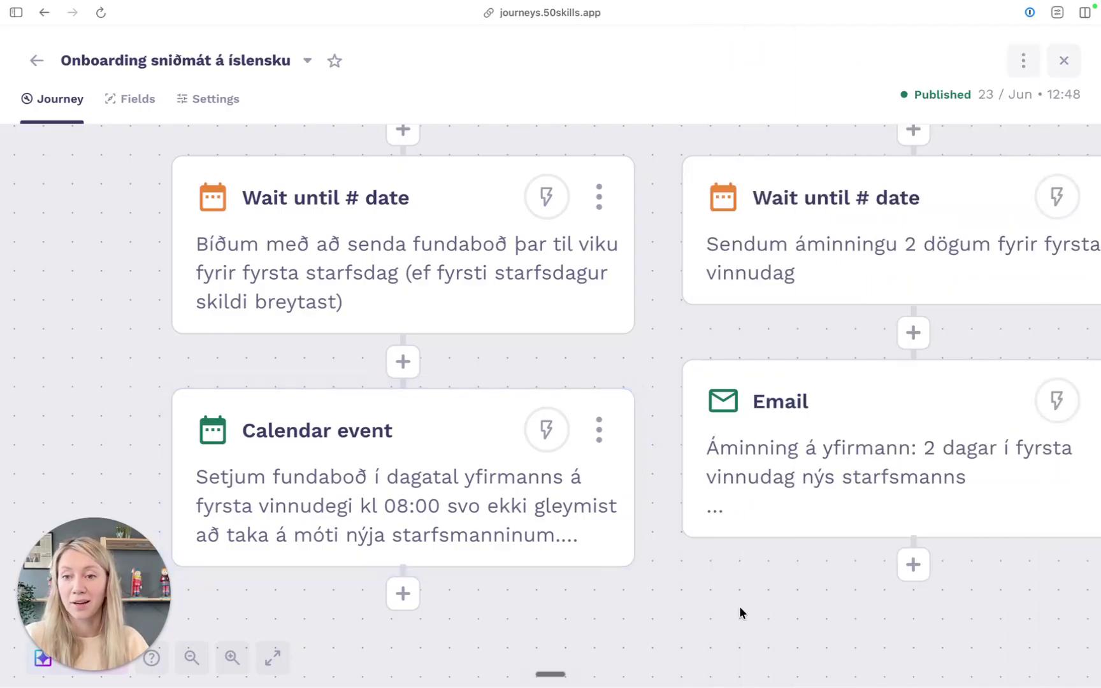
# Step: Open the reminder Email in the "Áminning" branch, review its recipient, subject and message body, and close it
pyautogui.moveTo(777, 606); pyautogui.dragTo(567, 671)
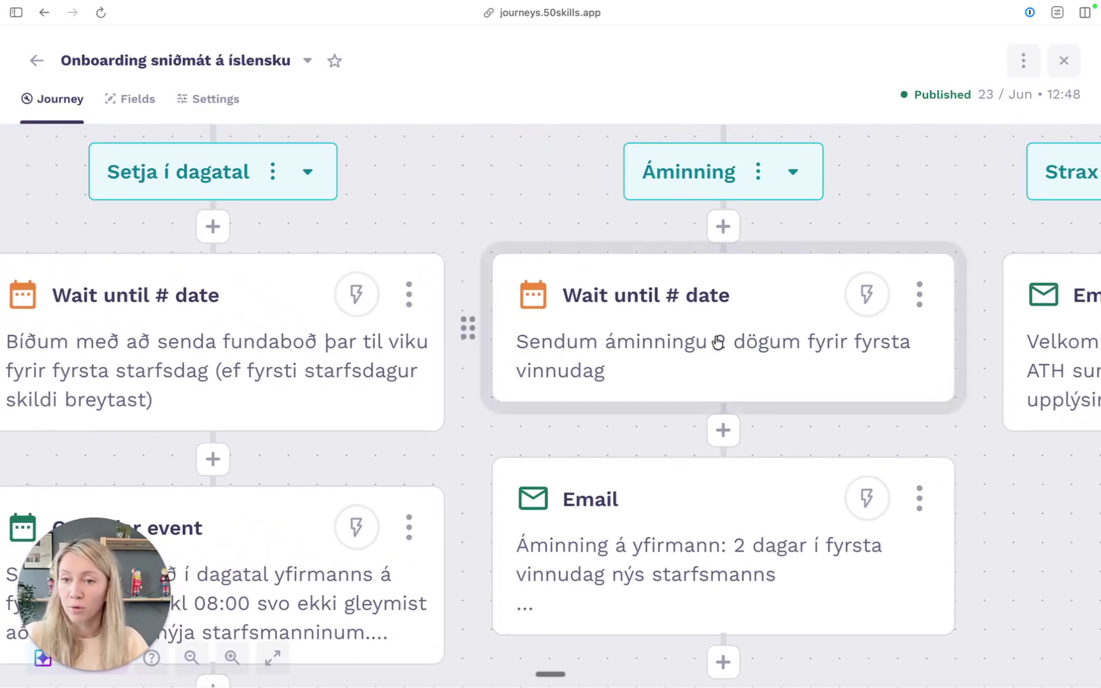
pyautogui.click(716, 533)
pyautogui.scroll(-8, 927, 415)
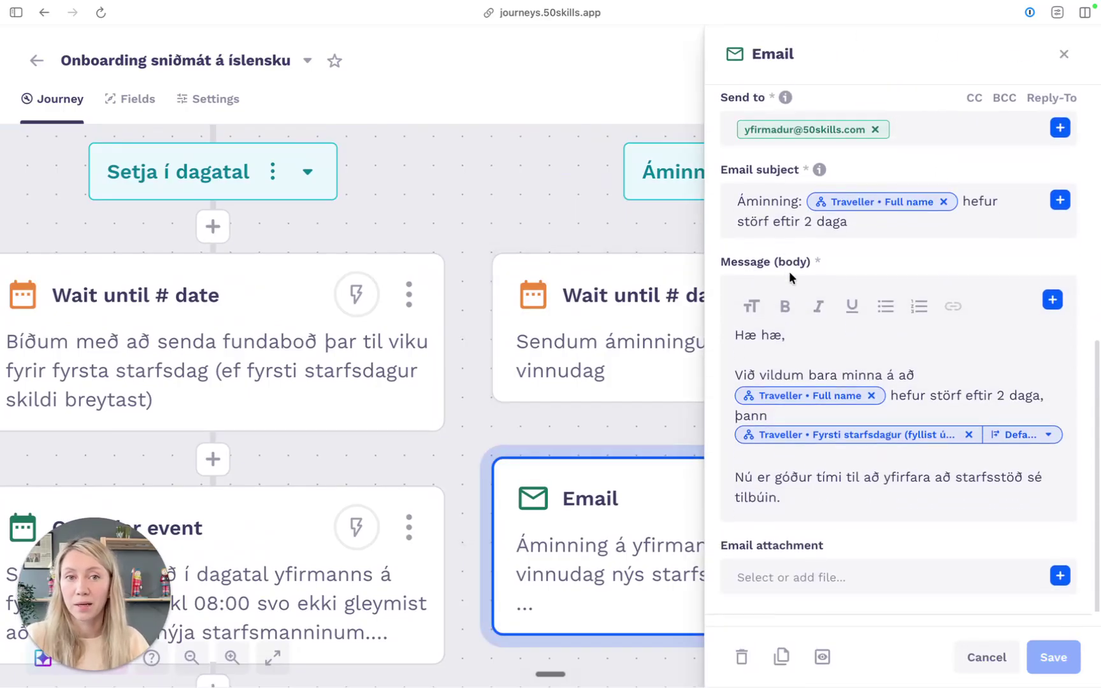
pyautogui.scroll(-2, 786, 276)
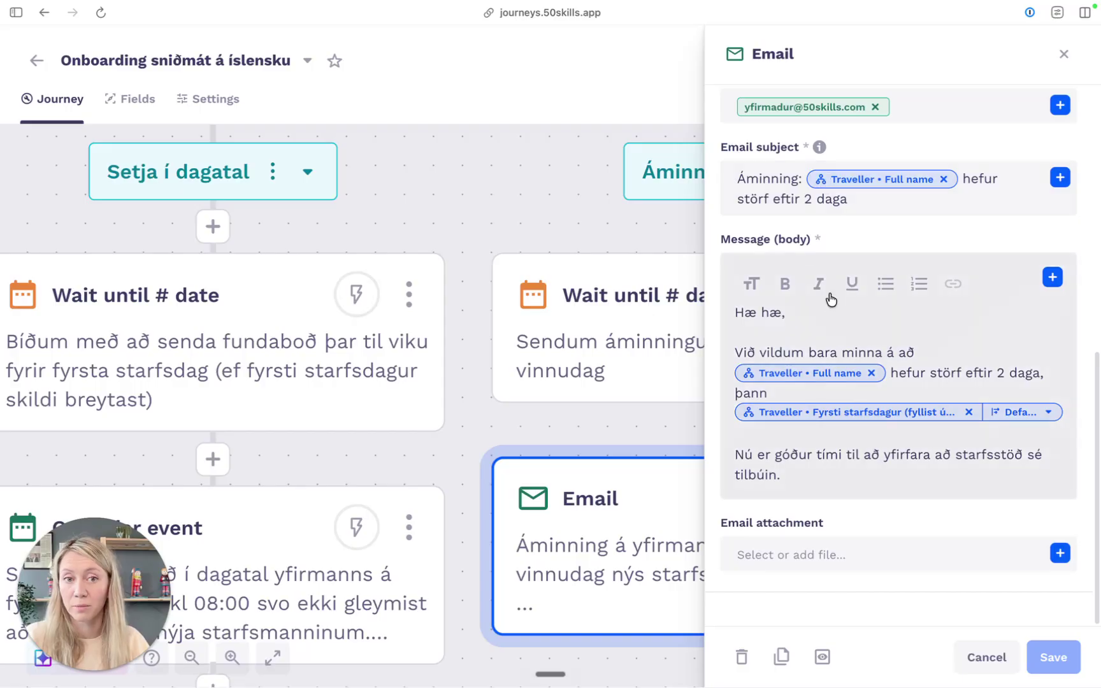
pyautogui.click(1063, 58)
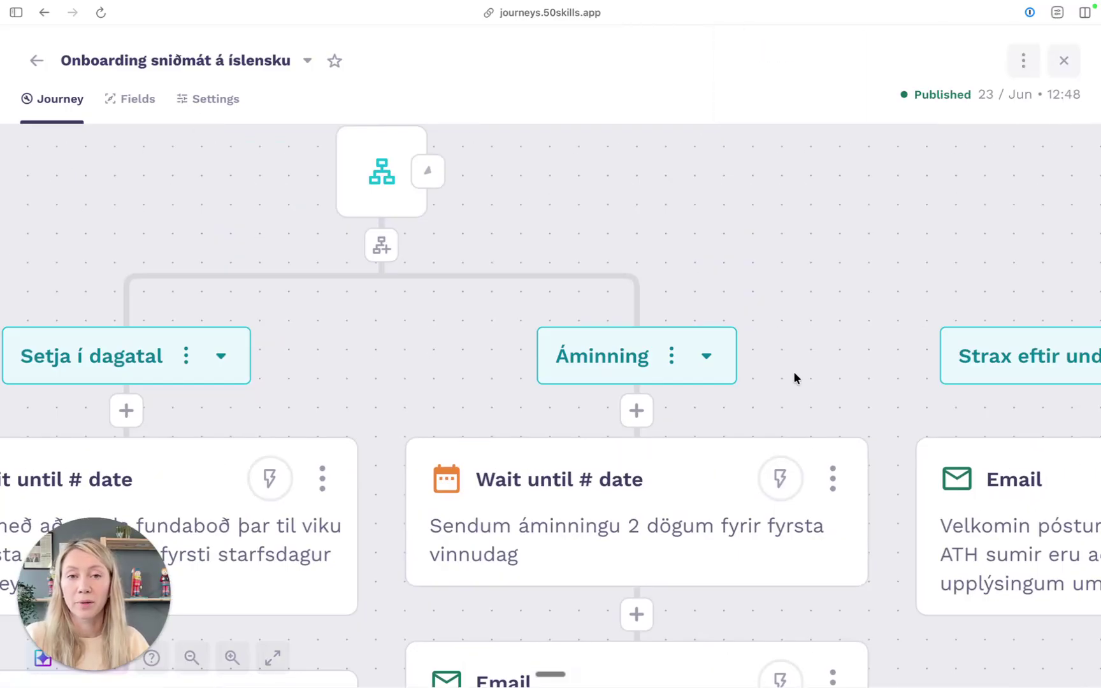
# Step: Survey the timed branches under "Samskipti við starfsmann", ending at the "Strax eftir undirritun samnings" branch
pyautogui.hscroll(10, 786, 233)
pyautogui.scroll(-3, 422, 295)
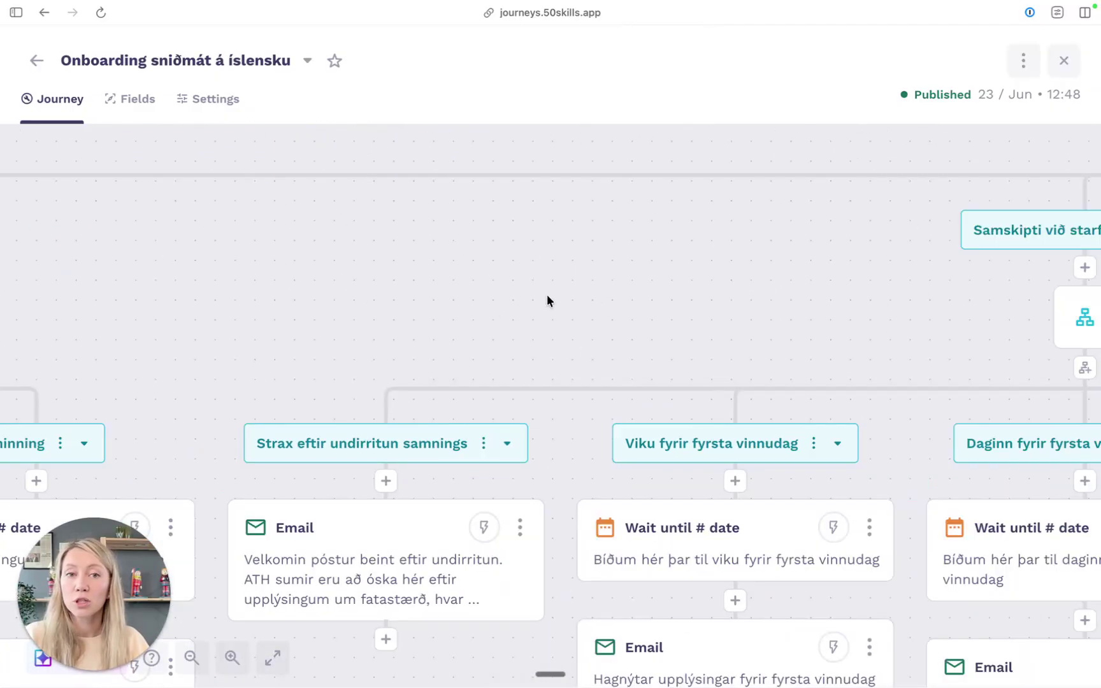
pyautogui.hscroll(6, 514, 290)
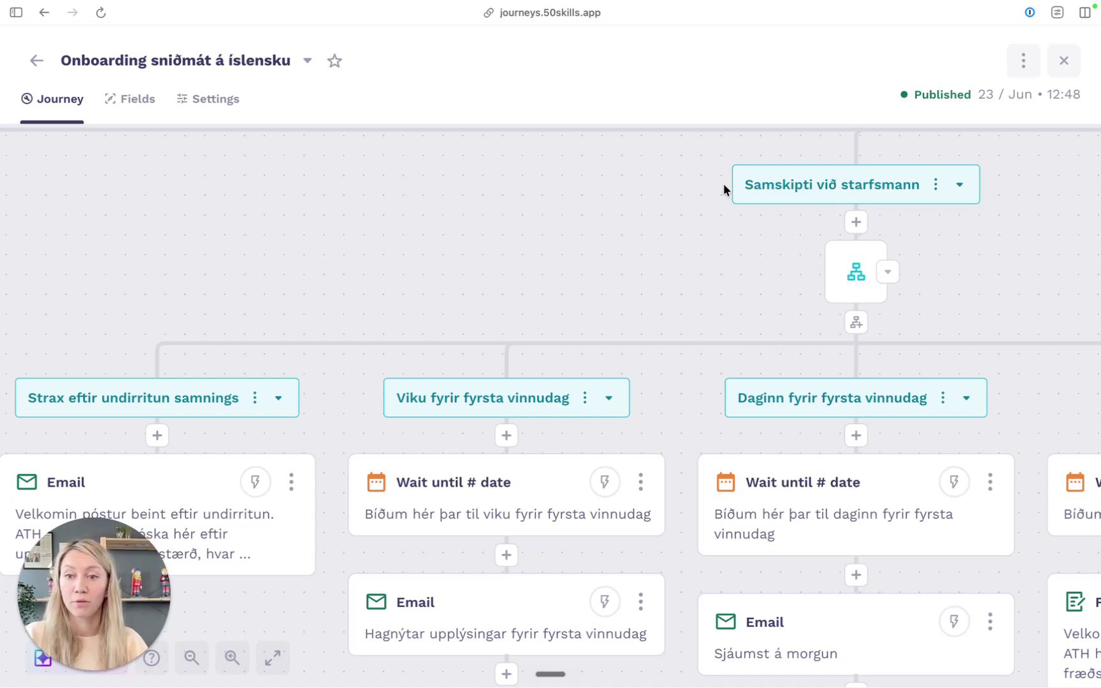
pyautogui.hscroll(-3, 369, 255)
pyautogui.scroll(3, 414, 283)
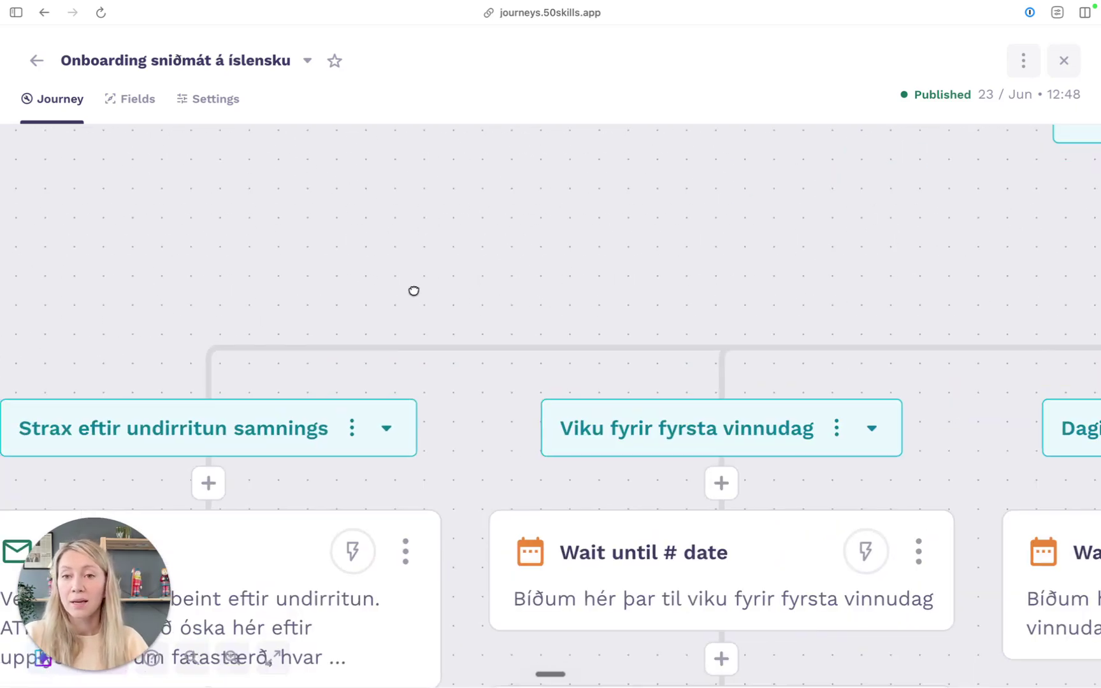
pyautogui.hscroll(-5, 523, 255)
pyautogui.scroll(-3, 644, 220)
pyautogui.hscroll(2, 695, 316)
pyautogui.scroll(-1, 695, 317)
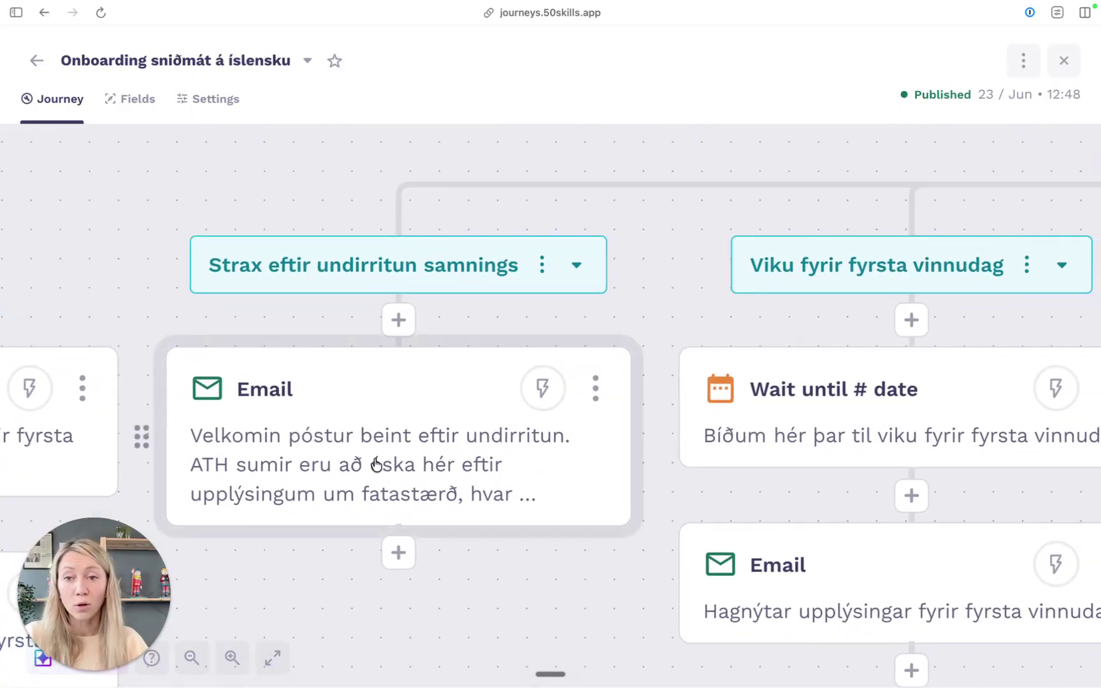
# Step: Open the welcome Email in the "Strax eftir undirritun samnings" branch, read its recipient, subject and full message, and close it
pyautogui.click(385, 440)
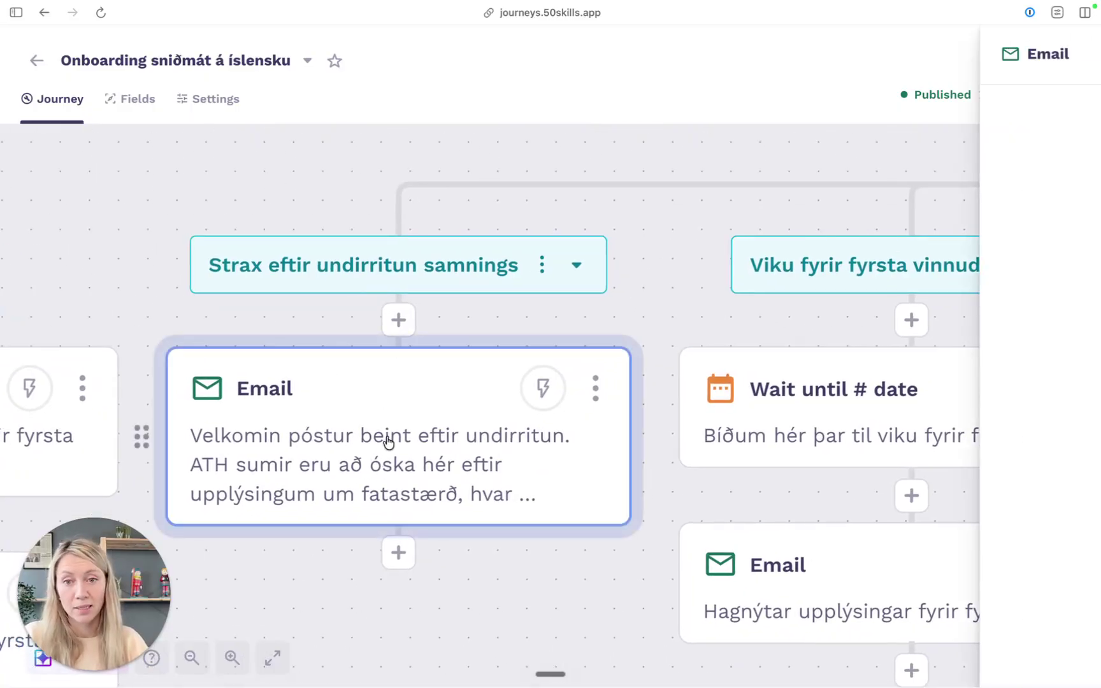
pyautogui.scroll(-10, 904, 294)
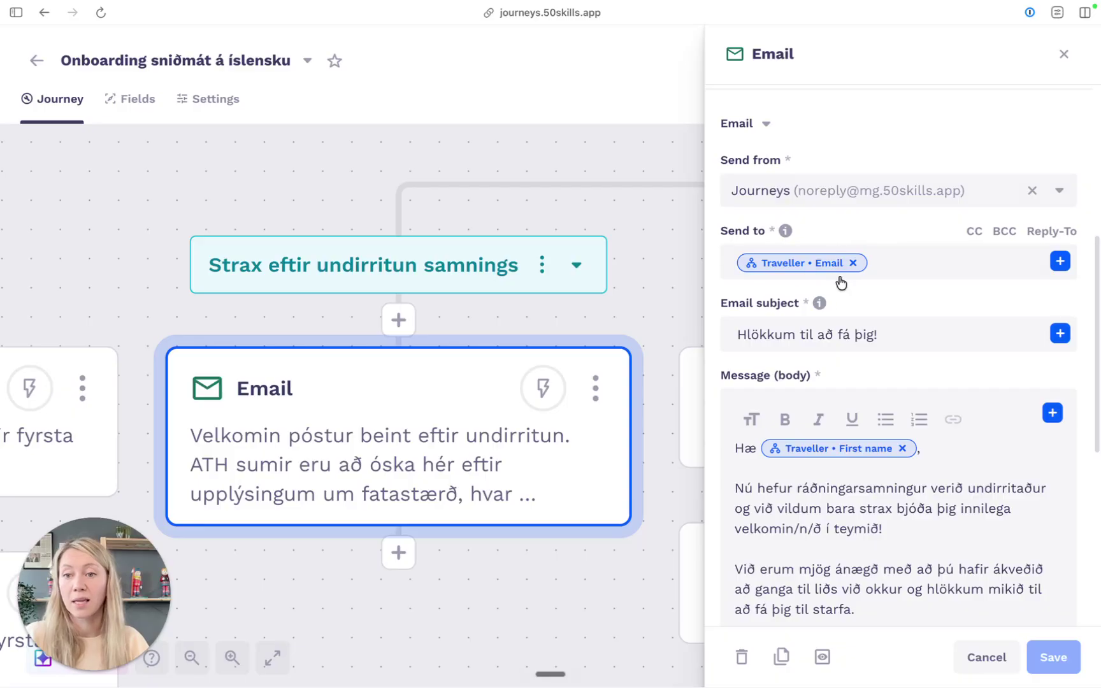
pyautogui.scroll(-1, 871, 314)
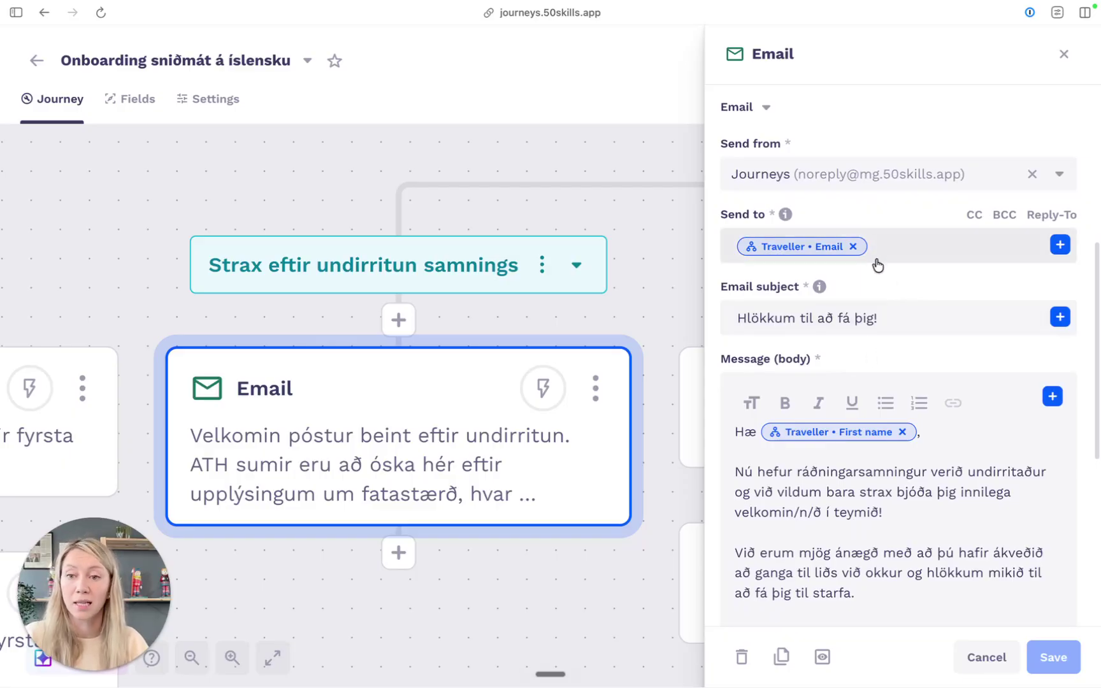
pyautogui.scroll(-2, 764, 299)
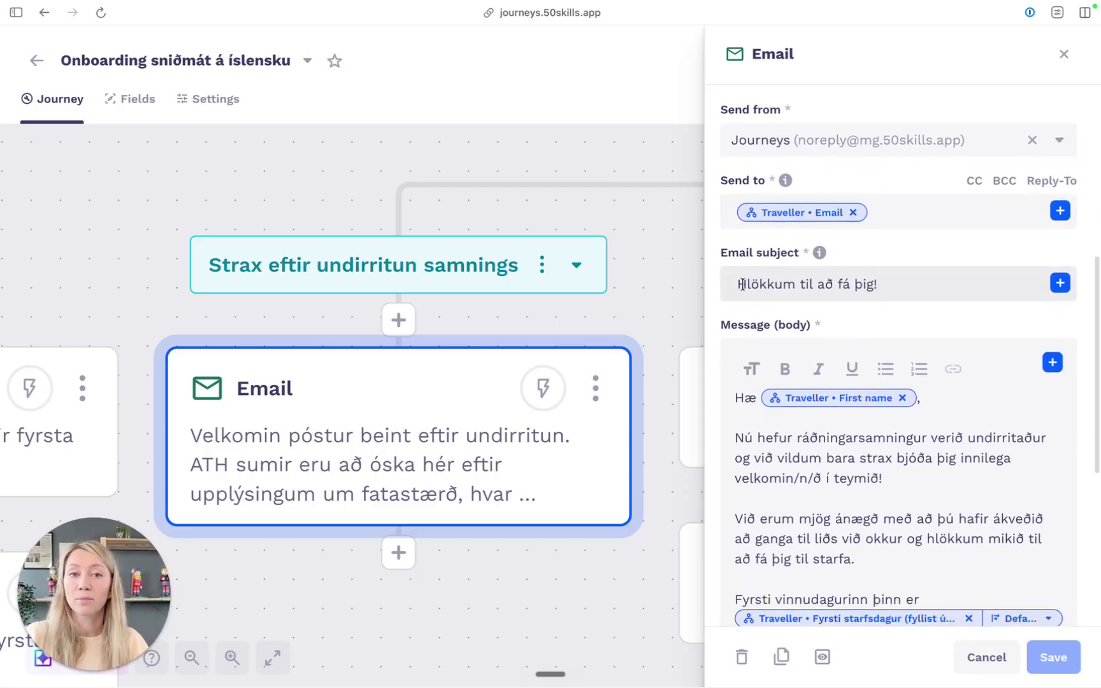
pyautogui.moveTo(747, 284); pyautogui.dragTo(848, 291)
pyautogui.click(889, 286)
pyautogui.scroll(-5, 898, 312)
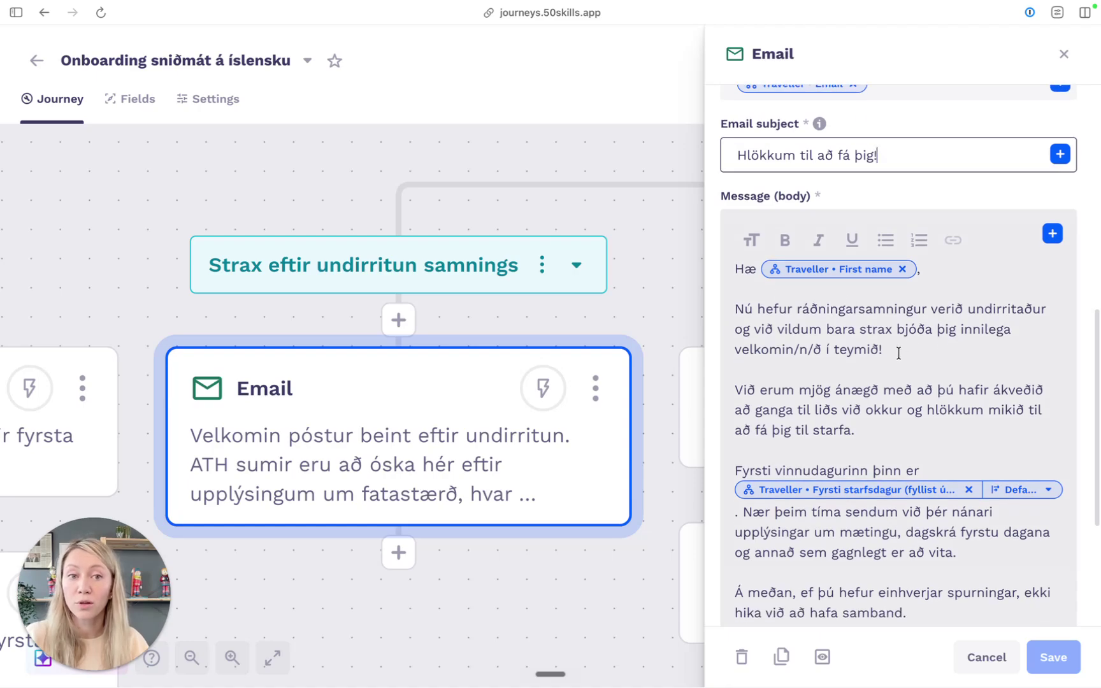
pyautogui.scroll(-1, 892, 350)
pyautogui.scroll(-7, 903, 345)
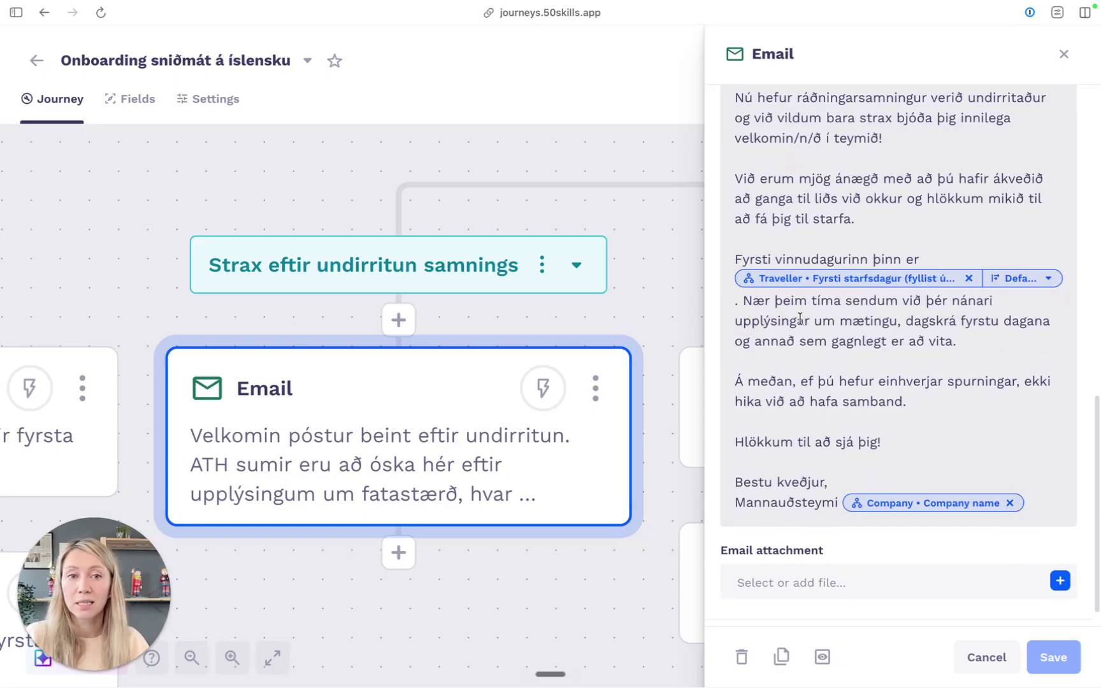
pyautogui.scroll(-1, 762, 368)
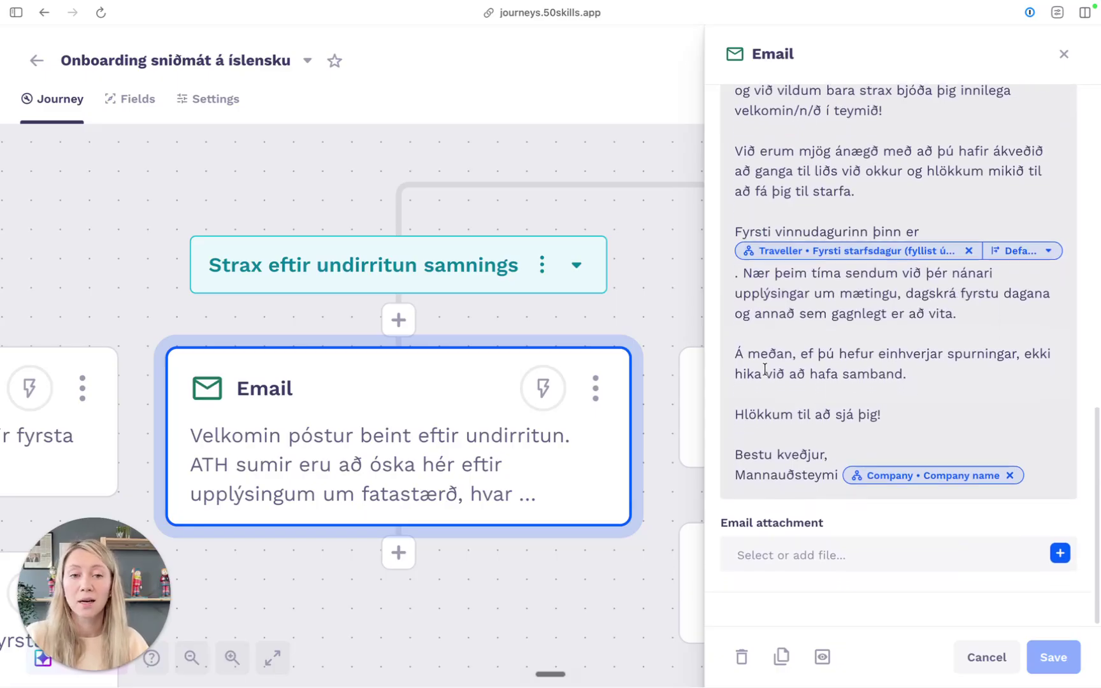
pyautogui.scroll(20, 821, 381)
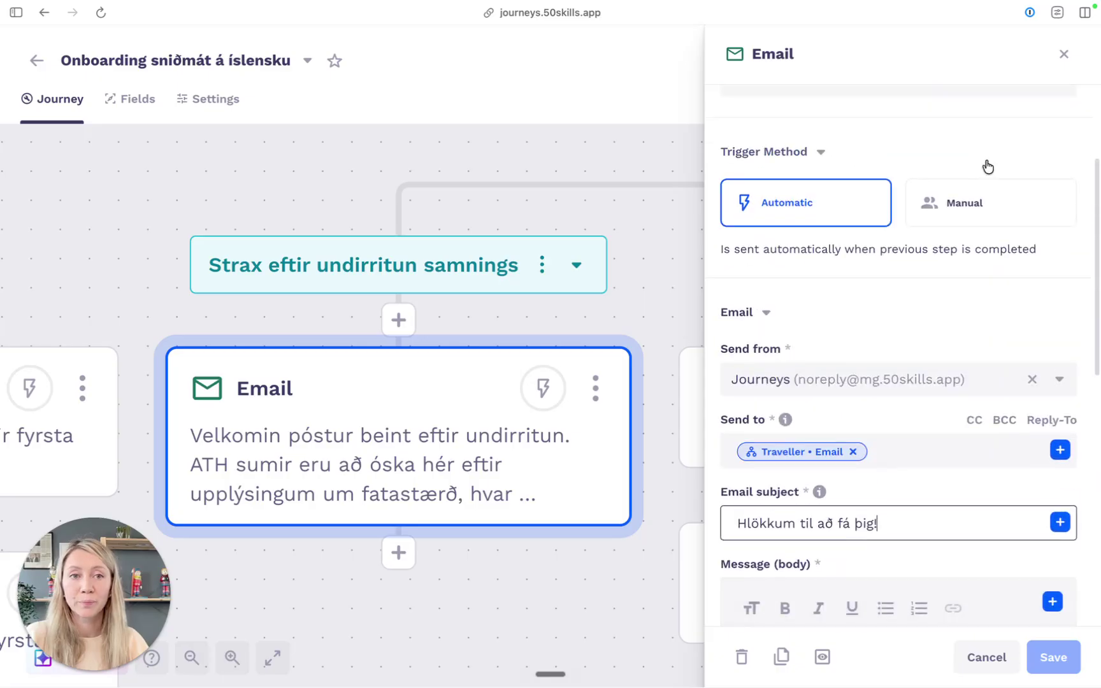
pyautogui.click(1062, 56)
# Step: Open the practical-information Email in the "Viku fyrir fyrsta vinnudag" branch, review its recipients, CC, subject and message body, and close it
pyautogui.hscroll(8, 762, 287)
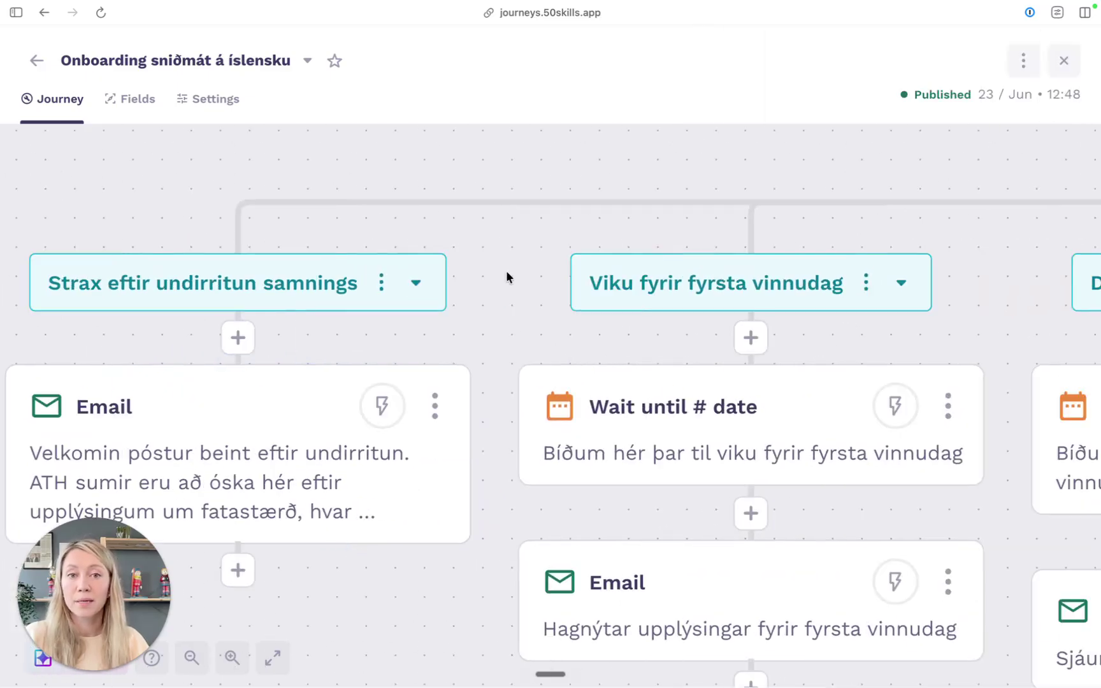
pyautogui.moveTo(878, 239); pyautogui.dragTo(692, 212)
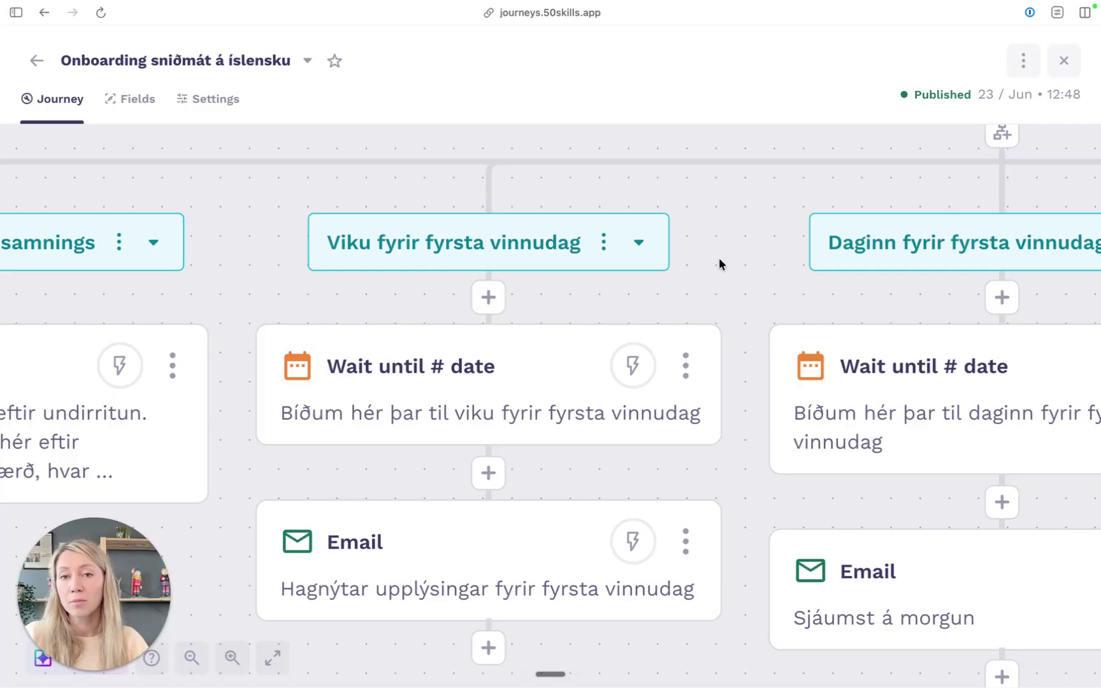
pyautogui.hscroll(2, 720, 263)
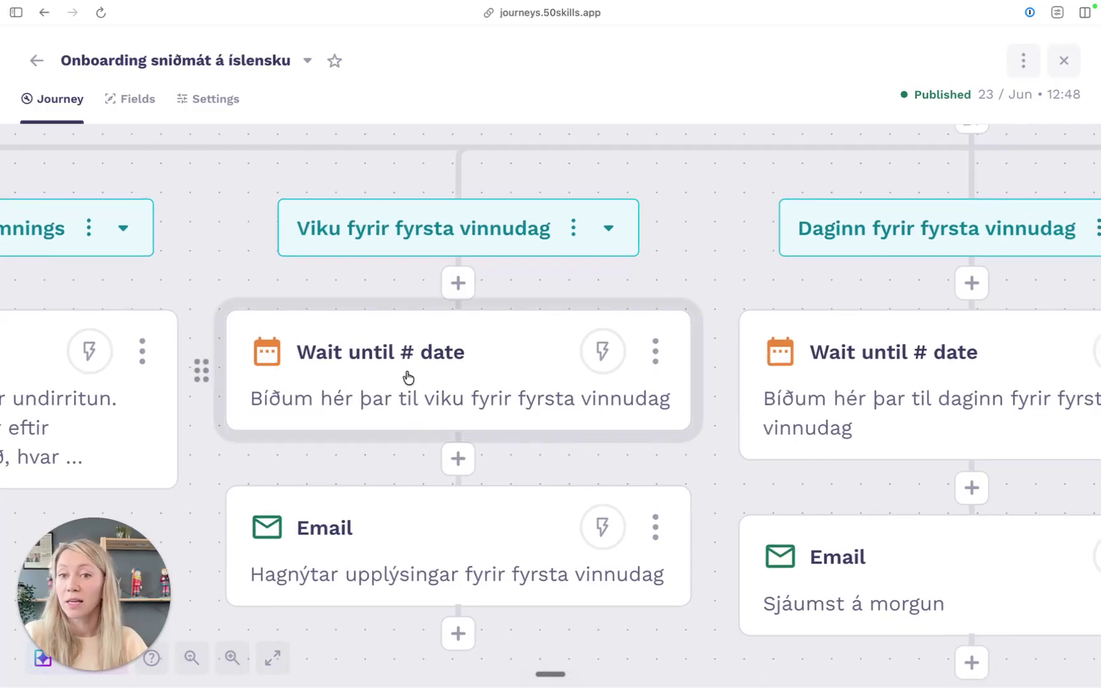
pyautogui.click(475, 554)
pyautogui.scroll(-5, 898, 395)
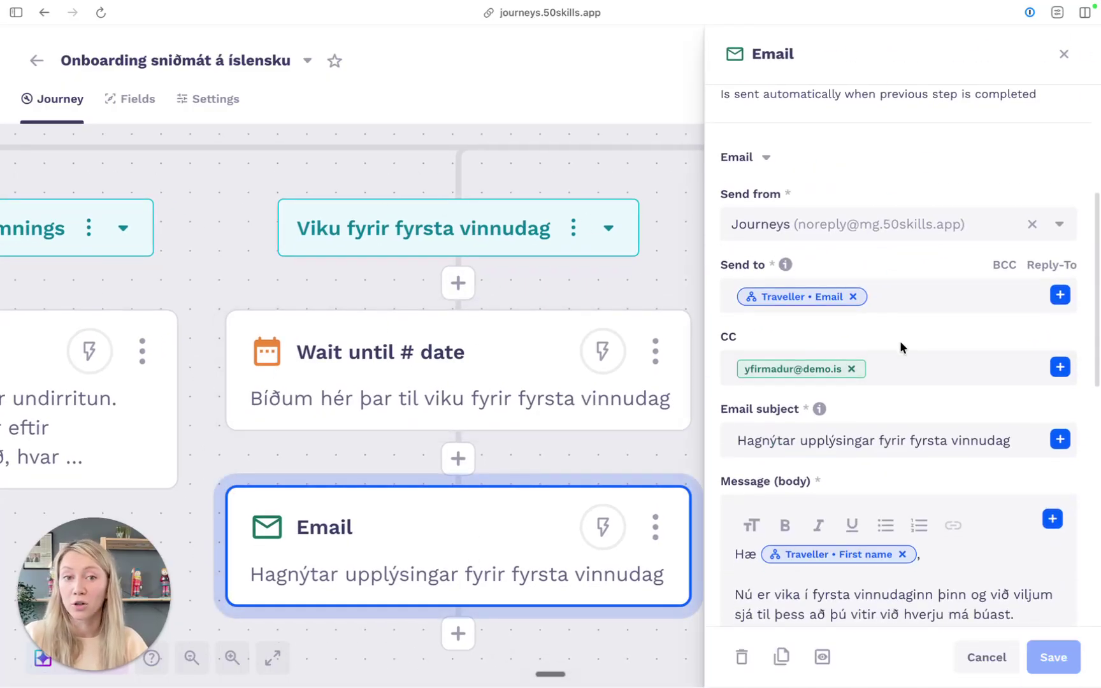
pyautogui.scroll(-4, 899, 344)
pyautogui.scroll(-1, 853, 161)
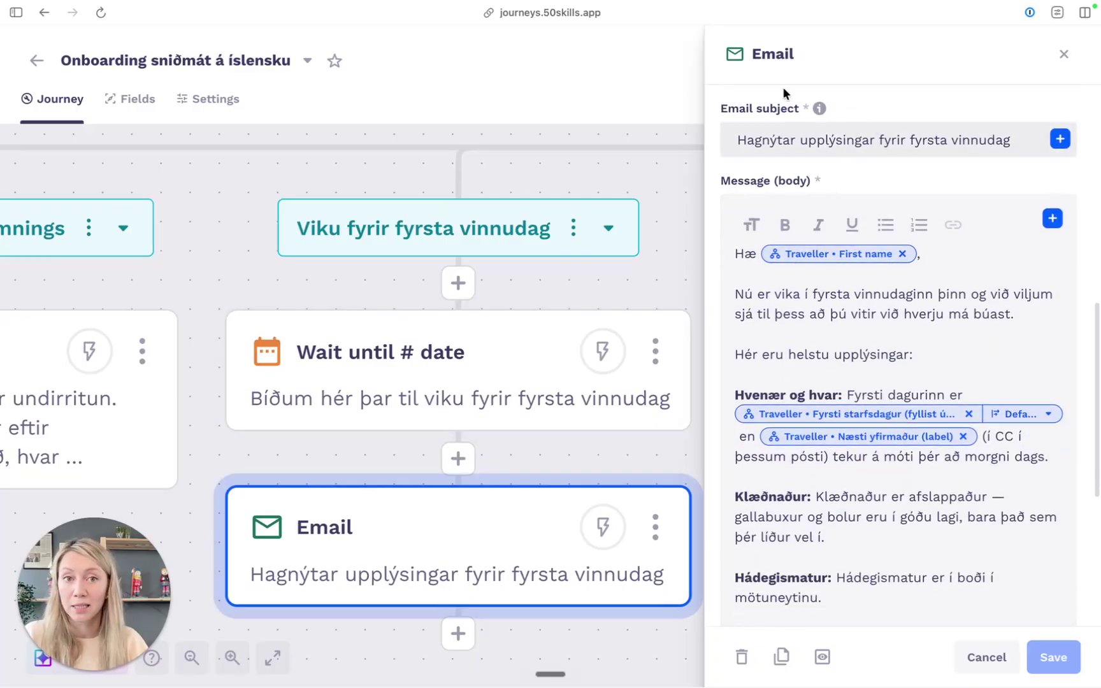
pyautogui.scroll(-1, 836, 271)
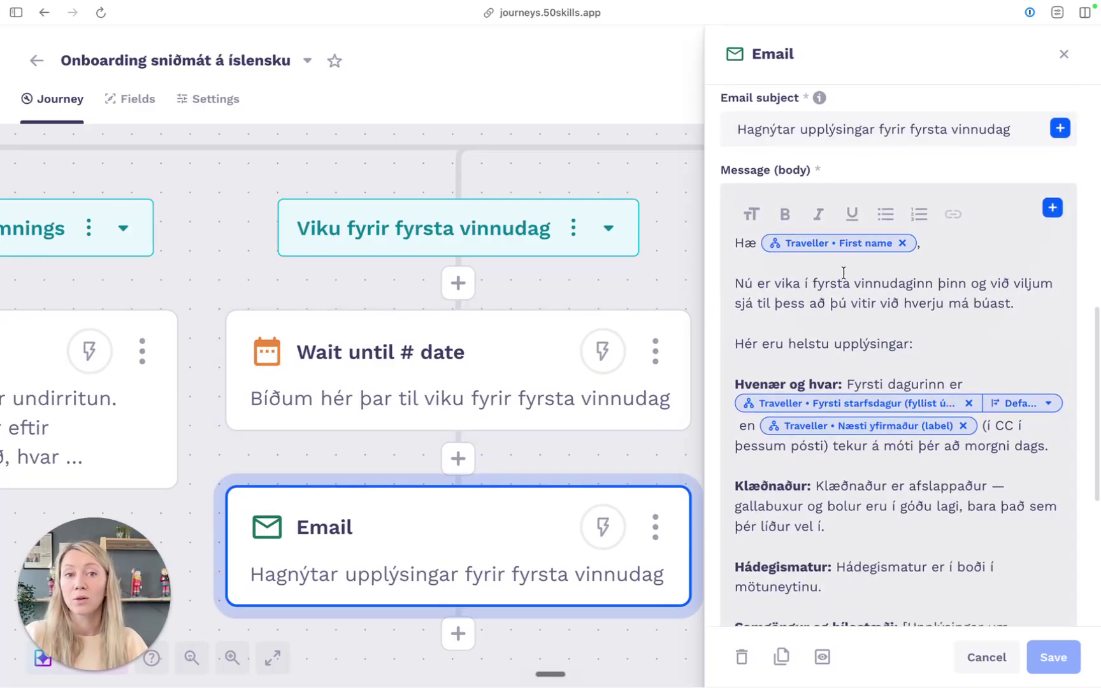
pyautogui.scroll(-3, 900, 330)
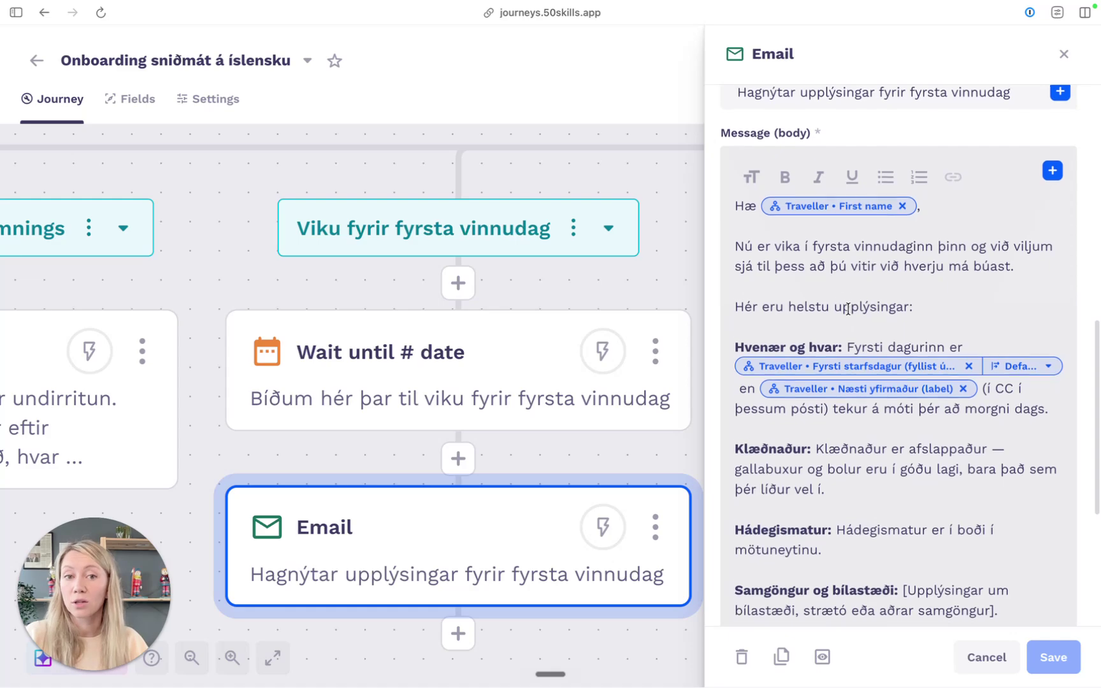
pyautogui.scroll(-1, 836, 400)
pyautogui.scroll(-4, 854, 456)
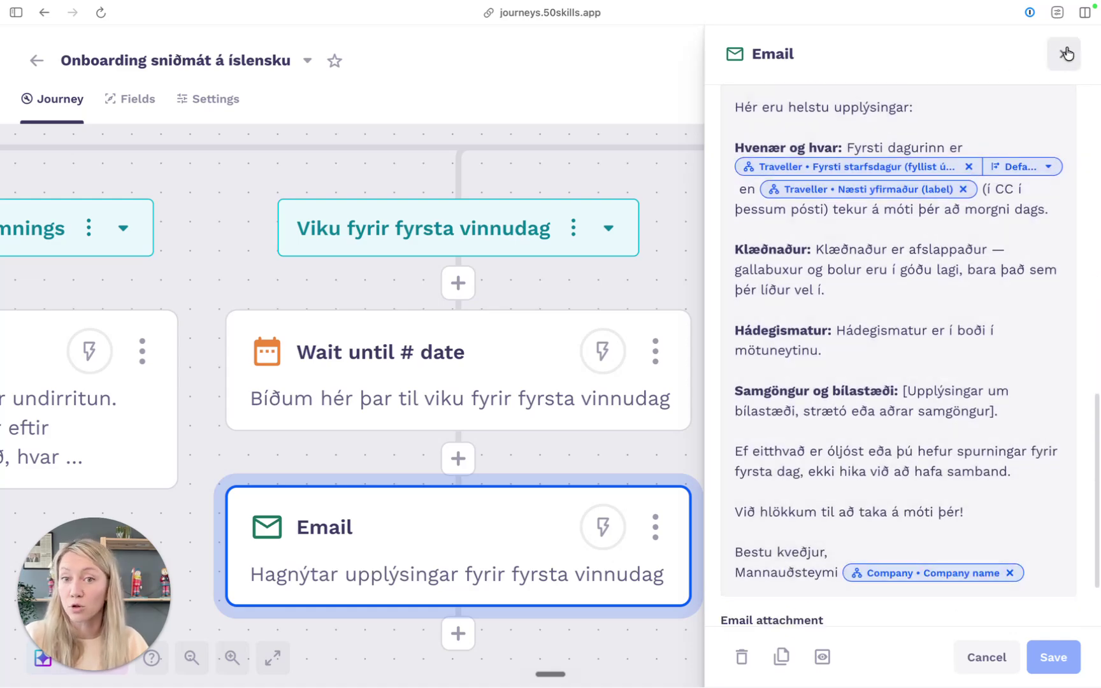
pyautogui.click(1065, 53)
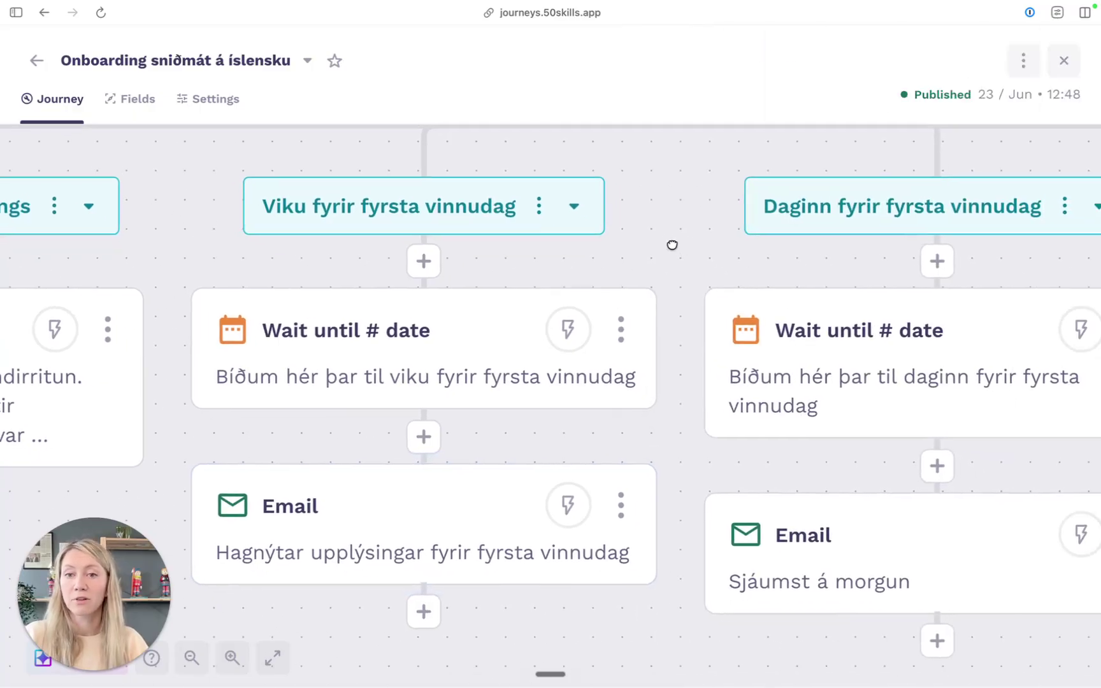
# Step: Open the "Sjáumst á morgun" Email in the "Daginn fyrir fyrsta vinnudag" branch, review its recipients, subject and message body, and close it
pyautogui.moveTo(605, 241); pyautogui.dragTo(305, 229)
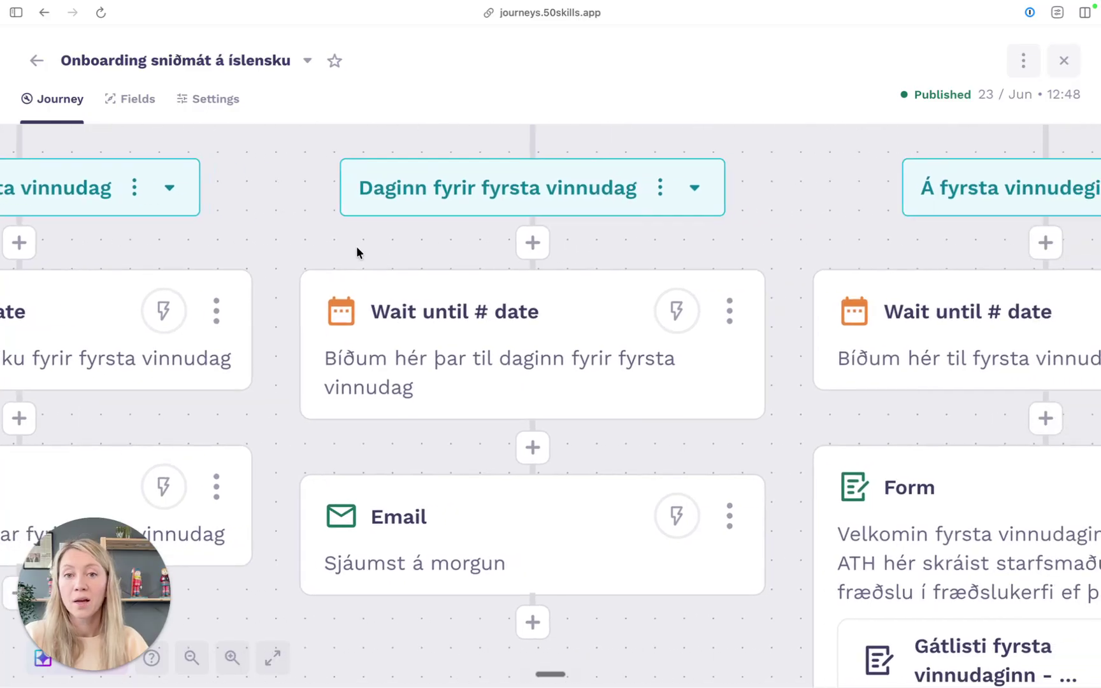
pyautogui.click(510, 559)
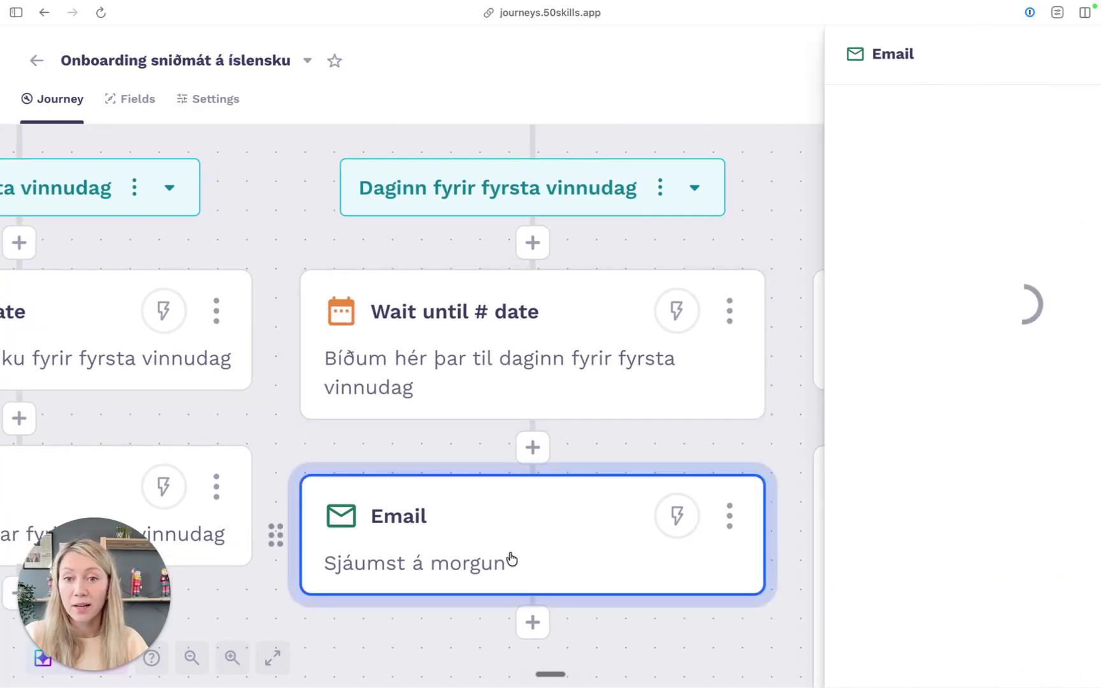
pyautogui.scroll(-8, 786, 464)
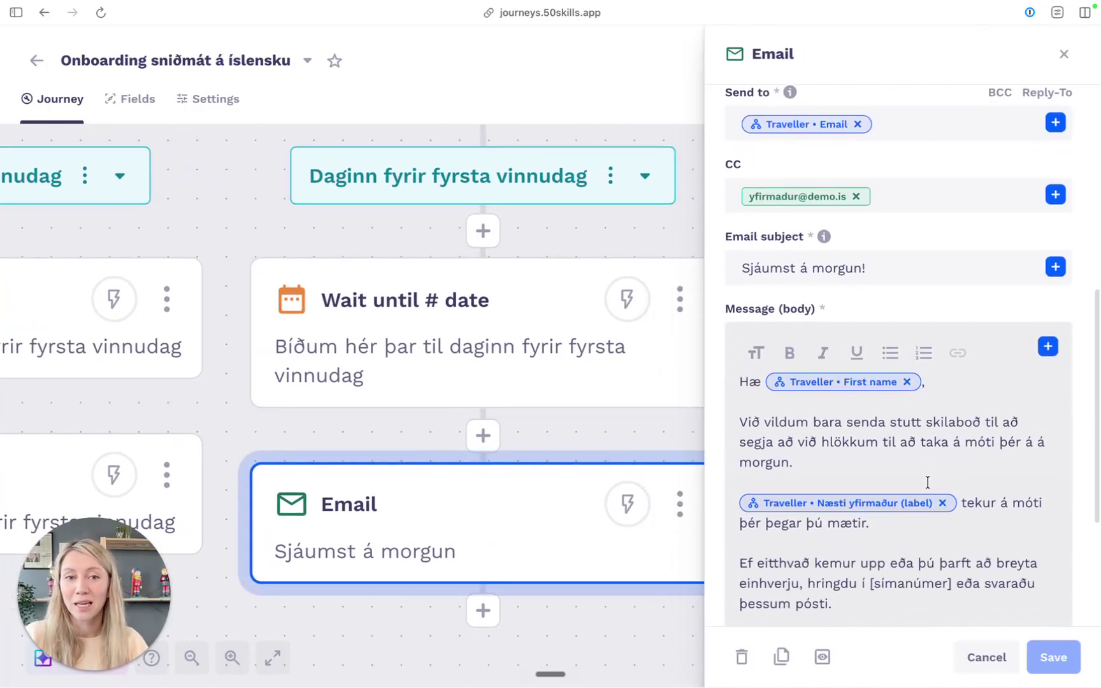
pyautogui.scroll(-2, 881, 439)
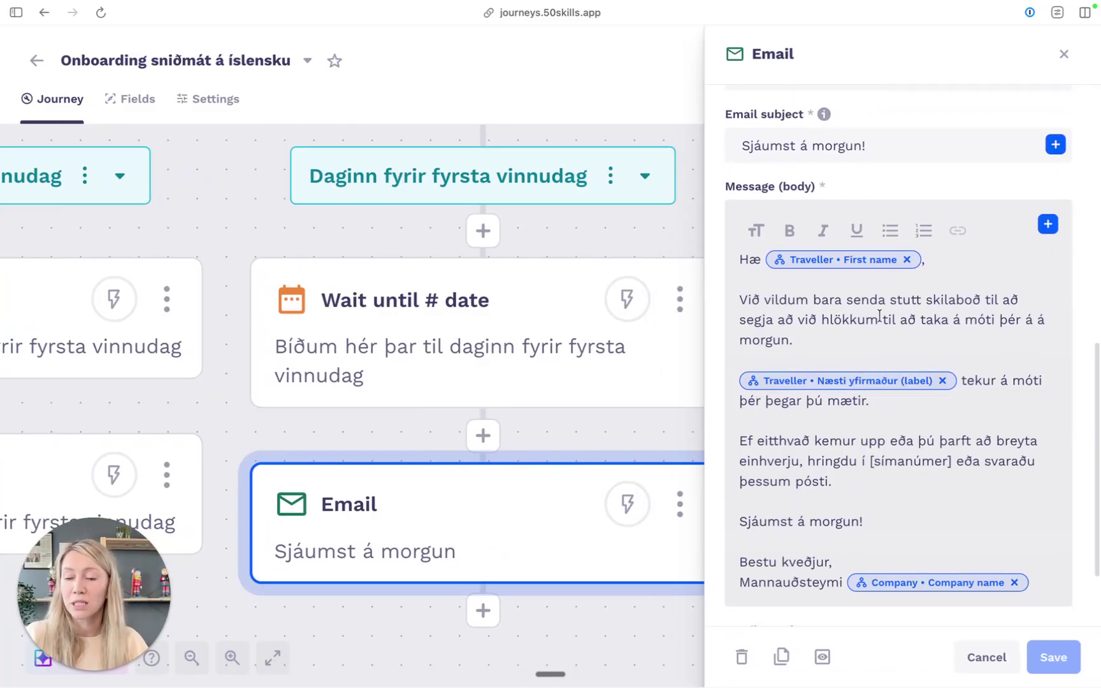
pyautogui.click(1063, 55)
# Step: Open the welcome Form in the "Á fyrsta vinnudegi" branch and review its email recipient, subject and full message body
pyautogui.moveTo(708, 227); pyautogui.dragTo(379, 275)
pyautogui.hscroll(2, 609, 278)
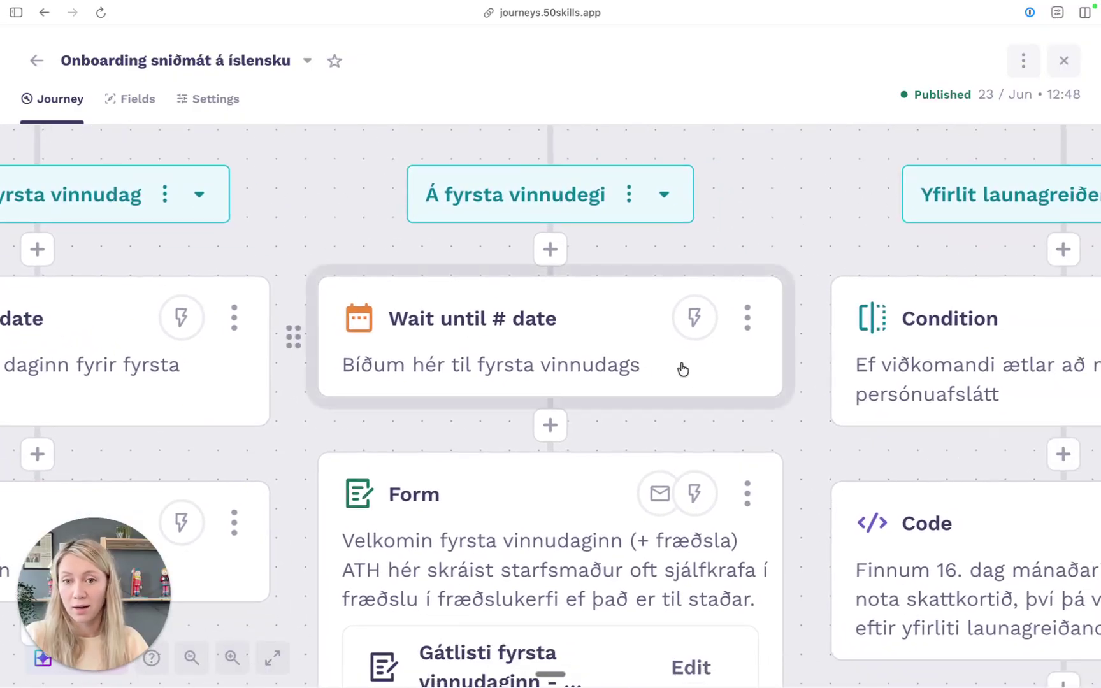
pyautogui.scroll(-4, 789, 445)
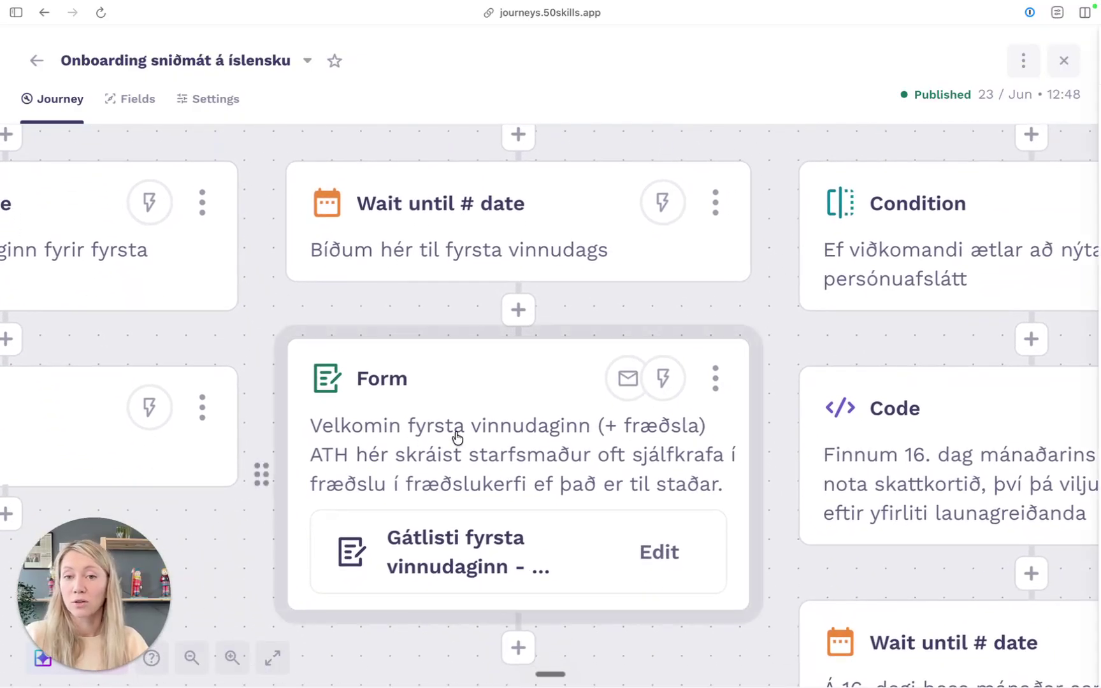
pyautogui.click(457, 437)
pyautogui.scroll(-7, 958, 357)
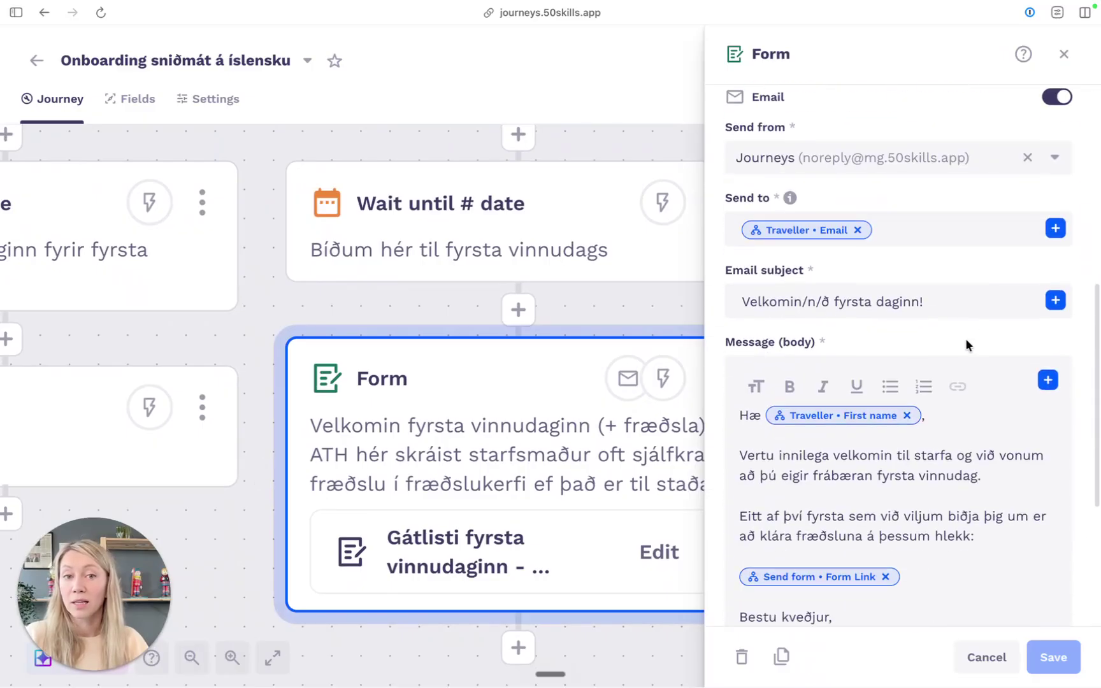
pyautogui.scroll(-2, 958, 312)
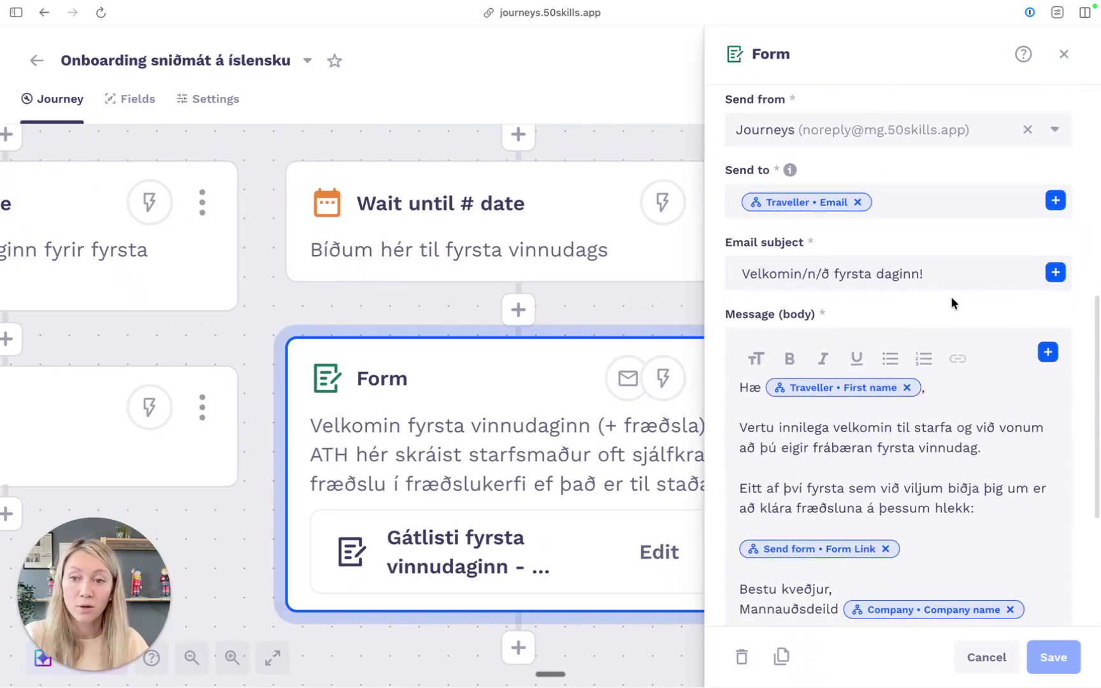
pyautogui.scroll(-3, 950, 296)
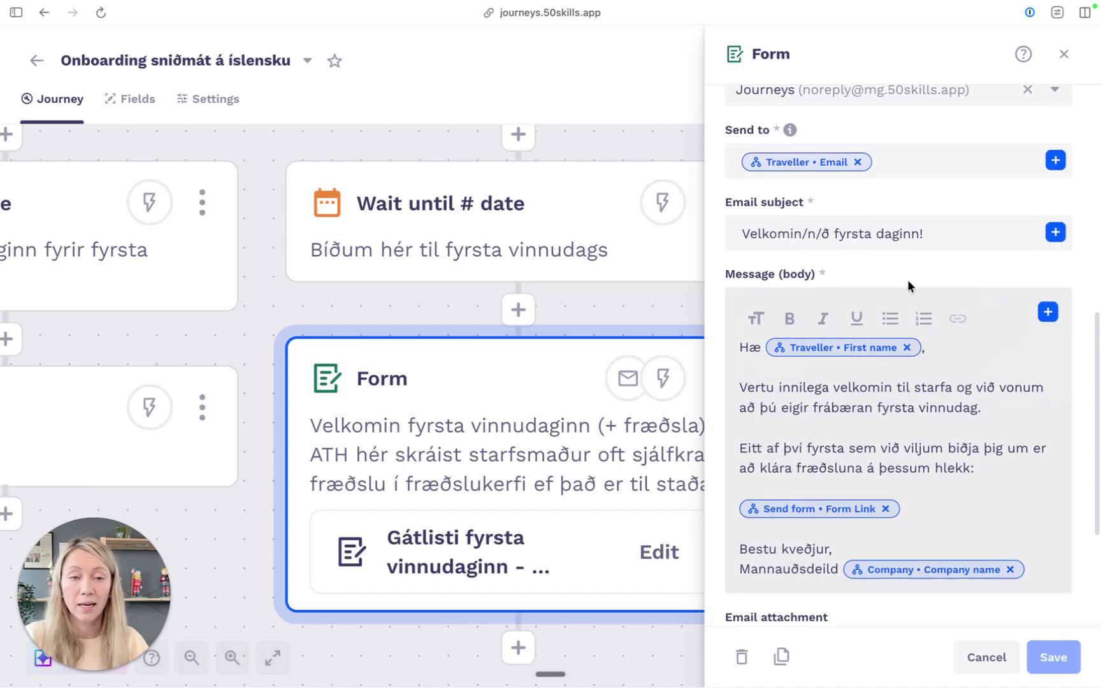
pyautogui.scroll(-5, 930, 280)
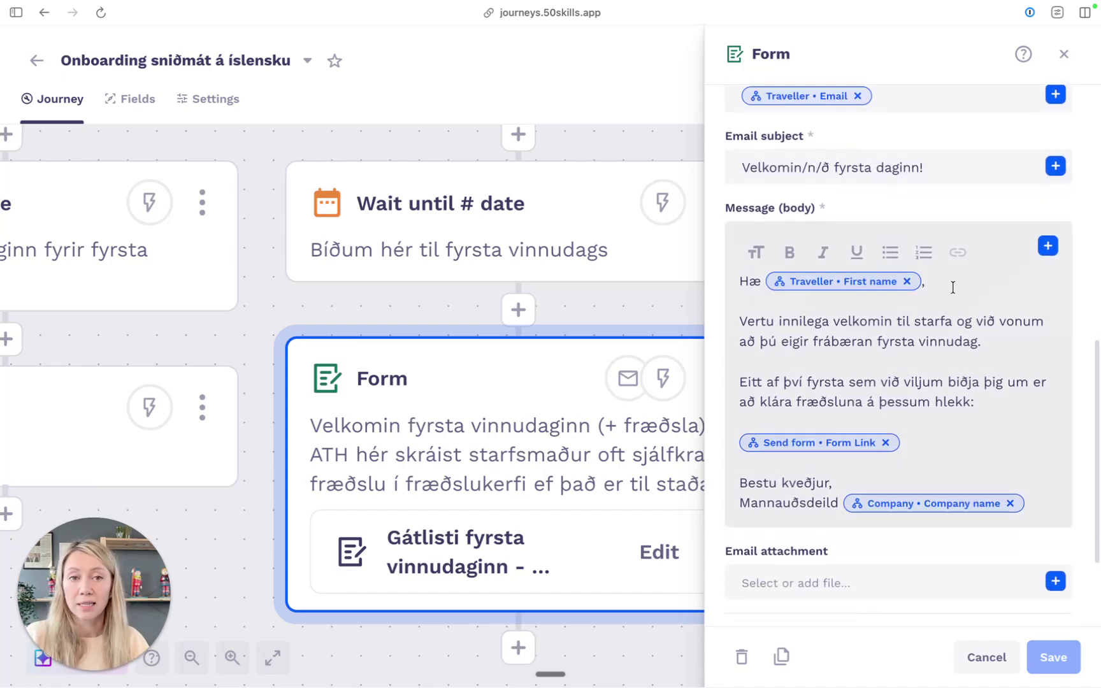
pyautogui.scroll(-3, 905, 306)
pyautogui.moveTo(895, 279); pyautogui.dragTo(981, 300)
pyautogui.click(1008, 353)
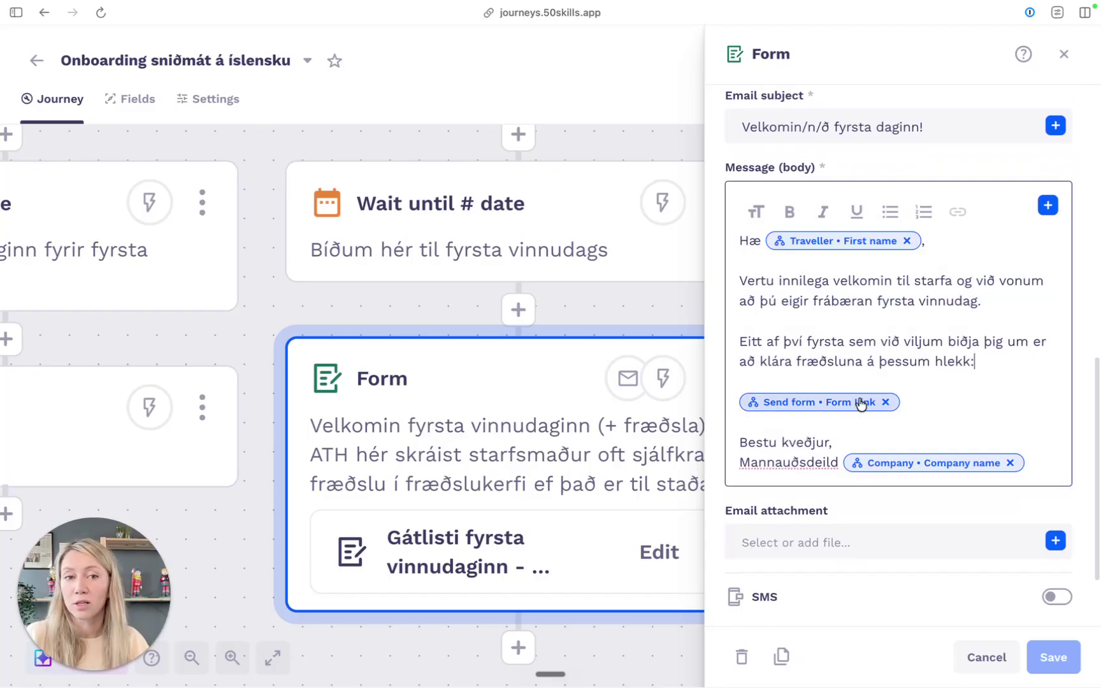
# Step: Preview the "Gátlisti fyrsta vinnudaginn - grunnfræðsla" form and review its introduction and video section
pyautogui.scroll(10, 937, 408)
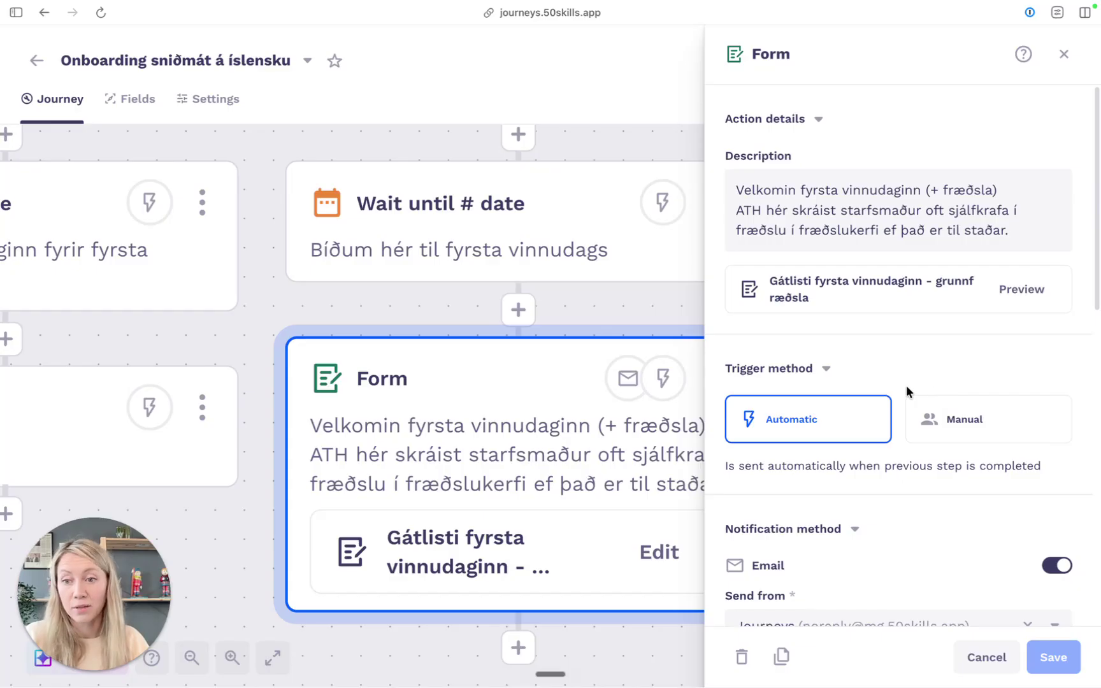
pyautogui.click(1015, 287)
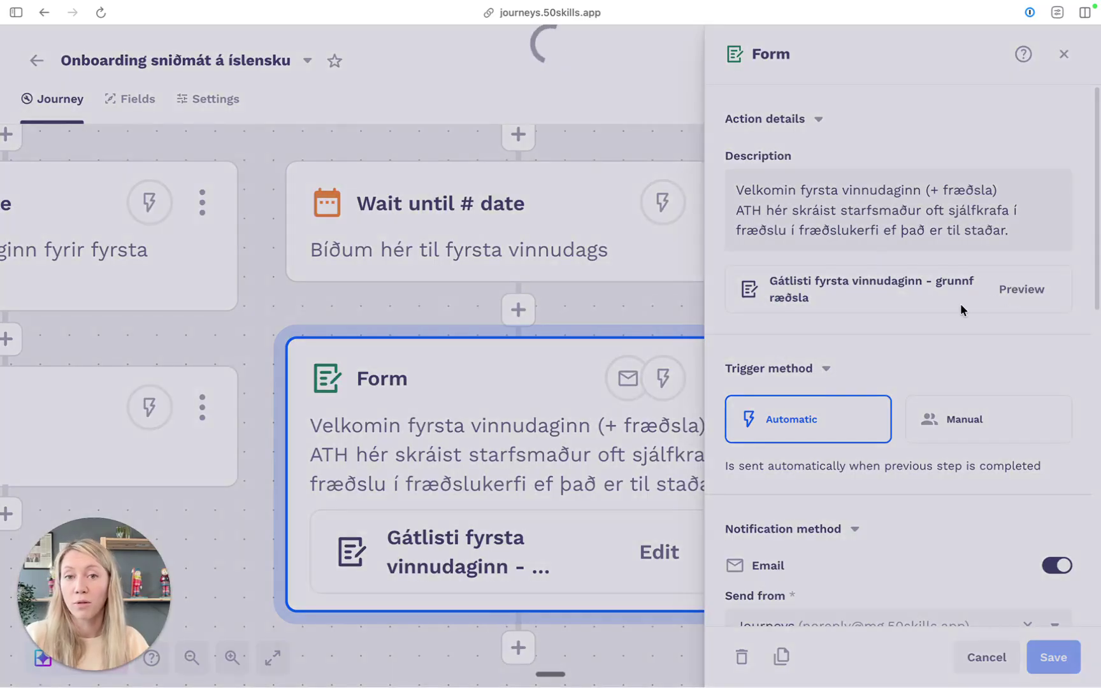
pyautogui.scroll(-5, 637, 328)
pyautogui.scroll(3, 433, 365)
pyautogui.scroll(2, 433, 365)
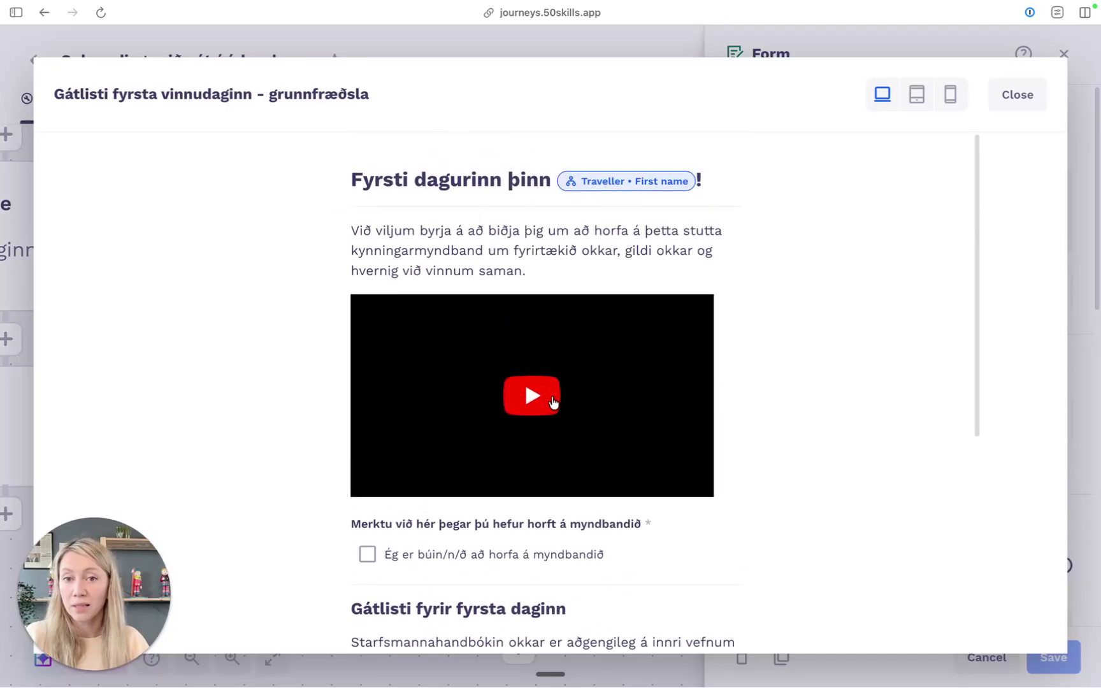
pyautogui.scroll(-1, 298, 481)
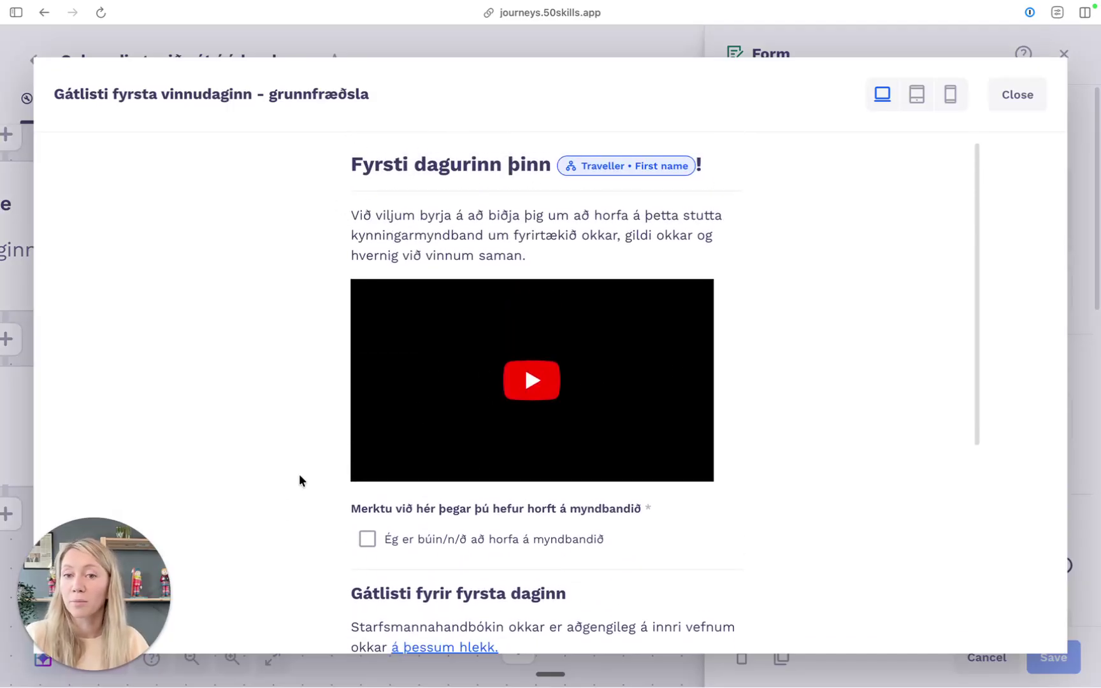
# Step: Tick the video confirmation and the first three items of "Gátlisti fyrir fyrsta daginn" in the preview, and close the preview and Form settings
pyautogui.click(367, 529)
pyautogui.scroll(-6, 263, 442)
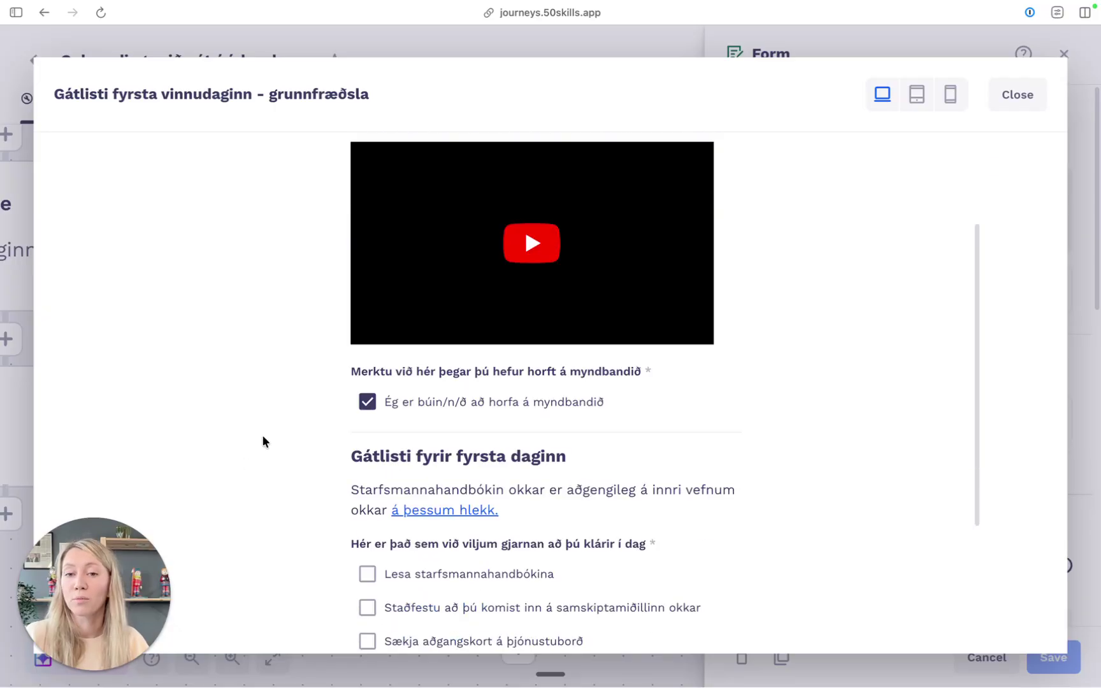
pyautogui.scroll(1, 359, 429)
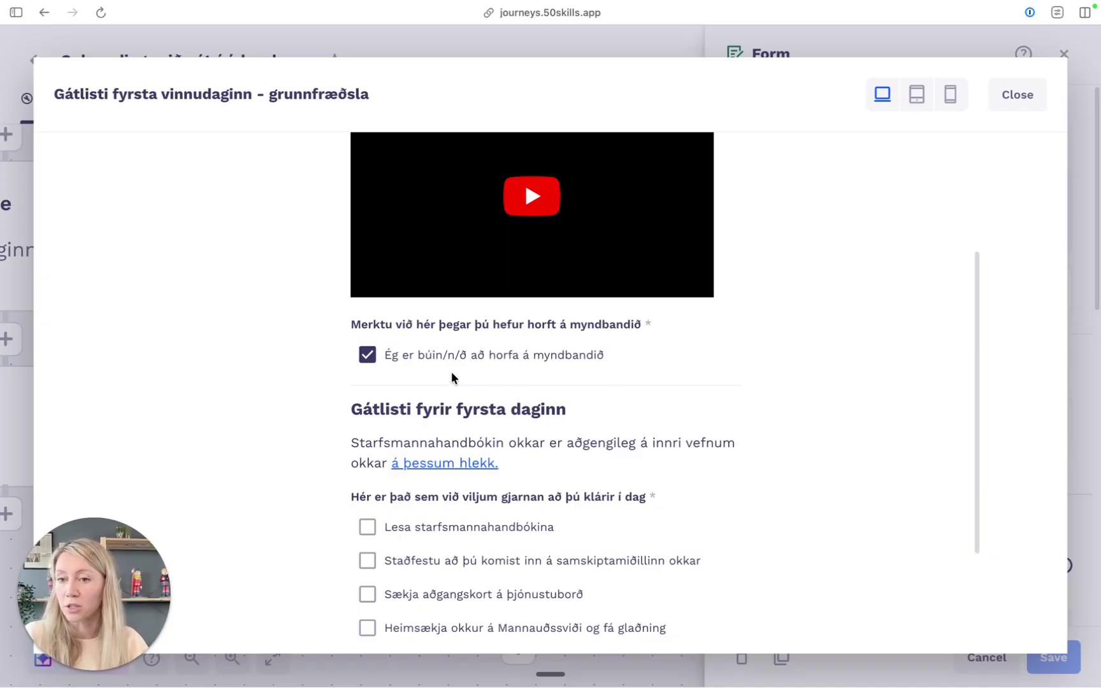
pyautogui.scroll(-3, 382, 390)
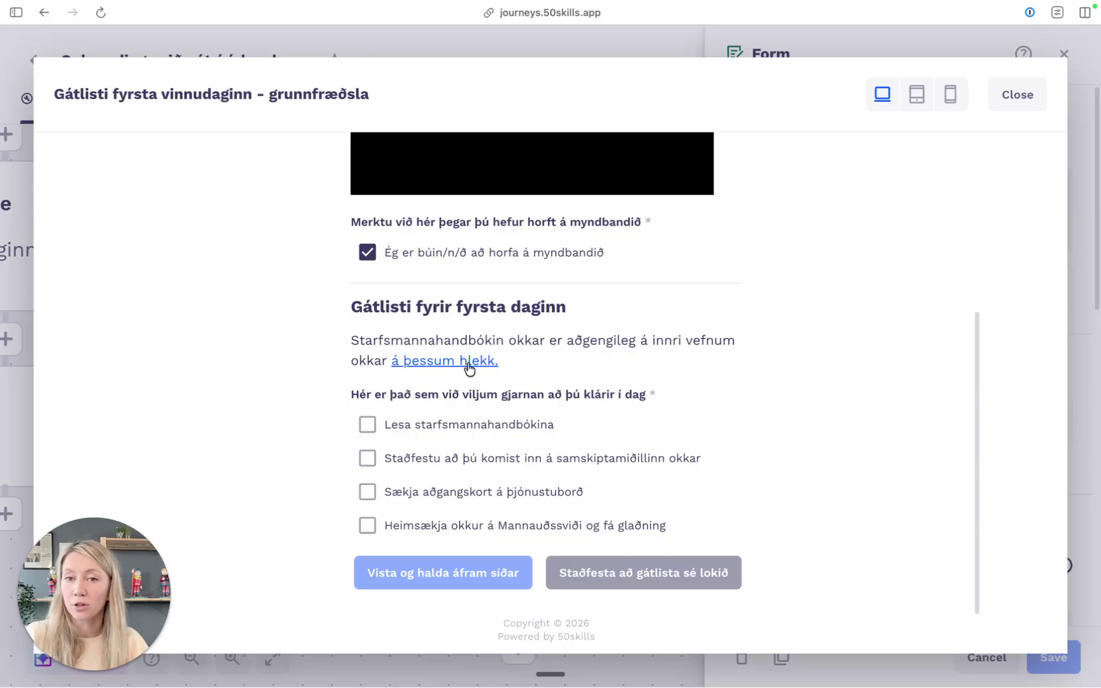
pyautogui.click(368, 424)
pyautogui.click(367, 457)
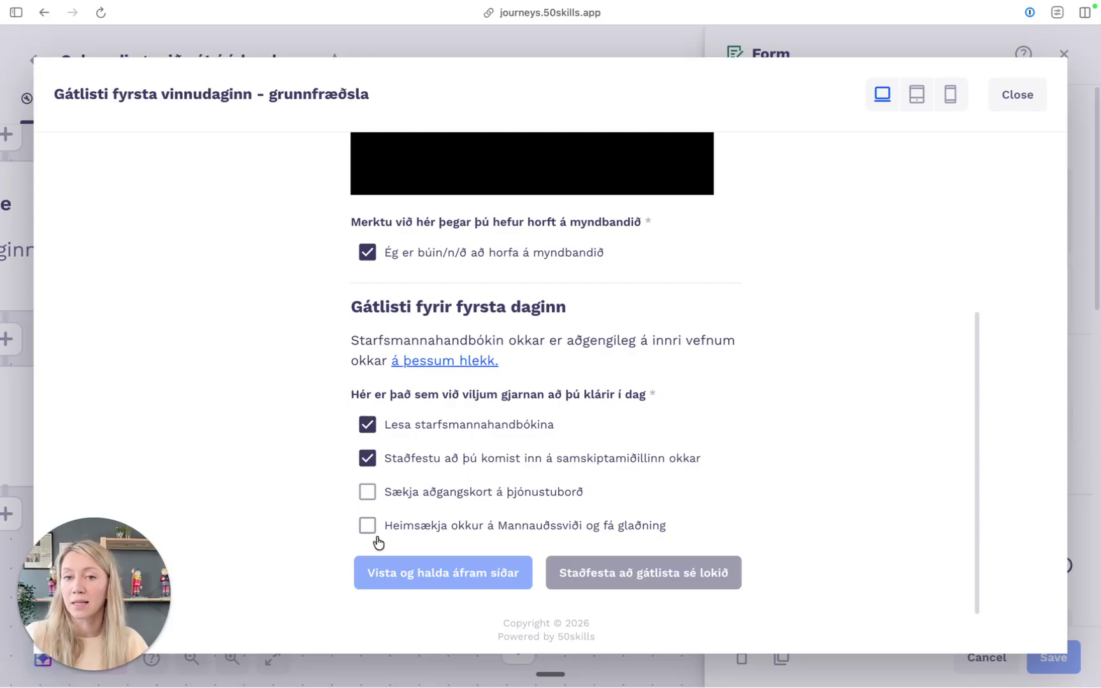
pyautogui.click(365, 491)
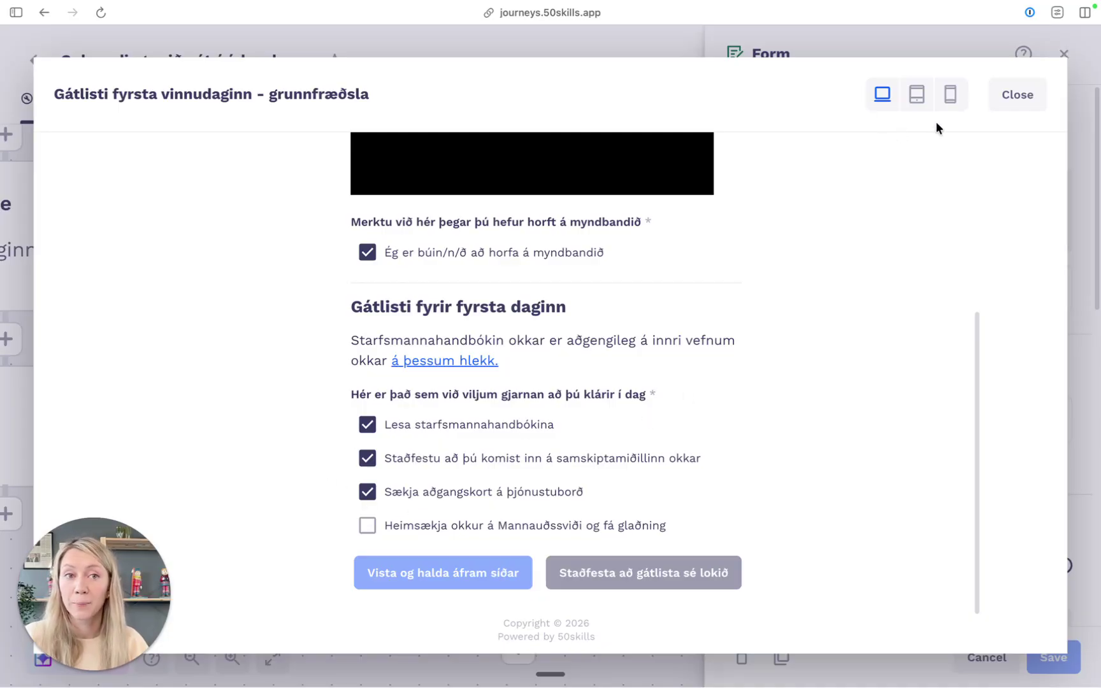
pyautogui.click(1025, 94)
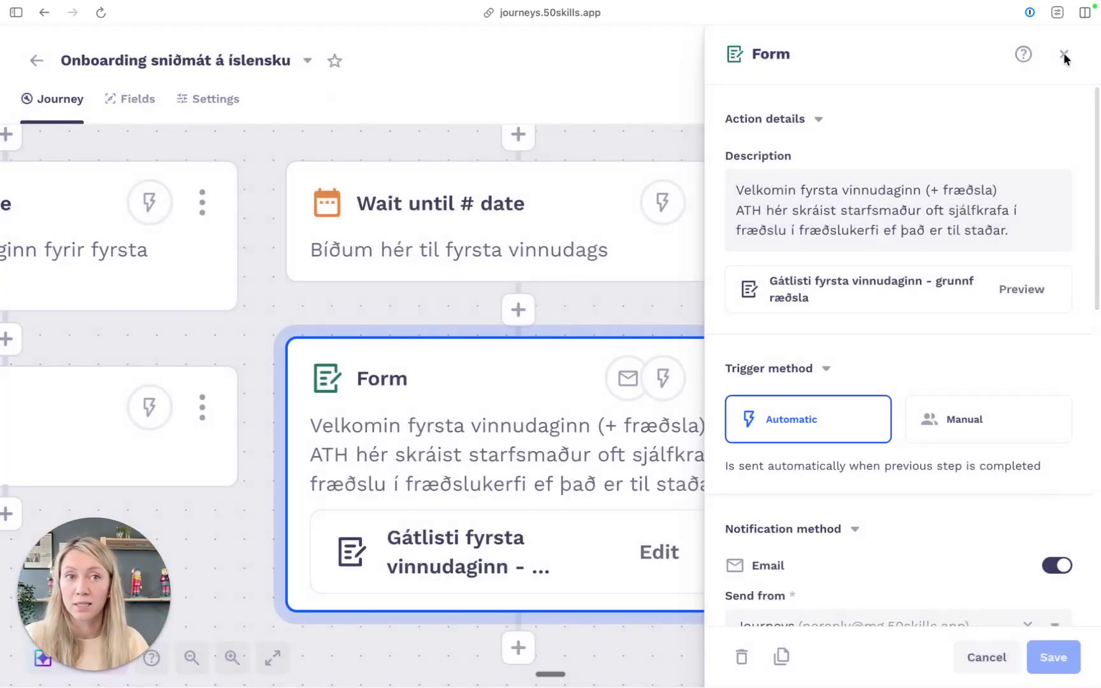
pyautogui.click(1064, 54)
# Step: Examine the Condition, Code and "Wait until # date" actions in the "Yfirlit launagreiðenda" branch
pyautogui.scroll(-1, 777, 324)
pyautogui.scroll(5, 776, 324)
pyautogui.hscroll(3, 686, 210)
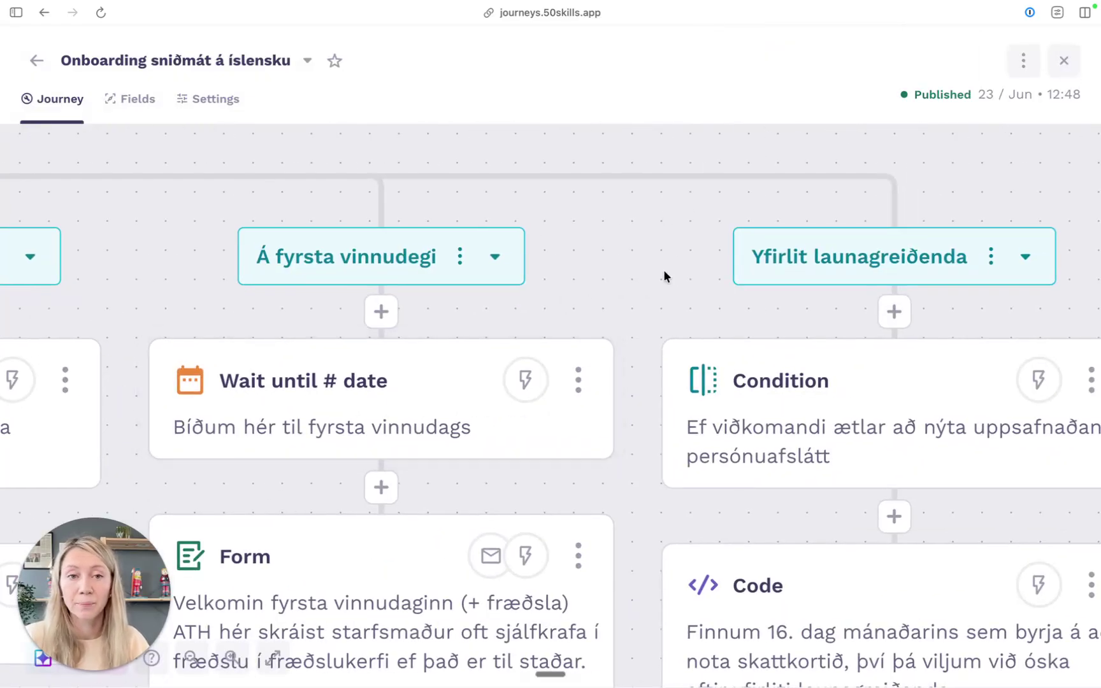
pyautogui.moveTo(668, 282); pyautogui.dragTo(488, 258)
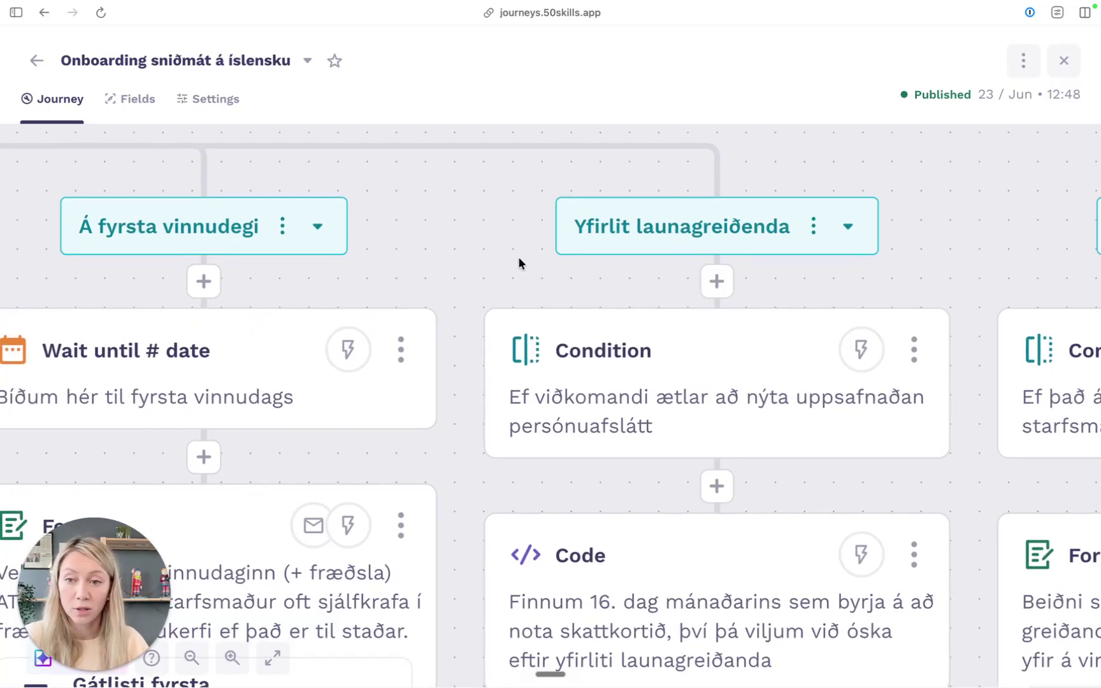
pyautogui.moveTo(525, 252); pyautogui.dragTo(511, 240)
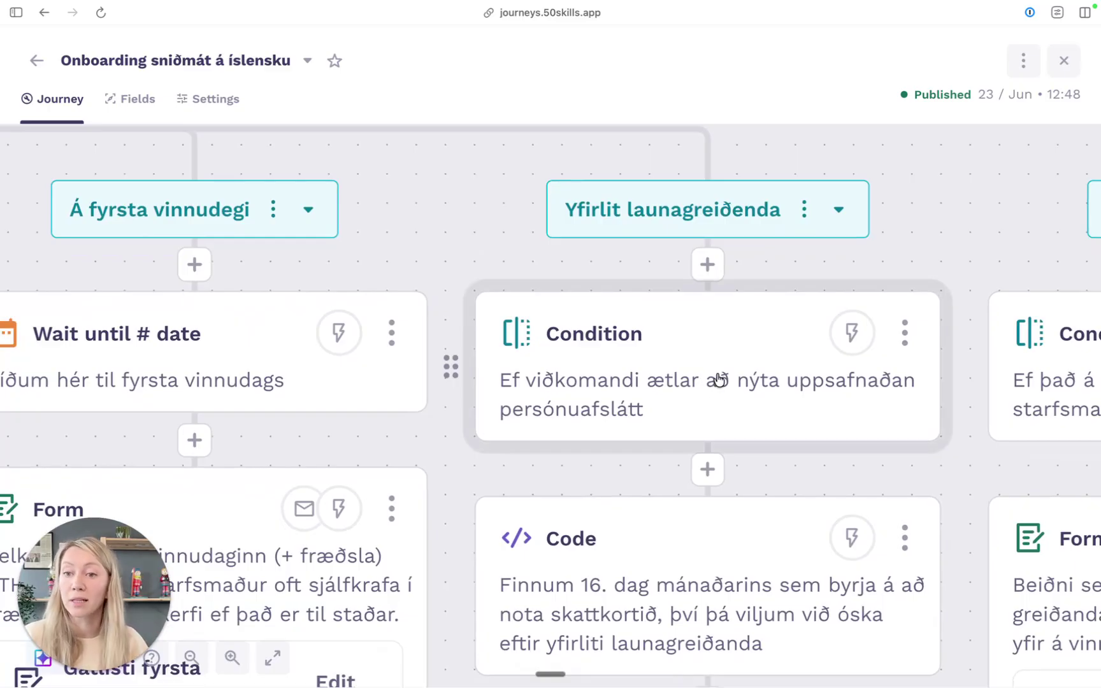
pyautogui.moveTo(846, 456); pyautogui.dragTo(752, 288)
pyautogui.moveTo(851, 509); pyautogui.dragTo(848, 442)
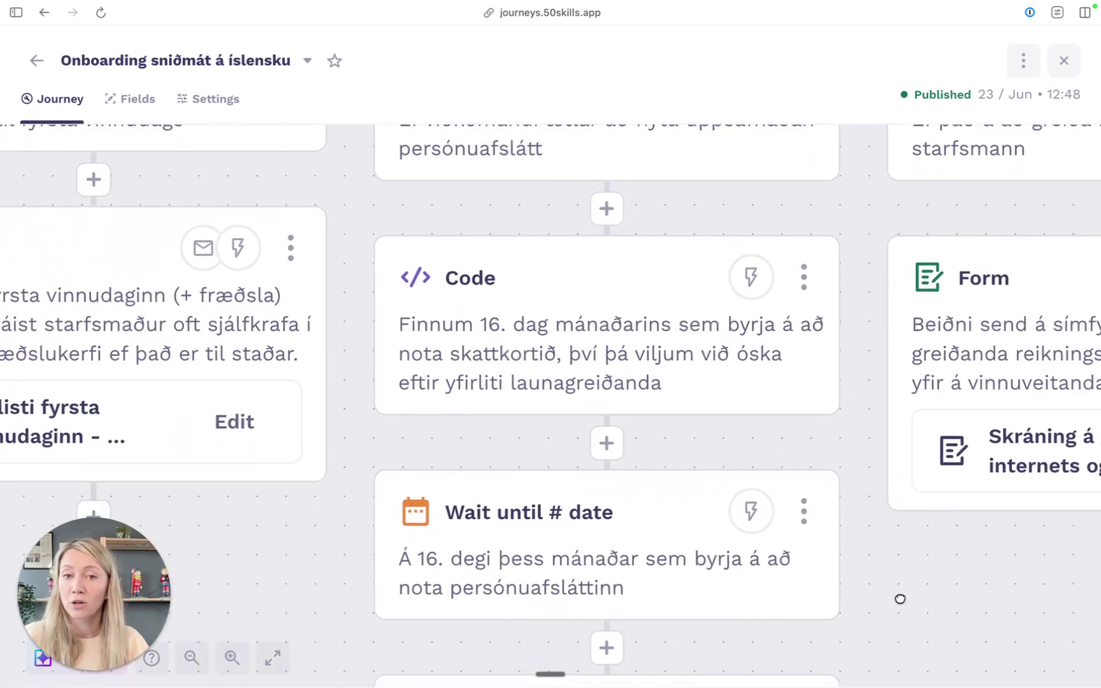
pyautogui.moveTo(895, 602); pyautogui.dragTo(911, 582)
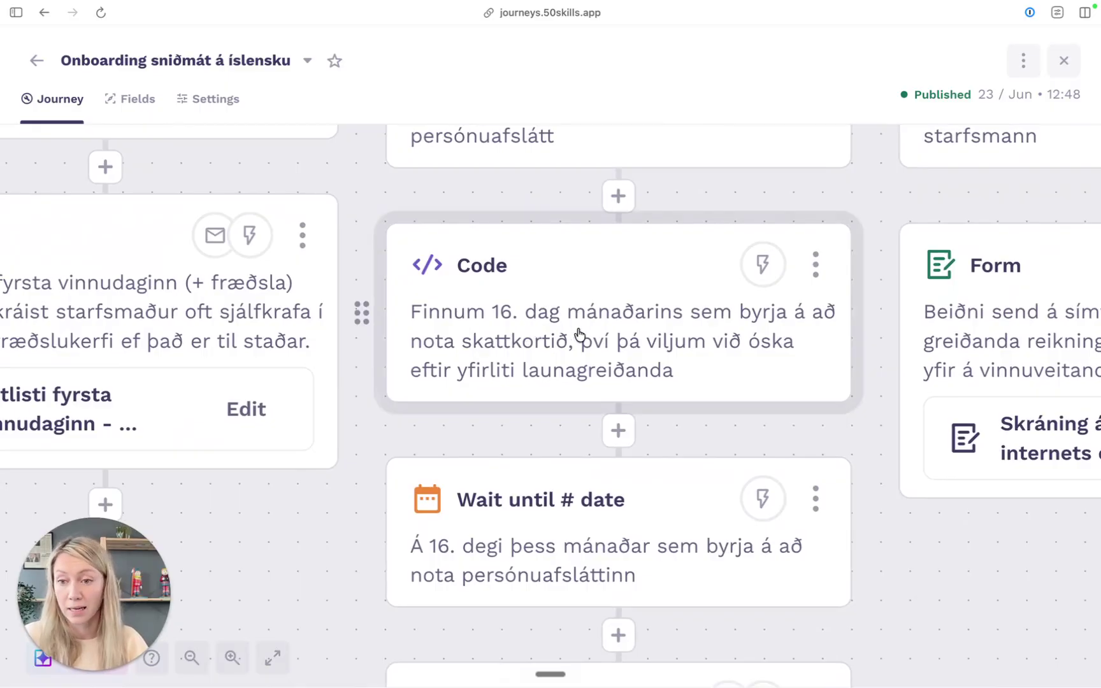
pyautogui.moveTo(872, 616); pyautogui.dragTo(831, 460)
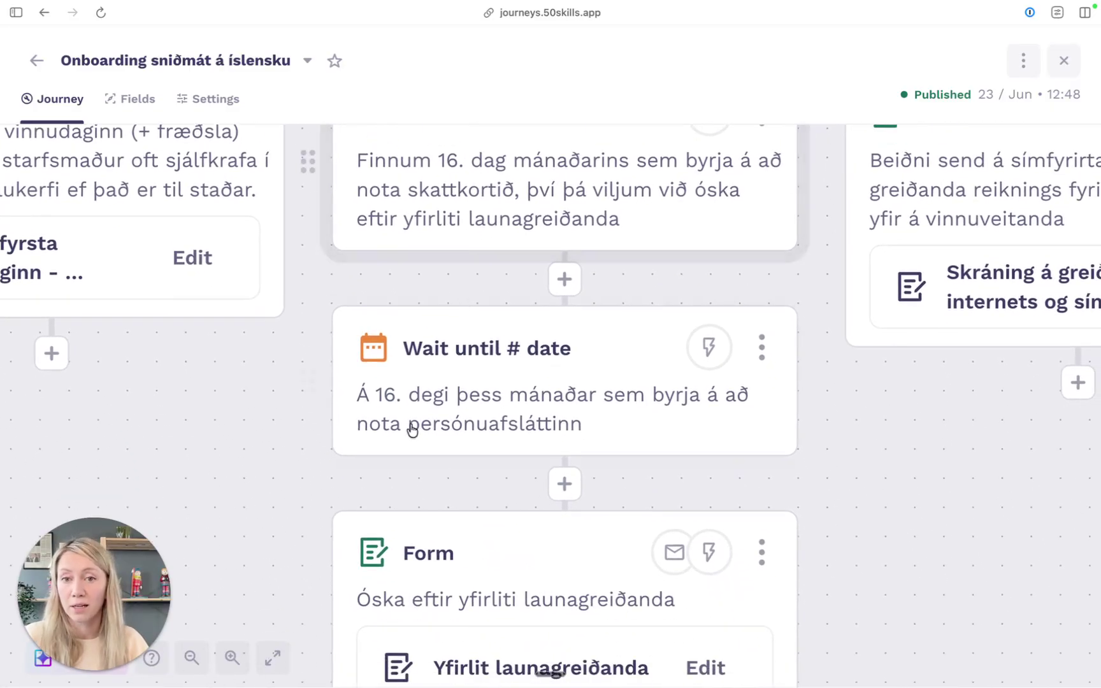
# Step: Open the "Óska eftir yfirliti launagreiðanda" Form and review its email recipient, subject and message body
pyautogui.scroll(-5, 295, 536)
pyautogui.click(600, 385)
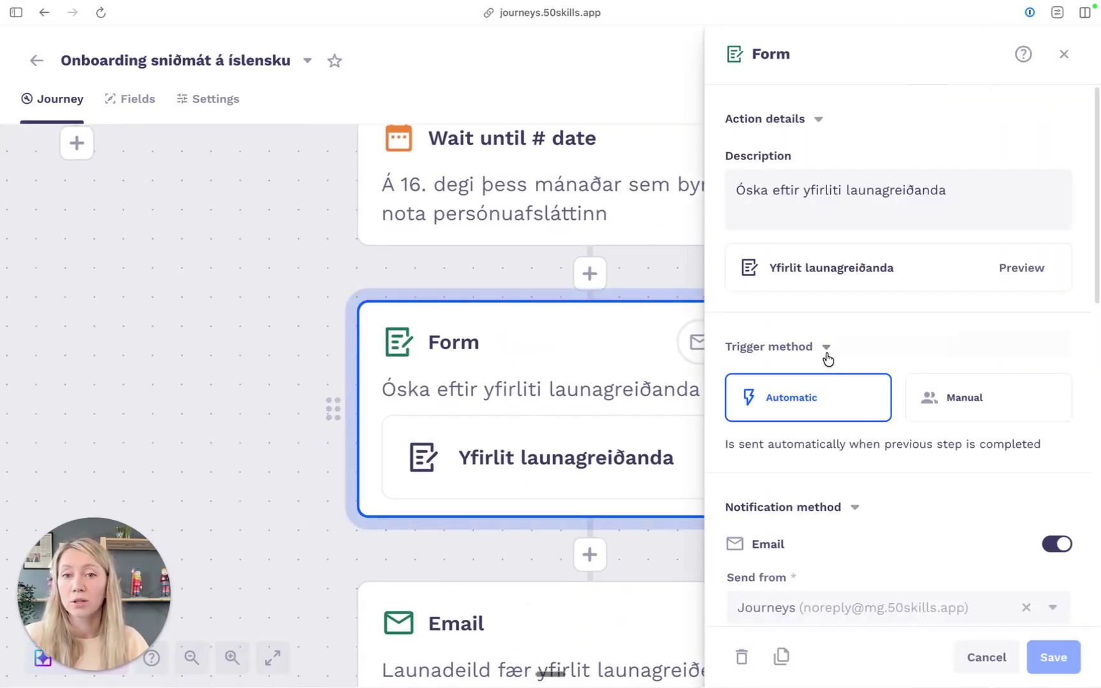
pyautogui.scroll(-8, 895, 467)
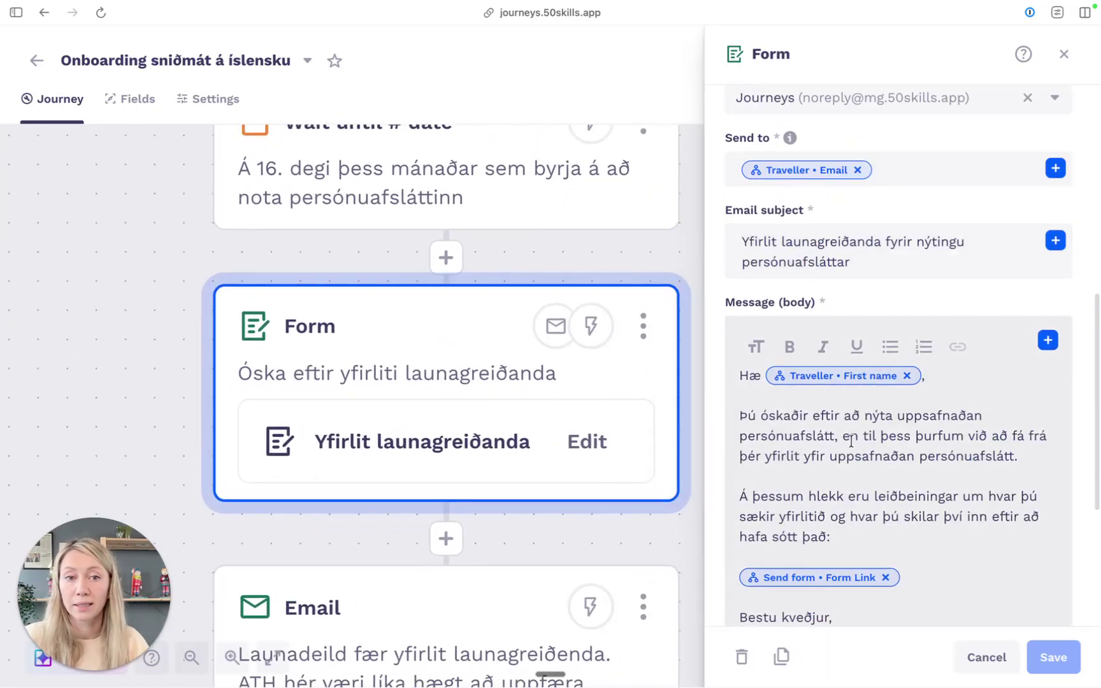
pyautogui.scroll(-2, 858, 444)
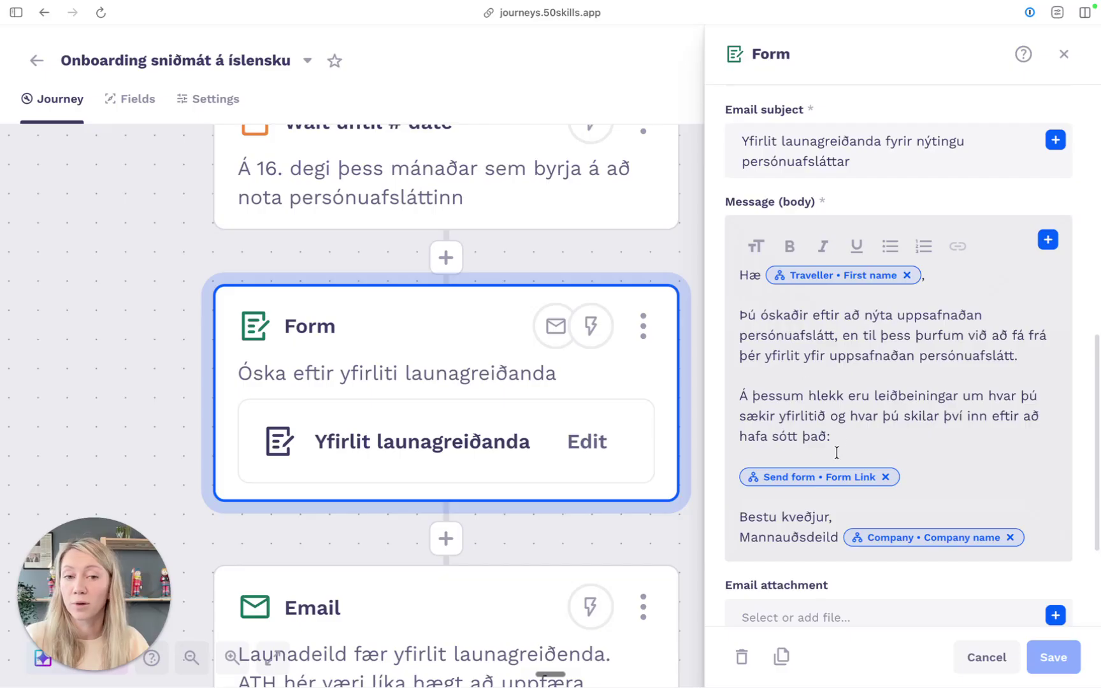
# Step: Preview the "Yfirlit launagreiðanda" form, read its instructions through to the document upload field, and close the preview
pyautogui.scroll(10, 914, 460)
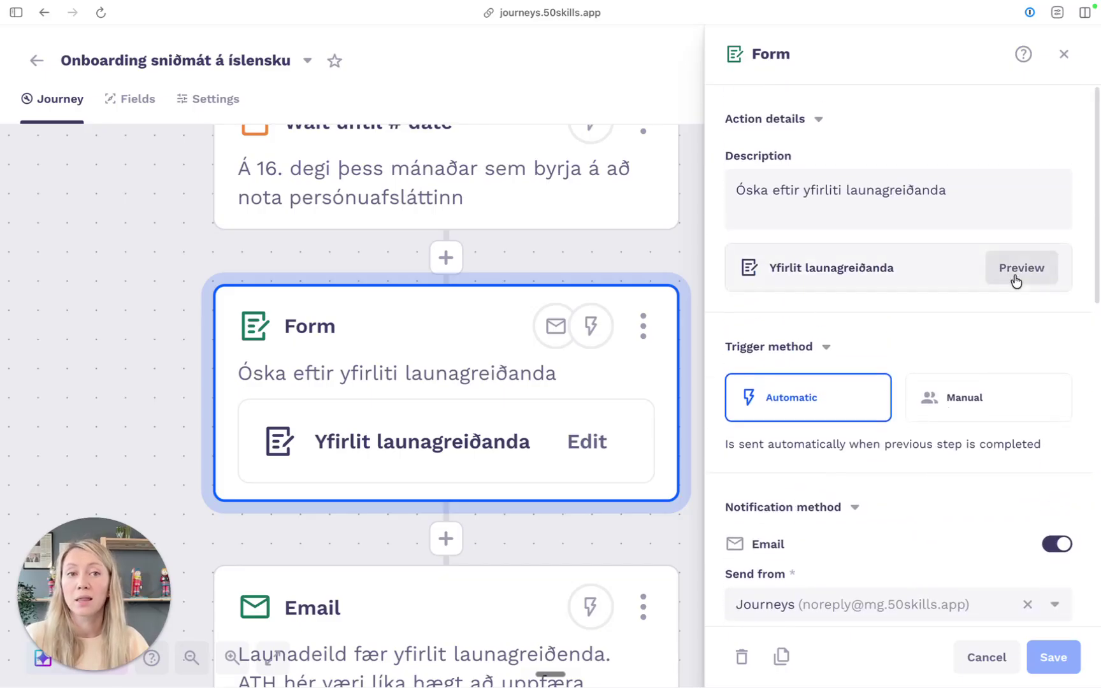
pyautogui.click(1016, 275)
pyautogui.scroll(-5, 516, 420)
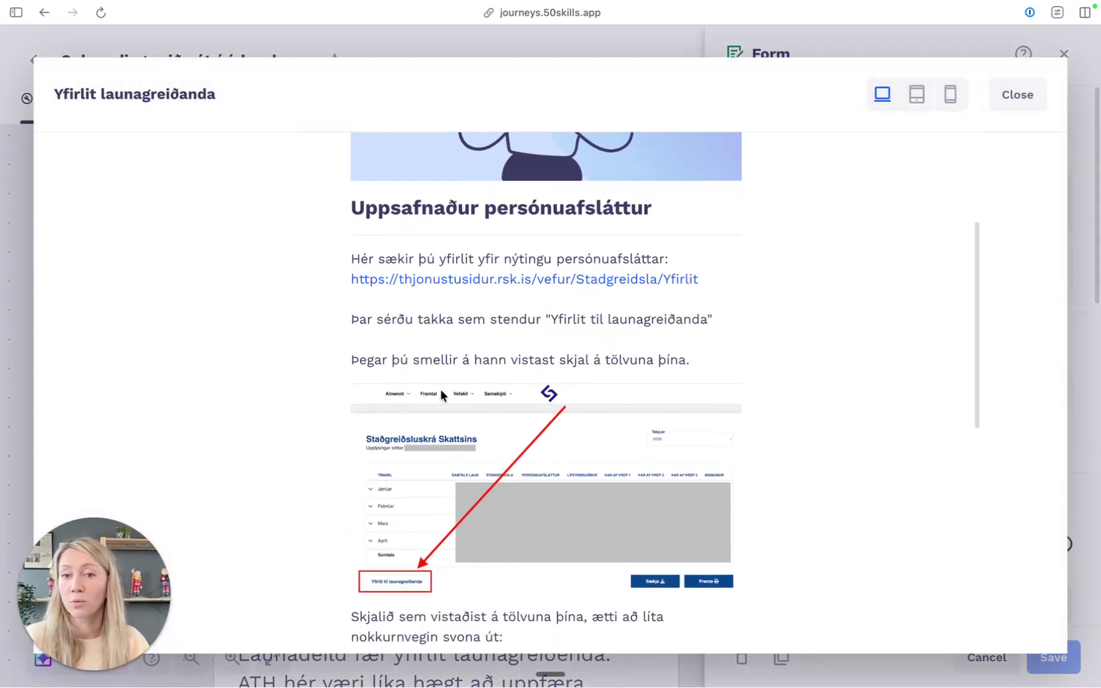
pyautogui.scroll(-4, 415, 414)
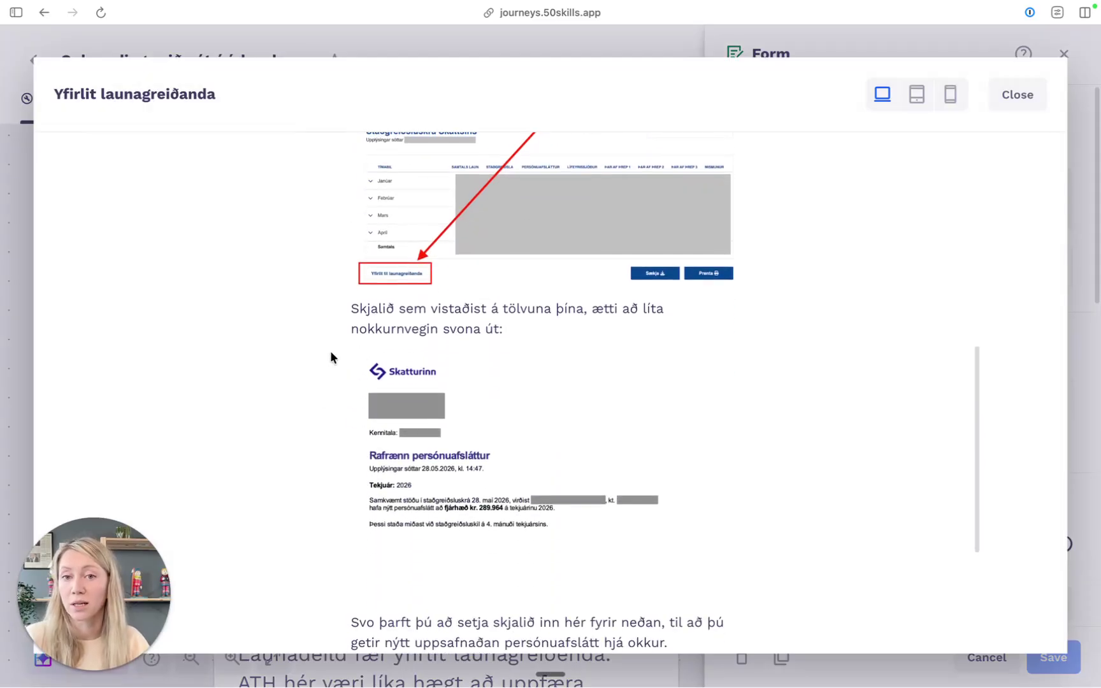
pyautogui.scroll(-3, 430, 451)
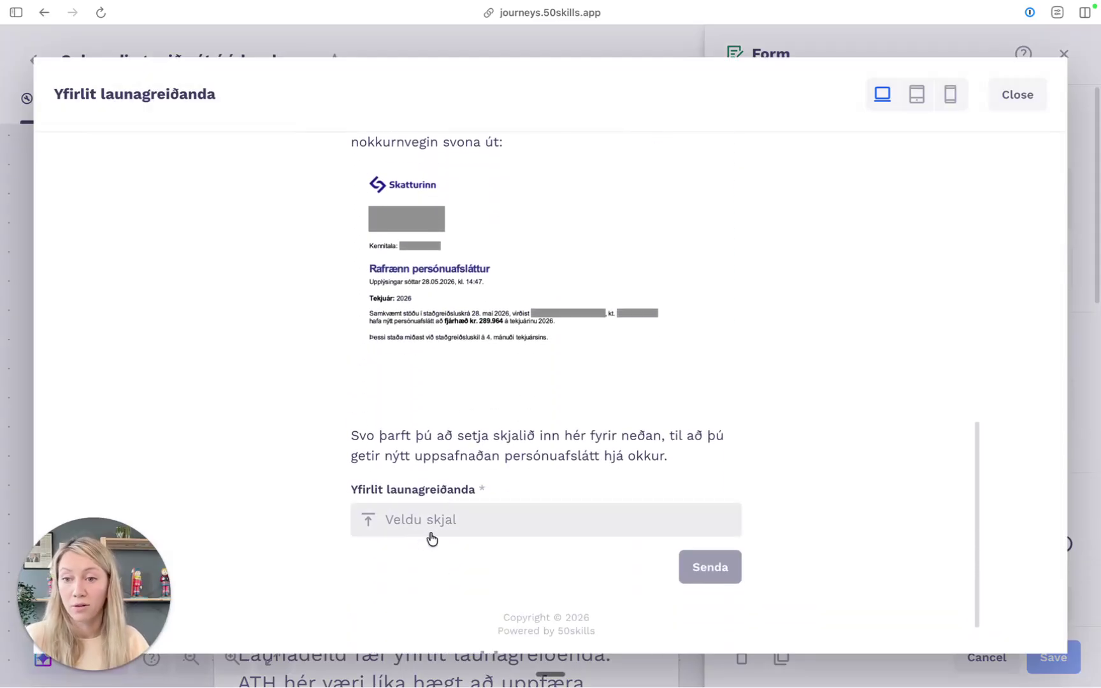
pyautogui.click(1013, 99)
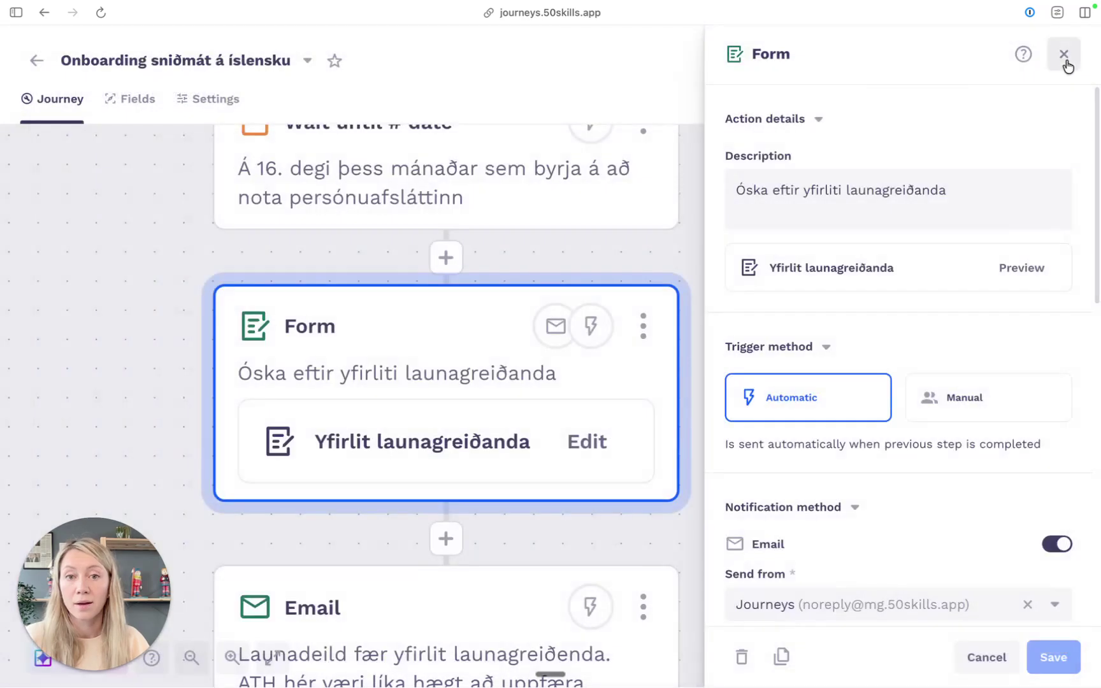
# Step: Close the Form settings and examine the Email action that sends the "Yfirlit launagreiðenda" statement to the payroll department
pyautogui.click(1064, 55)
pyautogui.scroll(-5, 677, 540)
pyautogui.hscroll(-2, 382, 420)
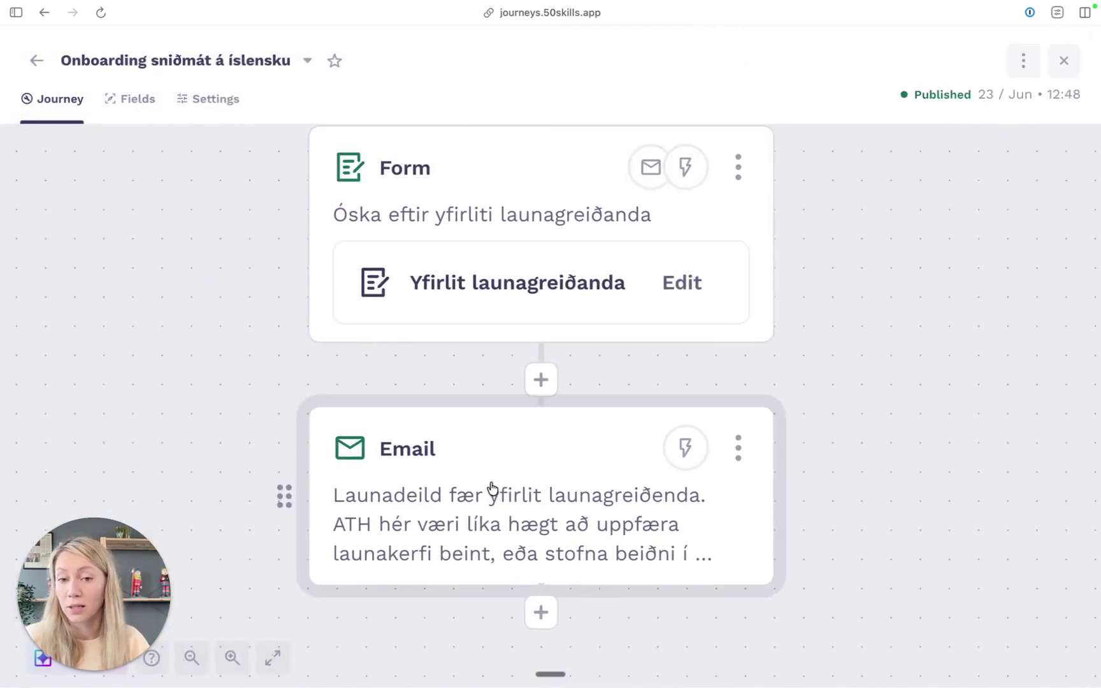
pyautogui.moveTo(219, 356); pyautogui.dragTo(212, 378)
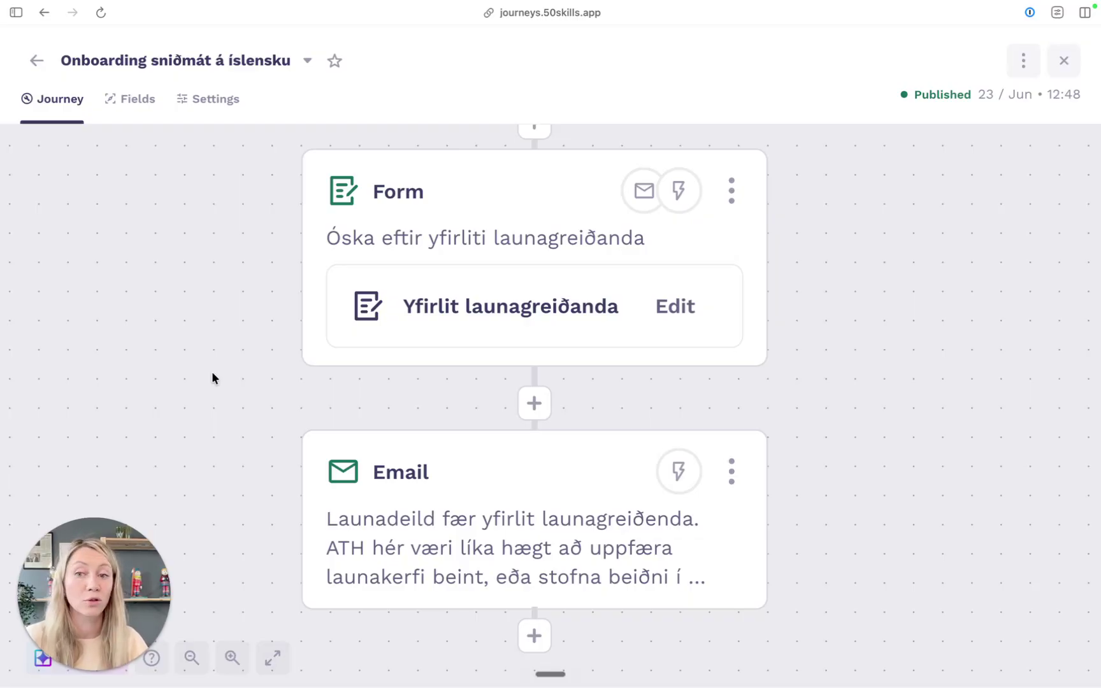
pyautogui.moveTo(827, 325); pyautogui.dragTo(773, 370)
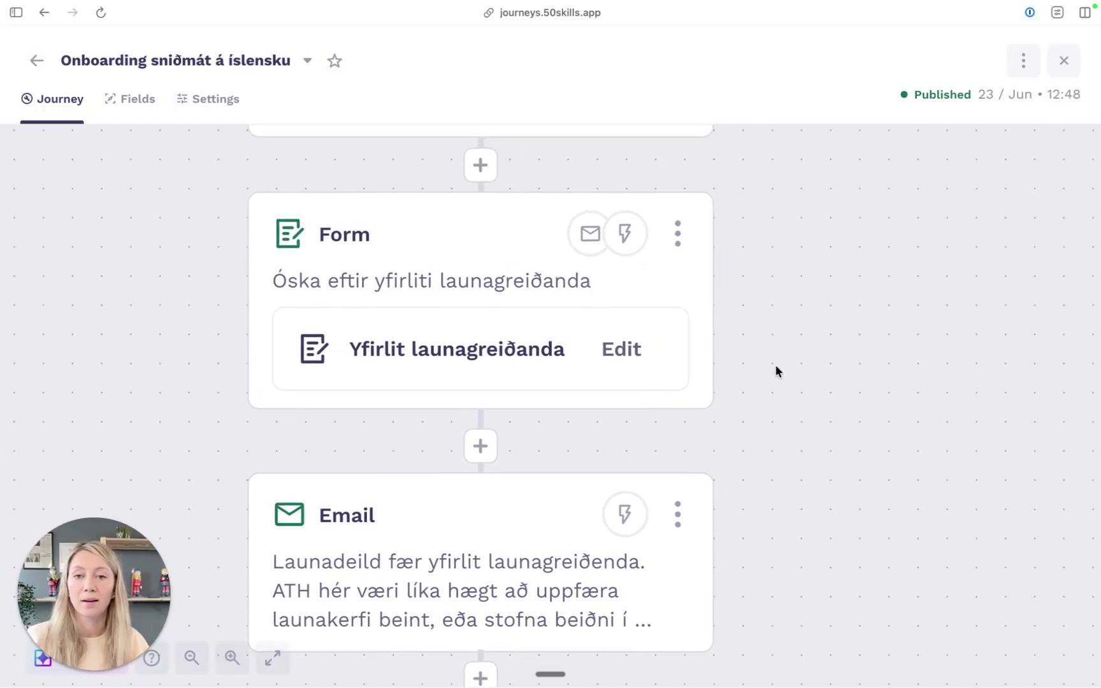
# Step: Examine the "Samskipti við 3ju aðila" branch and how it splits into its sub-branches
pyautogui.scroll(5, 804, 328)
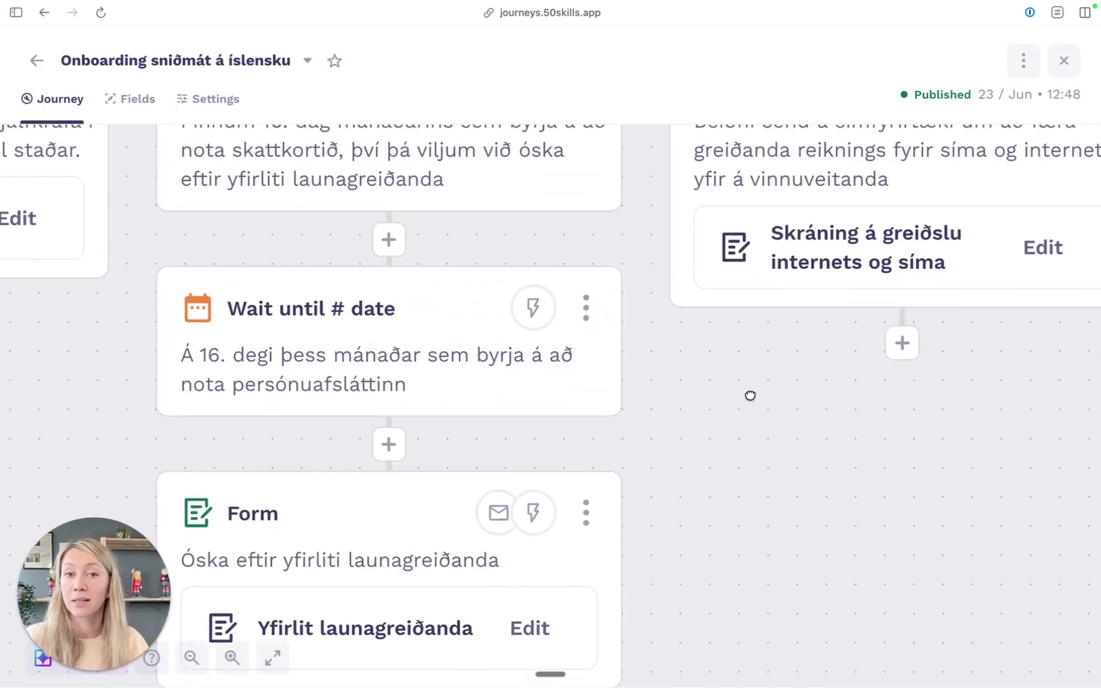
pyautogui.scroll(5, 655, 169)
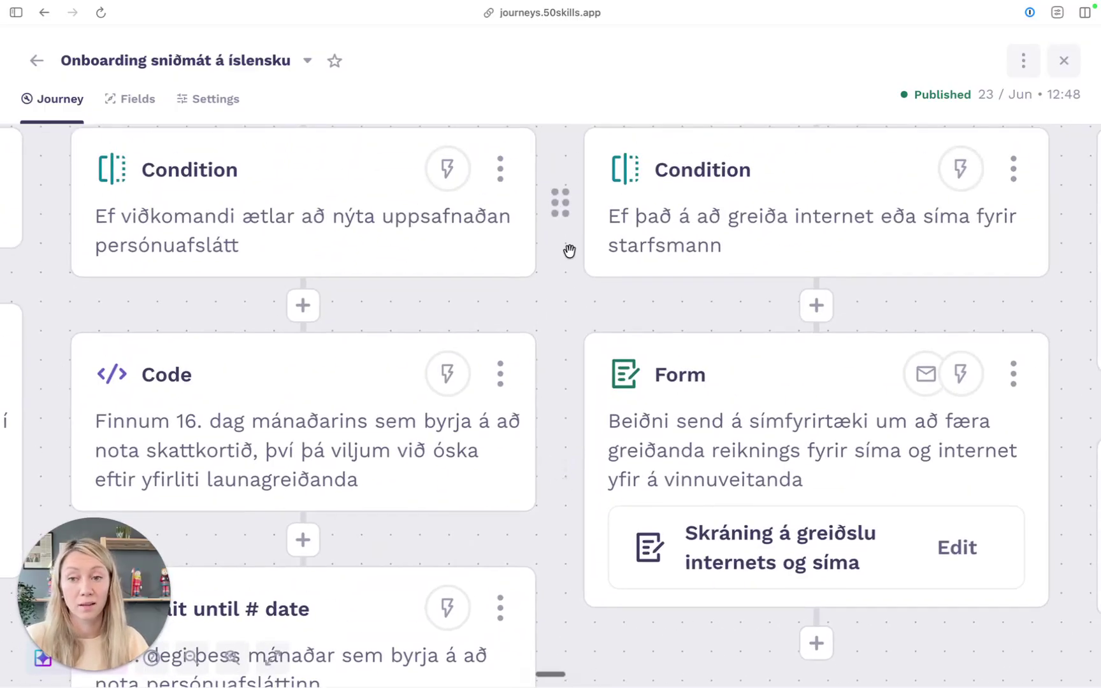
pyautogui.scroll(3, 548, 297)
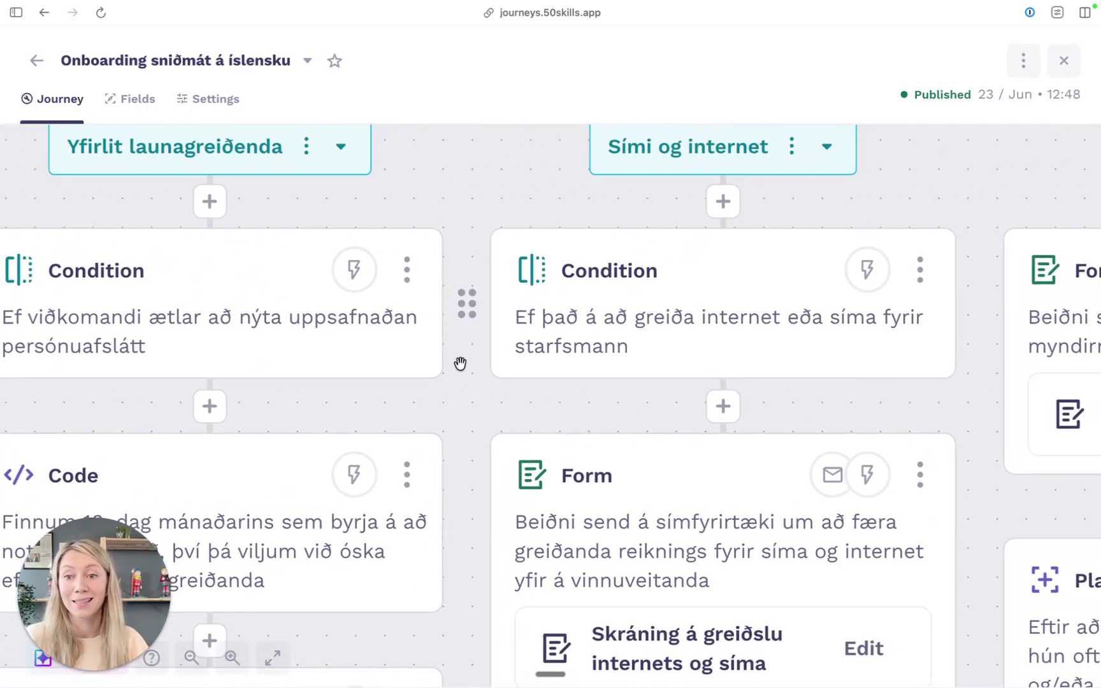
pyautogui.hscroll(5, 531, 162)
pyautogui.scroll(3, 530, 162)
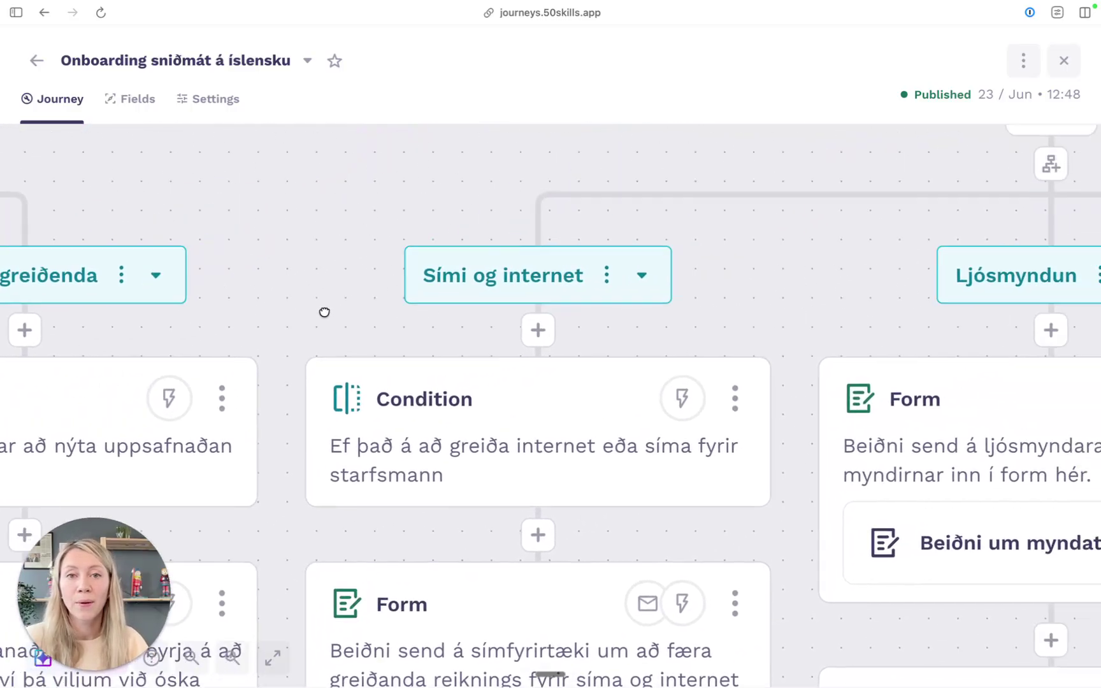
pyautogui.hscroll(5, 364, 304)
pyautogui.scroll(3, 365, 304)
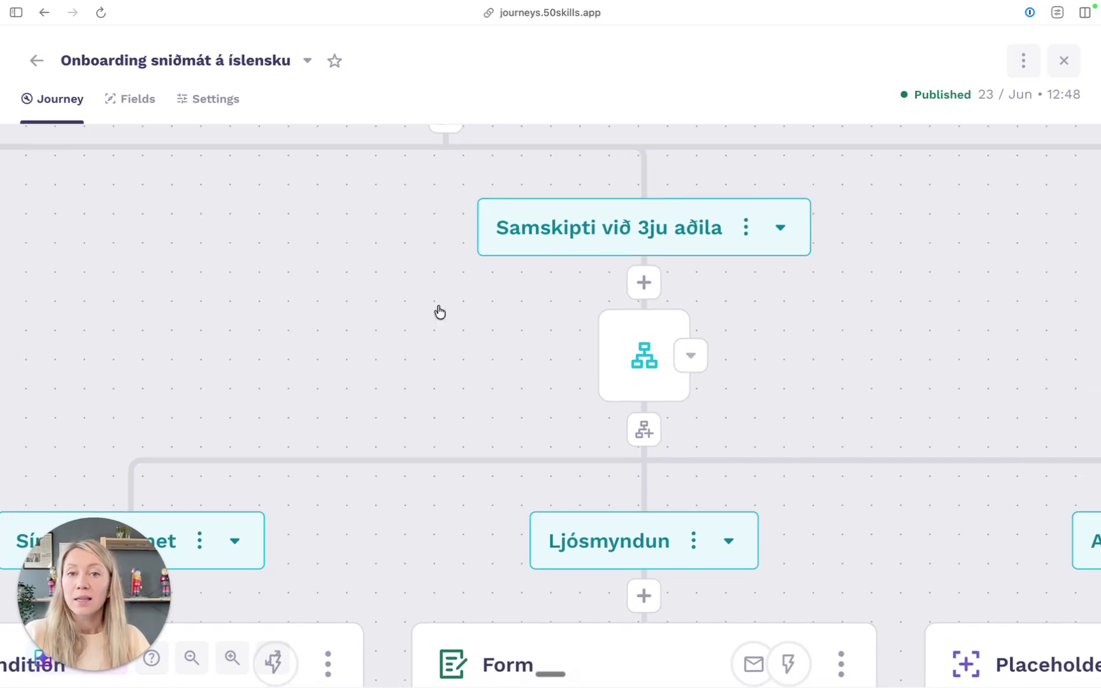
pyautogui.moveTo(464, 296); pyautogui.dragTo(383, 309)
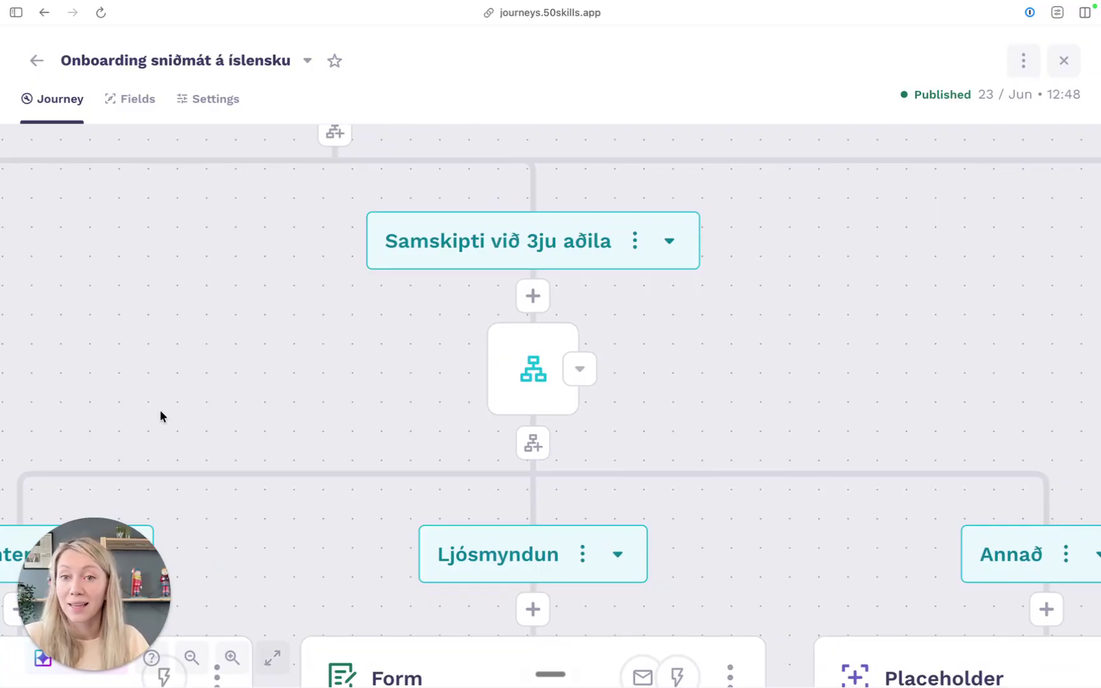
# Step: Open the Condition in the "Sími og internet" branch, review its matching rules, and close its settings
pyautogui.hscroll(-8, 167, 408)
pyautogui.scroll(-5, 167, 408)
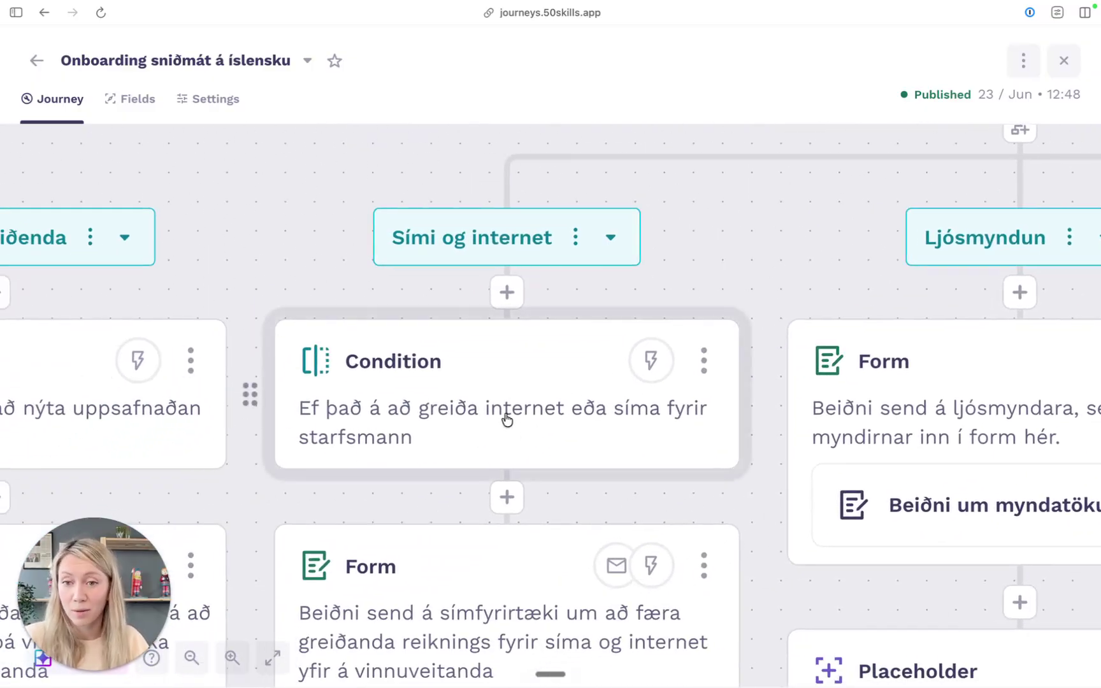
pyautogui.scroll(-3, 577, 381)
pyautogui.moveTo(565, 381); pyautogui.dragTo(570, 325)
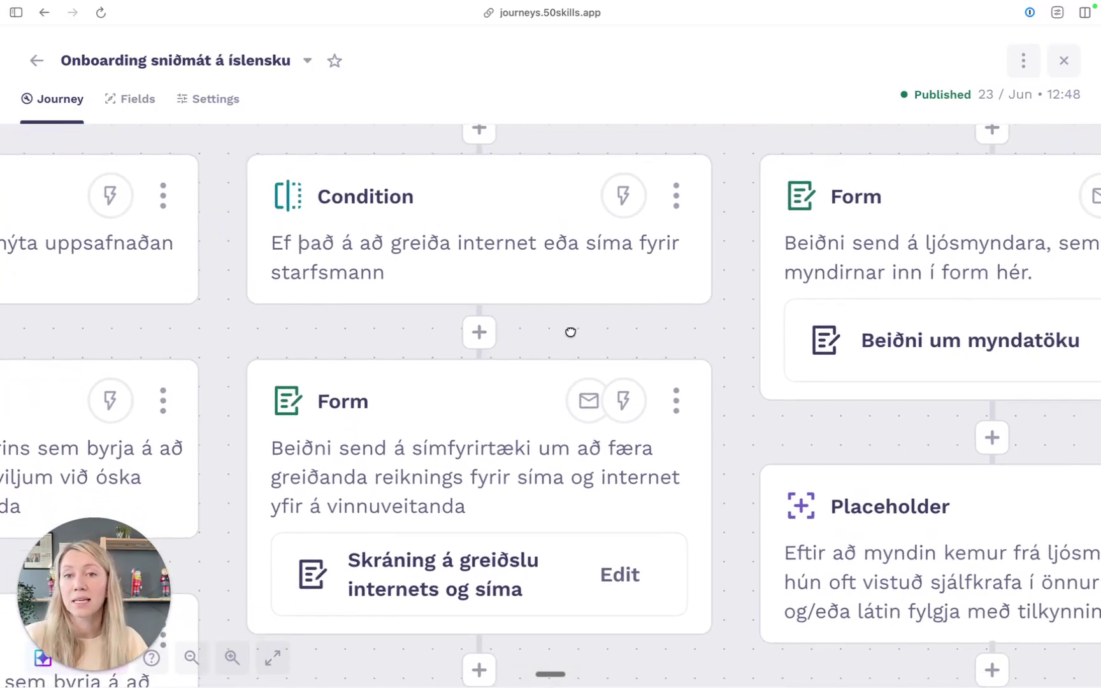
pyautogui.click(454, 451)
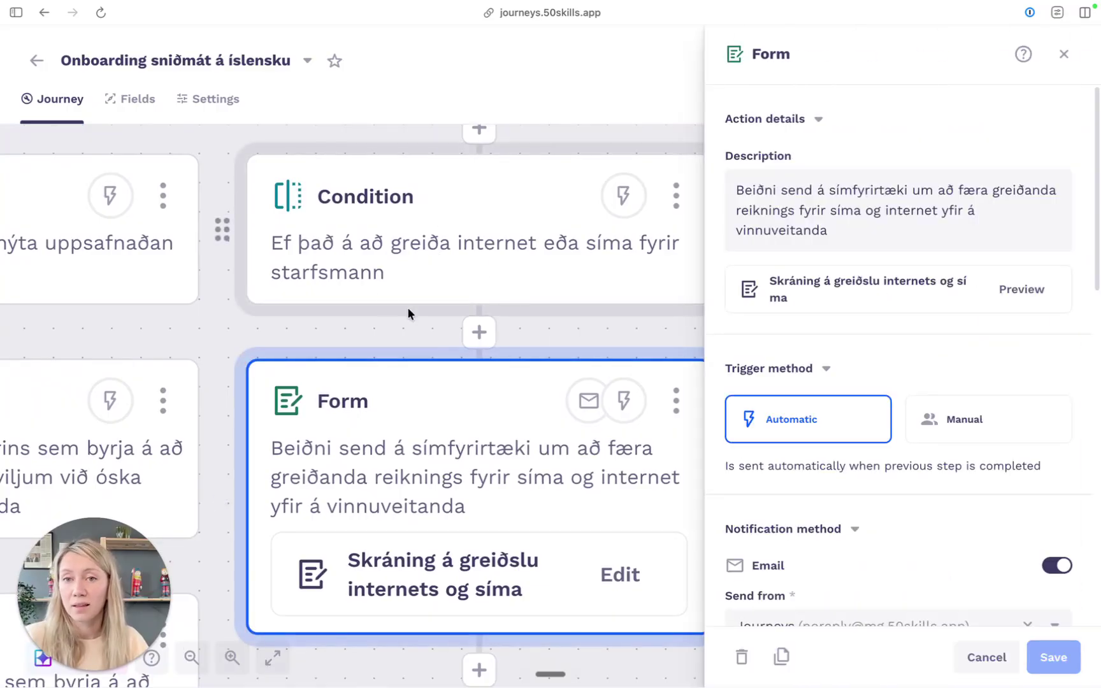
pyautogui.click(439, 253)
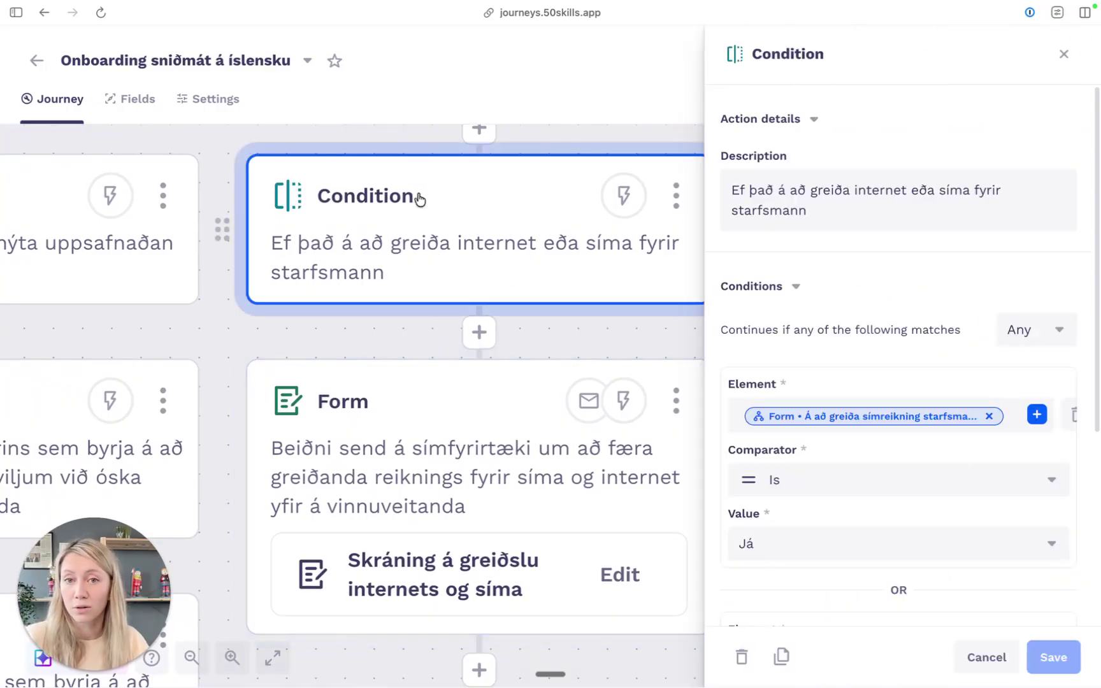
pyautogui.hscroll(2, 577, 349)
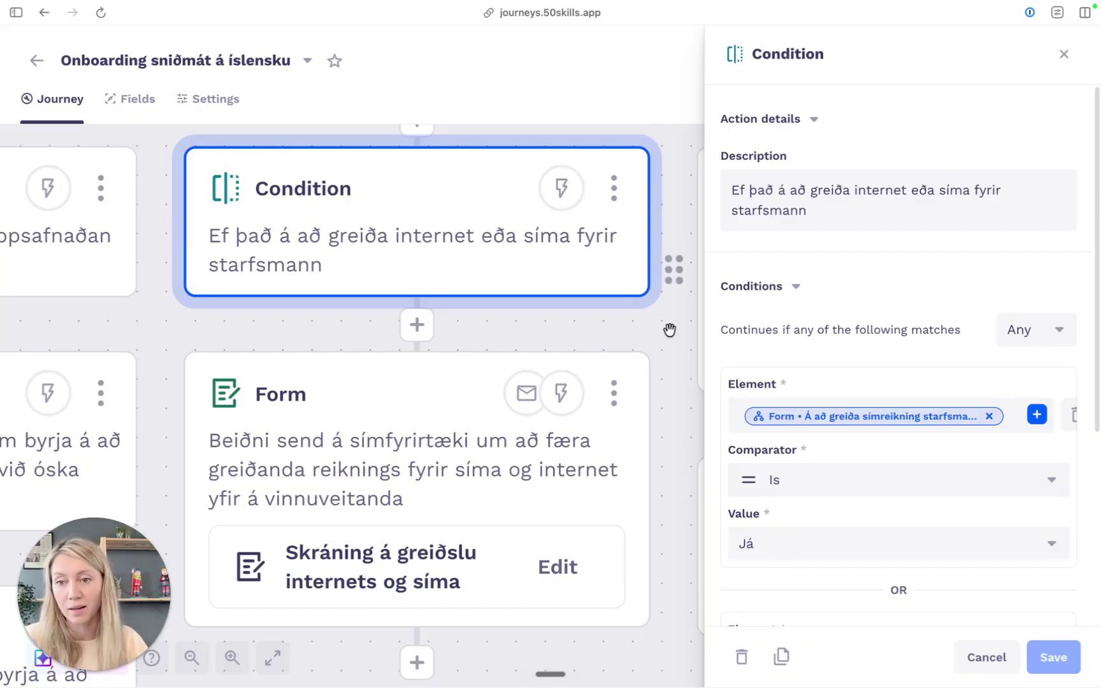
pyautogui.click(147, 330)
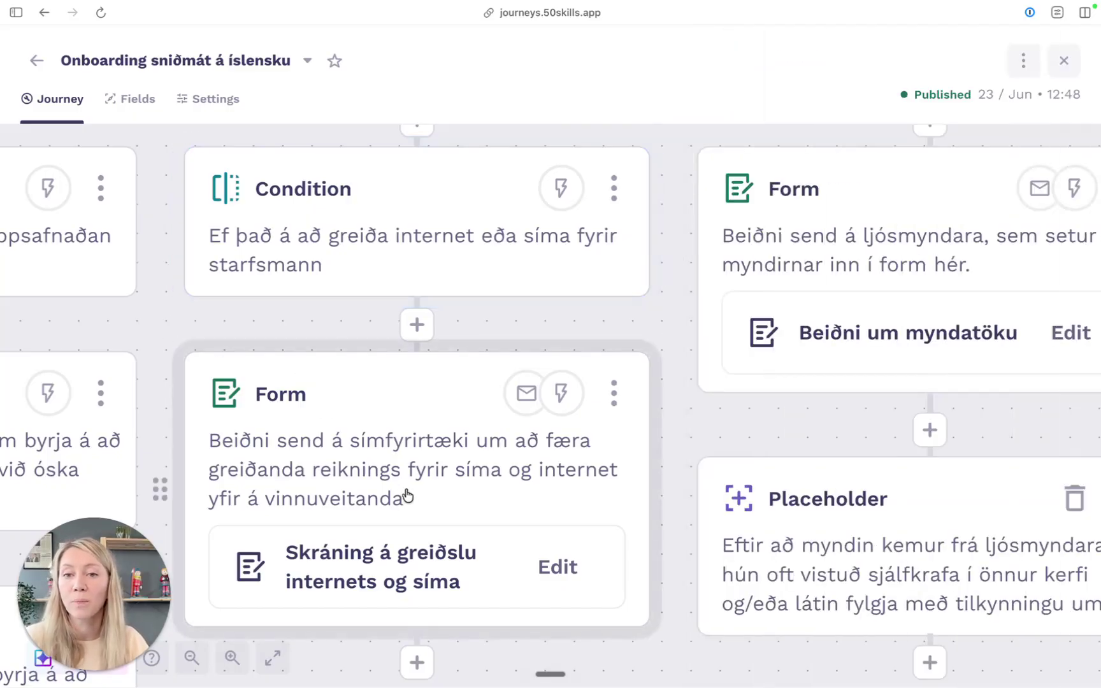
# Step: Open the phone-company request Form in "Sími og internet" and review its email recipient, subject and message body
pyautogui.click(412, 422)
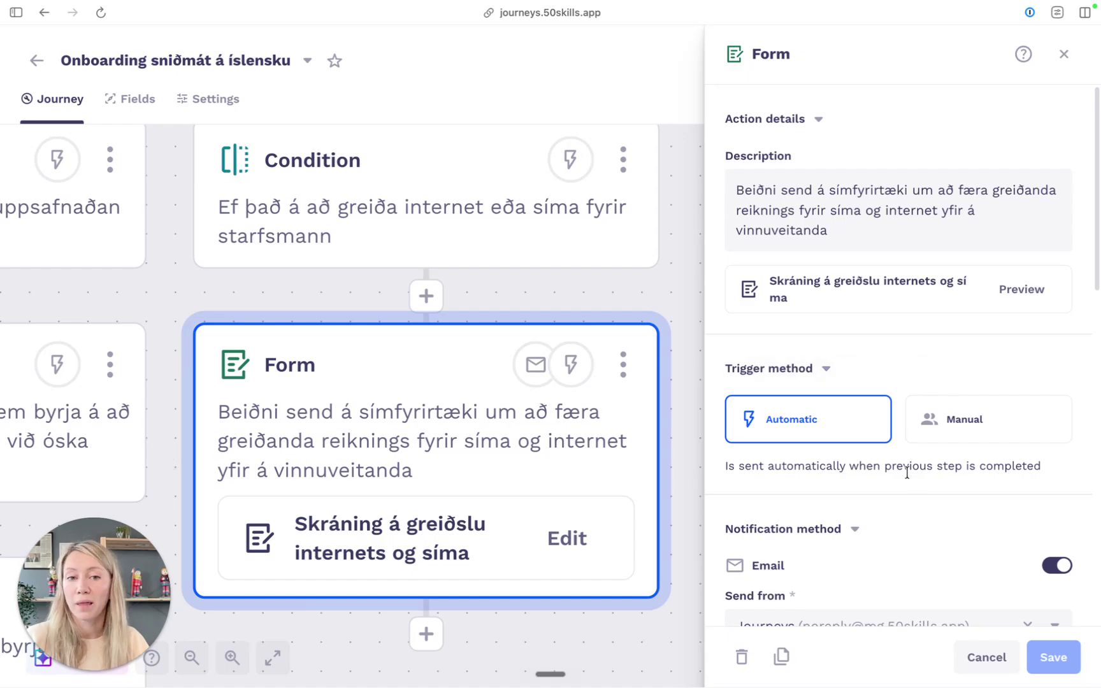
pyautogui.scroll(-9, 898, 446)
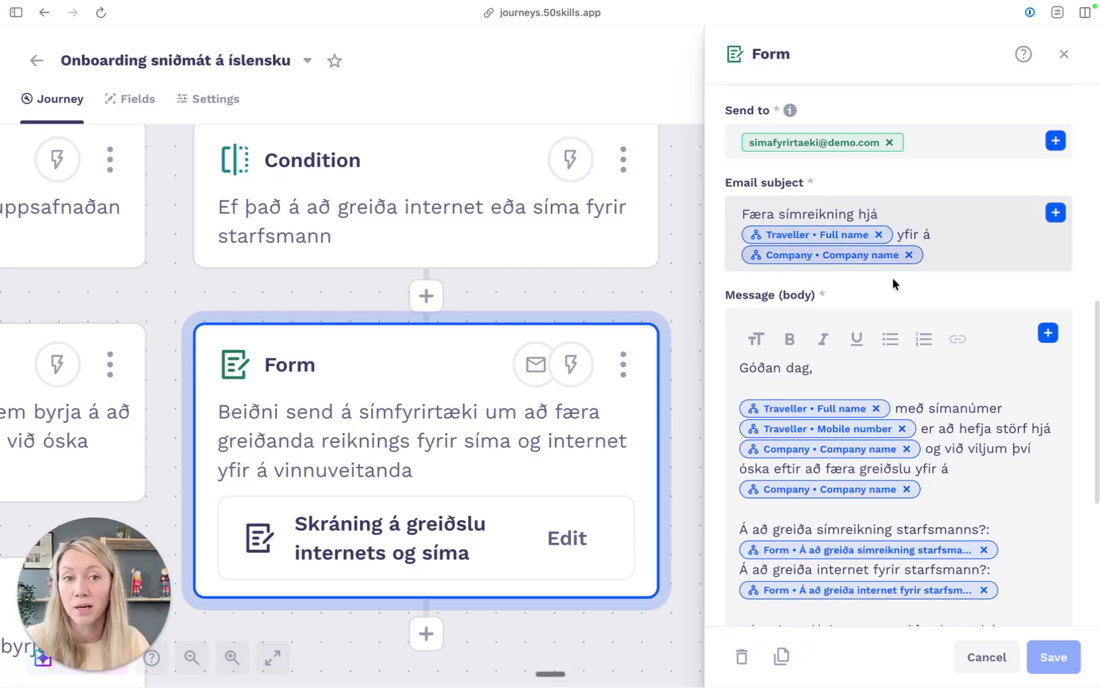
pyautogui.scroll(-1, 874, 359)
pyautogui.scroll(-5, 874, 359)
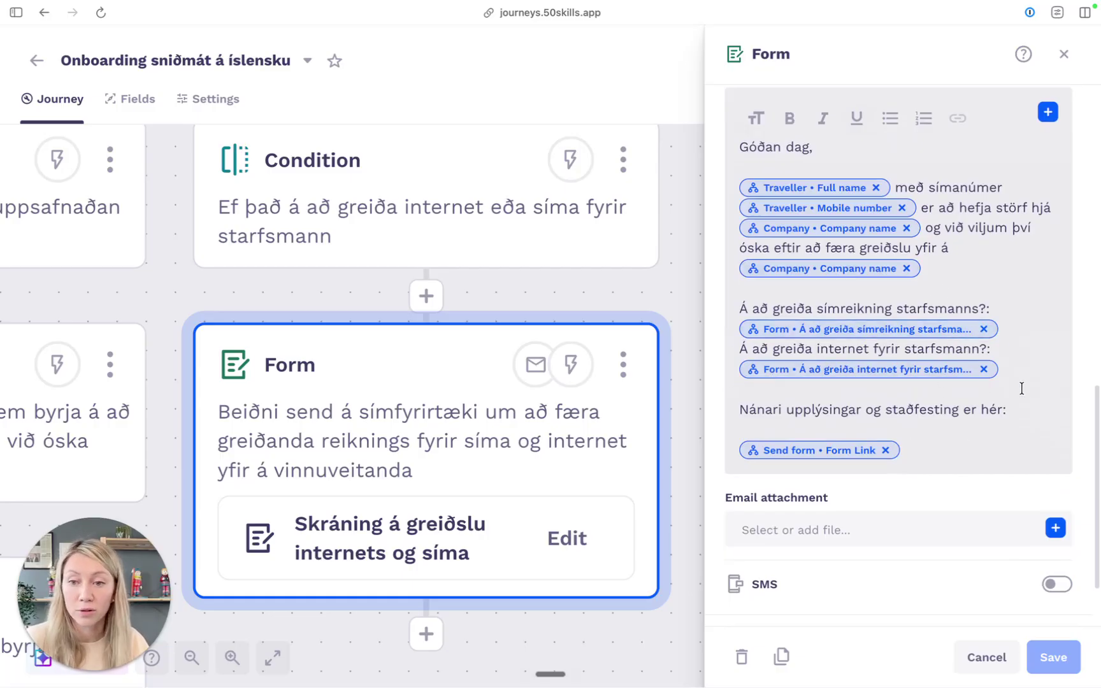
pyautogui.scroll(-2, 977, 407)
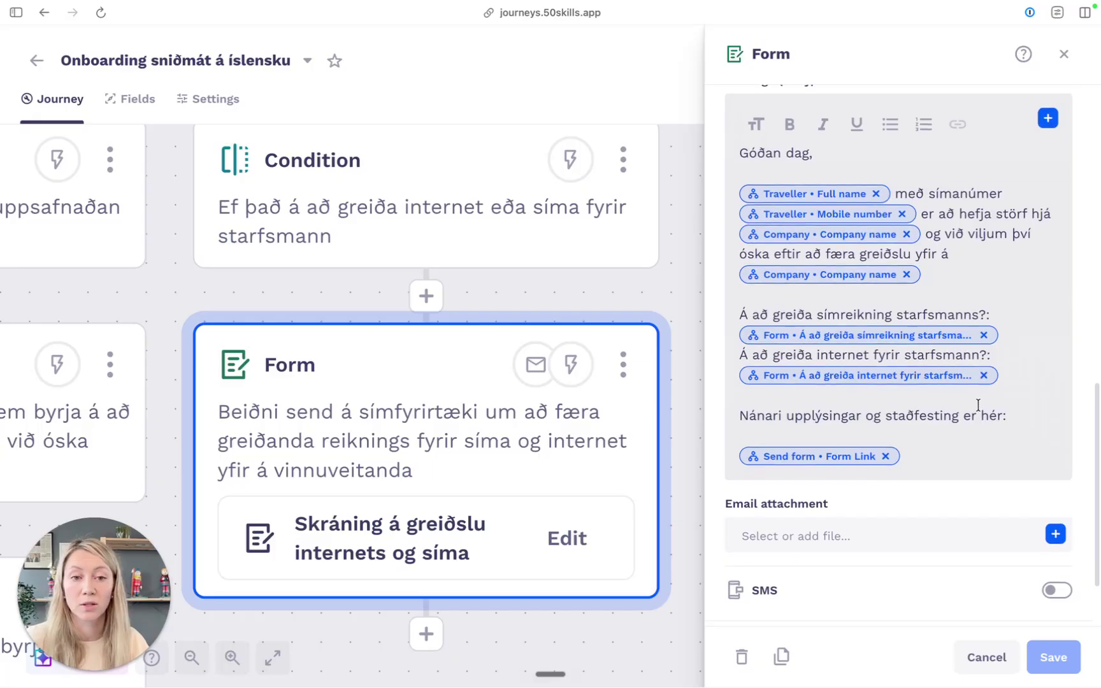
pyautogui.scroll(10, 972, 433)
pyautogui.scroll(5, 972, 430)
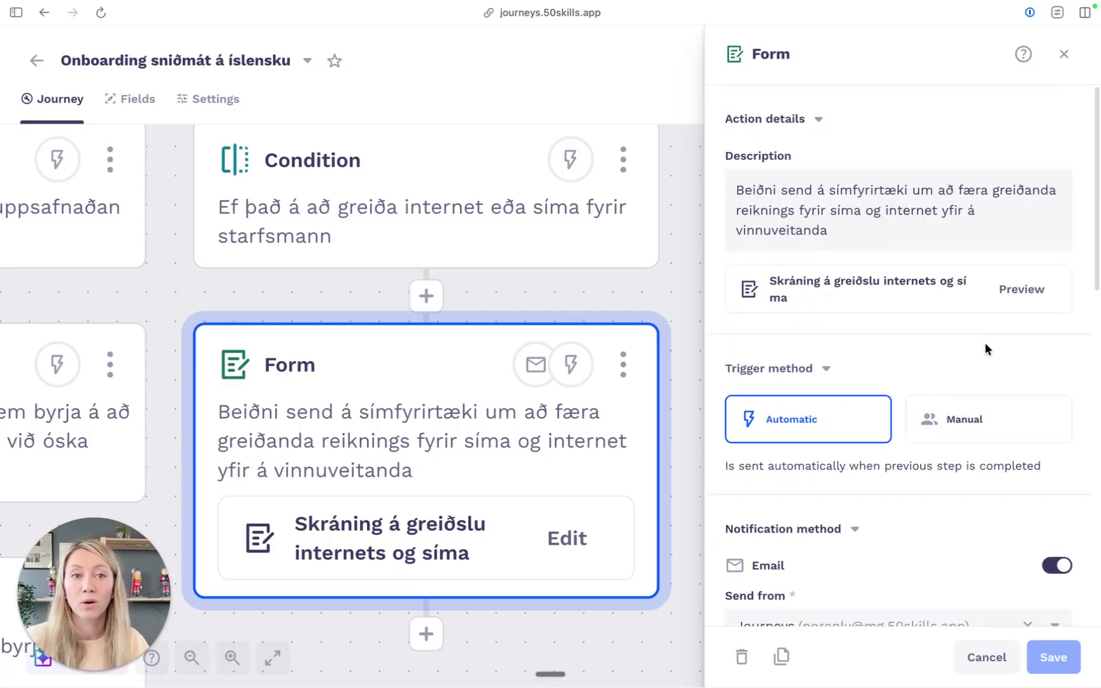
# Step: Preview "Skráning á greiðslu internets og síma", tick "Búið að afgreiða", and close the preview and Form settings
pyautogui.click(1018, 289)
pyautogui.scroll(-5, 364, 528)
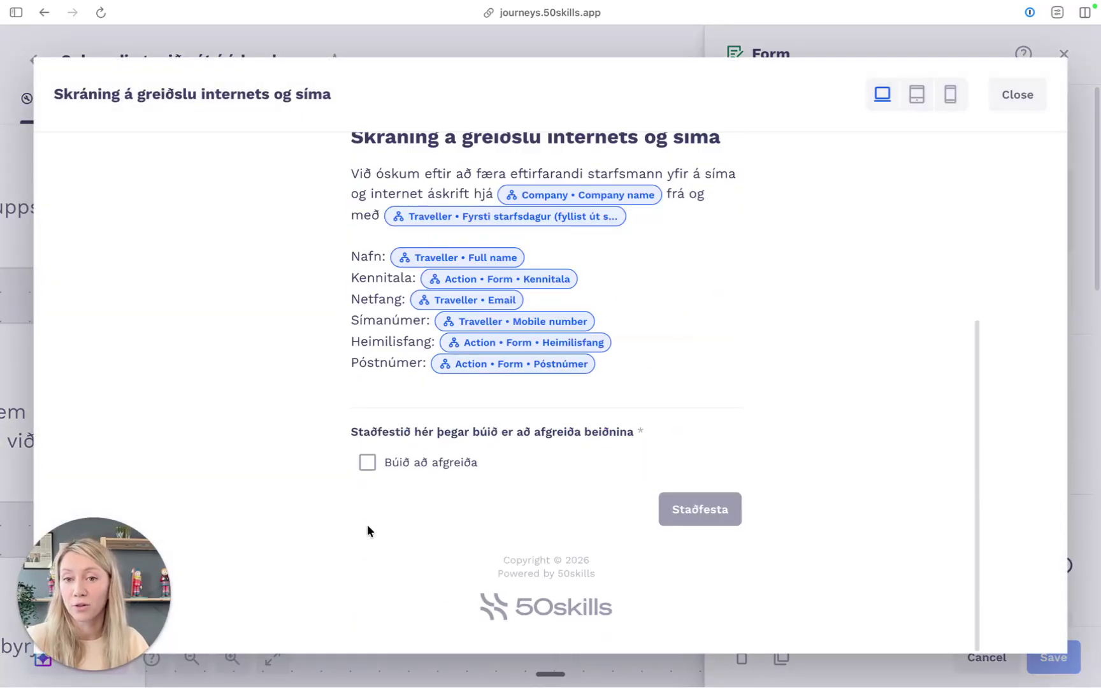
pyautogui.click(369, 464)
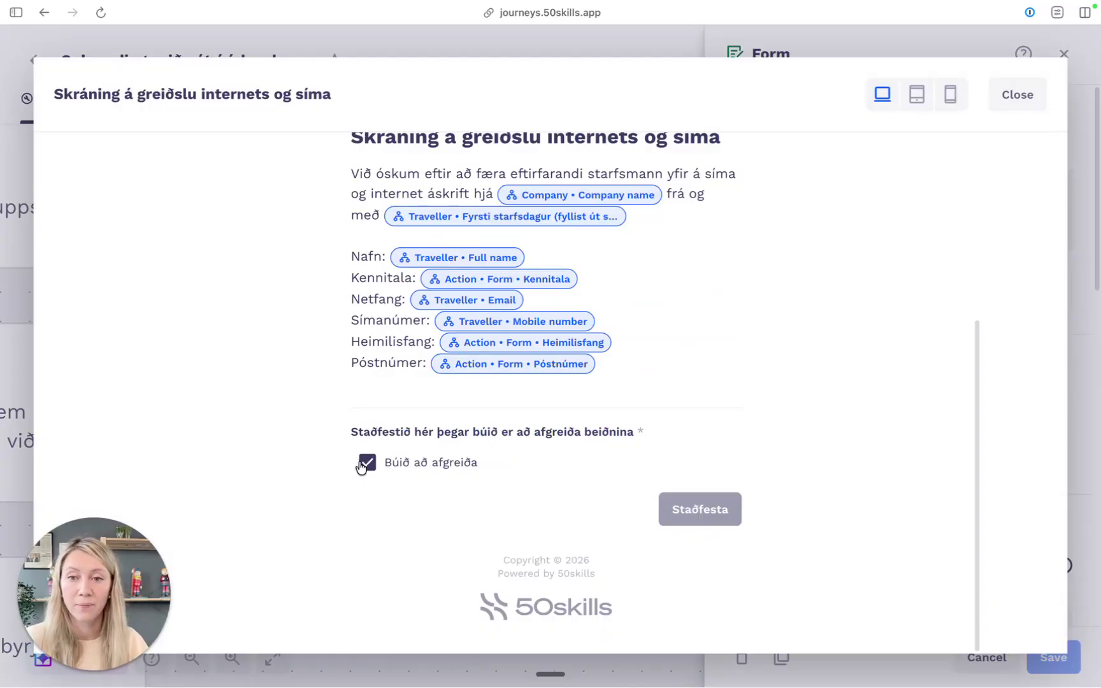
pyautogui.click(1016, 93)
pyautogui.click(1063, 54)
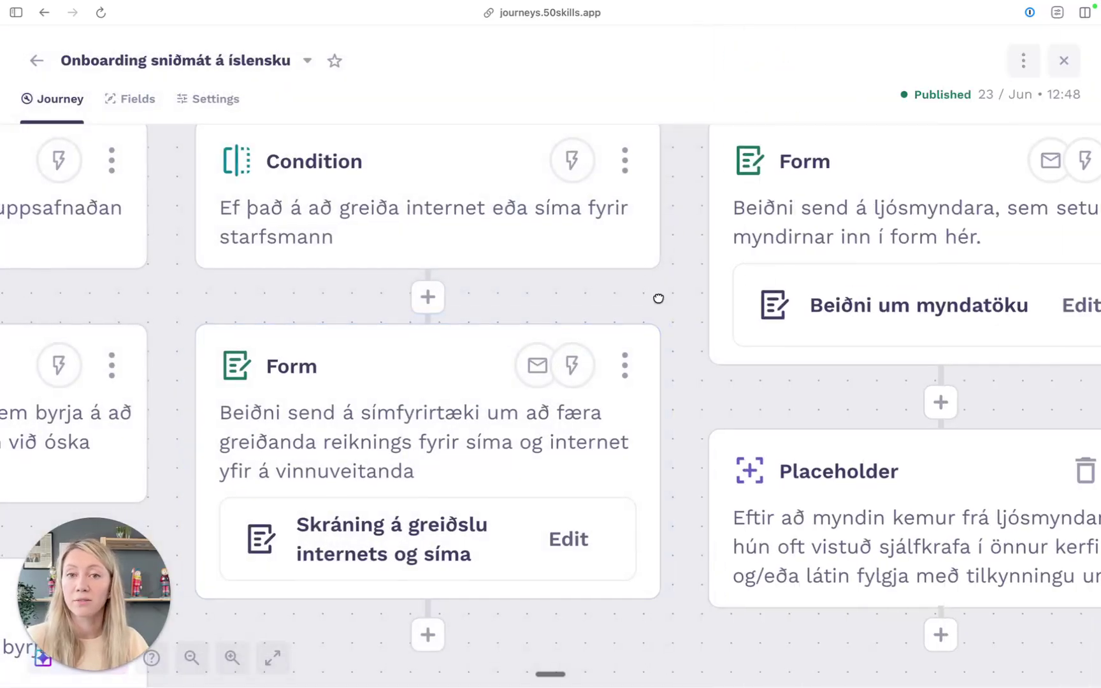
# Step: Open the photographer request Form in the "Ljósmyndun" branch and review its email recipient, subject and message body
pyautogui.moveTo(653, 299); pyautogui.dragTo(679, 302)
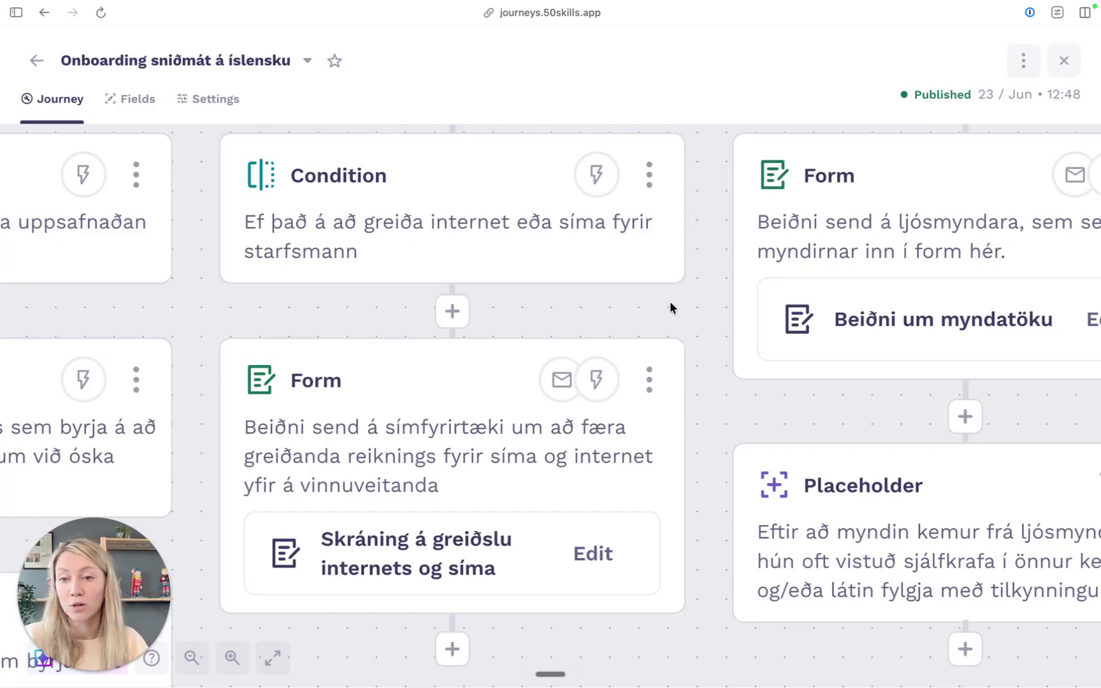
pyautogui.scroll(-6, 700, 307)
pyautogui.hscroll(5, 803, 279)
pyautogui.scroll(5, 700, 280)
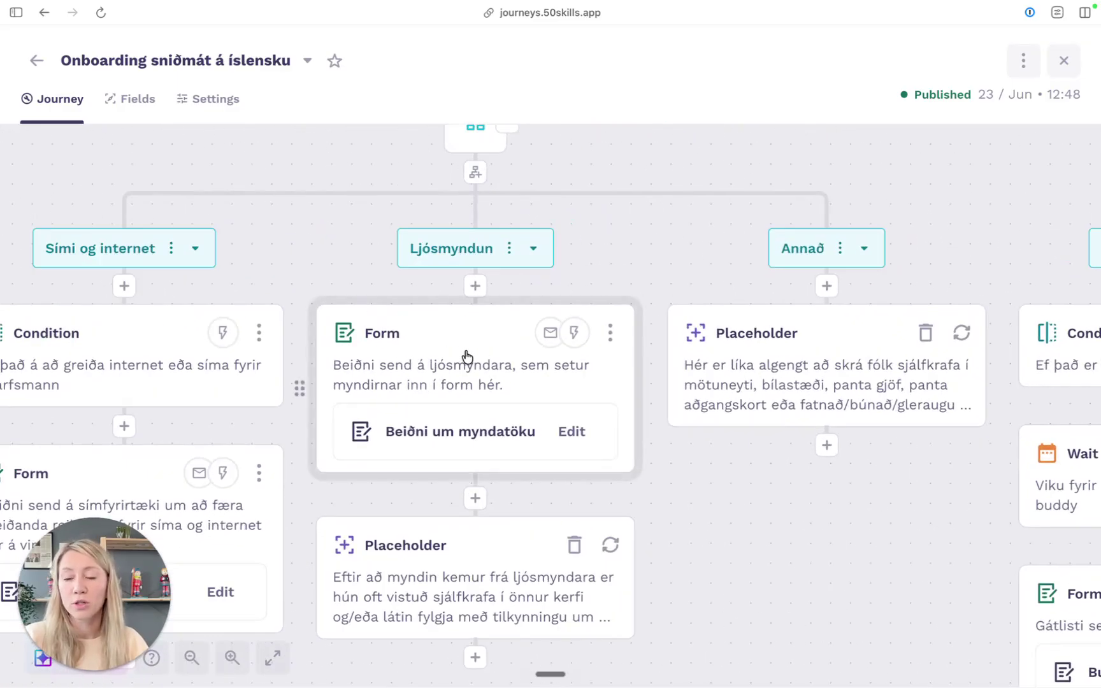
pyautogui.click(467, 355)
pyautogui.scroll(-4, 959, 369)
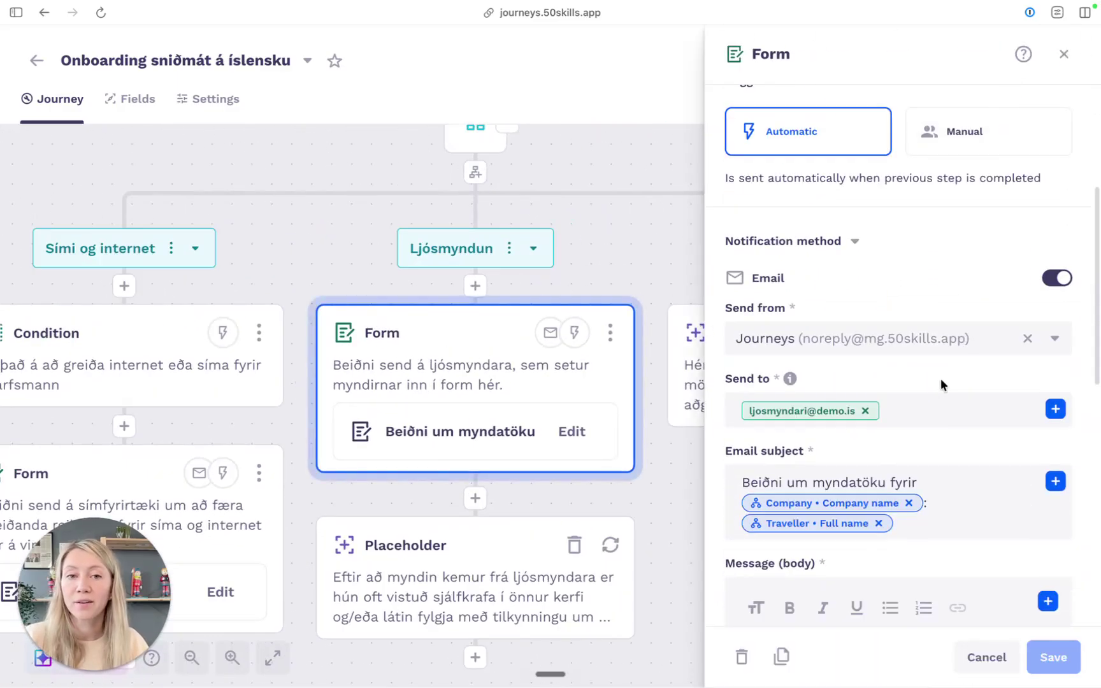
pyautogui.scroll(-5, 949, 381)
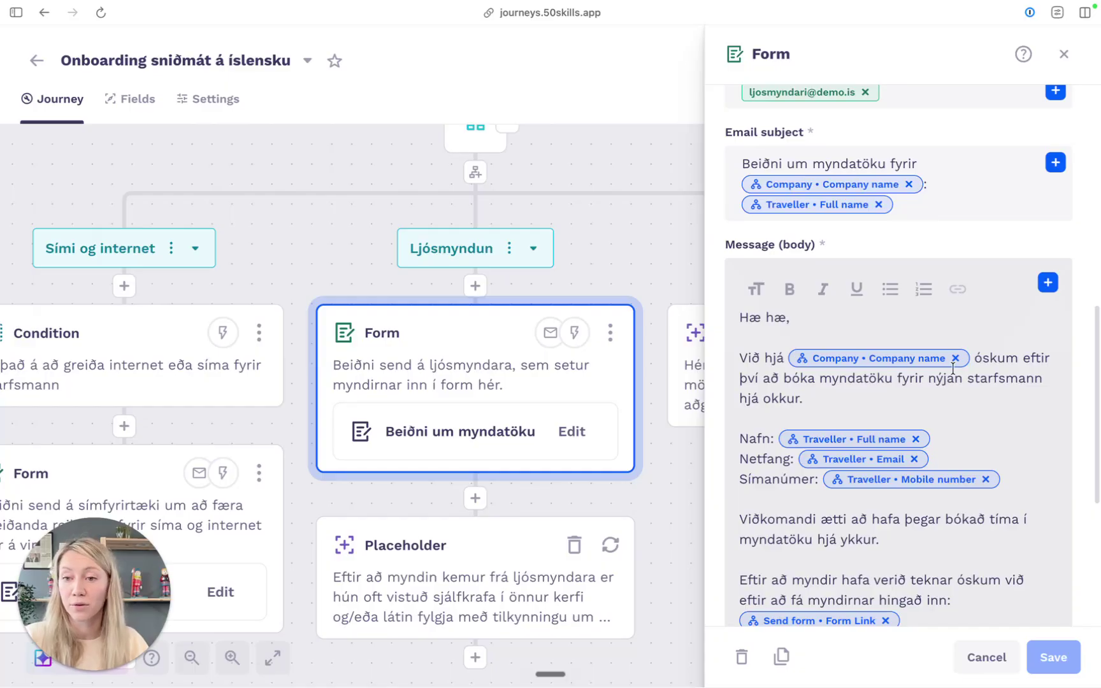
pyautogui.scroll(-1, 986, 386)
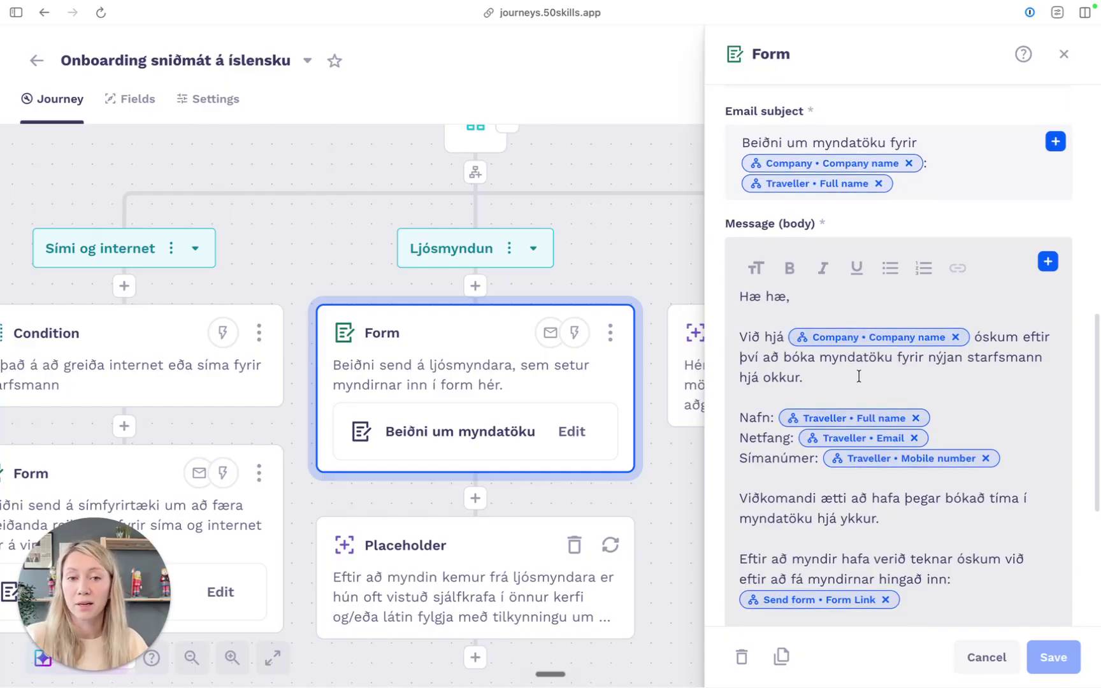
pyautogui.scroll(10, 925, 547)
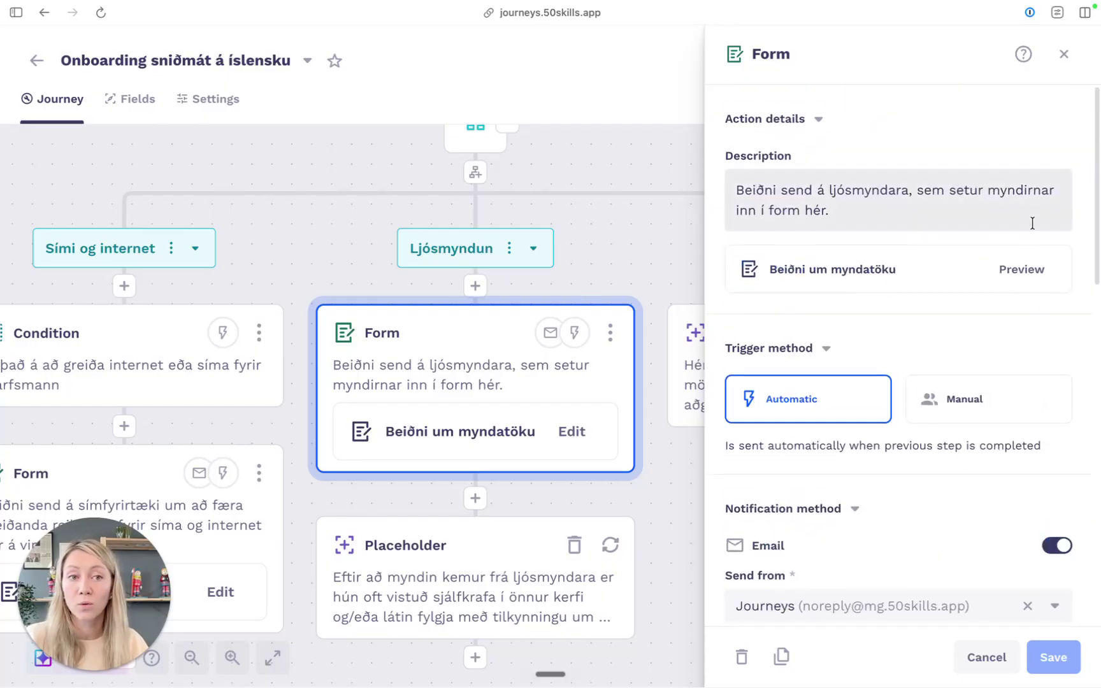
# Step: Preview the "Beiðni um myndatöku" form, read through to the Mynd 1 and Mynd 2 upload fields, and close the preview
pyautogui.click(1021, 269)
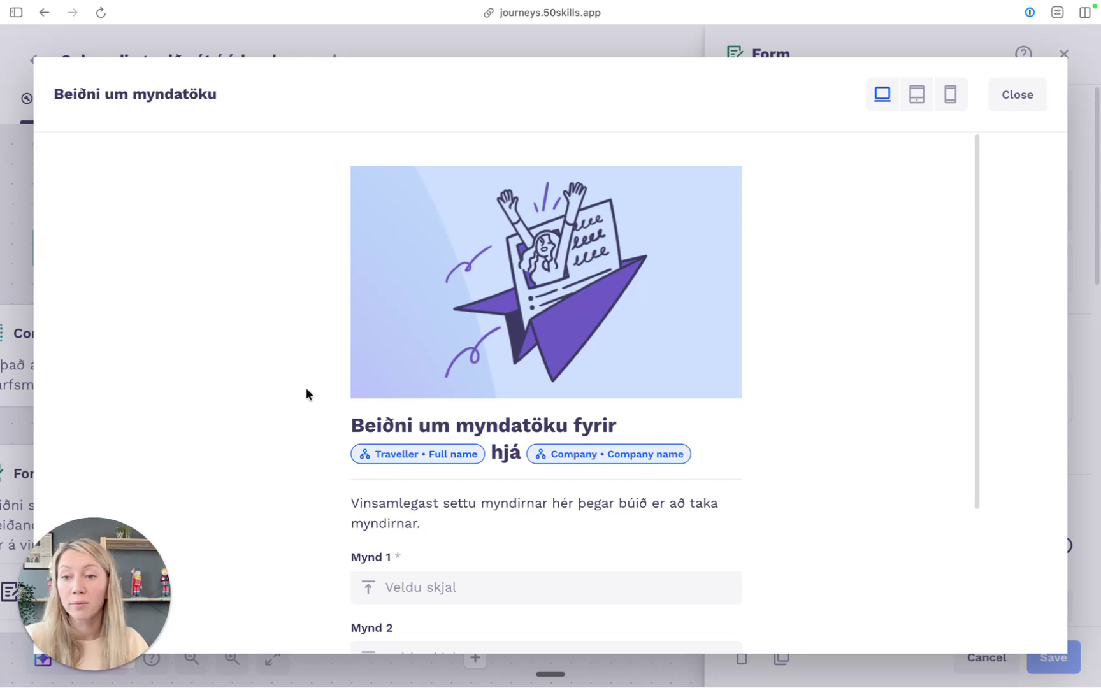
pyautogui.scroll(-5, 306, 390)
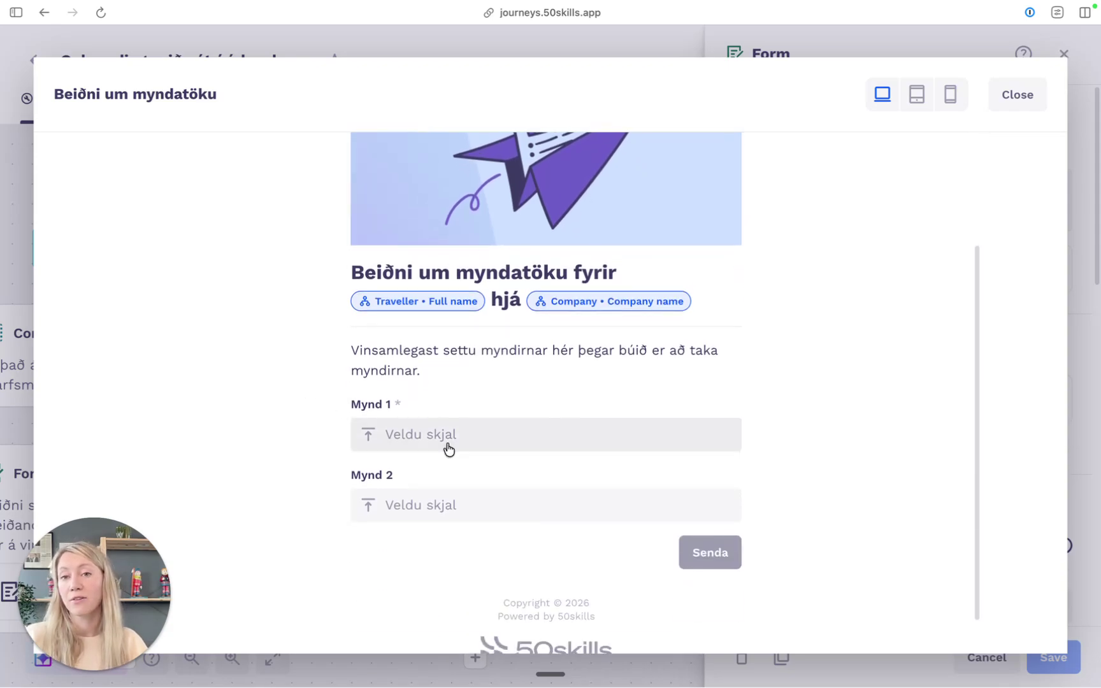
pyautogui.scroll(1, 446, 414)
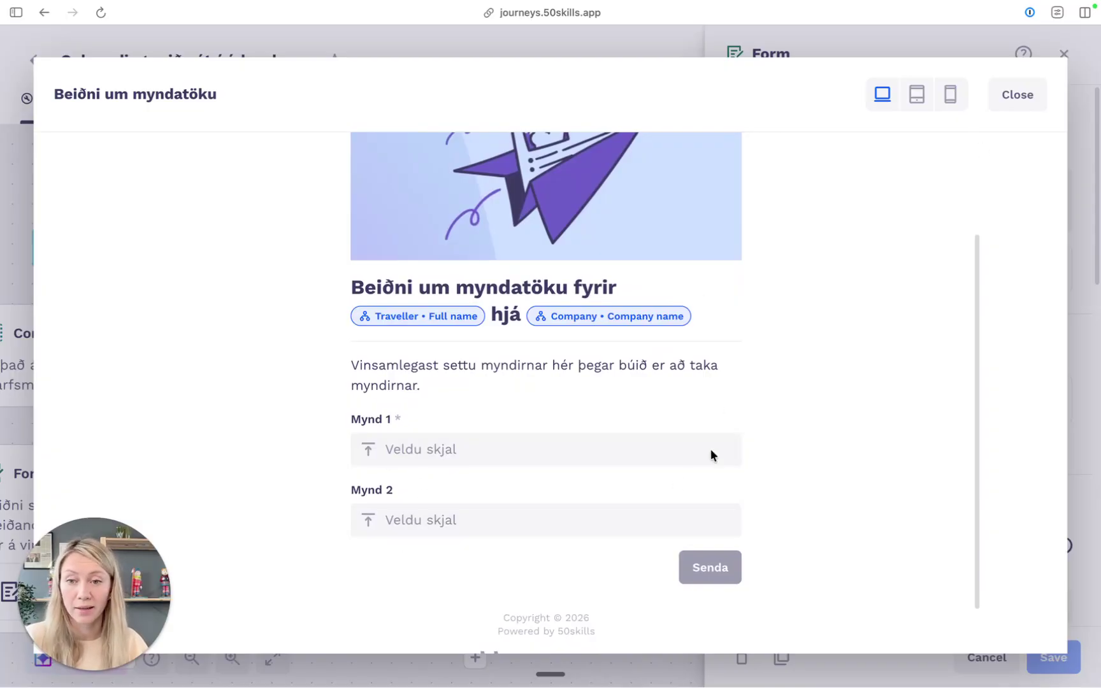
pyautogui.click(1015, 94)
# Step: Examine the Placeholder below the photographer Form in "Ljósmyndun" and close the Form settings
pyautogui.scroll(-2, 541, 507)
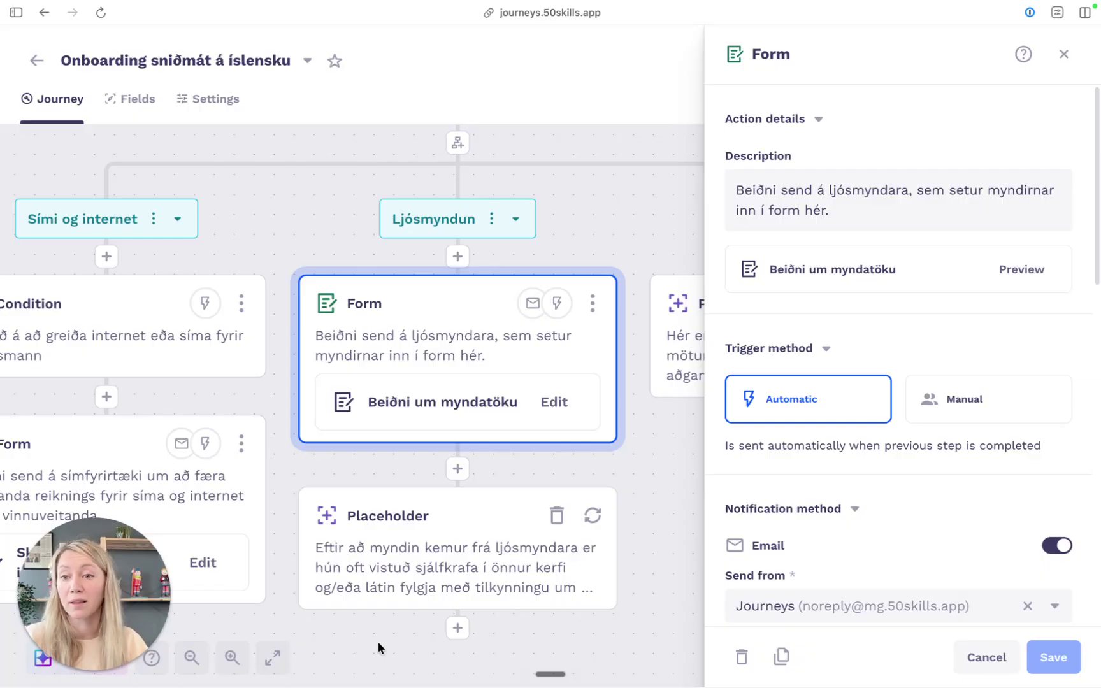
pyautogui.hscroll(2, 640, 484)
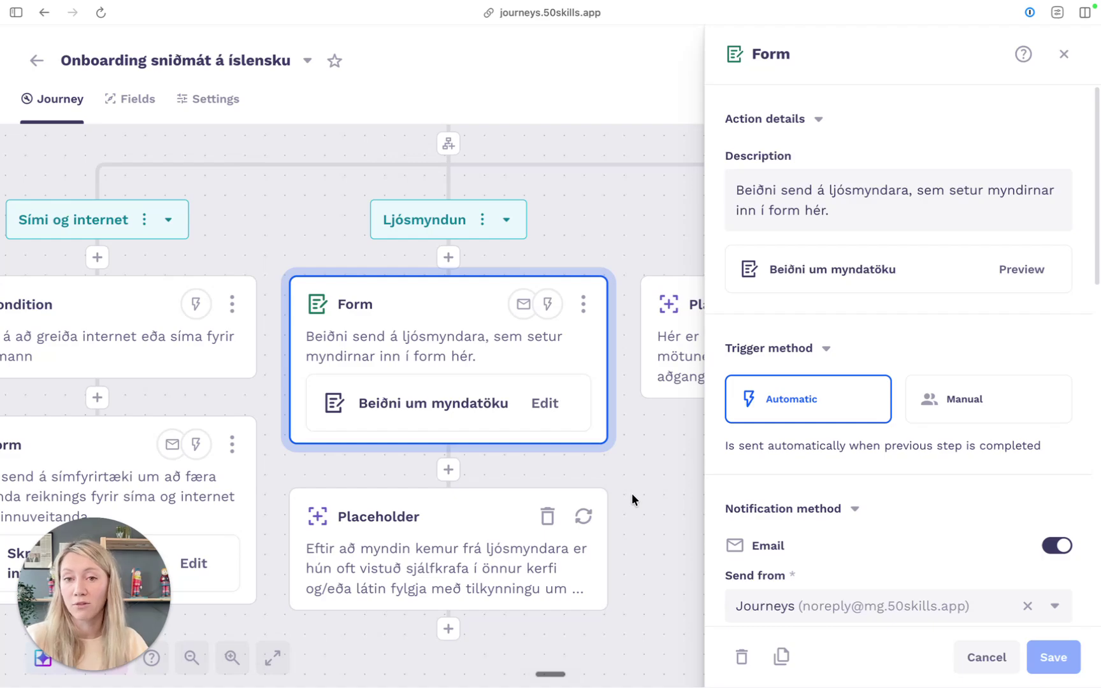
pyautogui.click(1063, 54)
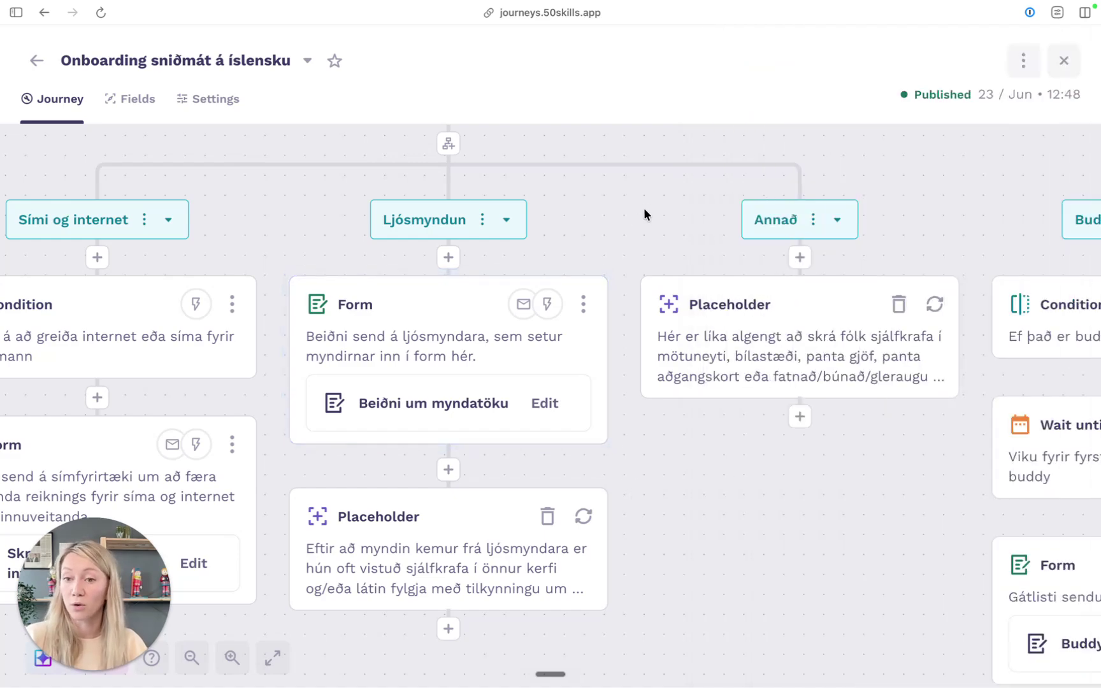
# Step: Examine the "Annað" branch and its Placeholder about automatic registrations
pyautogui.moveTo(907, 203); pyautogui.dragTo(692, 262)
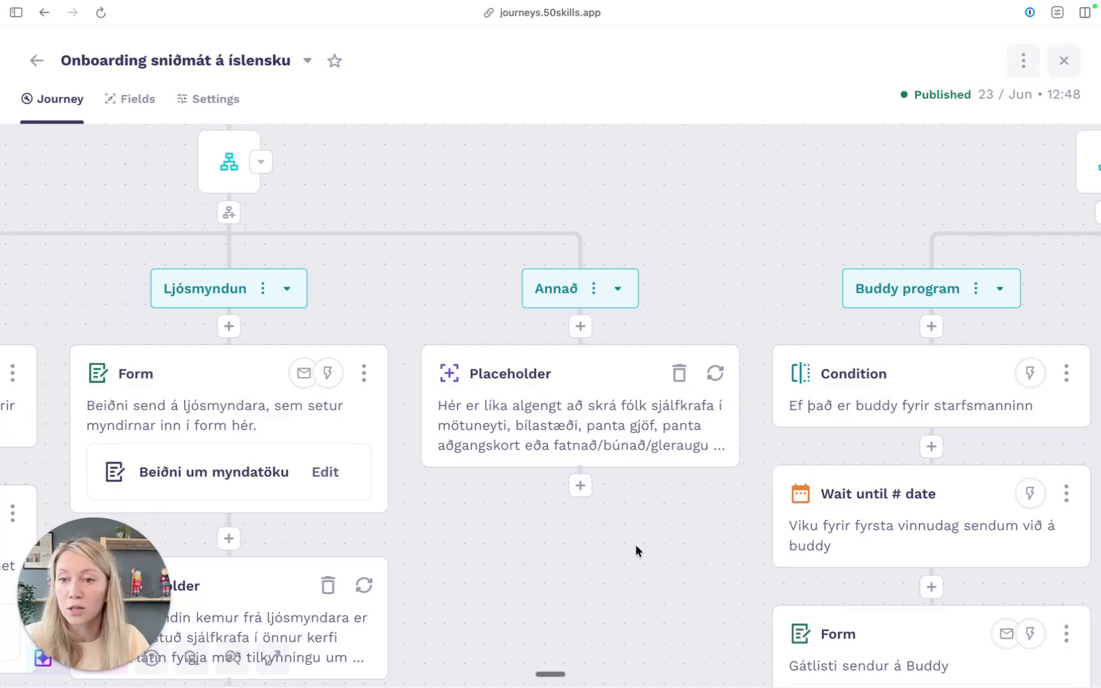
pyautogui.hscroll(2, 653, 536)
pyautogui.scroll(2, 654, 536)
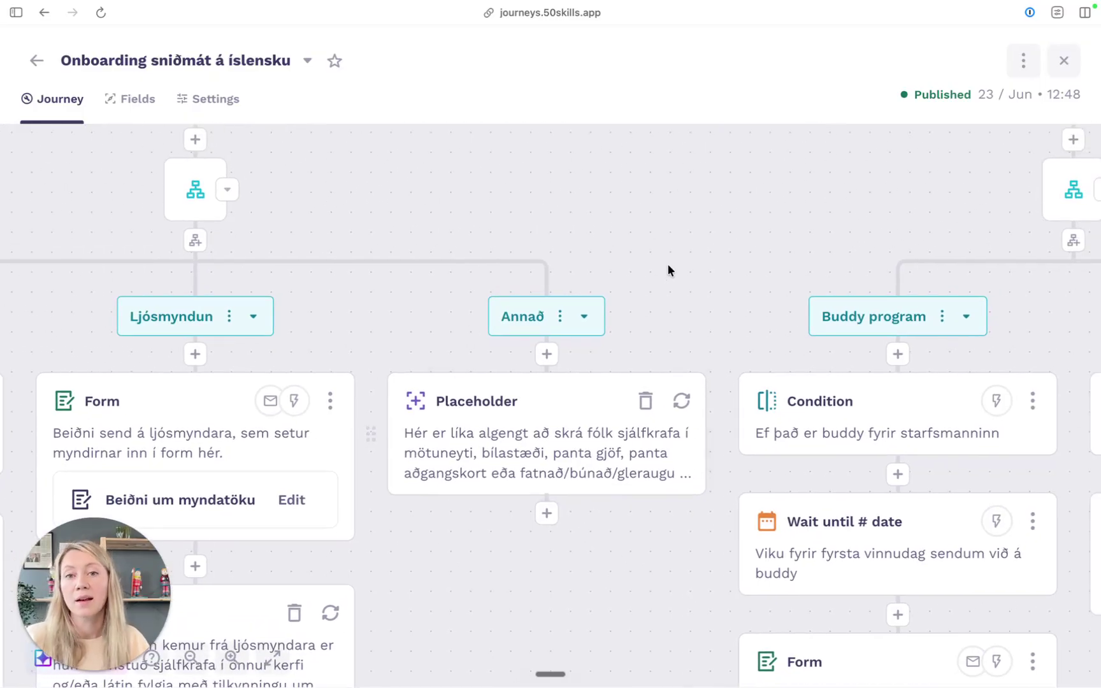
# Step: Open the Form in the "Buddy program" branch and review its email recipient, subject and message body
pyautogui.moveTo(724, 255); pyautogui.dragTo(321, 349)
pyautogui.hscroll(4, 425, 330)
pyautogui.scroll(-1, 425, 330)
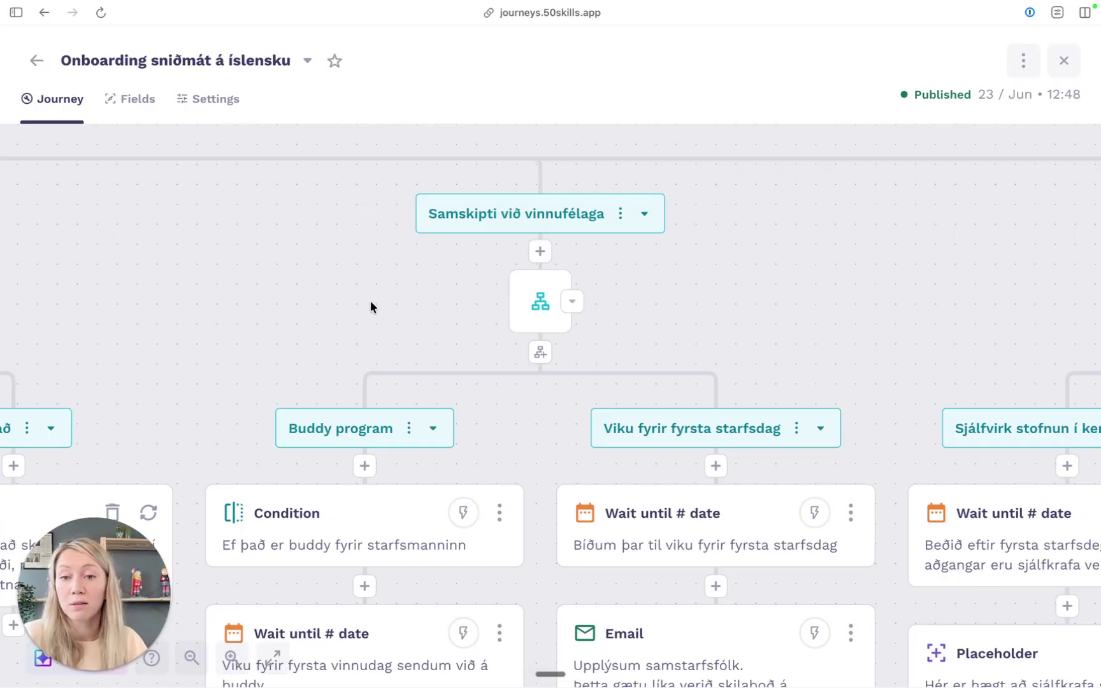
pyautogui.scroll(-5, 368, 296)
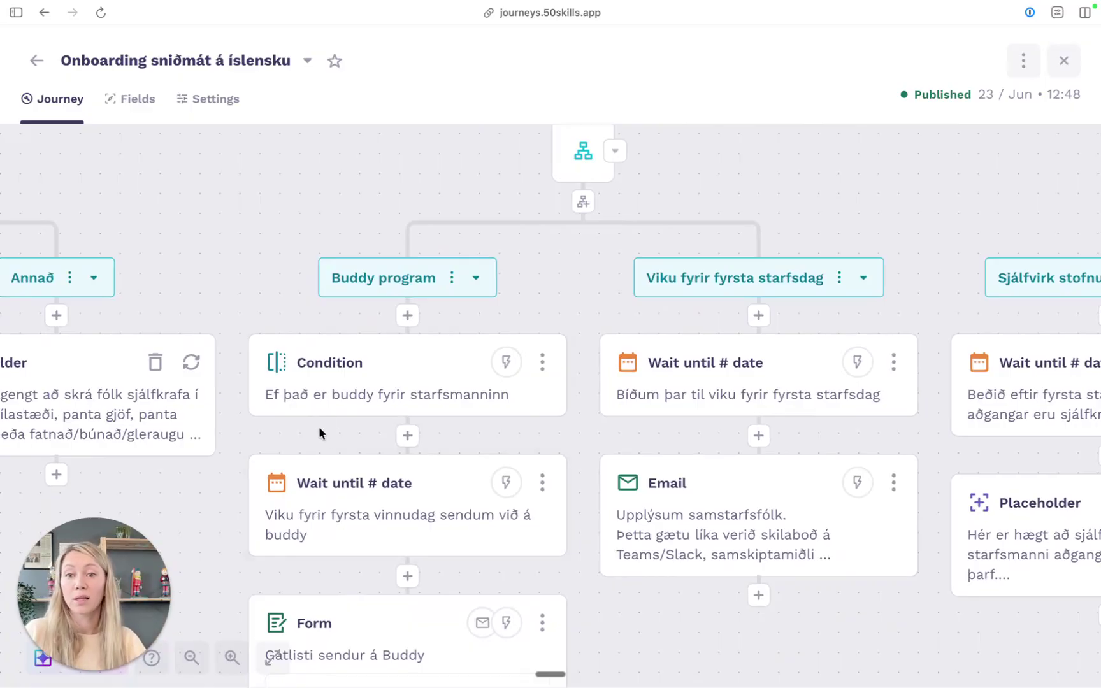
pyautogui.scroll(-5, 625, 548)
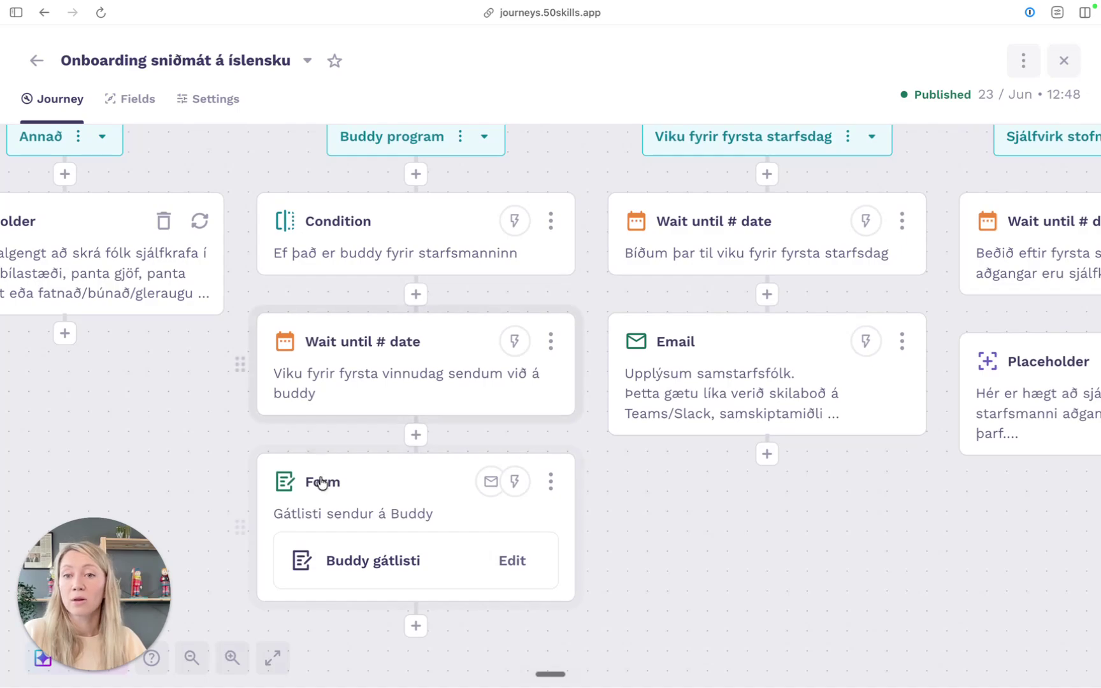
pyautogui.click(405, 501)
pyautogui.scroll(-8, 911, 486)
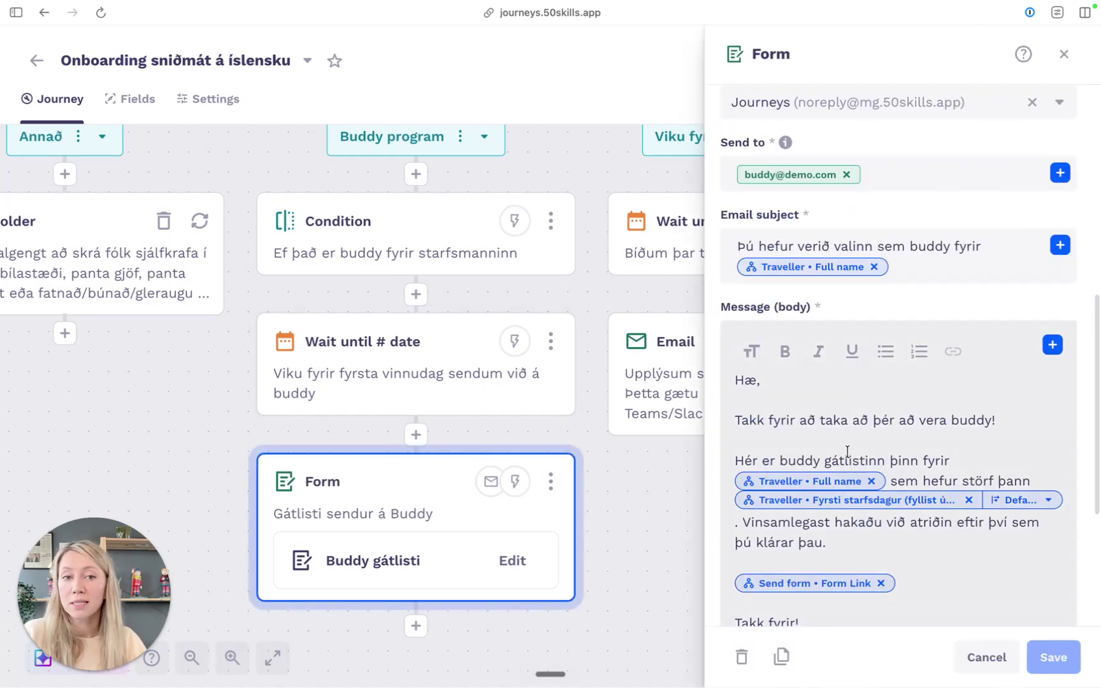
# Step: Preview the "Buddy gátlisti" form and read from its introduction to the "Verkefni á fyrsta degi" checklist
pyautogui.scroll(7, 924, 484)
pyautogui.click(1008, 184)
pyautogui.scroll(-10, 453, 357)
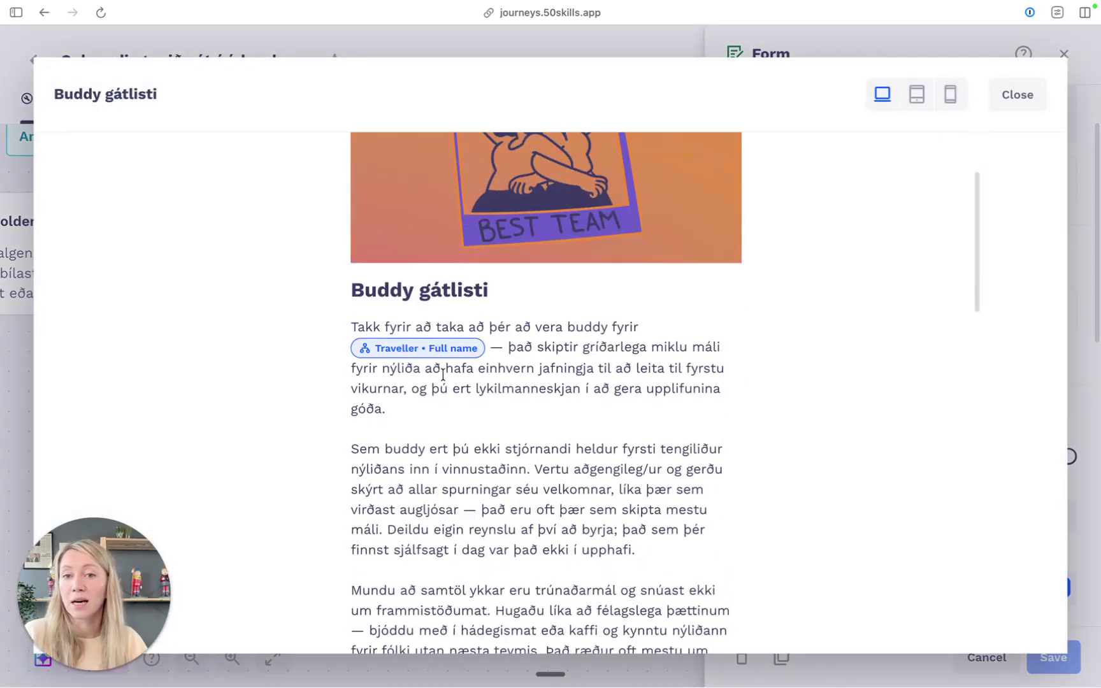
pyautogui.scroll(-5, 449, 365)
# Step: Tick two sample tasks each under "Verkefni á fyrsta degi" and "Verkefni fyrstu vikuna", and close the preview and Form settings
pyautogui.click(415, 250)
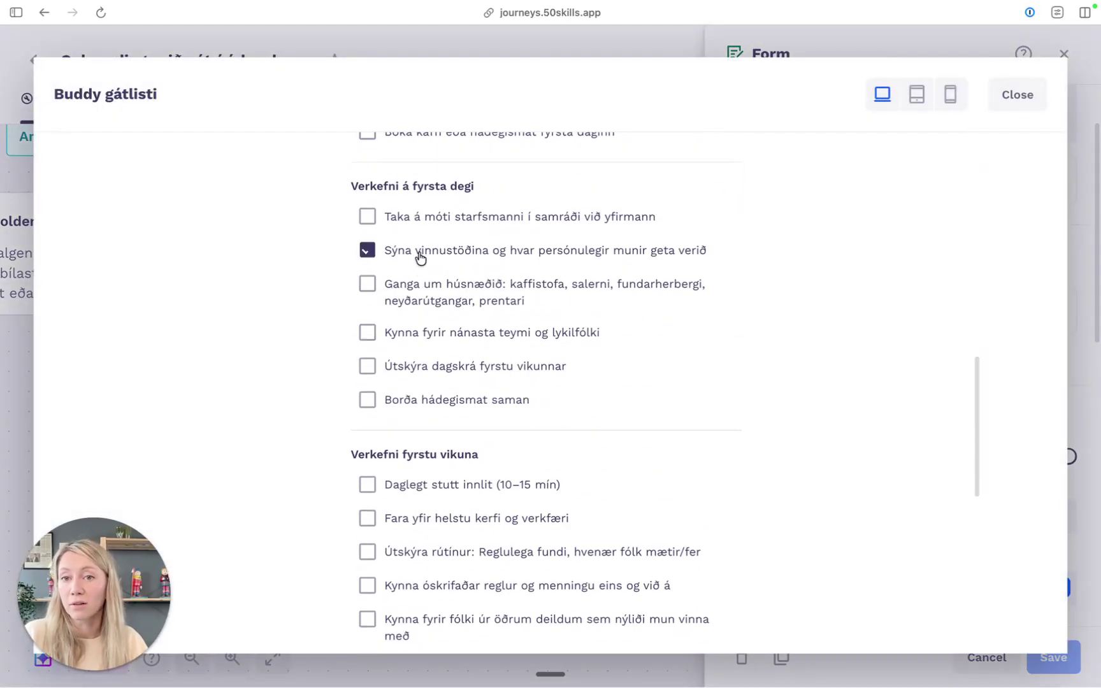
pyautogui.click(409, 333)
pyautogui.scroll(-1, 409, 474)
pyautogui.click(425, 457)
pyautogui.click(518, 521)
pyautogui.scroll(-1, 556, 489)
pyautogui.scroll(-2, 556, 489)
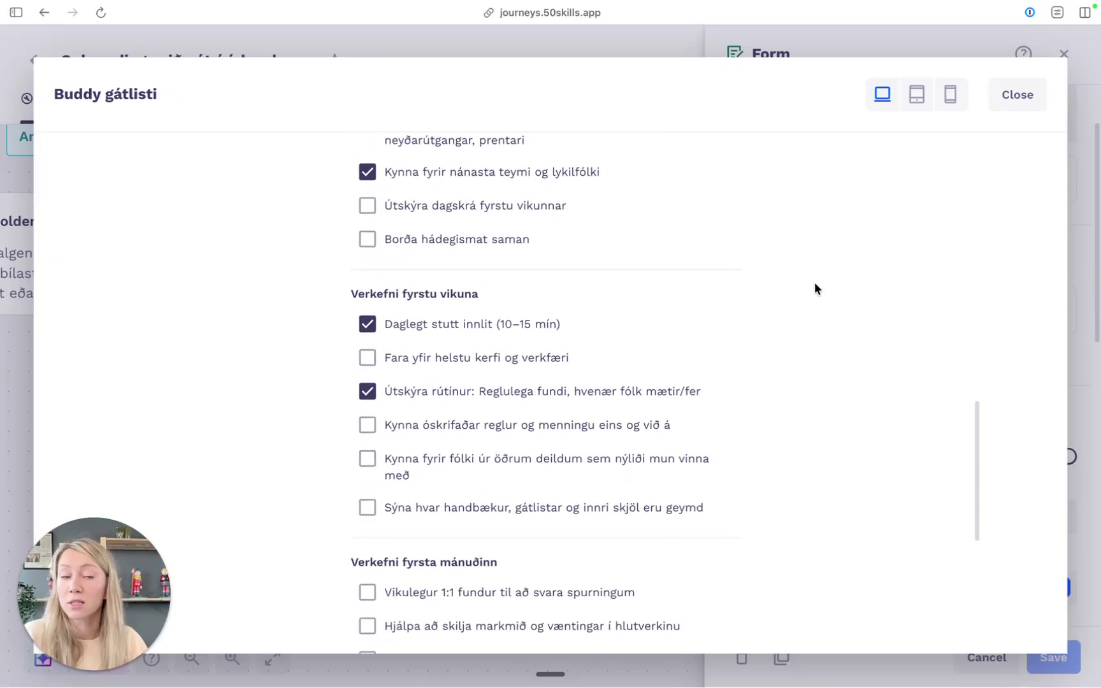
pyautogui.click(1023, 94)
pyautogui.click(1063, 53)
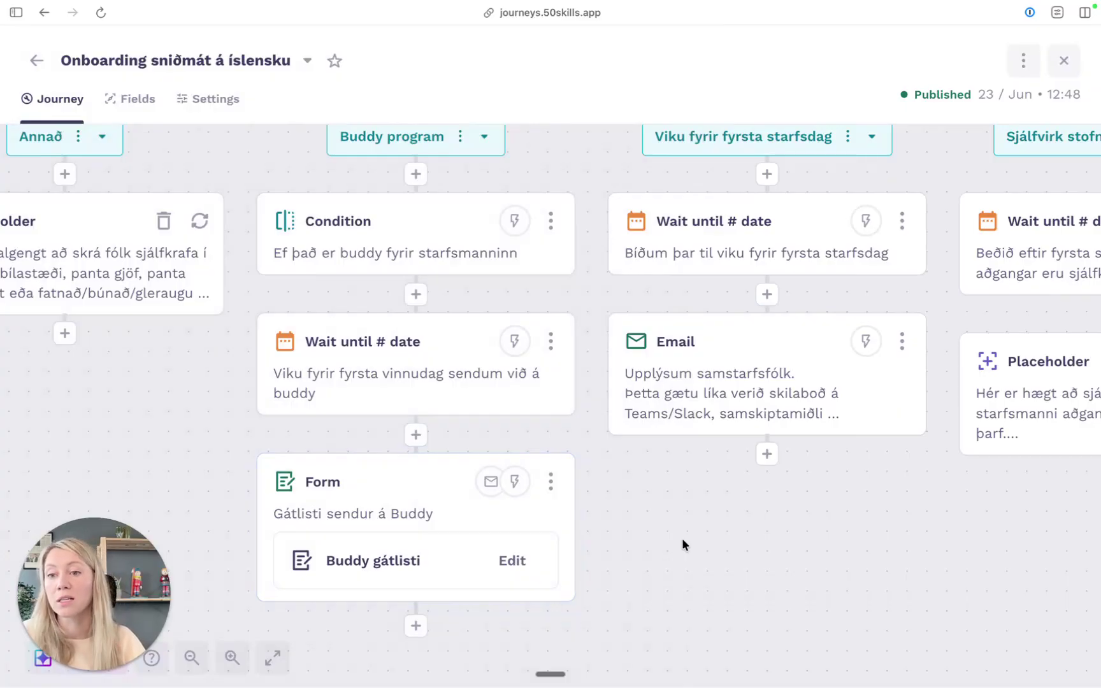
# Step: Open the coworker announcement Email in "Viku fyrir fyrsta starfsdag", review its message body, and close the settings
pyautogui.moveTo(734, 513); pyautogui.dragTo(605, 583)
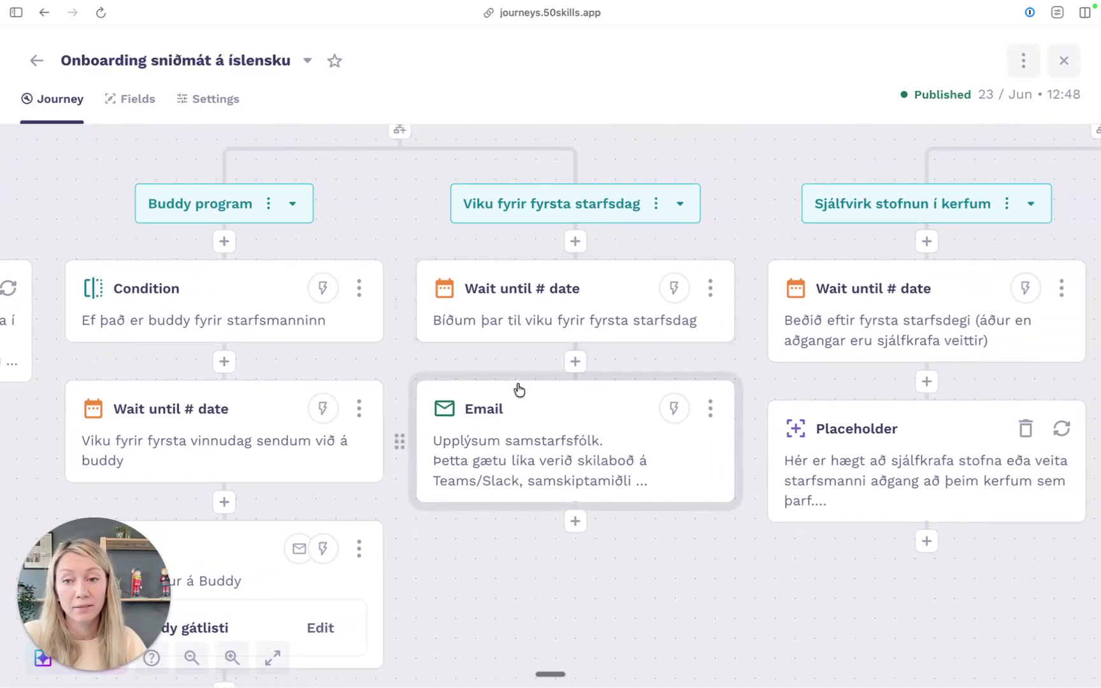
pyautogui.click(531, 449)
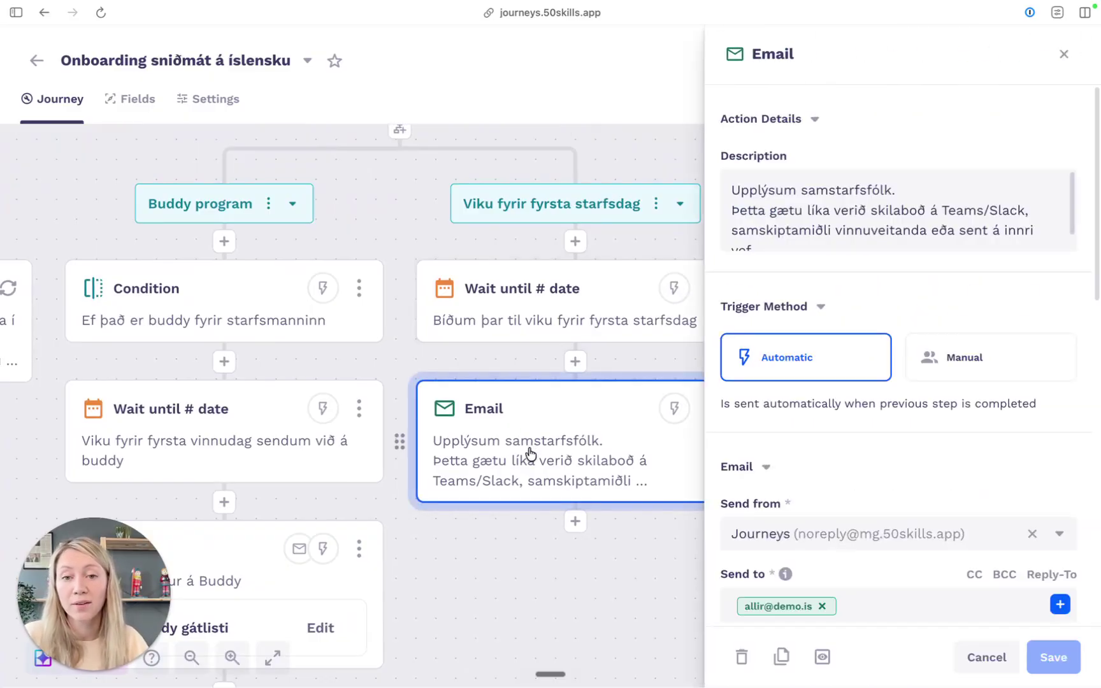
pyautogui.scroll(-1, 931, 259)
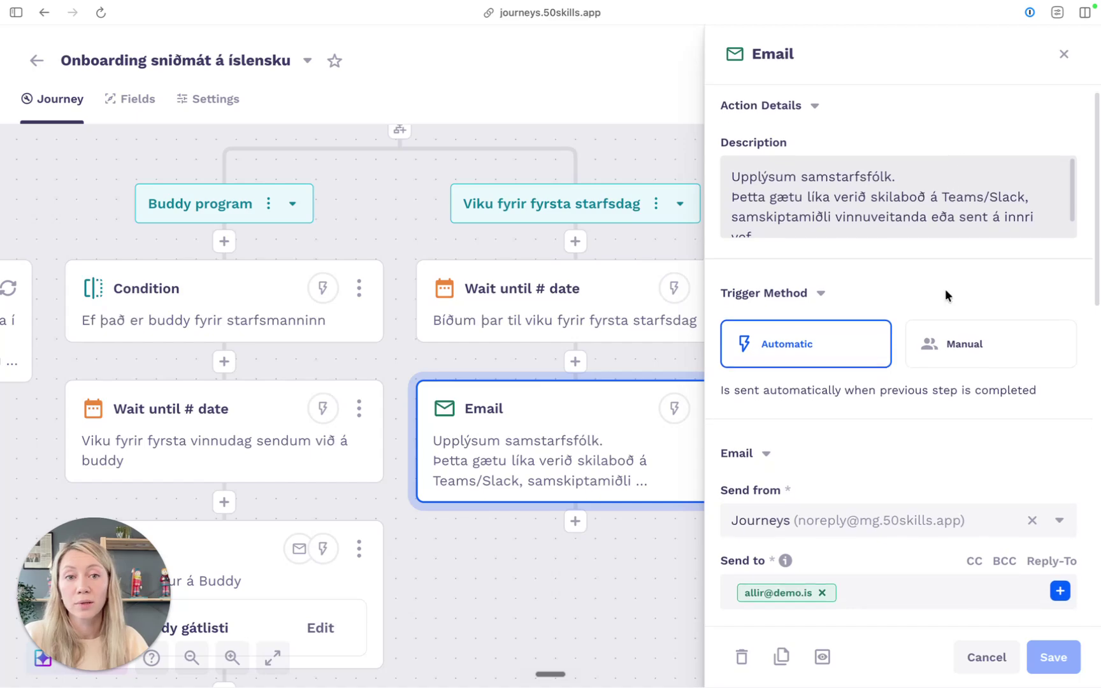
pyautogui.scroll(-15, 931, 265)
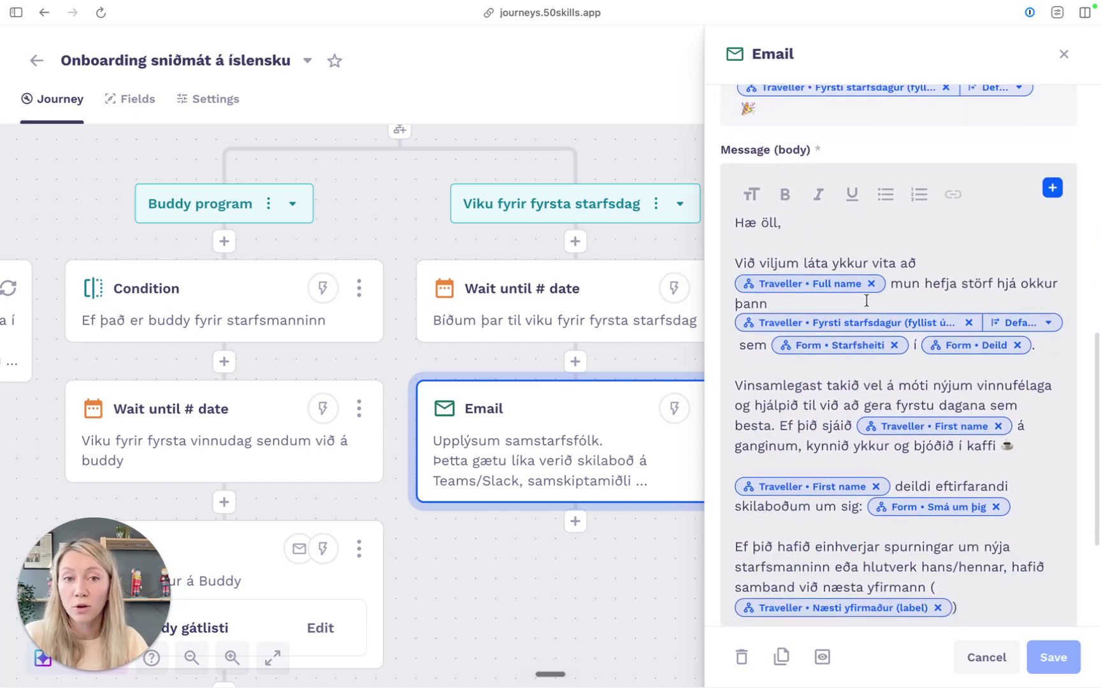
pyautogui.scroll(-1, 867, 300)
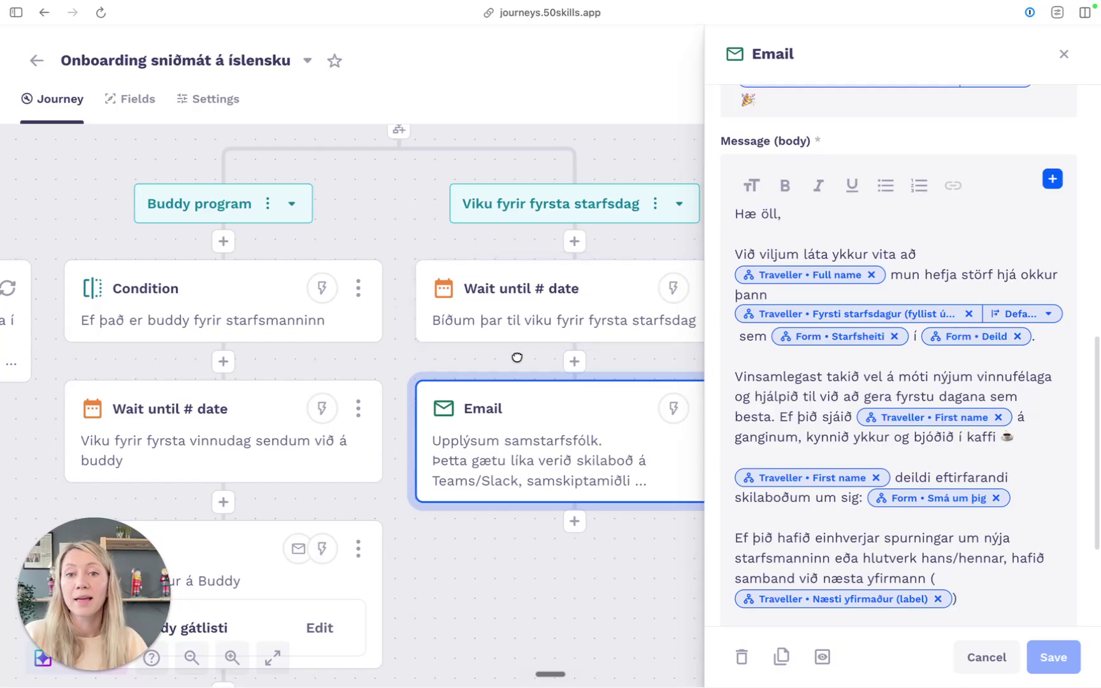
pyautogui.hscroll(2, 509, 357)
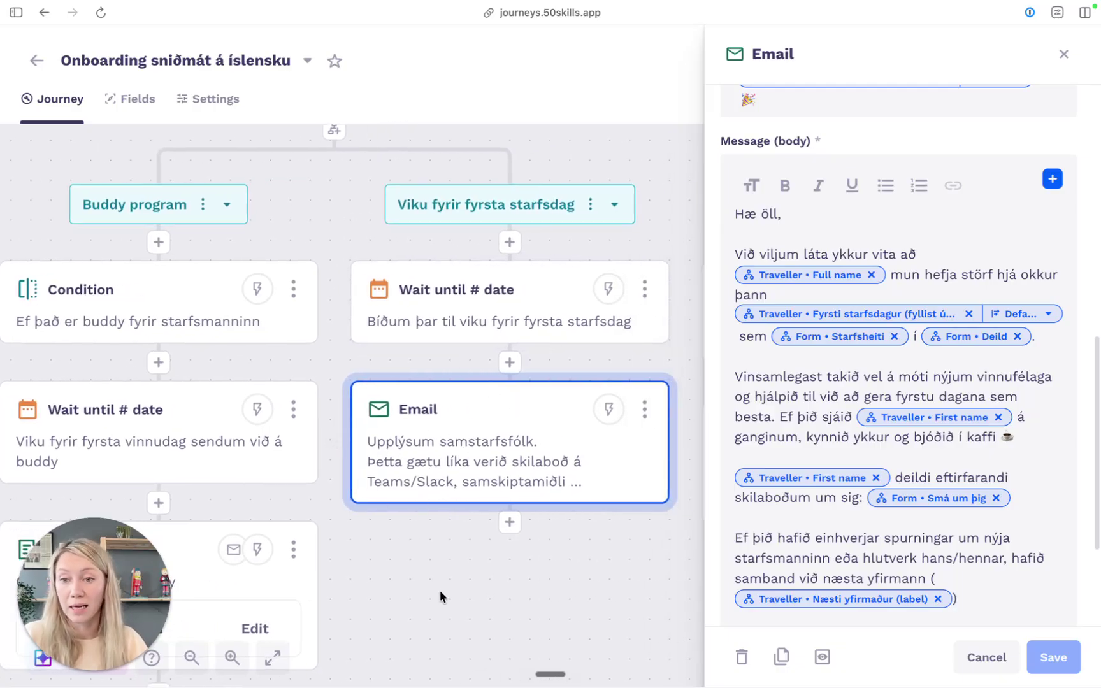
pyautogui.click(1062, 57)
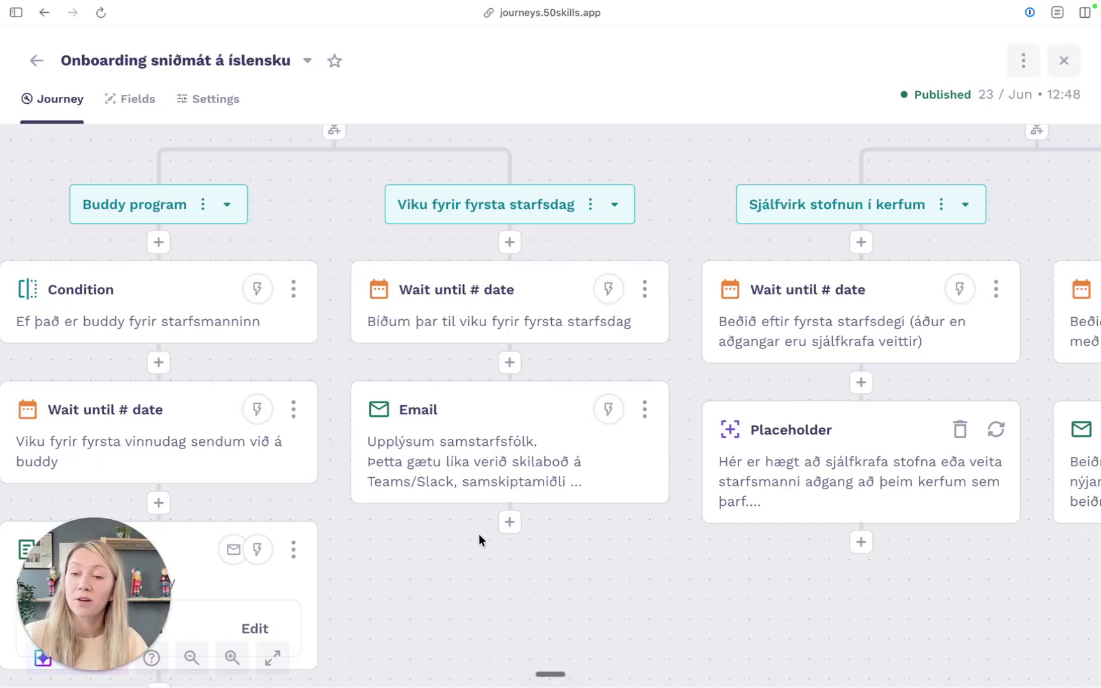
# Step: Reopen the coworker announcement Email, check the "Smá um þig" field in the message body, and close it
pyautogui.click(532, 468)
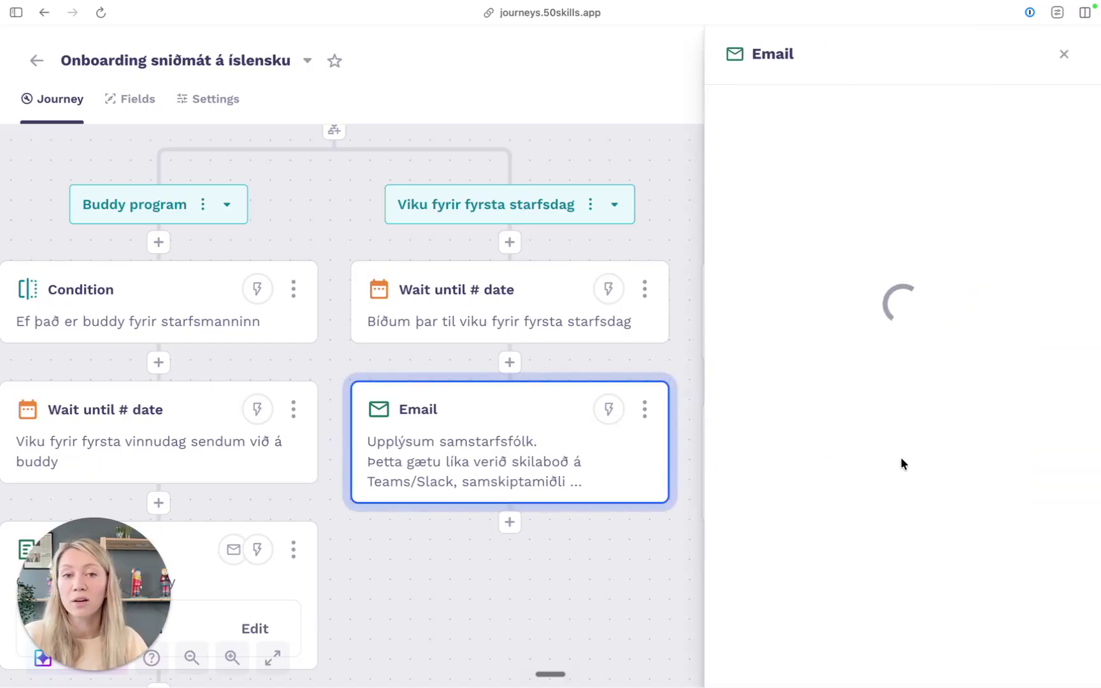
pyautogui.scroll(-5, 879, 421)
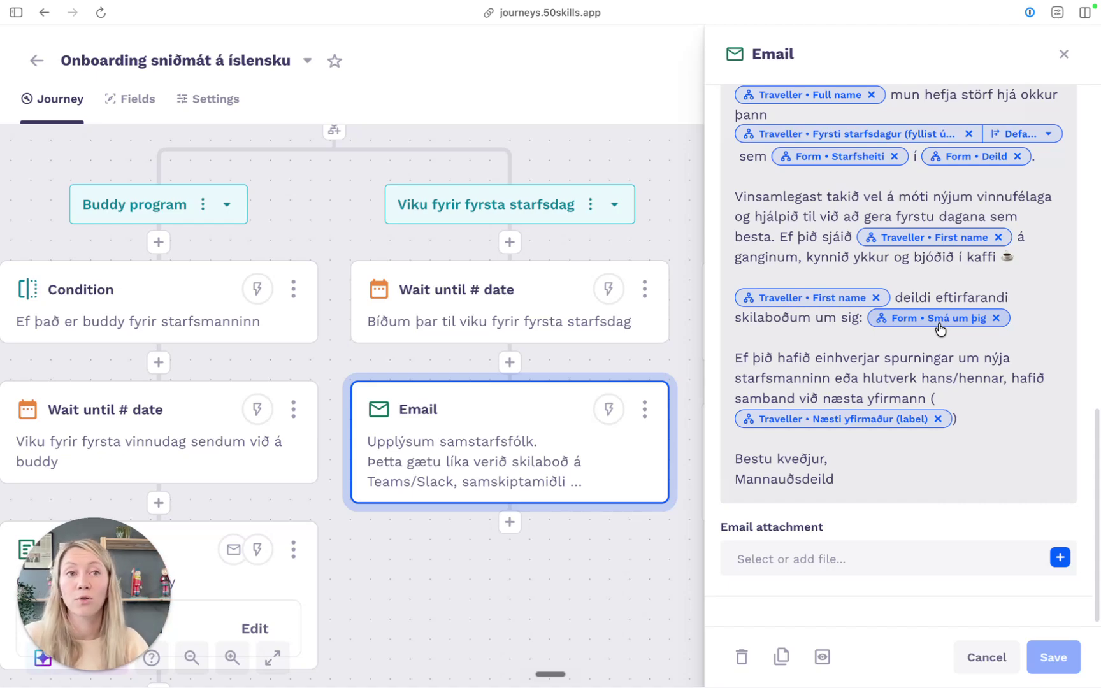
pyautogui.click(1062, 58)
# Step: Examine the "Sjálfvirk stofnun í kerfum" branch under "Aðgangar og búnaður", read its Placeholder description, and close it
pyautogui.moveTo(781, 183); pyautogui.dragTo(228, 364)
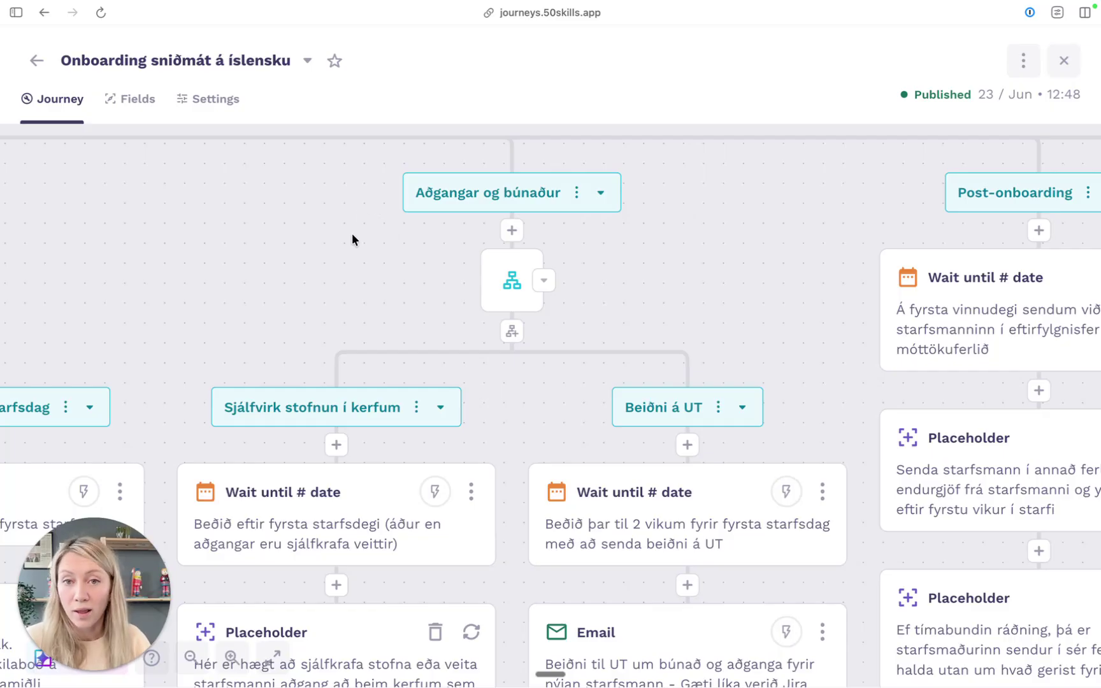
pyautogui.scroll(-1, 348, 276)
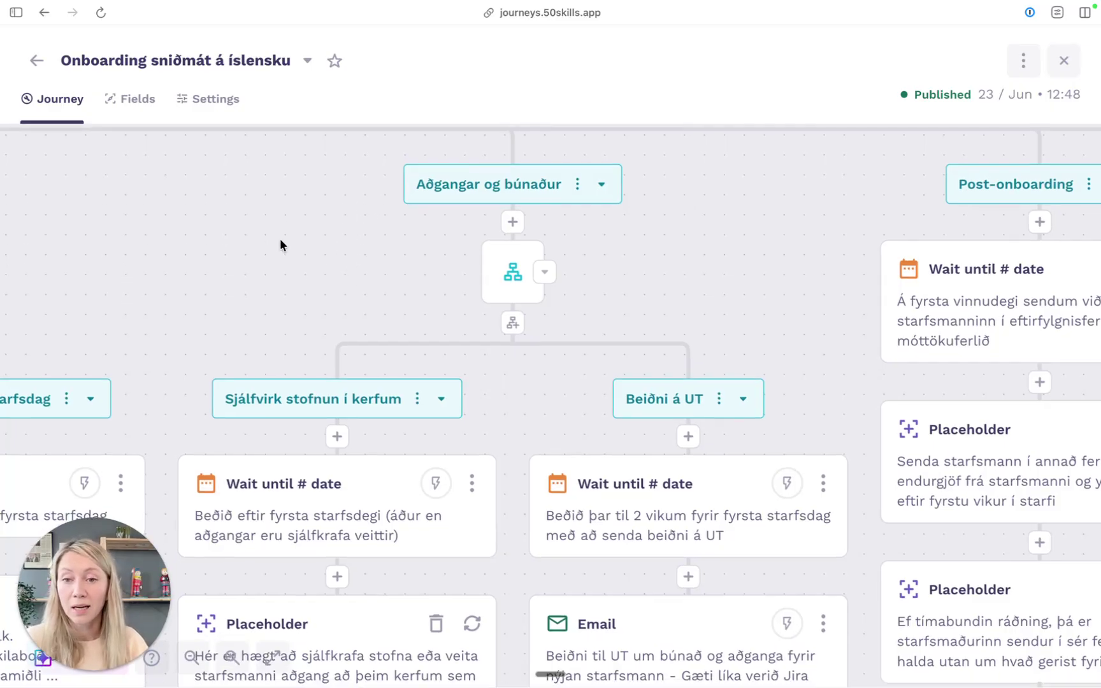
pyautogui.scroll(-3, 282, 235)
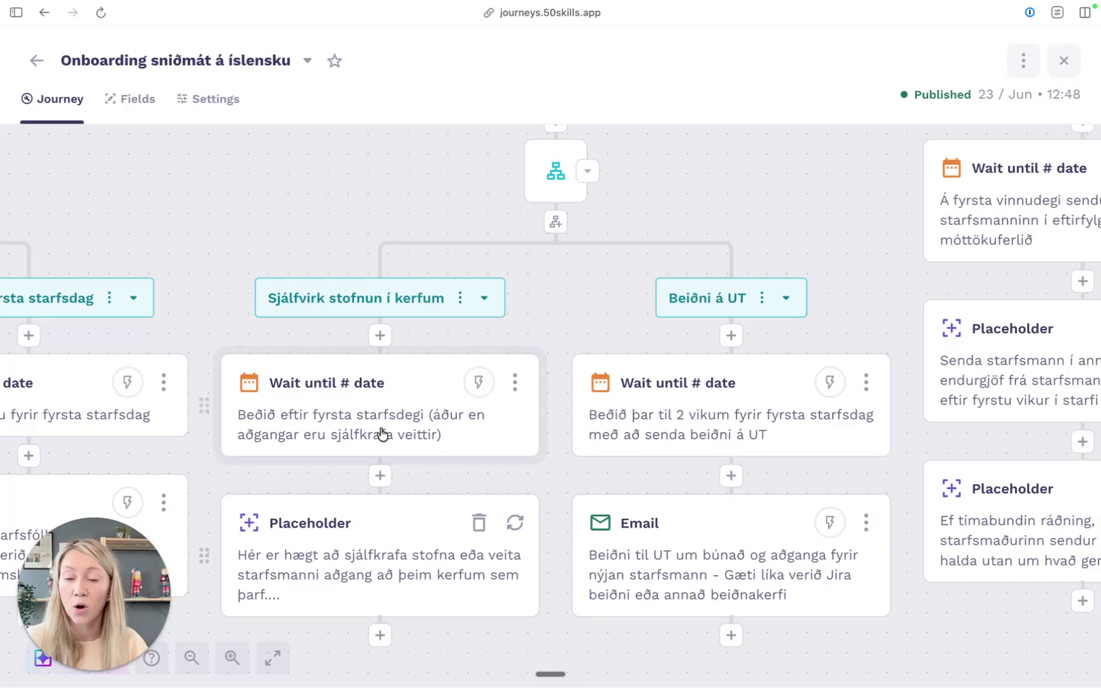
pyautogui.click(391, 544)
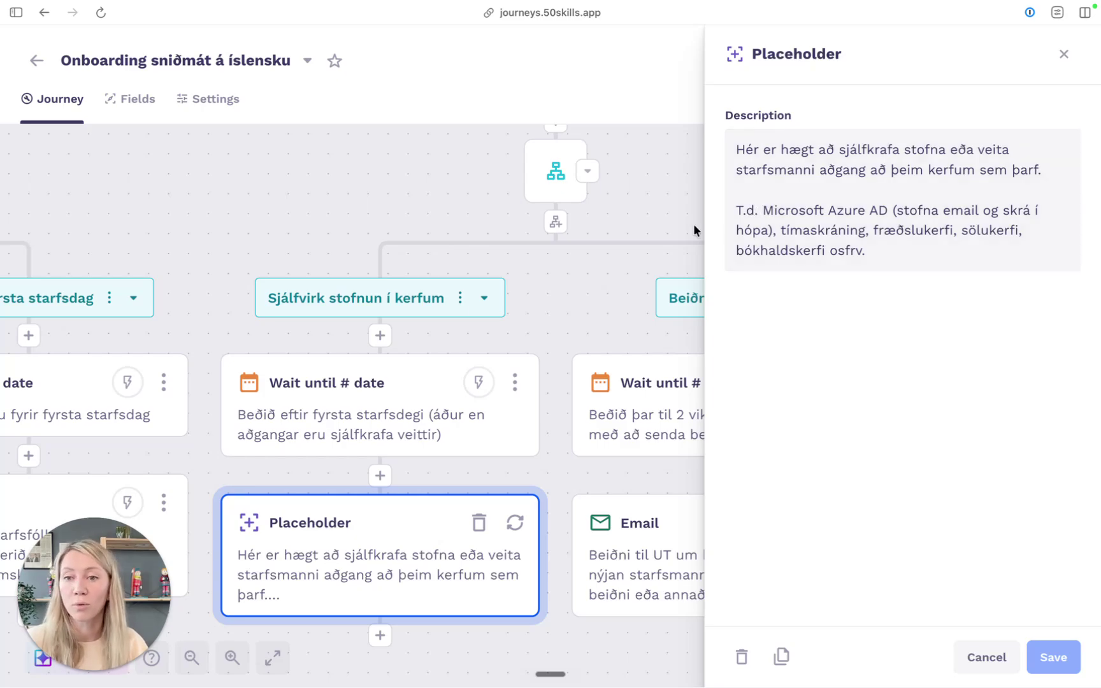
pyautogui.click(316, 181)
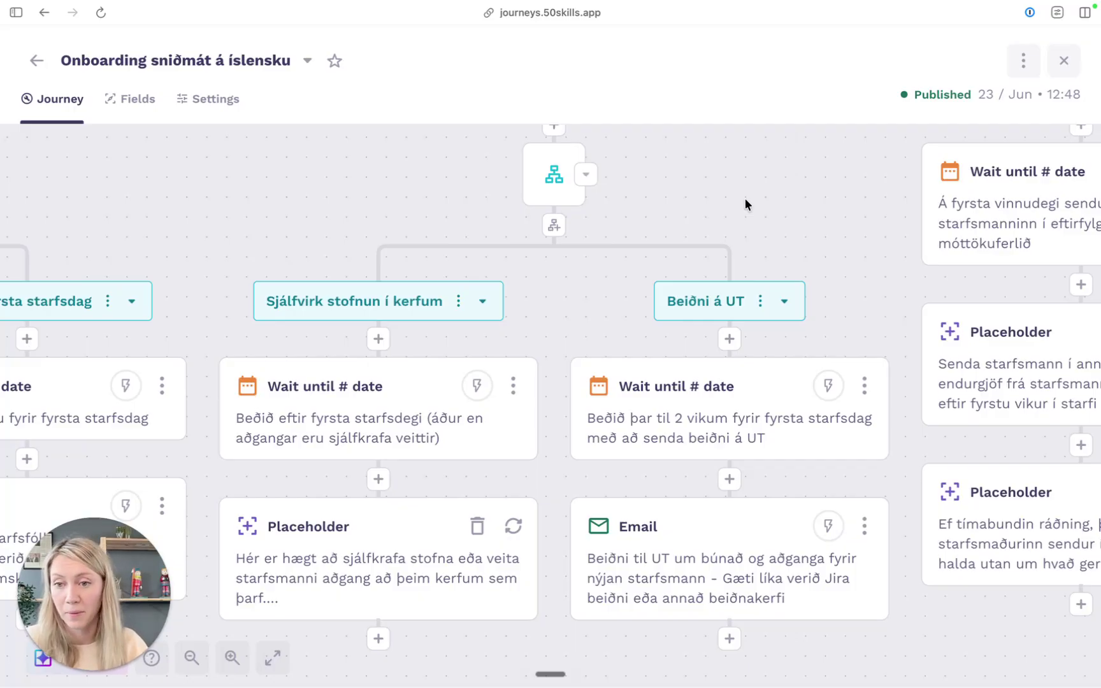
# Step: Open the Email in the "Beiðni á UT" branch, review its employee, job, access and equipment fields, and close it
pyautogui.moveTo(822, 262); pyautogui.dragTo(771, 239)
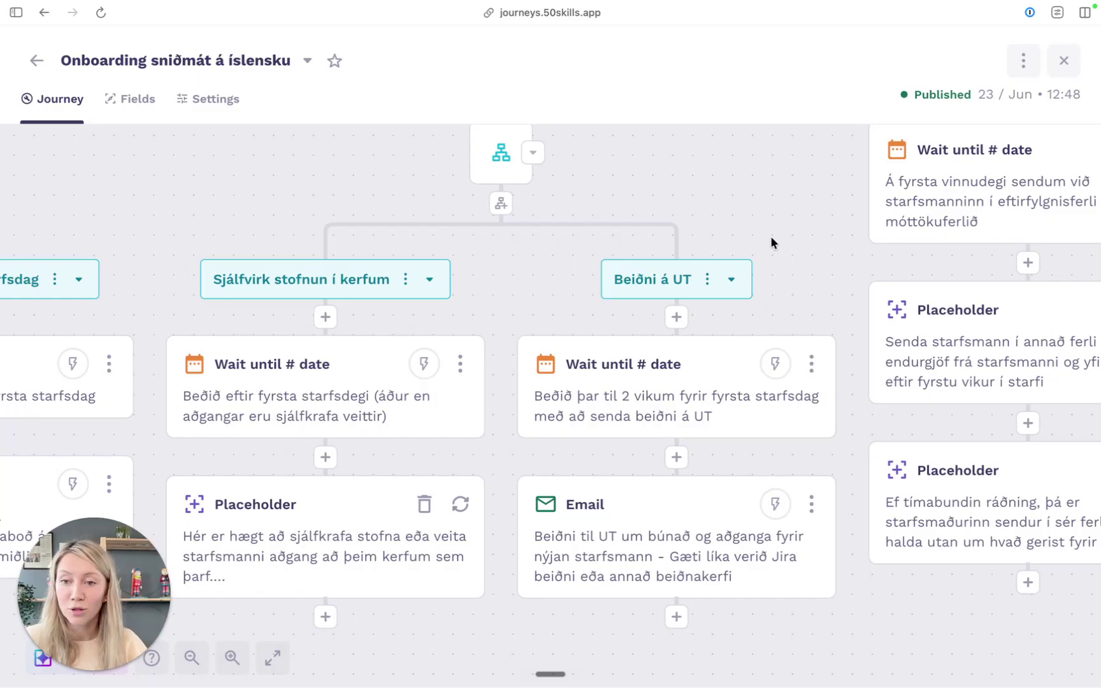
pyautogui.scroll(-1, 769, 253)
pyautogui.hscroll(1, 769, 252)
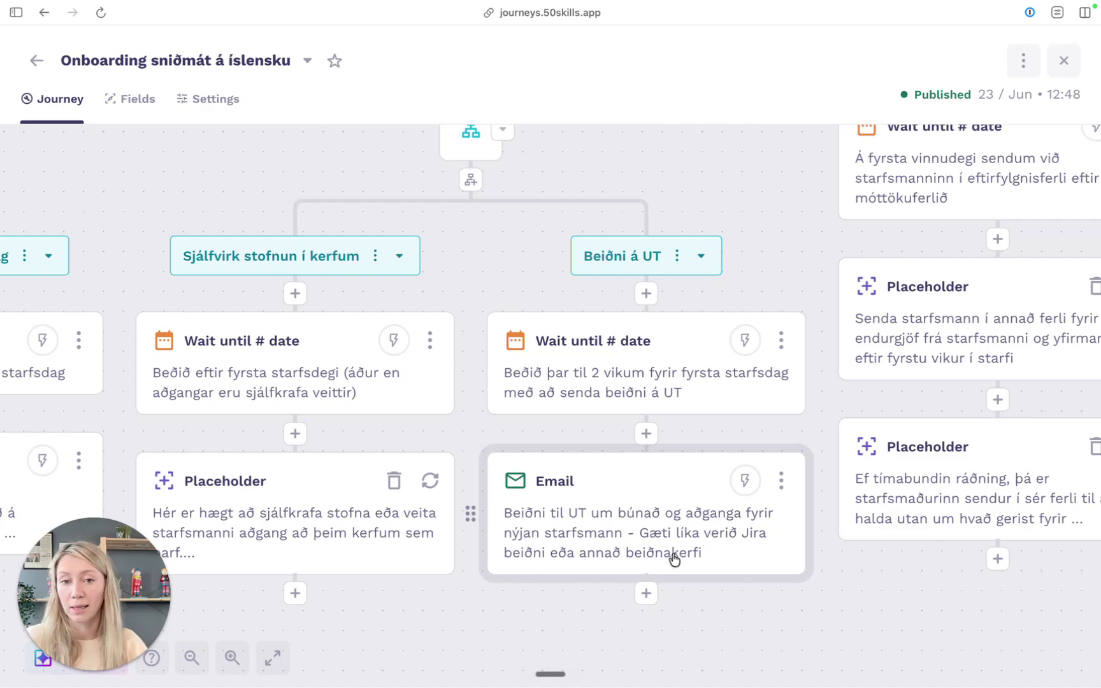
pyautogui.click(655, 540)
pyautogui.scroll(-10, 872, 479)
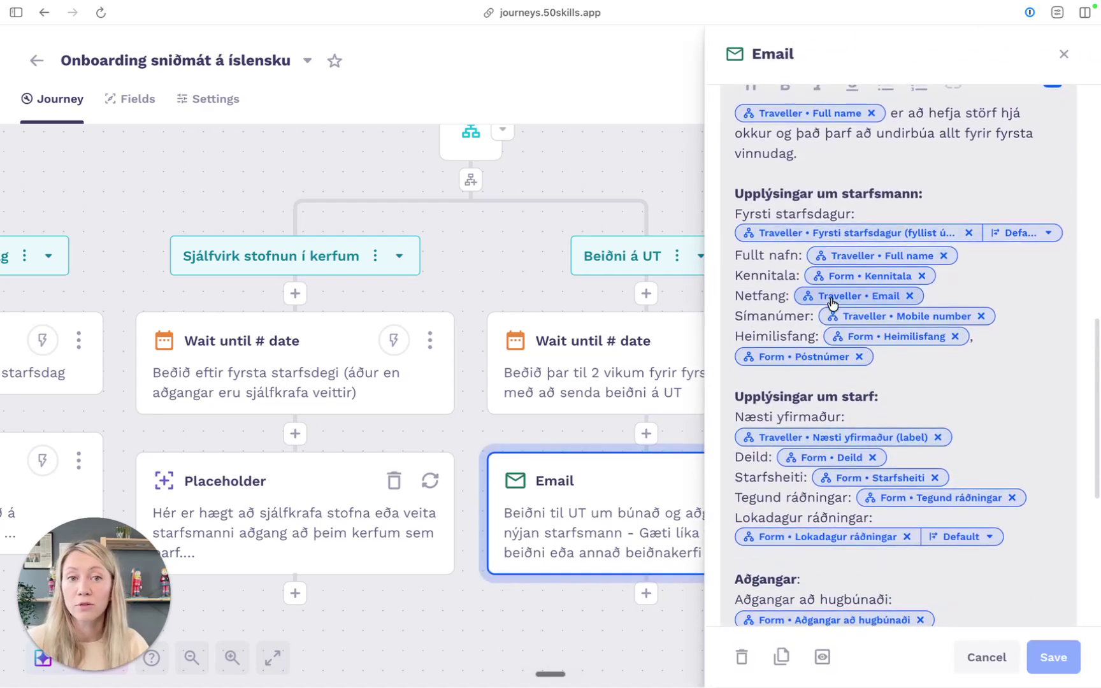
pyautogui.scroll(-3, 840, 299)
pyautogui.scroll(-1, 857, 389)
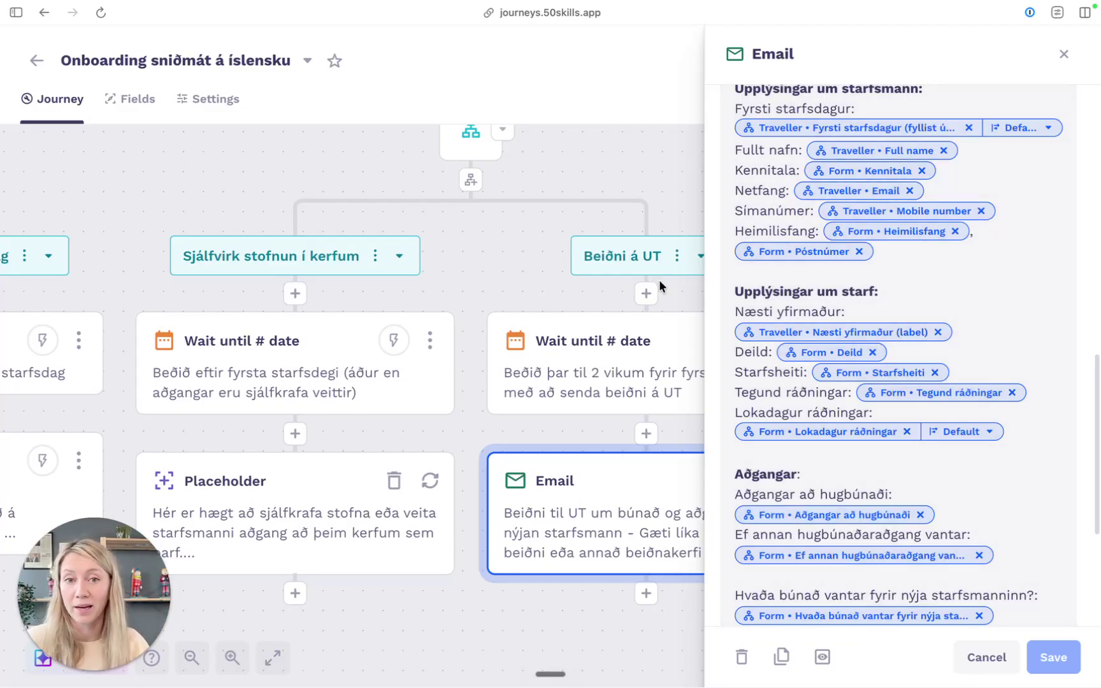
pyautogui.click(509, 274)
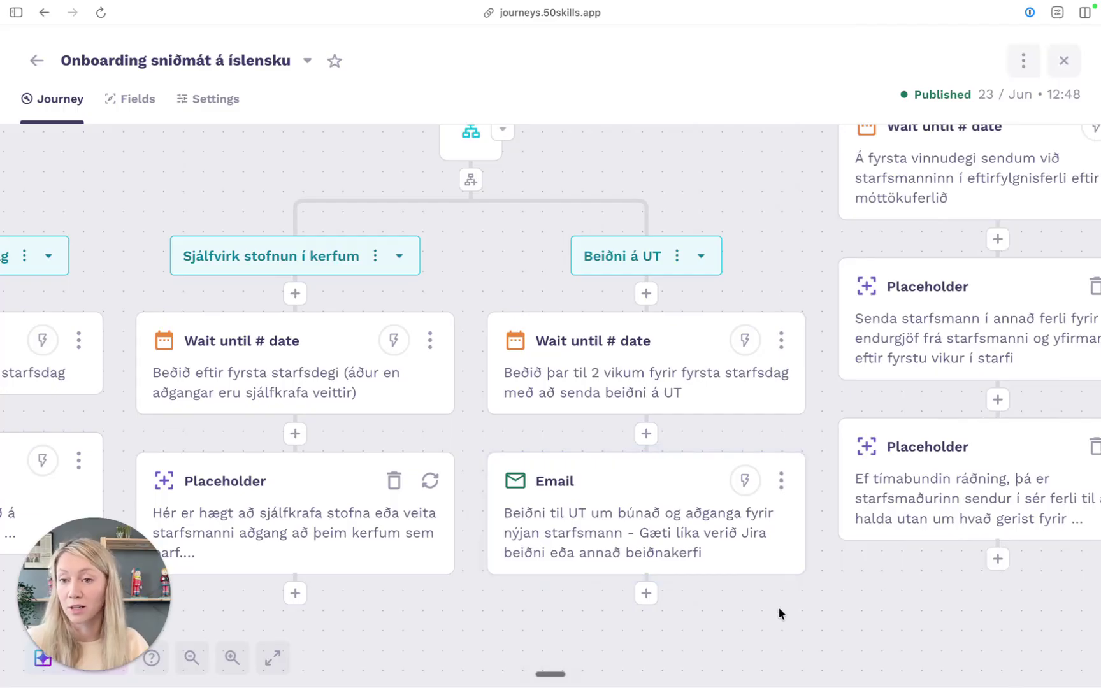
# Step: Examine the "Post-onboarding" branch with its Wait until # date step and two Placeholders
pyautogui.hscroll(2, 842, 613)
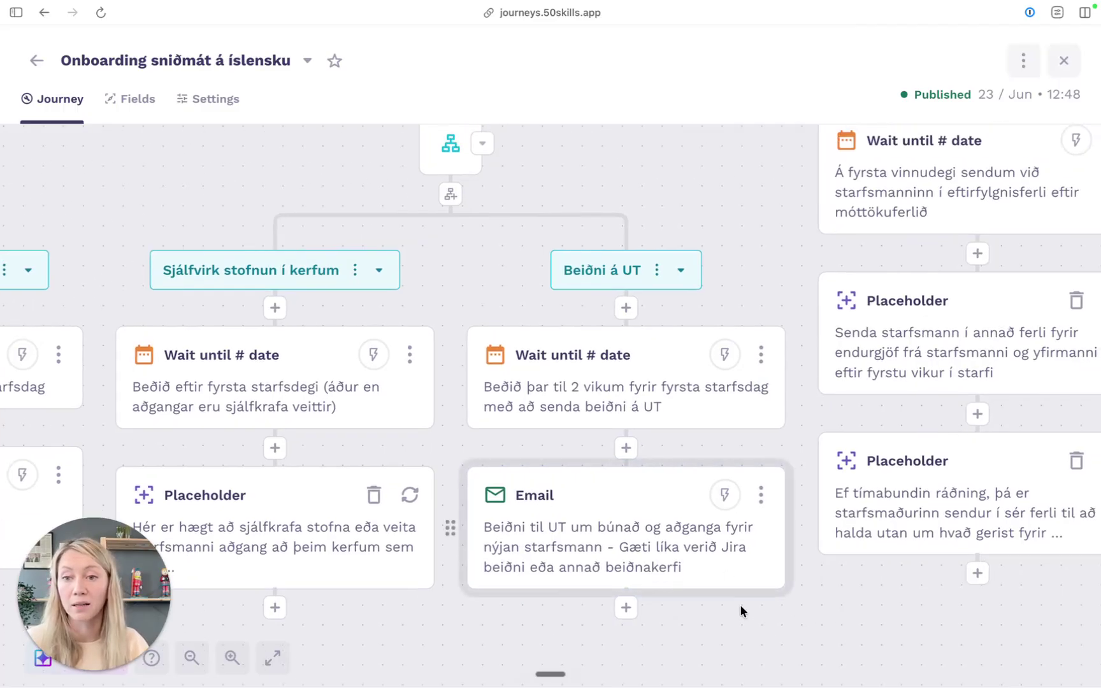
pyautogui.hscroll(5, 727, 638)
pyautogui.moveTo(660, 265); pyautogui.dragTo(327, 412)
pyautogui.moveTo(279, 325); pyautogui.dragTo(347, 261)
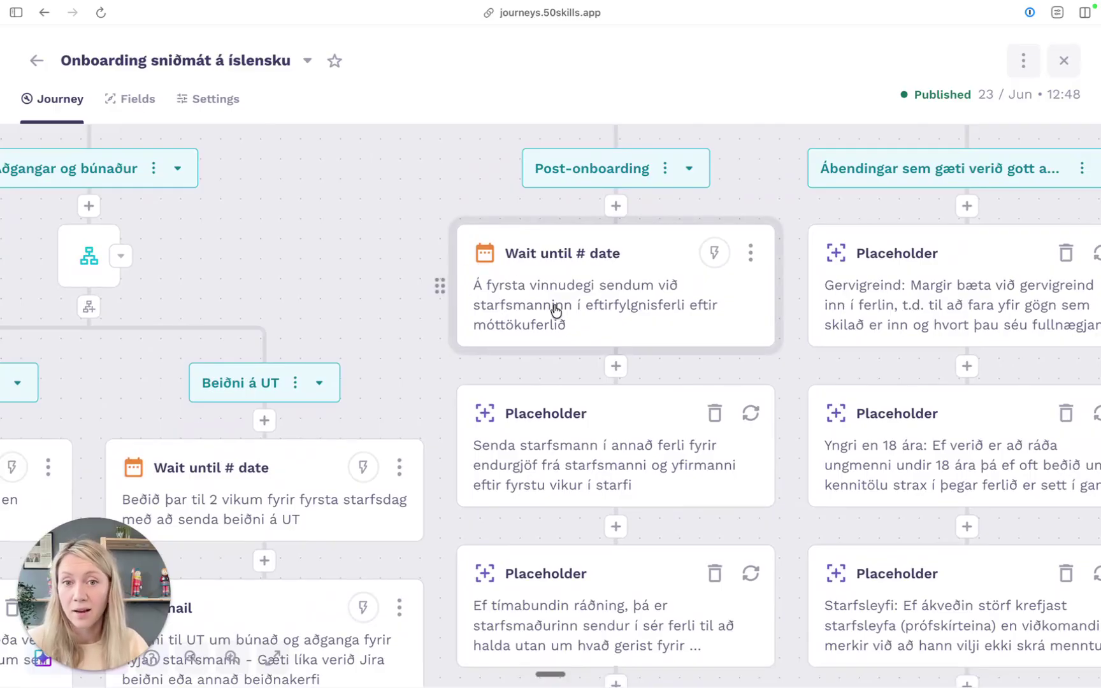
pyautogui.scroll(-2, 407, 353)
pyautogui.scroll(-1, 407, 353)
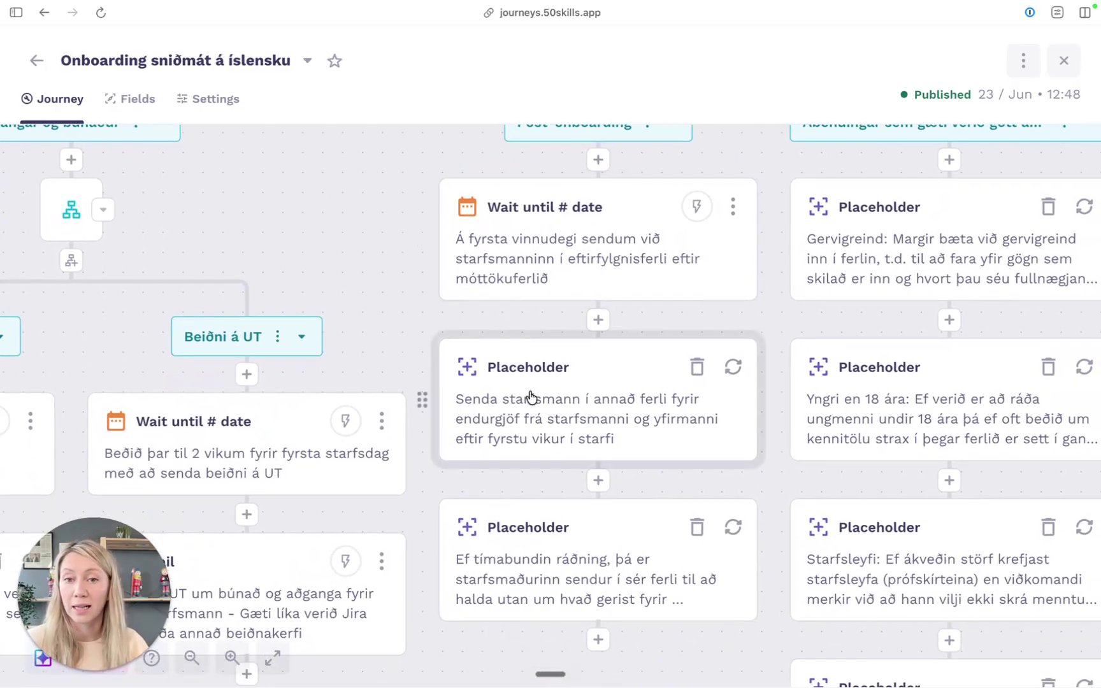
pyautogui.scroll(-1, 560, 417)
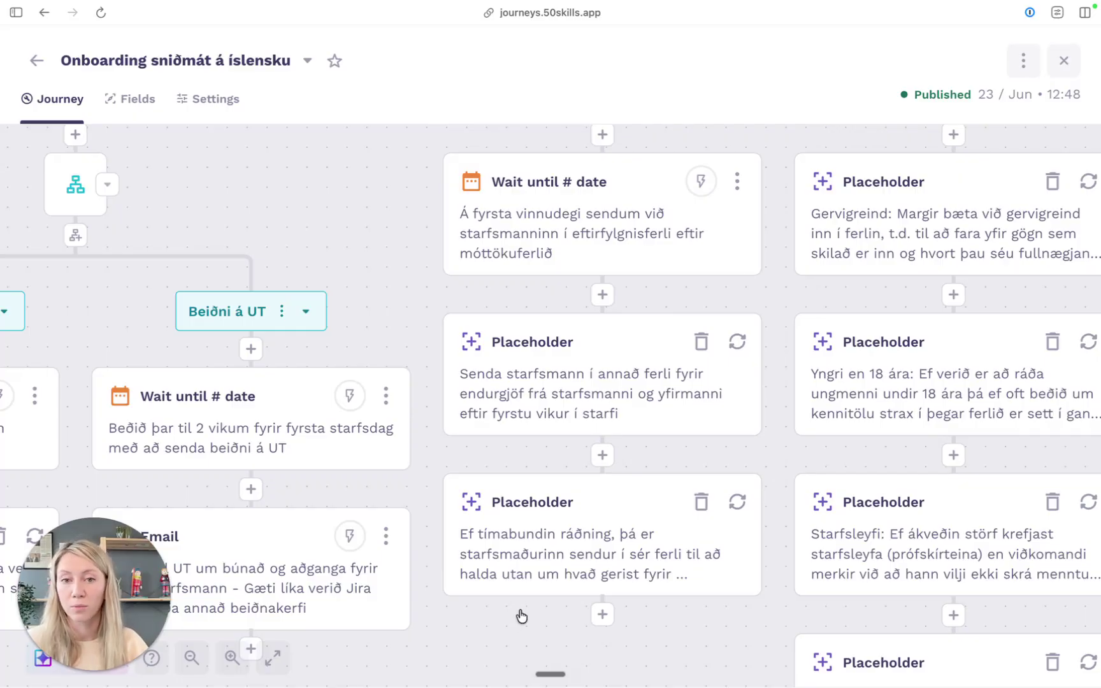
# Step: Examine the suggestion Placeholders in the "Ábendingar" branch, from Gervigreind and Yngri en 18 ára down to Starfsmannafélag and Skjölun
pyautogui.moveTo(781, 290); pyautogui.dragTo(370, 396)
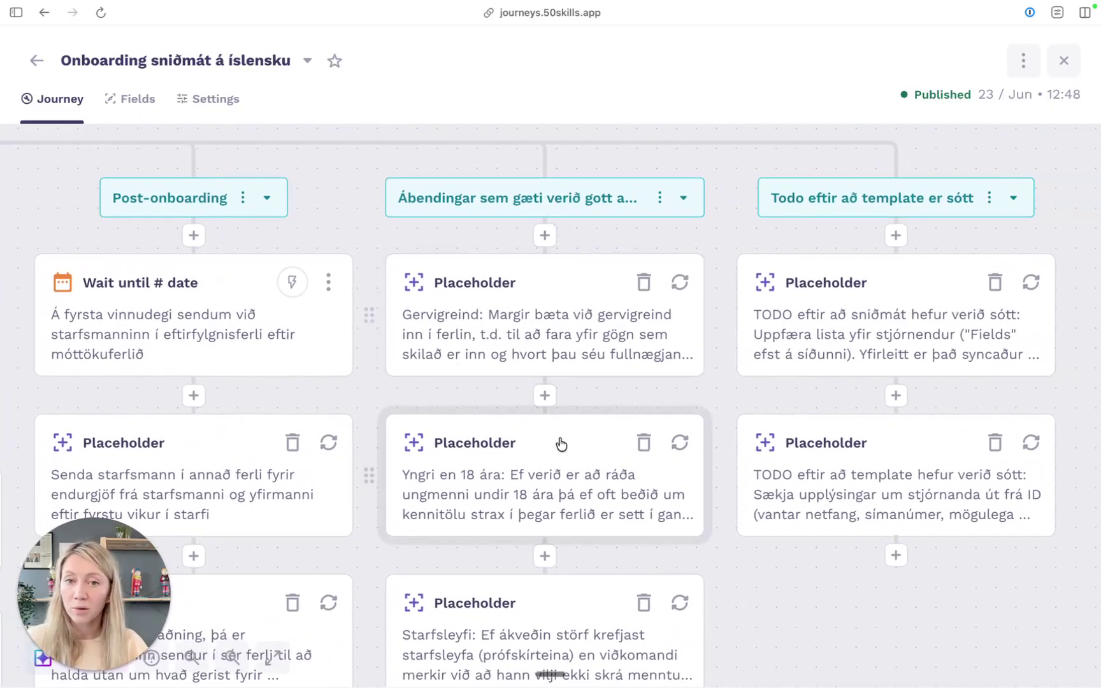
pyautogui.scroll(-3, 549, 453)
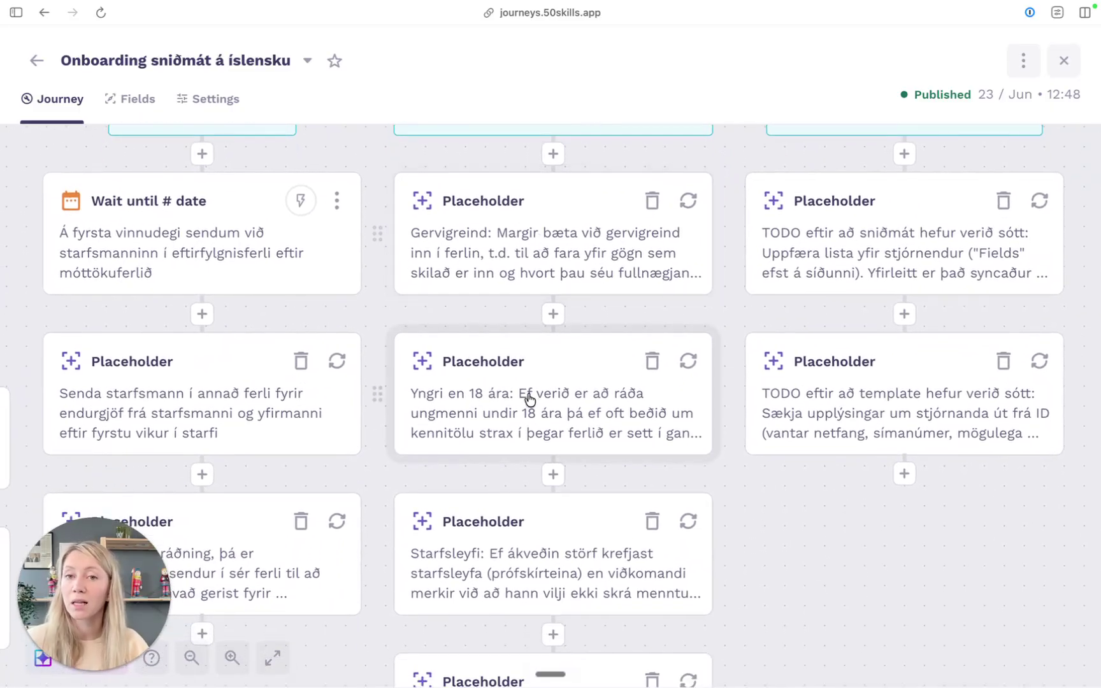
pyautogui.scroll(-2, 535, 414)
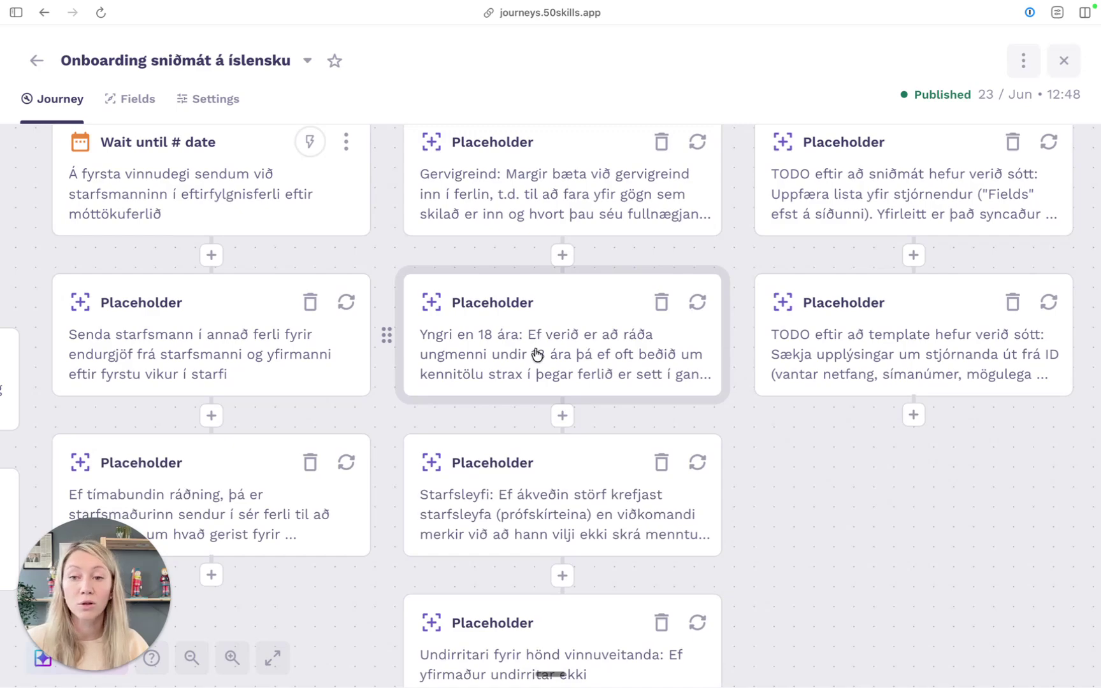
pyautogui.moveTo(529, 494); pyautogui.dragTo(516, 331)
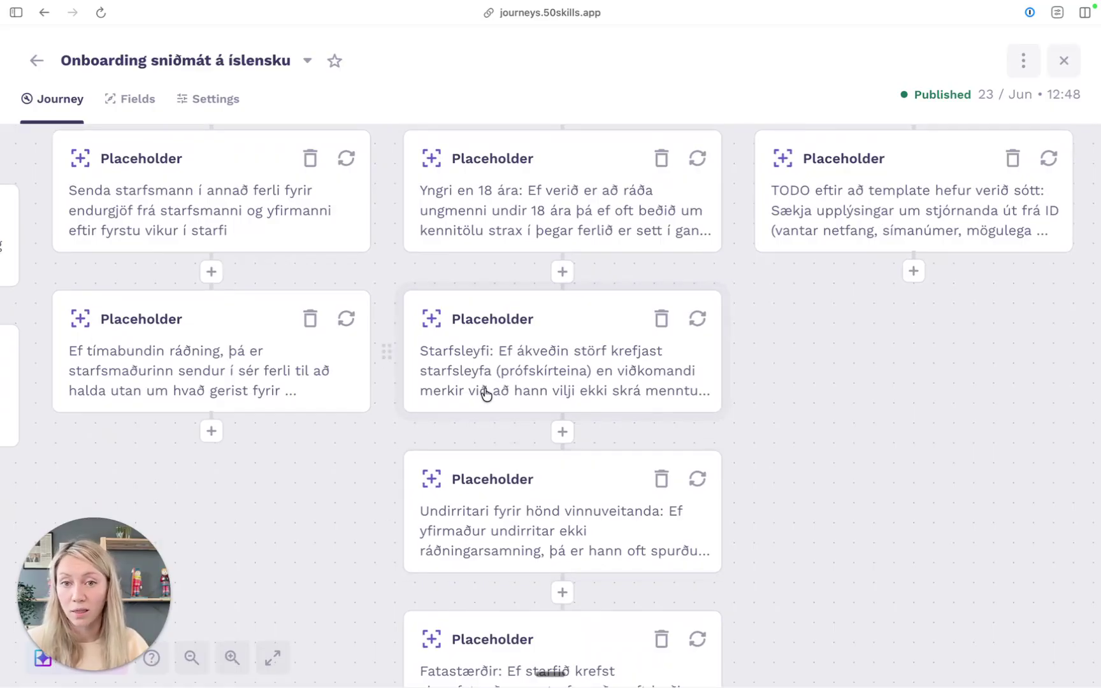
pyautogui.moveTo(710, 553); pyautogui.dragTo(653, 370)
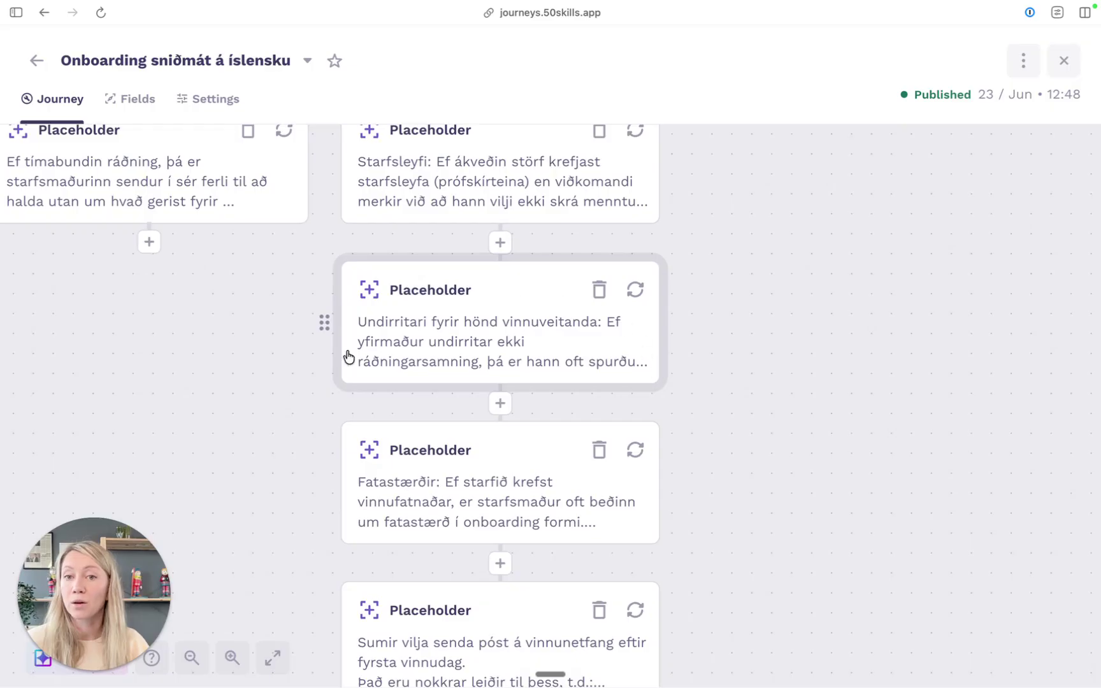
pyautogui.moveTo(293, 528); pyautogui.dragTo(302, 309)
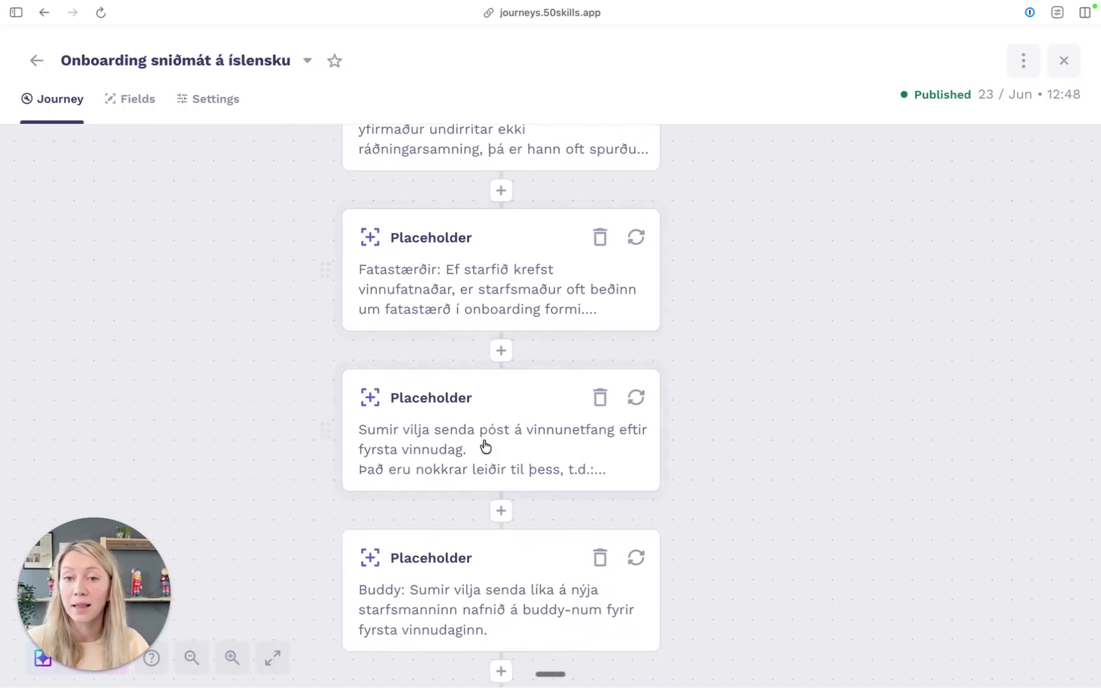
pyautogui.scroll(-1, 598, 503)
pyautogui.scroll(-5, 639, 555)
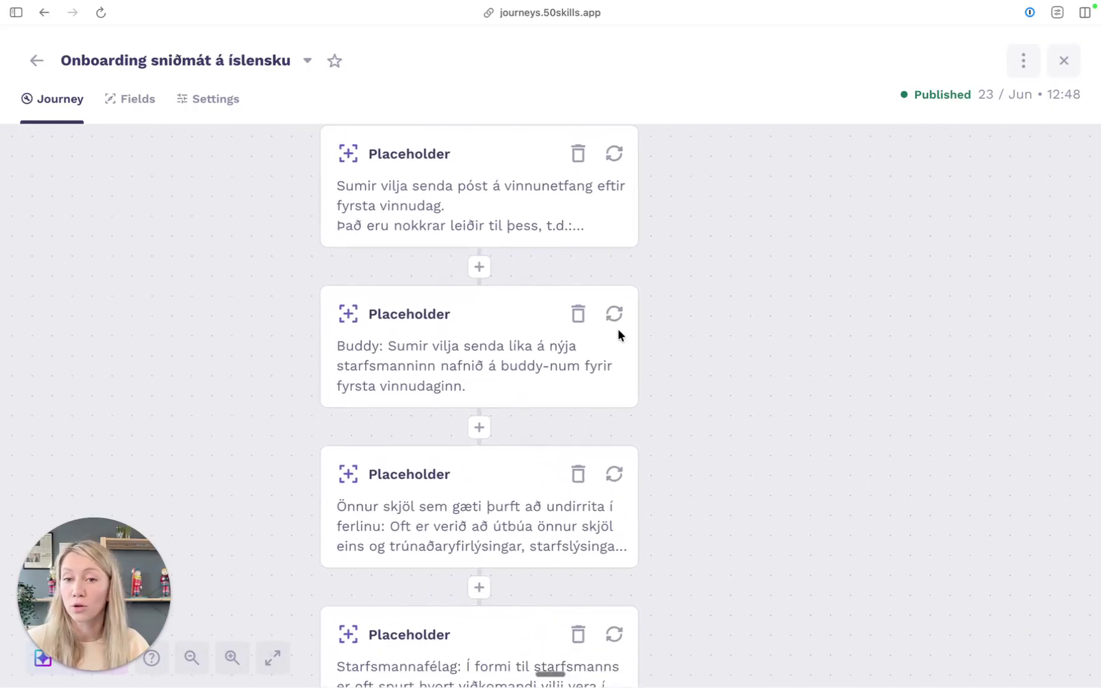
pyautogui.moveTo(663, 602); pyautogui.dragTo(682, 460)
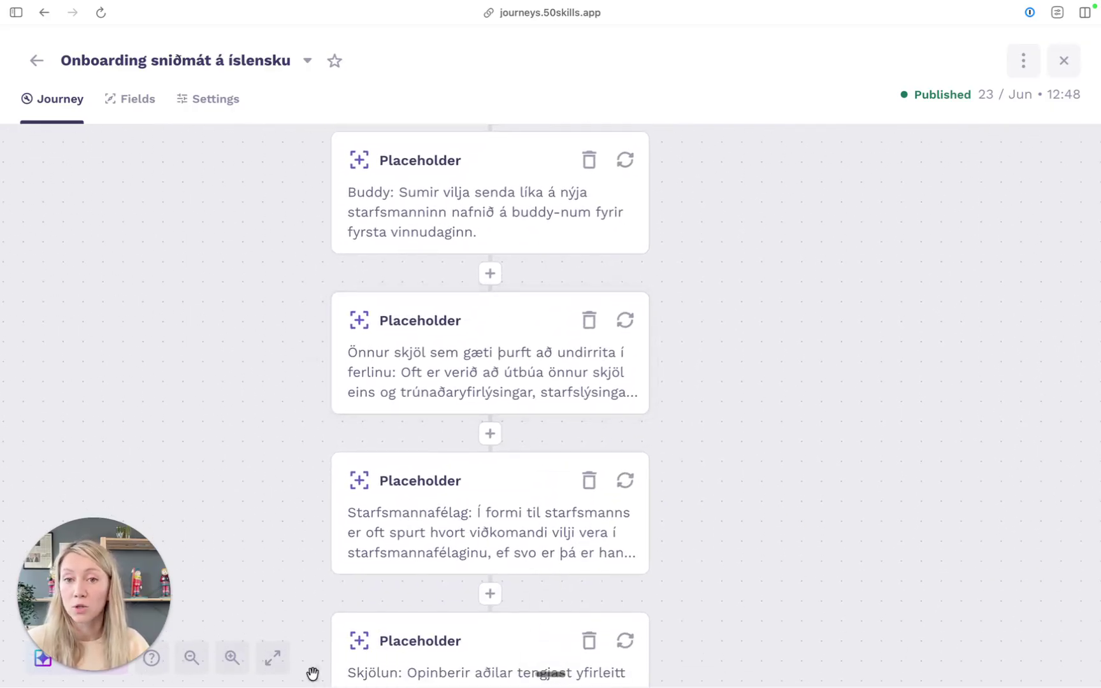
pyautogui.scroll(-5, 295, 508)
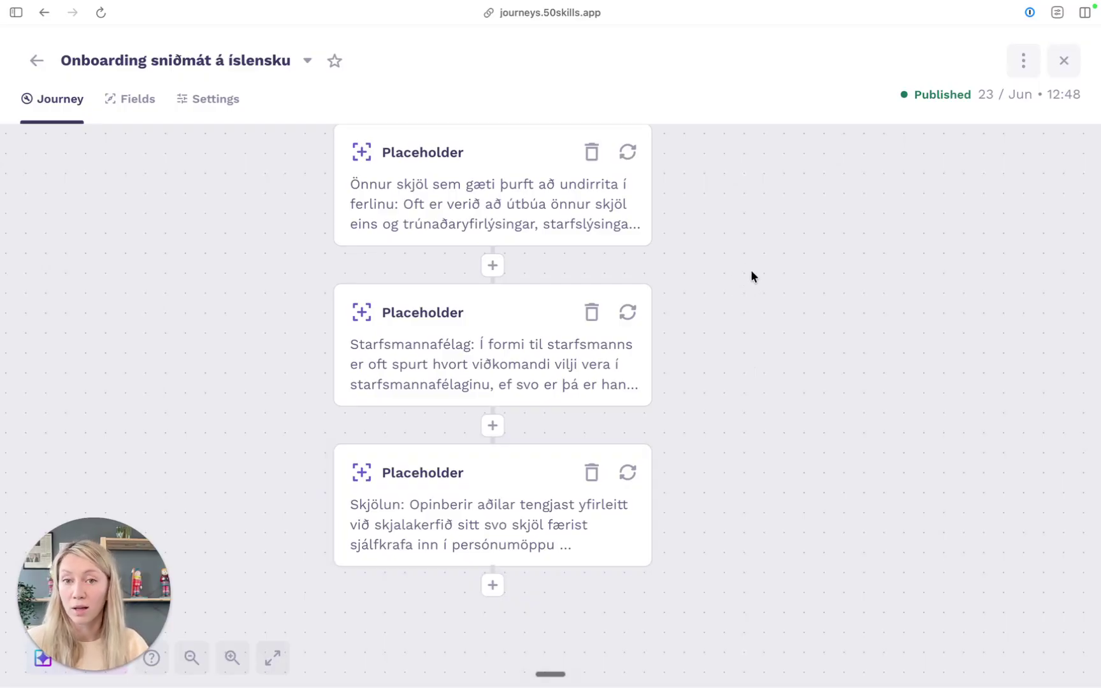
# Step: Review the two TODO Placeholders in the "Todo eftir að template er sótt" branch
pyautogui.scroll(15, 688, 558)
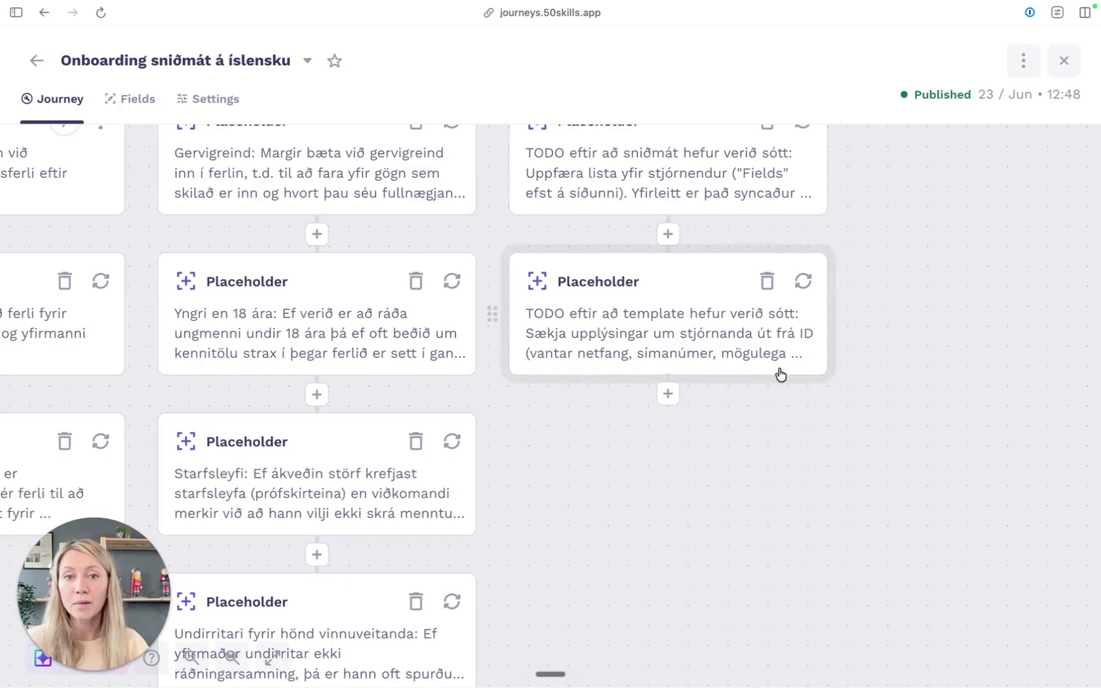
pyautogui.scroll(5, 780, 370)
pyautogui.hscroll(-2, 780, 370)
pyautogui.hscroll(-1, 656, 221)
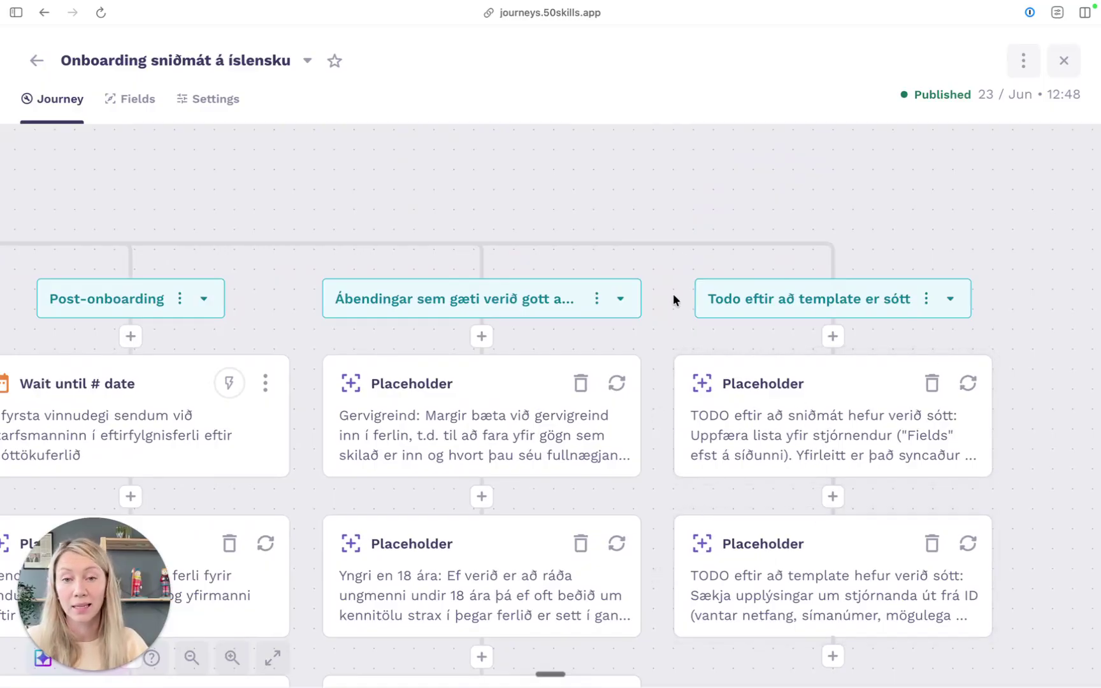
# Step: Return to the feedback Placeholder in the "Post-onboarding" branch and bring up the "Endurgjöf eftir onboarding (post-onboarding)" journey
pyautogui.hscroll(-10, 482, 224)
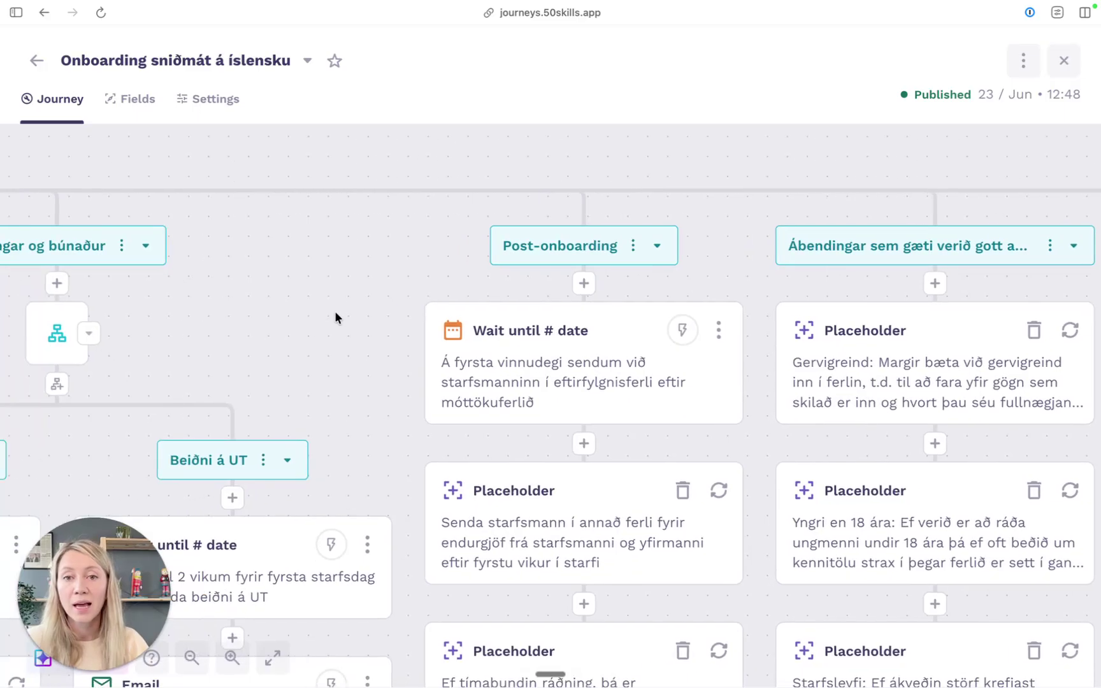
pyautogui.scroll(-2, 359, 432)
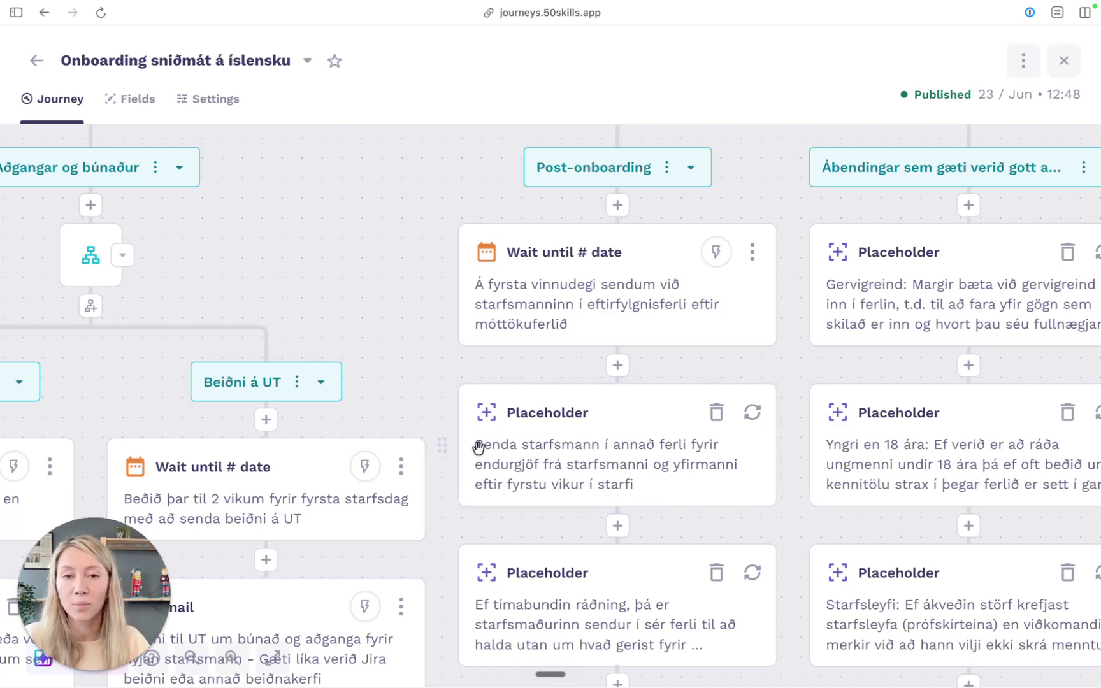
pyautogui.click(582, 452)
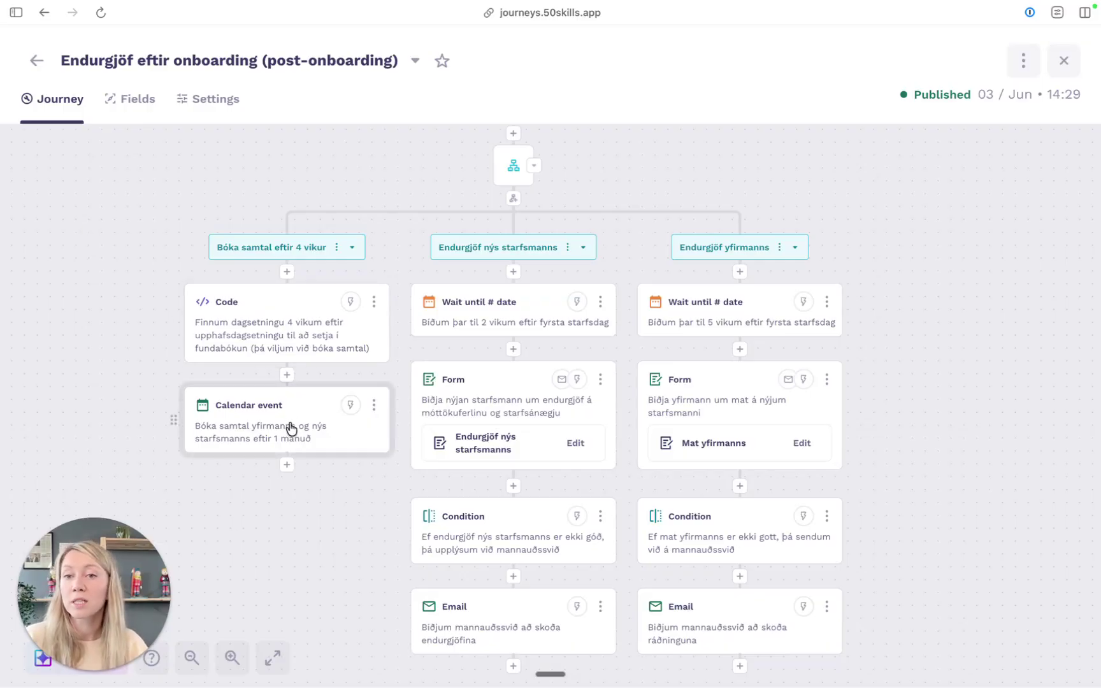
# Step: Open the Calendar event in the "Bóka samtal eftir 4 vikur" branch, review its description, organizer, date, duration and attendees, and close it
pyautogui.click(308, 433)
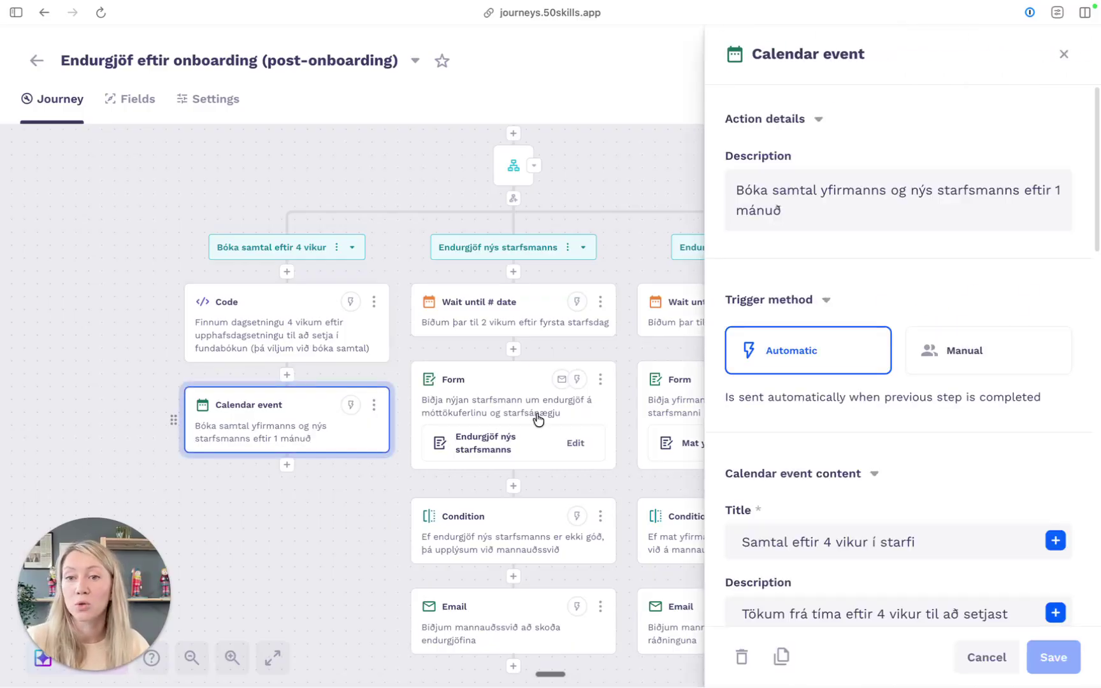
pyautogui.scroll(-7, 952, 448)
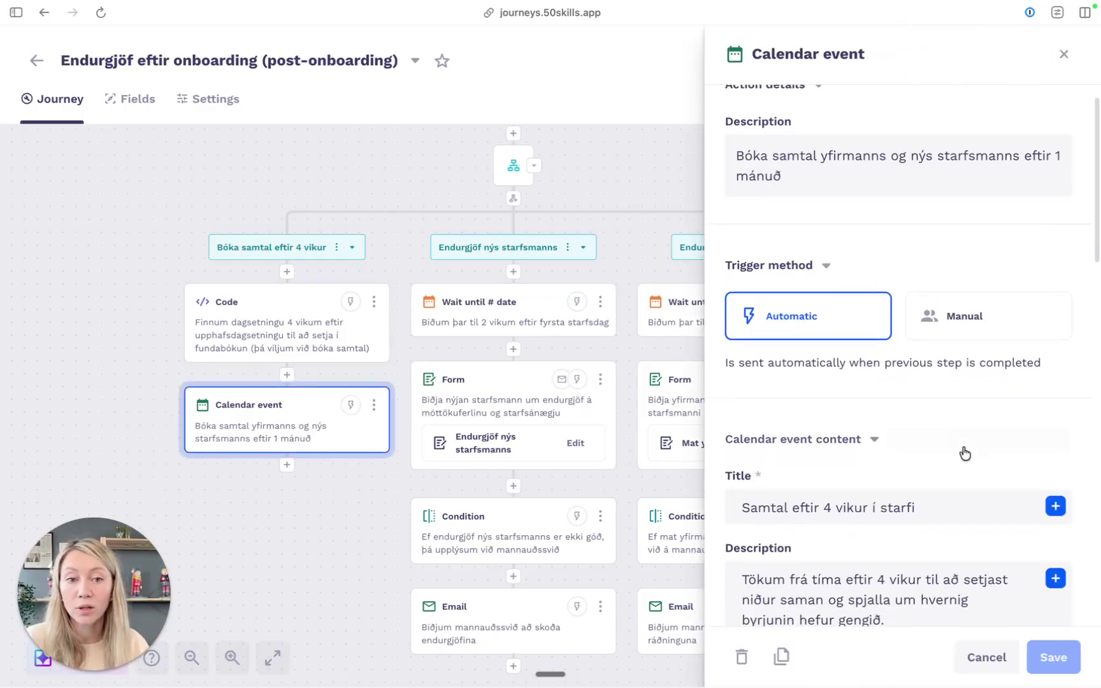
pyautogui.scroll(-4, 878, 434)
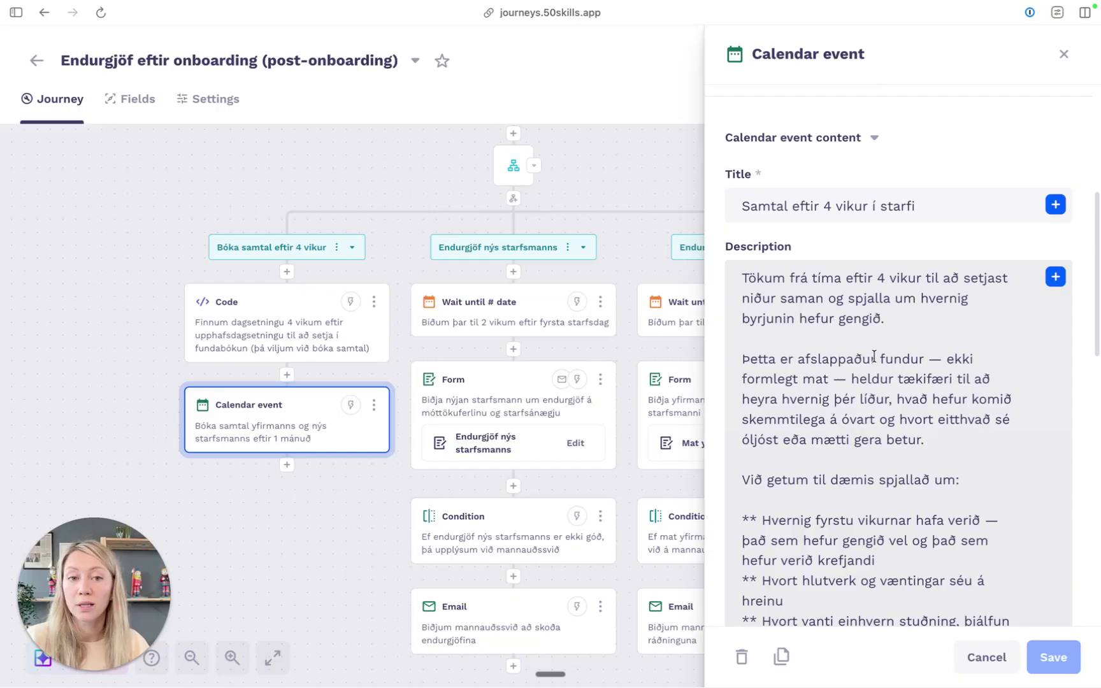
pyautogui.scroll(-20, 871, 350)
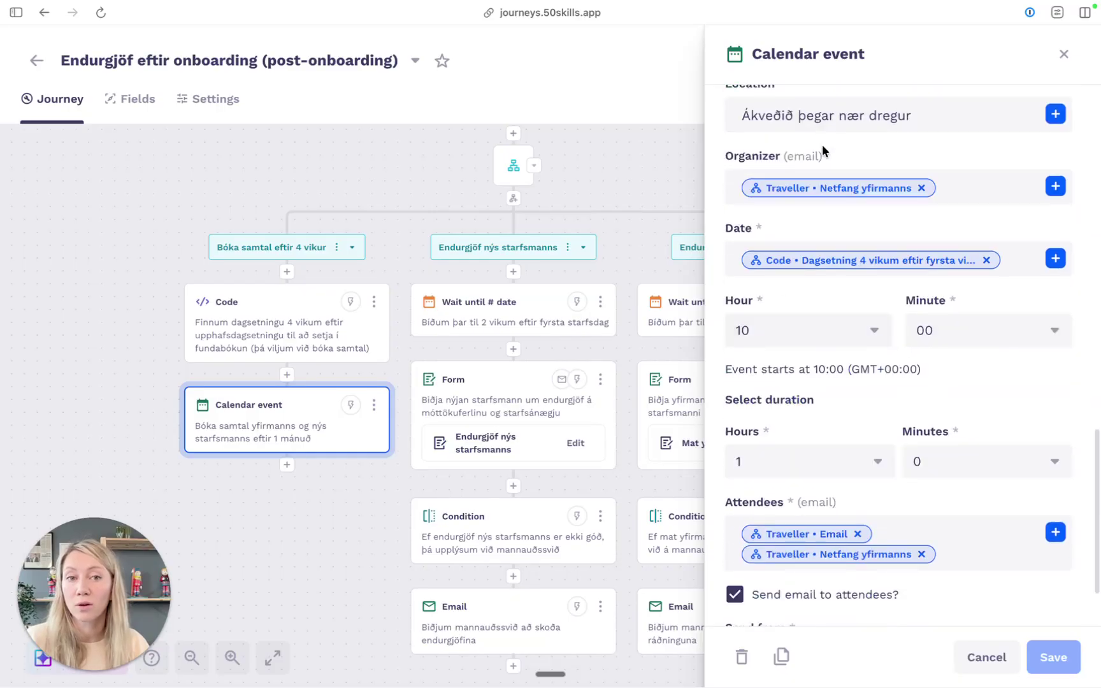
pyautogui.scroll(-2, 854, 456)
pyautogui.scroll(1, 865, 527)
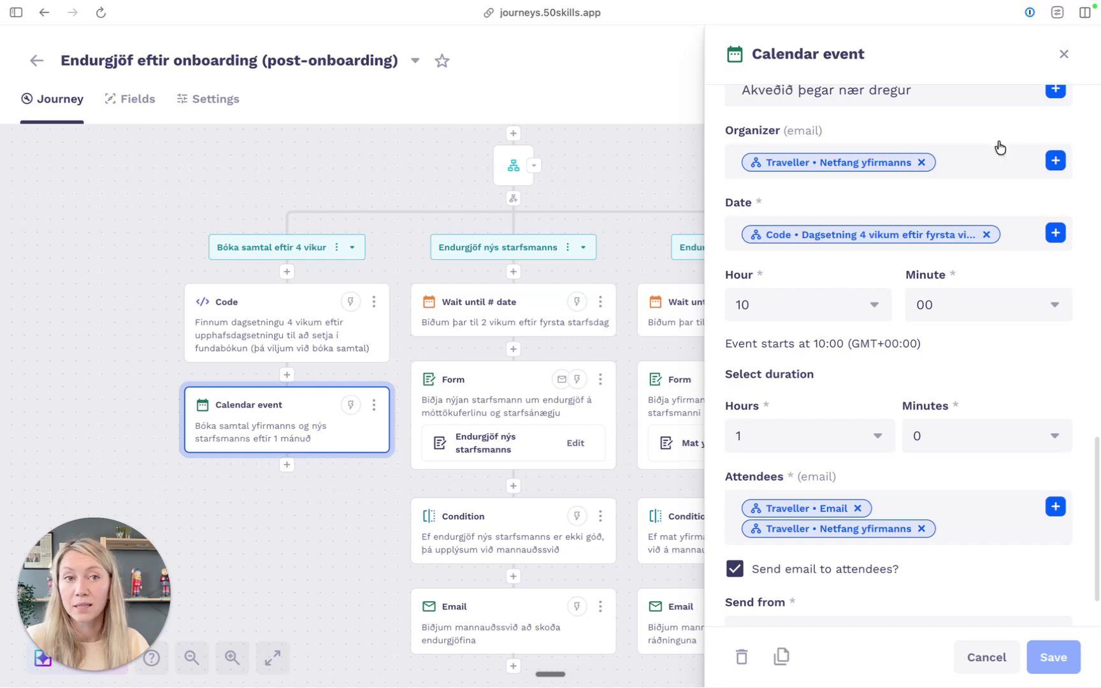
pyautogui.click(1064, 55)
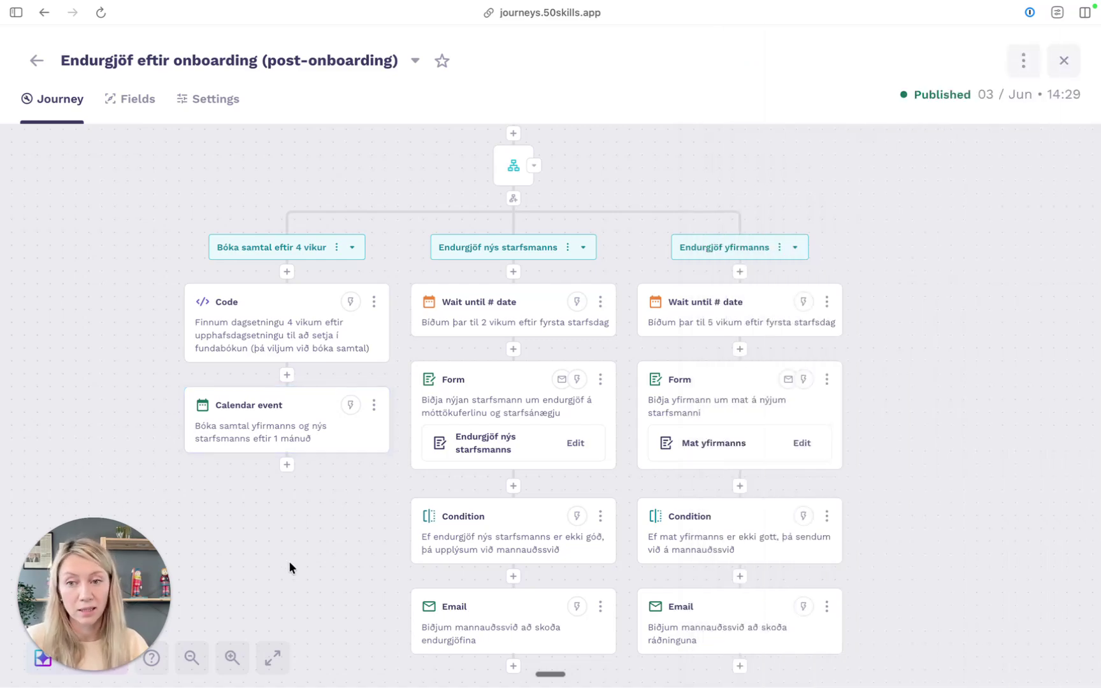
# Step: Open the Form step in the "Endurgjöf nýs starfsmanns" branch and review its recipient, email subject and message body
pyautogui.hscroll(2, 295, 551)
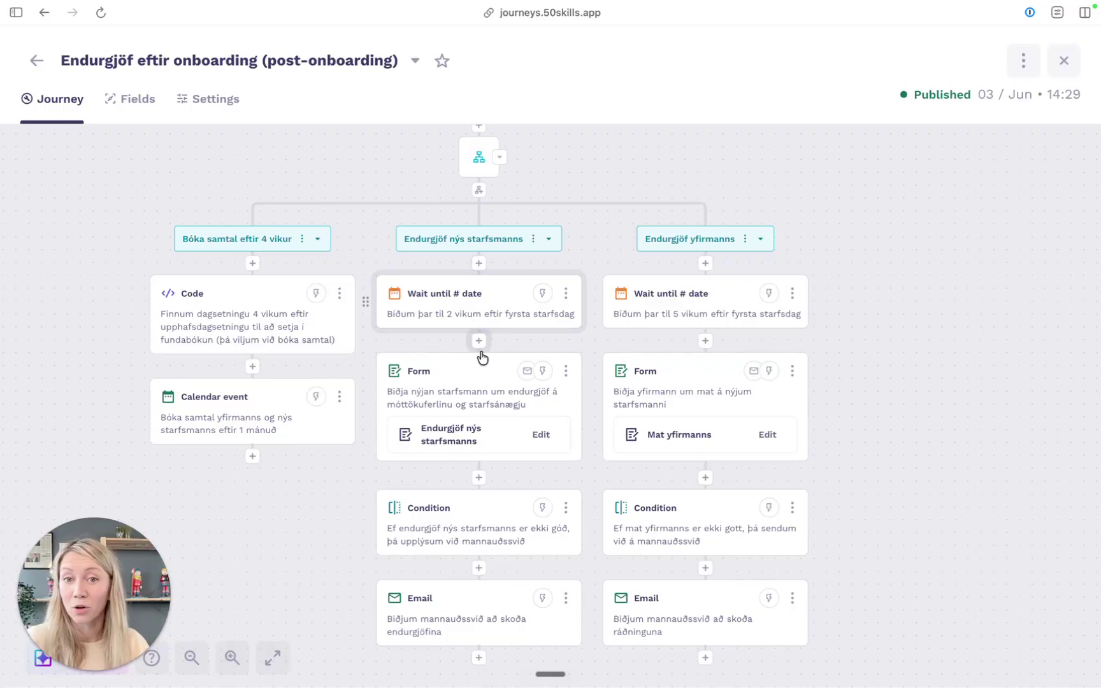
pyautogui.click(476, 400)
pyautogui.scroll(-5, 921, 357)
pyautogui.scroll(-5, 925, 365)
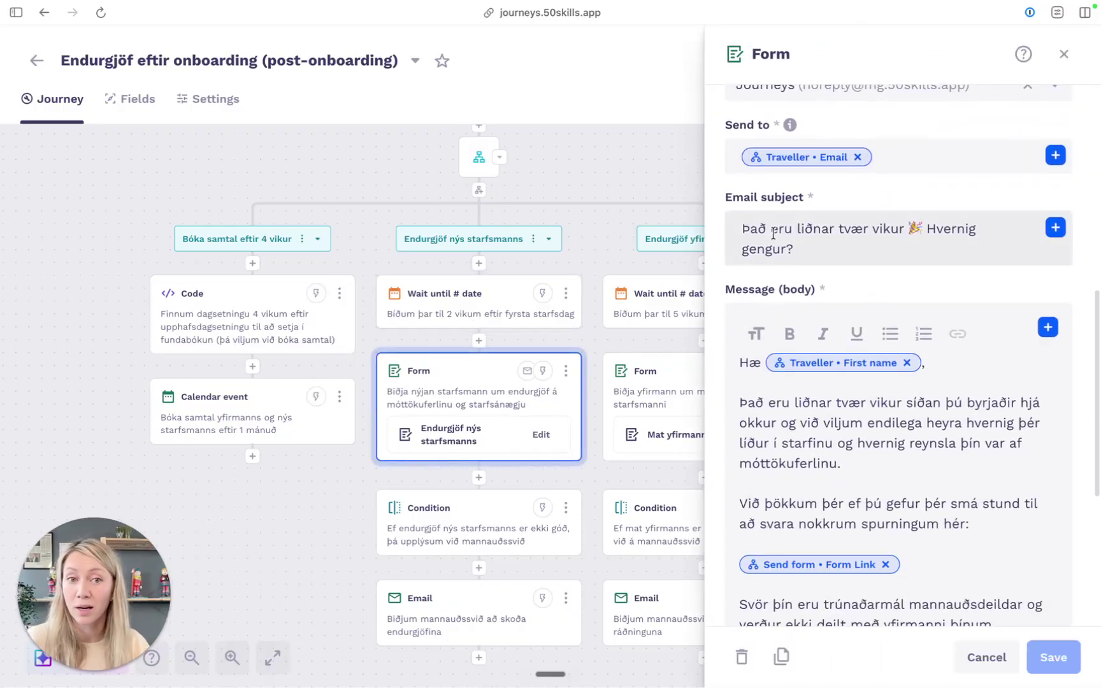
pyautogui.scroll(-1, 834, 274)
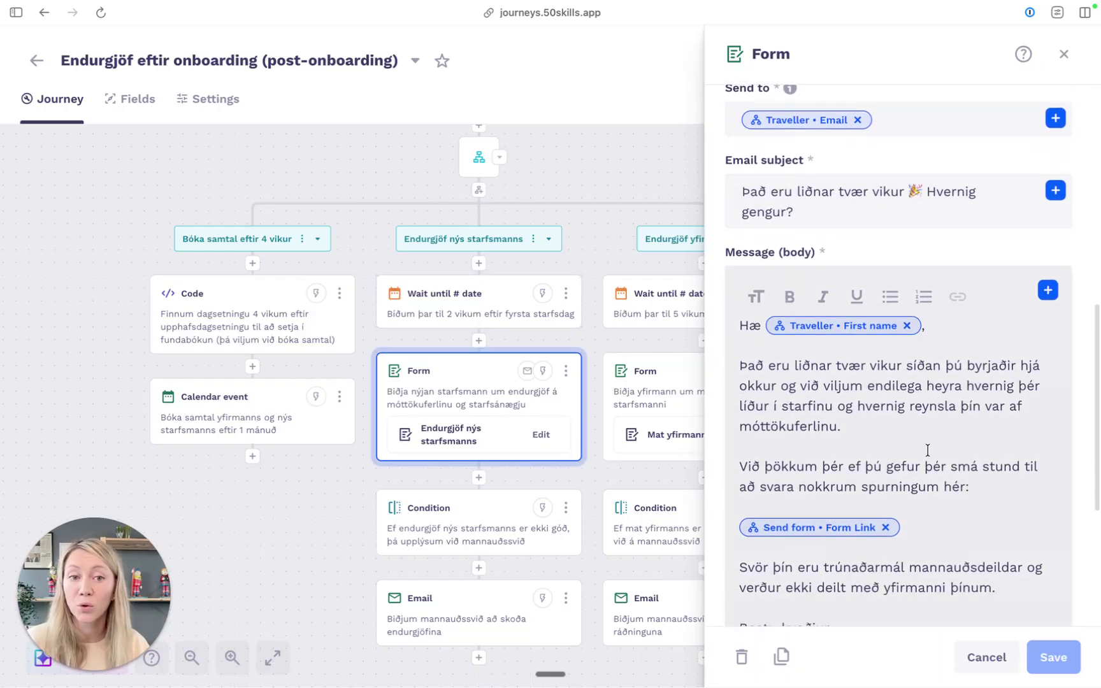
pyautogui.scroll(-6, 863, 528)
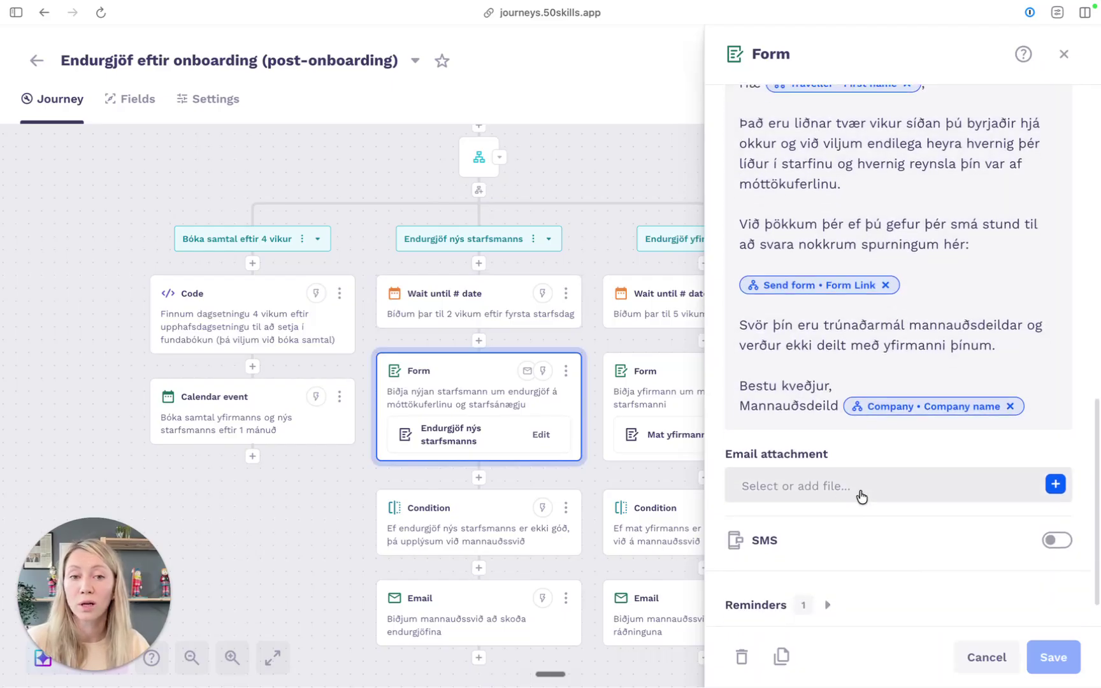
pyautogui.scroll(12, 847, 489)
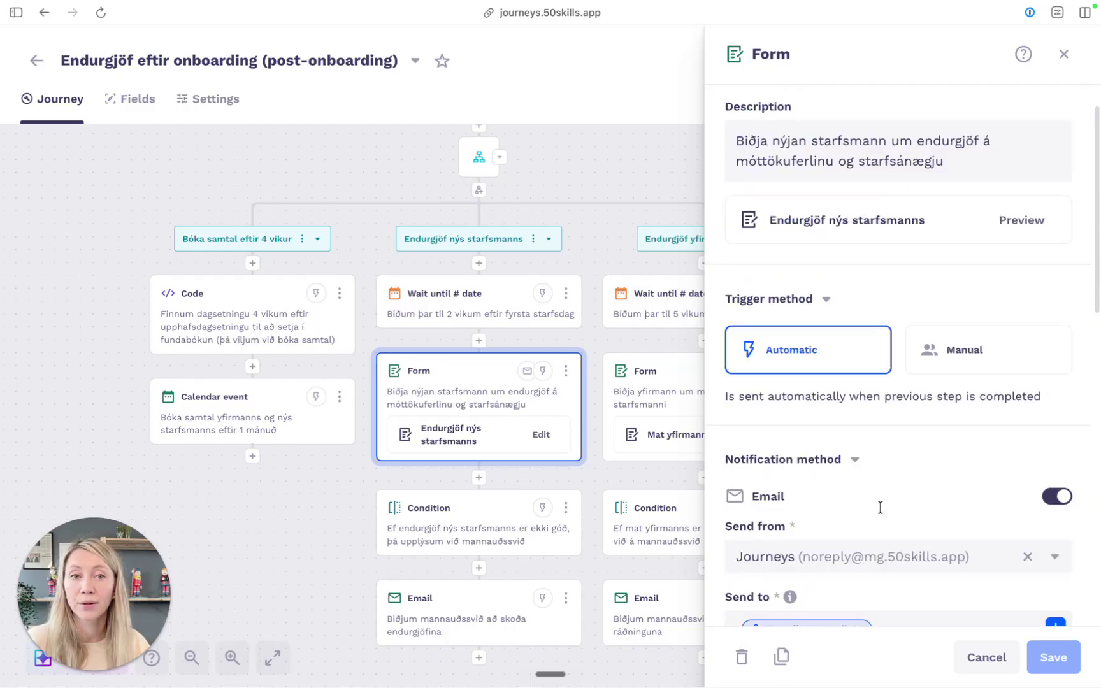
# Step: Preview the "Endurgjöf nýs starfsmanns" form, read through its satisfaction, expectation, support and comment questions, and close the preview
pyautogui.click(1016, 270)
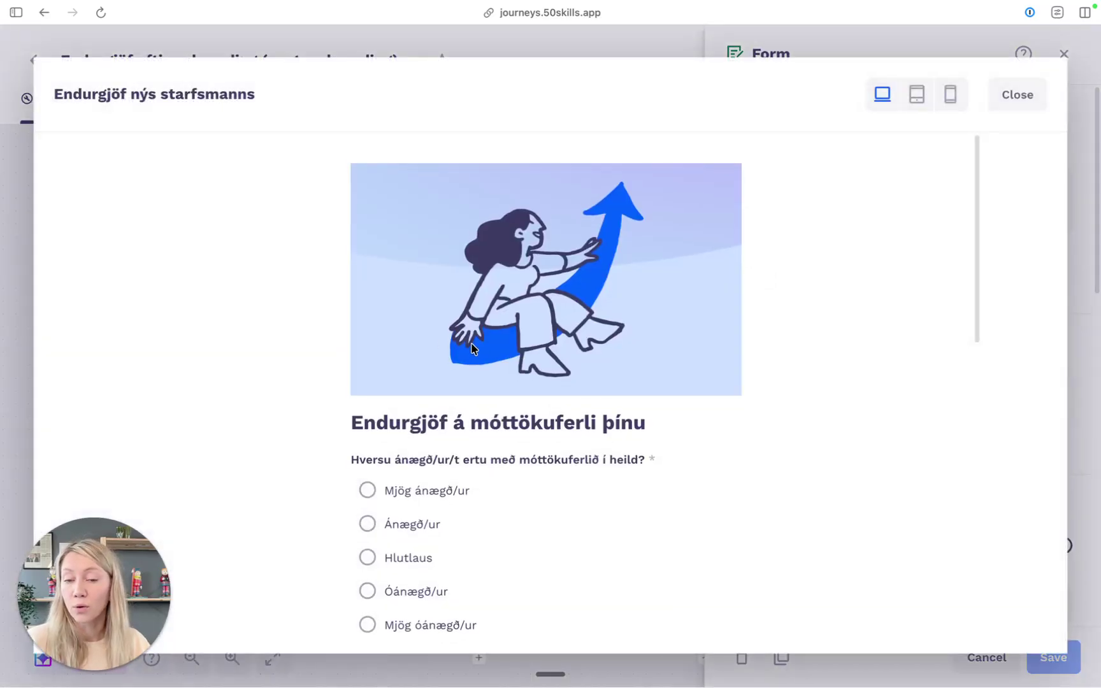
pyautogui.scroll(-3, 446, 351)
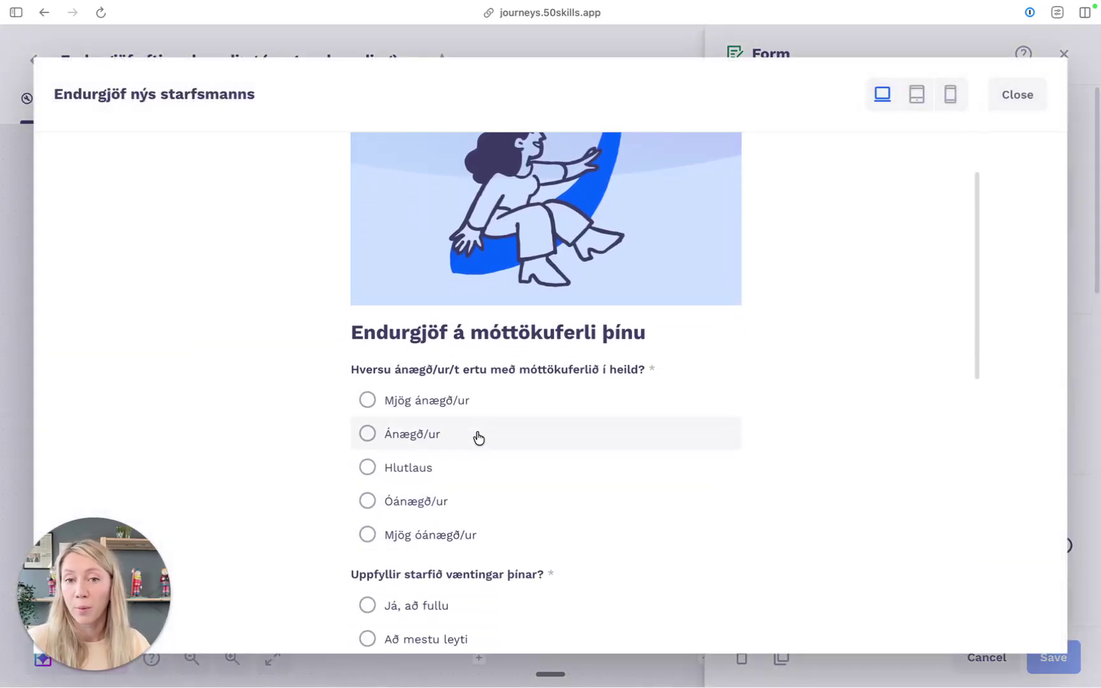
pyautogui.scroll(-5, 472, 458)
pyautogui.scroll(-7, 493, 487)
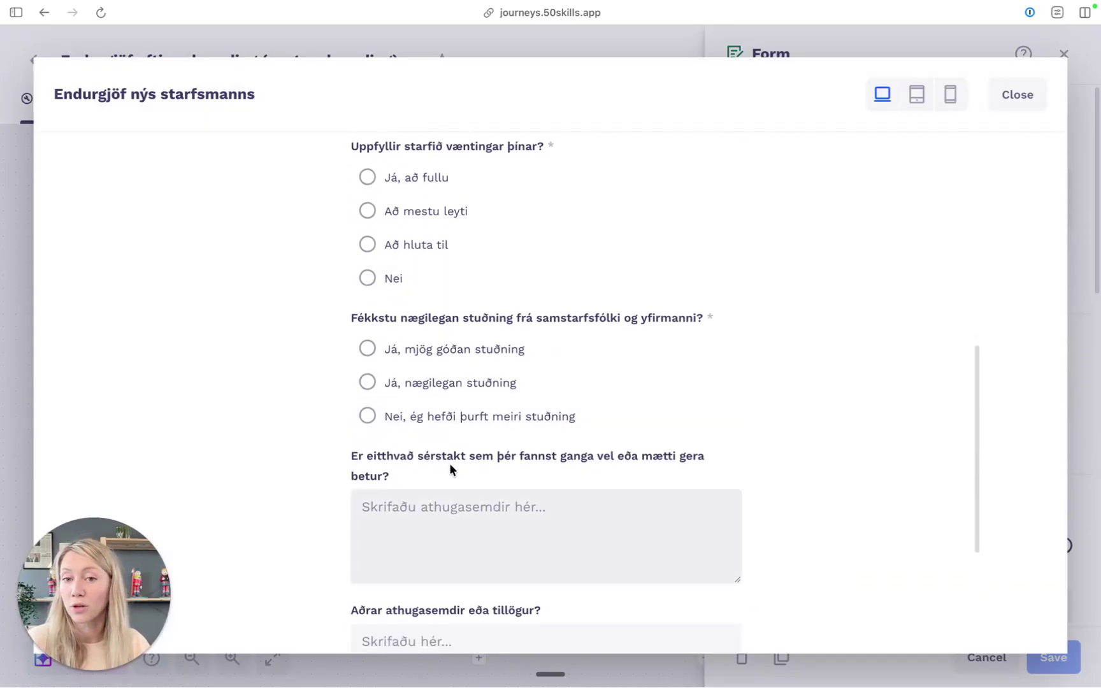
pyautogui.scroll(-4, 399, 408)
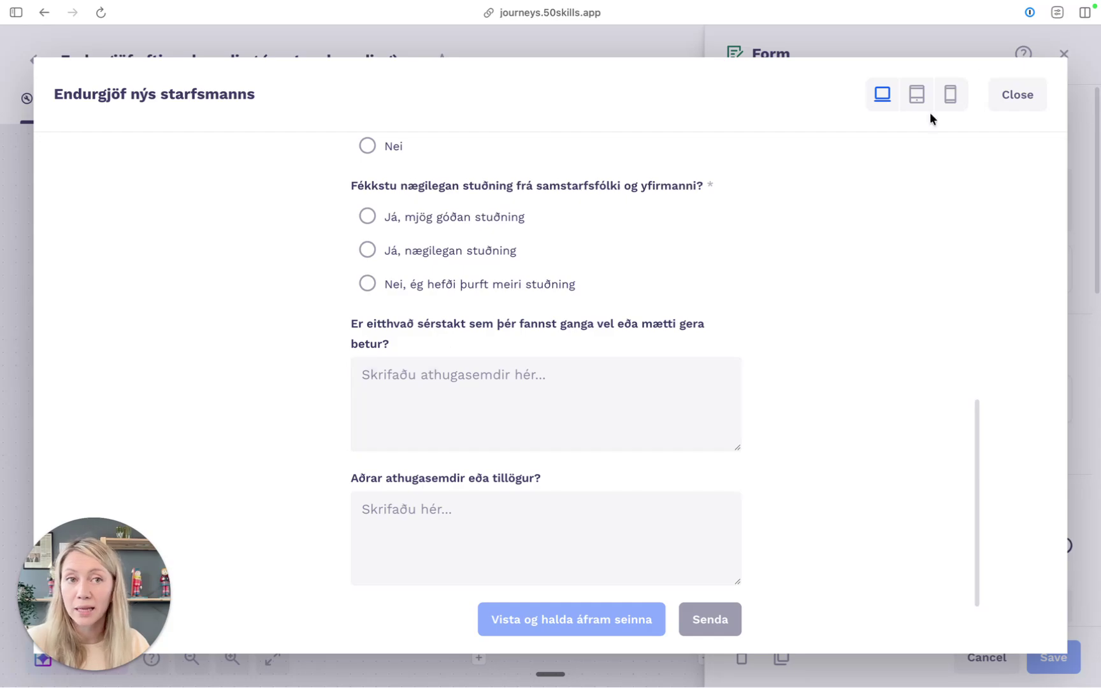
pyautogui.click(1013, 96)
# Step: Open the "Endurgjöf nýs starfsmanns" form for editing, inspect its first single-choice question and remaining fields, and close it without changes
pyautogui.click(838, 272)
pyautogui.scroll(-10, 407, 382)
pyautogui.scroll(7, 405, 377)
pyautogui.click(415, 376)
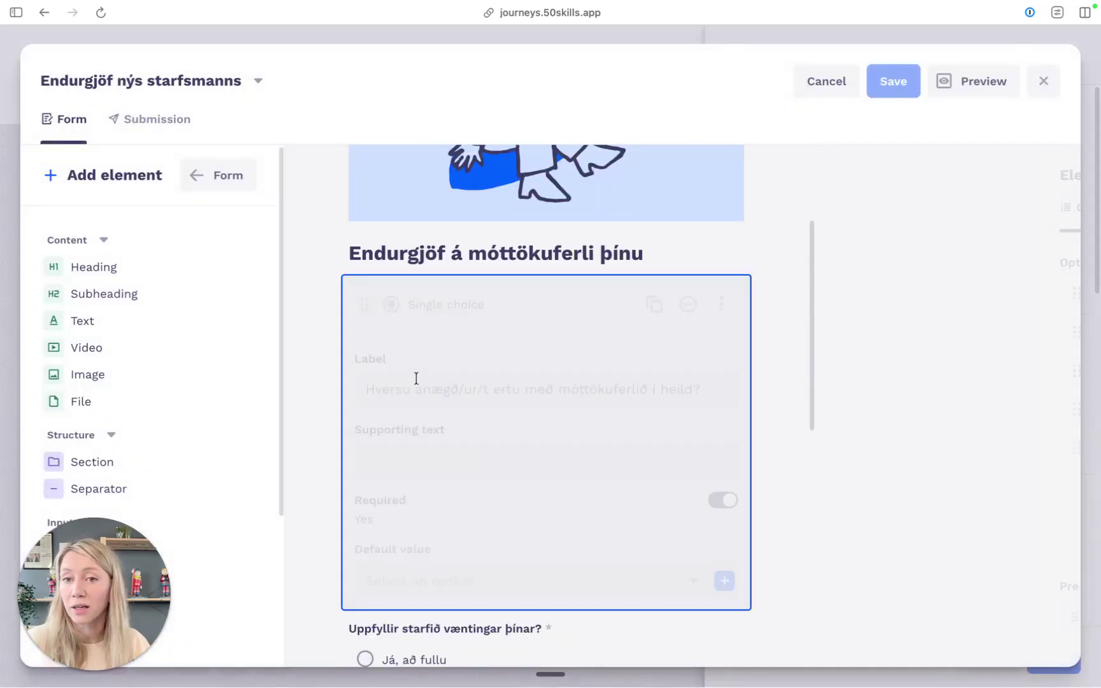
pyautogui.click(292, 369)
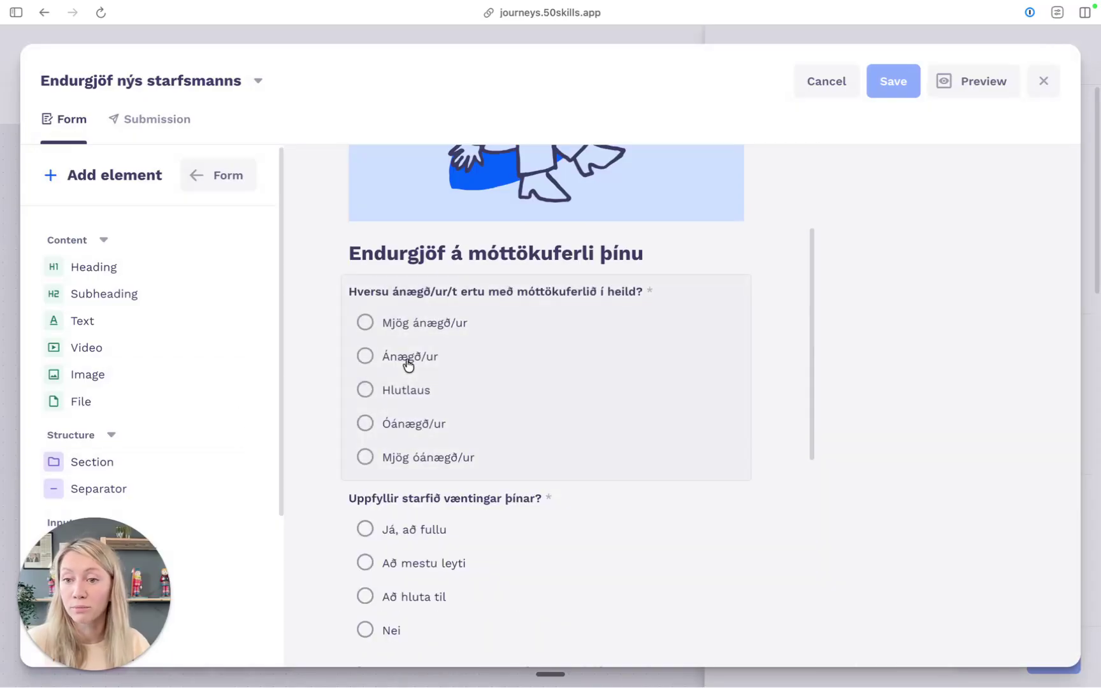
pyautogui.scroll(-8, 414, 376)
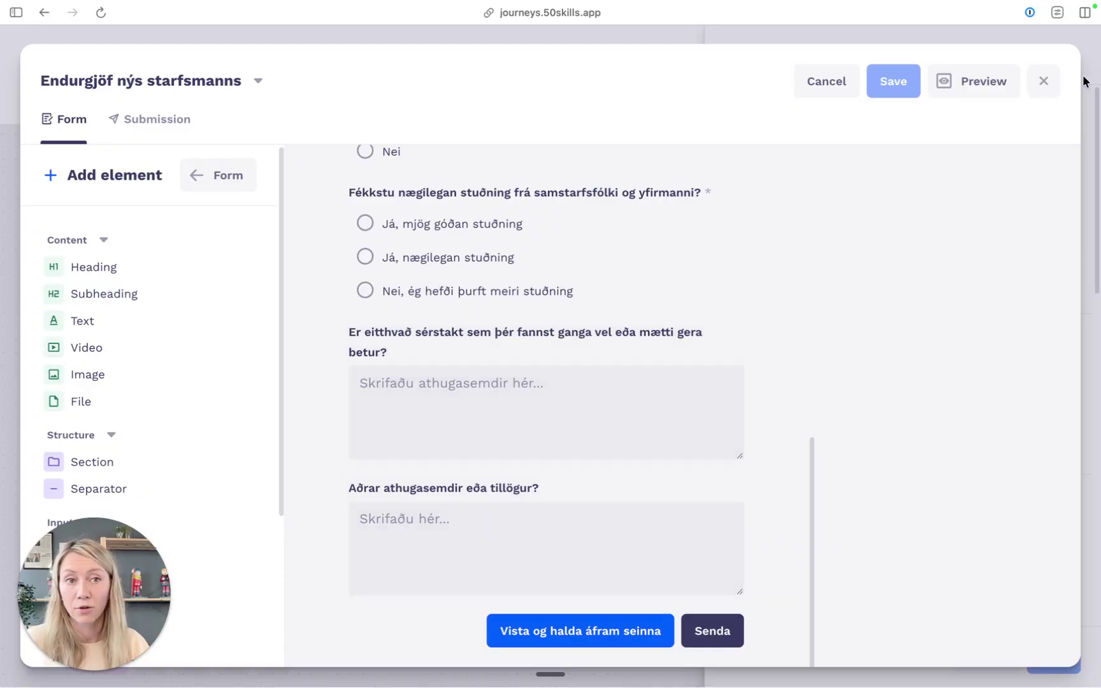
pyautogui.click(1043, 81)
pyautogui.scroll(-5, 867, 370)
pyautogui.scroll(-4, 896, 385)
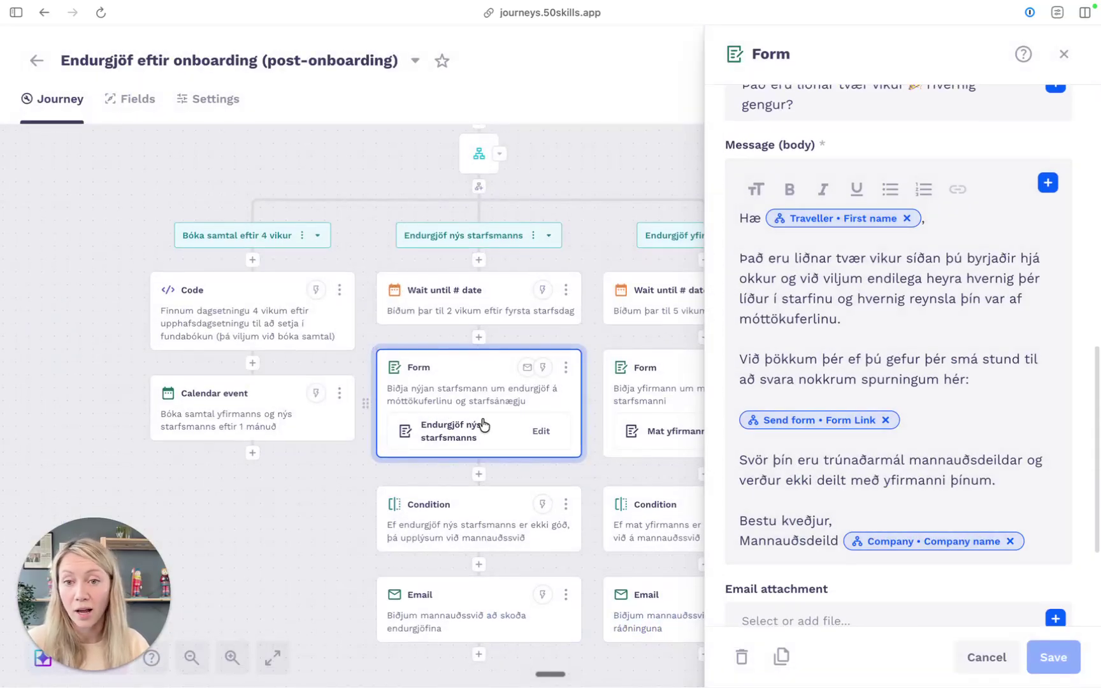
pyautogui.scroll(-2, 852, 435)
pyautogui.click(997, 427)
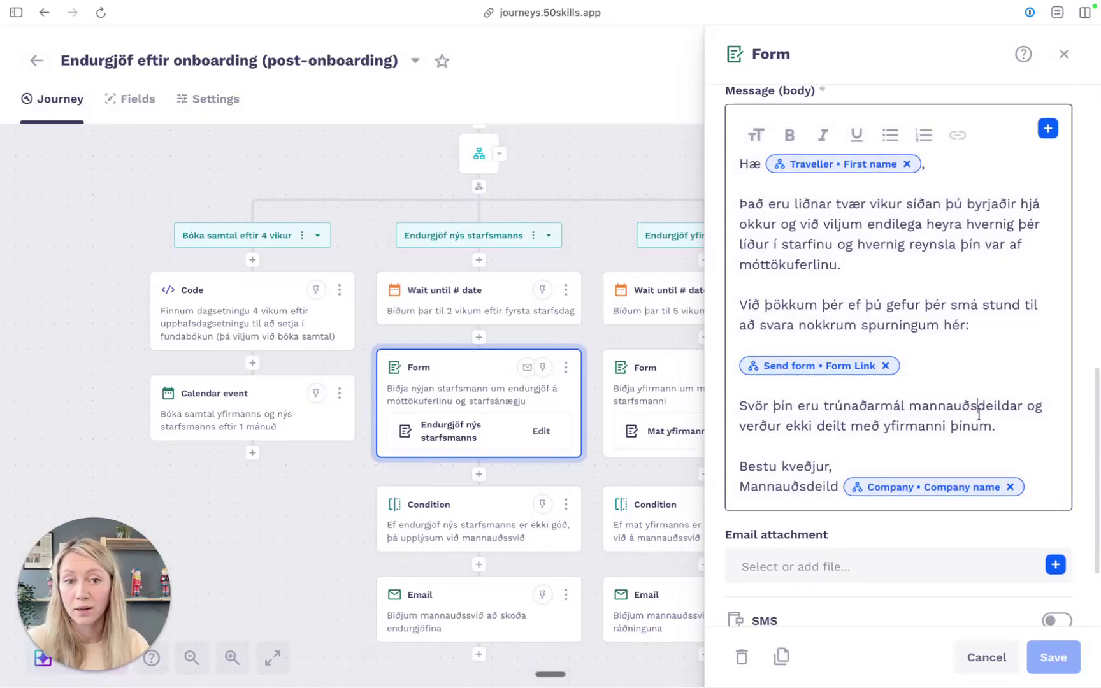
pyautogui.moveTo(998, 426); pyautogui.dragTo(969, 388)
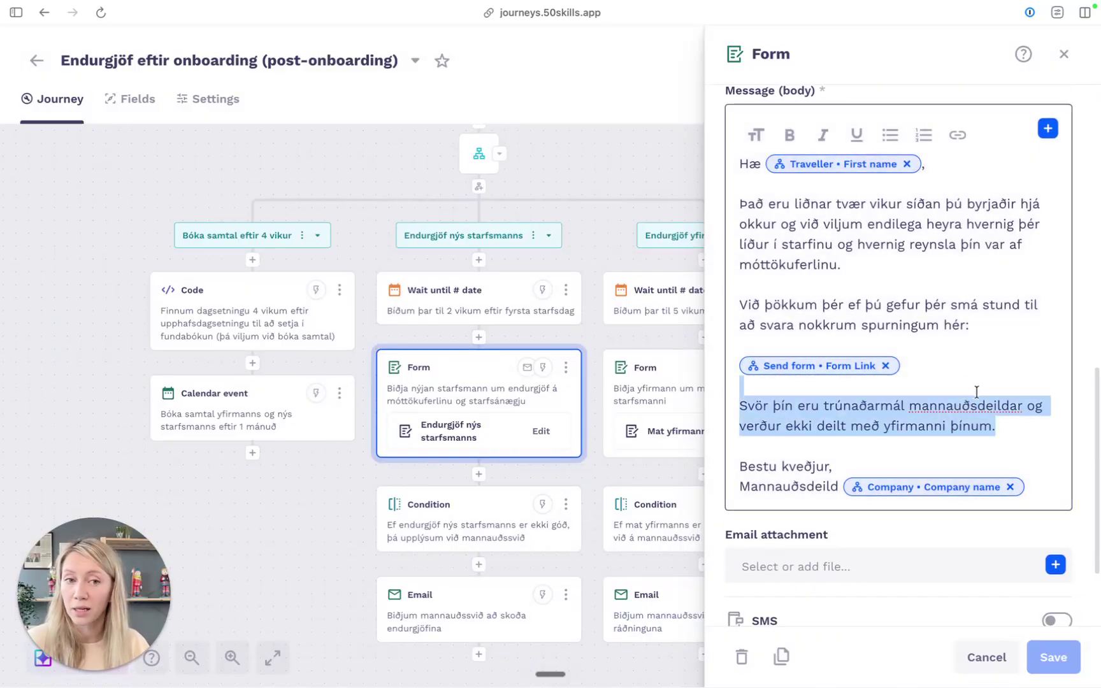
# Step: Close the Form details and review the Condition and Email steps that follow it in the "Endurgjöf nýs starfsmanns" branch
pyautogui.click(976, 392)
pyautogui.click(1063, 54)
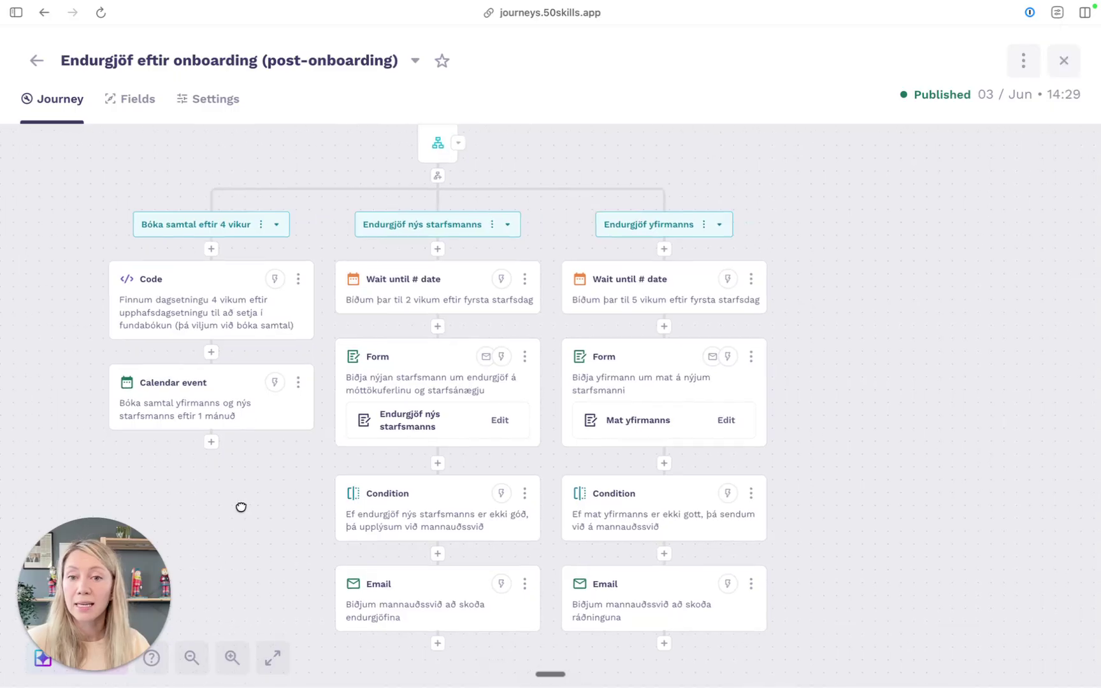
pyautogui.click(390, 513)
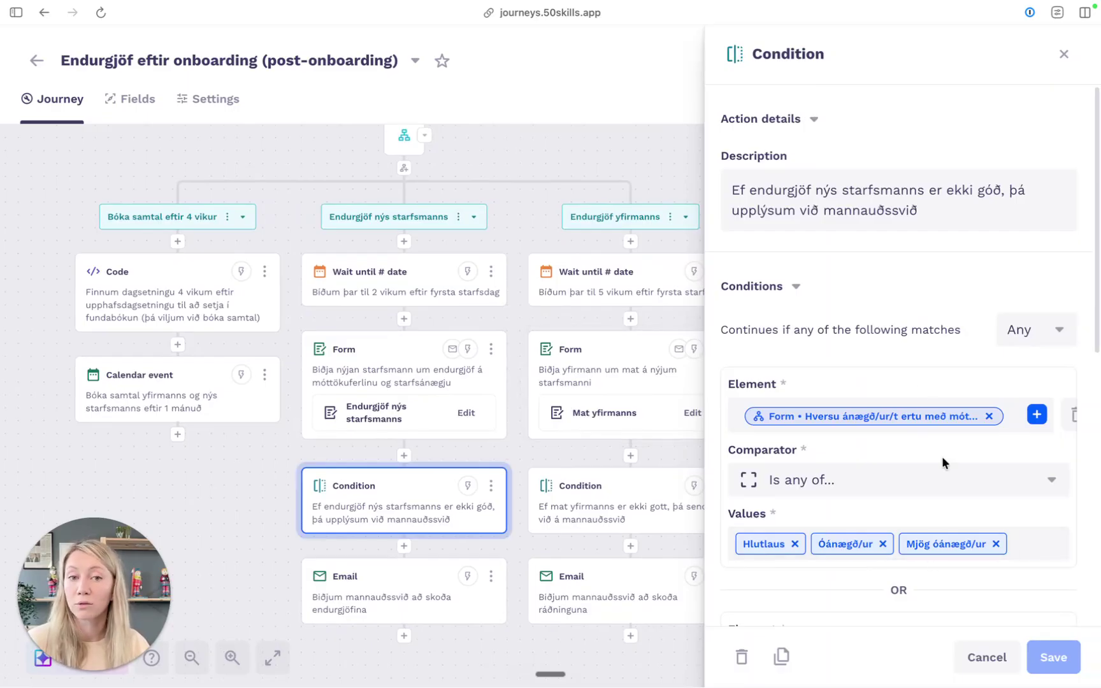
pyautogui.click(413, 594)
pyautogui.scroll(-5, 872, 370)
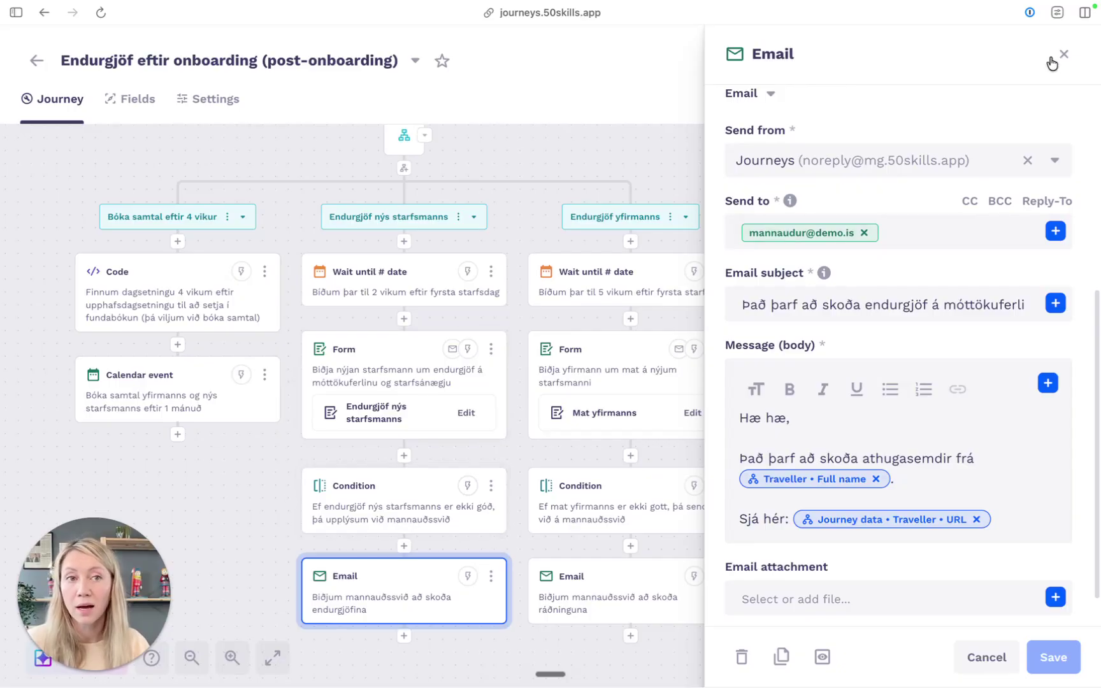
pyautogui.click(1061, 56)
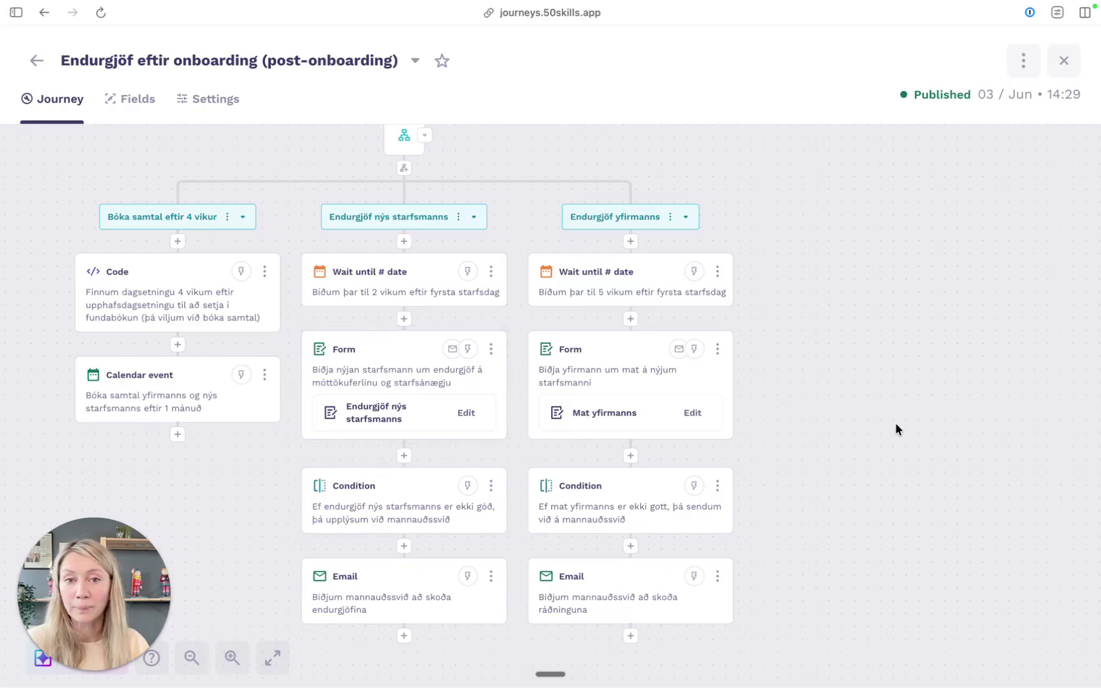
# Step: Preview the "Mat yfirmanns" form in the "Endurgjöf yfirmanns" branch, read through its questions, and close the preview and Form details
pyautogui.scroll(-1, 877, 422)
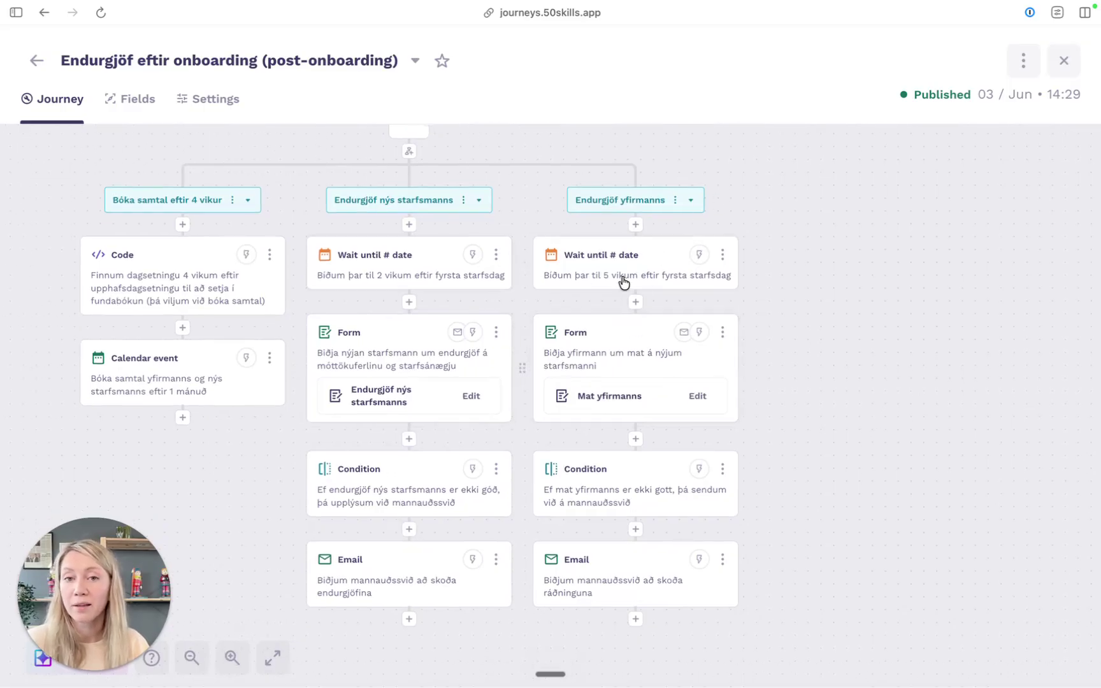
pyautogui.click(621, 352)
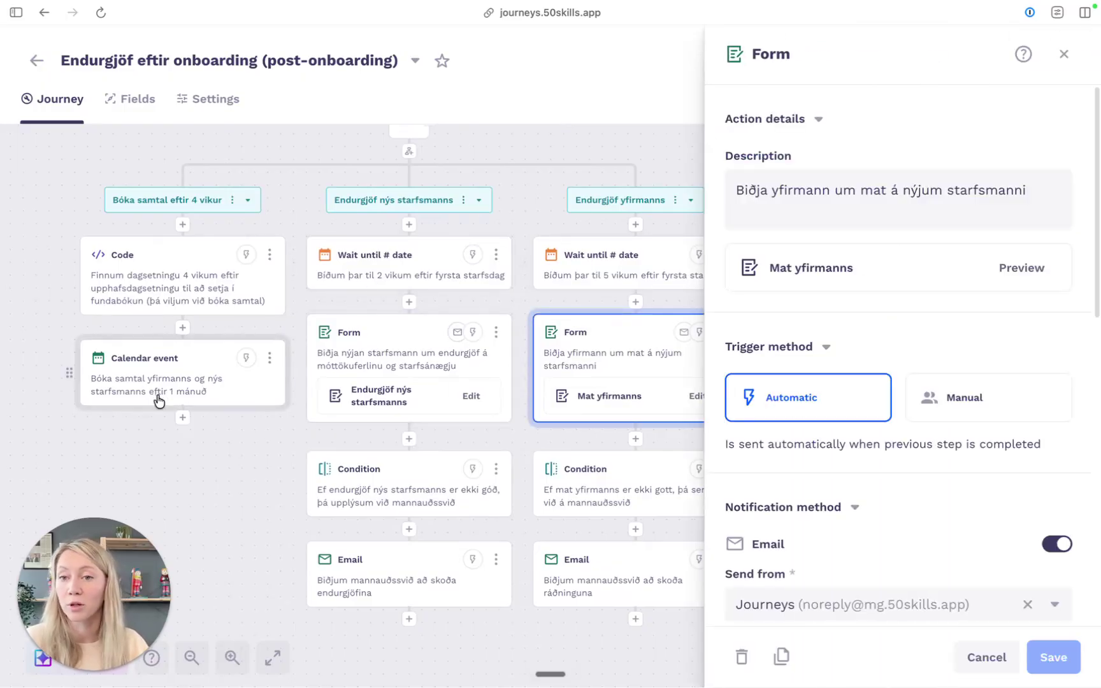
pyautogui.click(1009, 271)
pyautogui.scroll(-10, 399, 292)
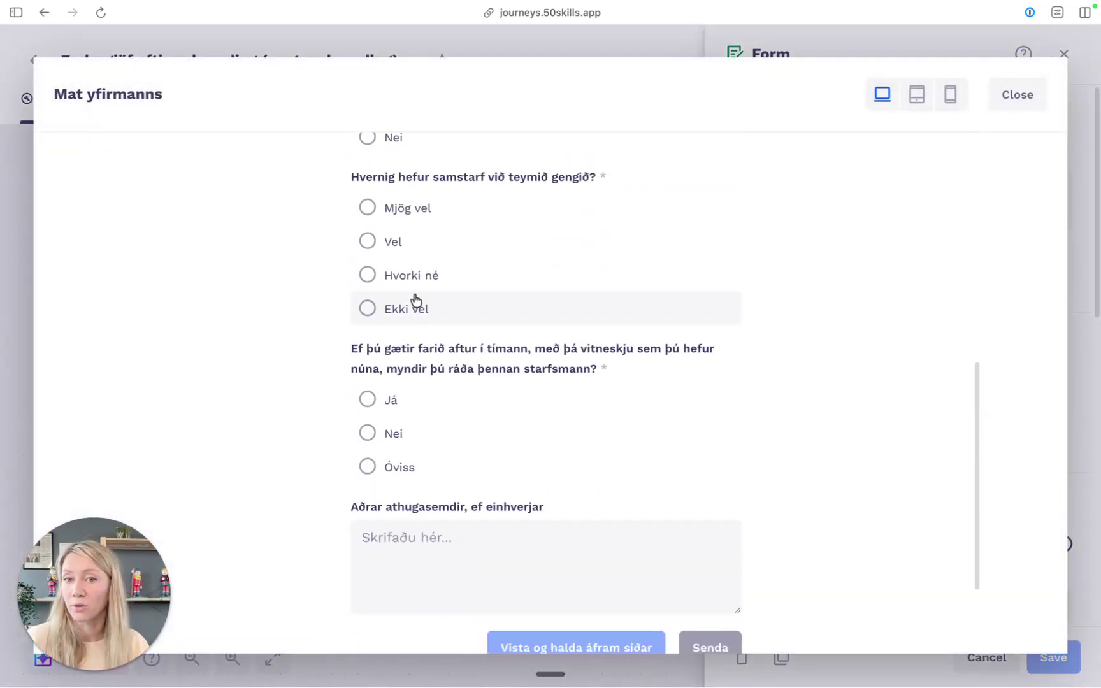
pyautogui.scroll(2, 415, 255)
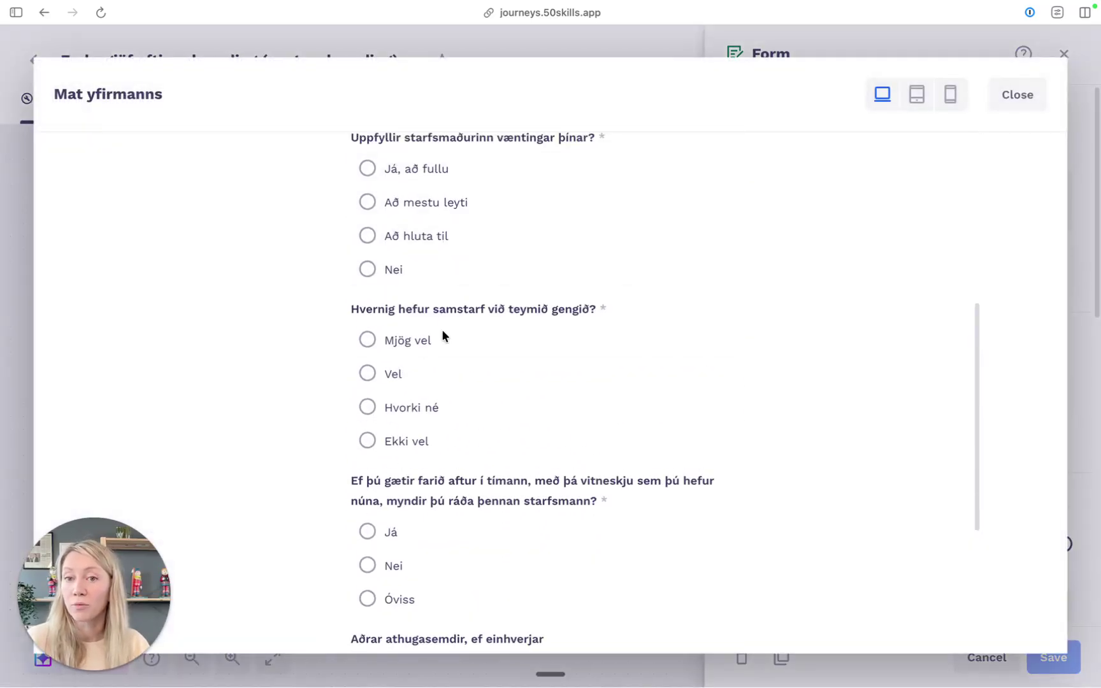
pyautogui.scroll(-2, 446, 338)
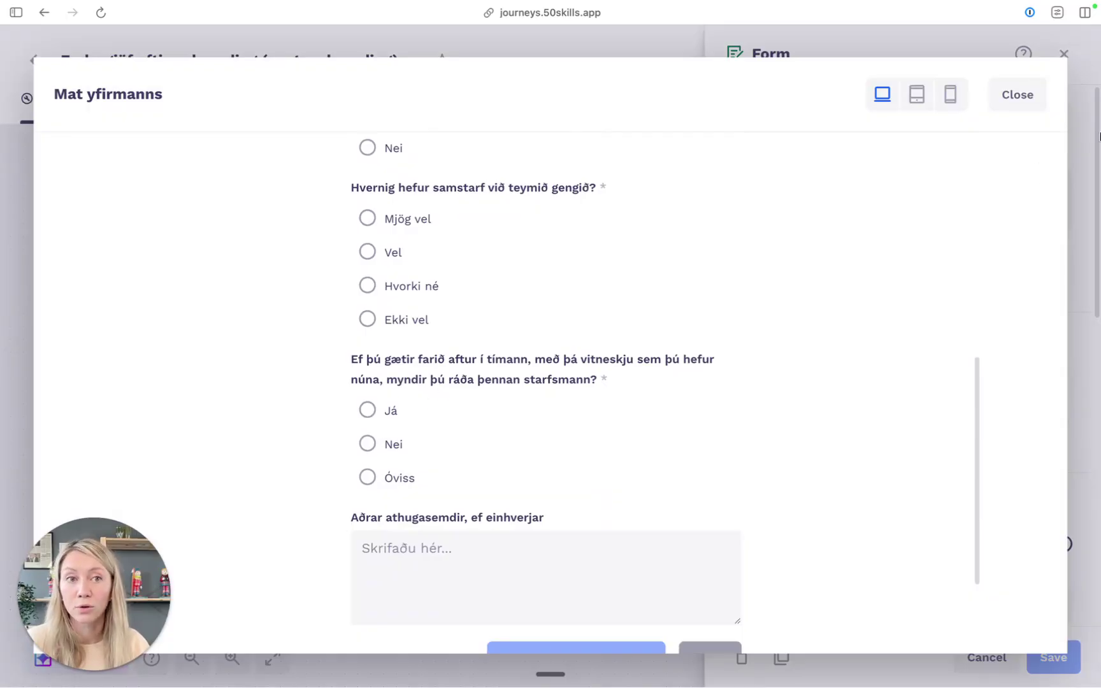
pyautogui.click(1036, 100)
pyautogui.click(1063, 54)
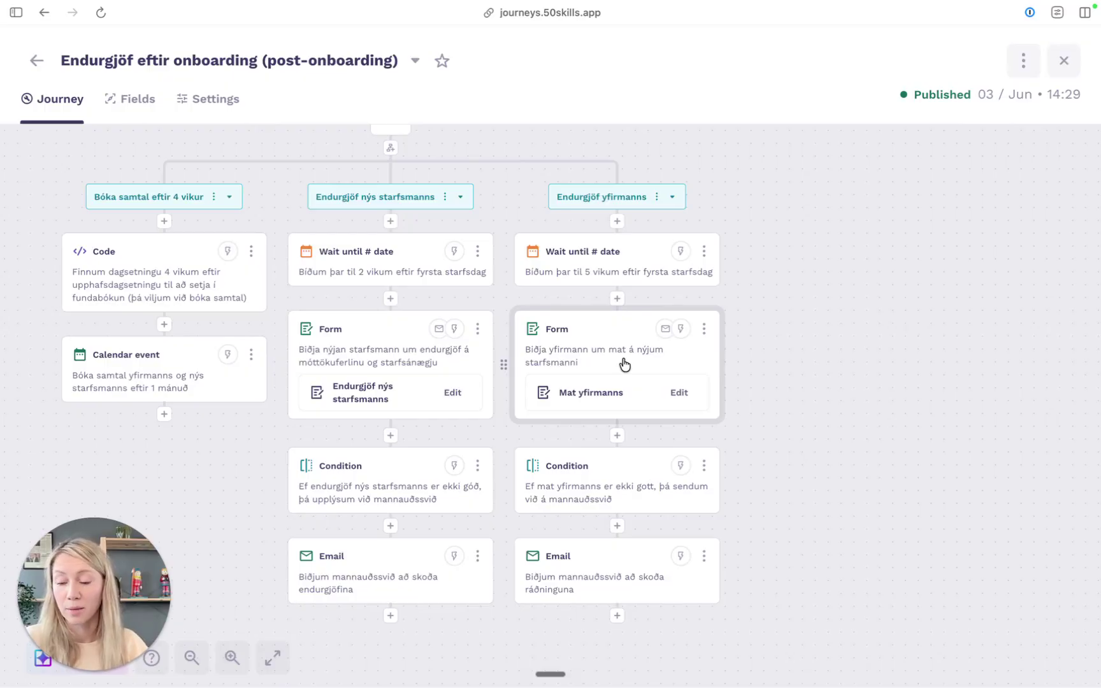
pyautogui.moveTo(752, 320); pyautogui.dragTo(788, 349)
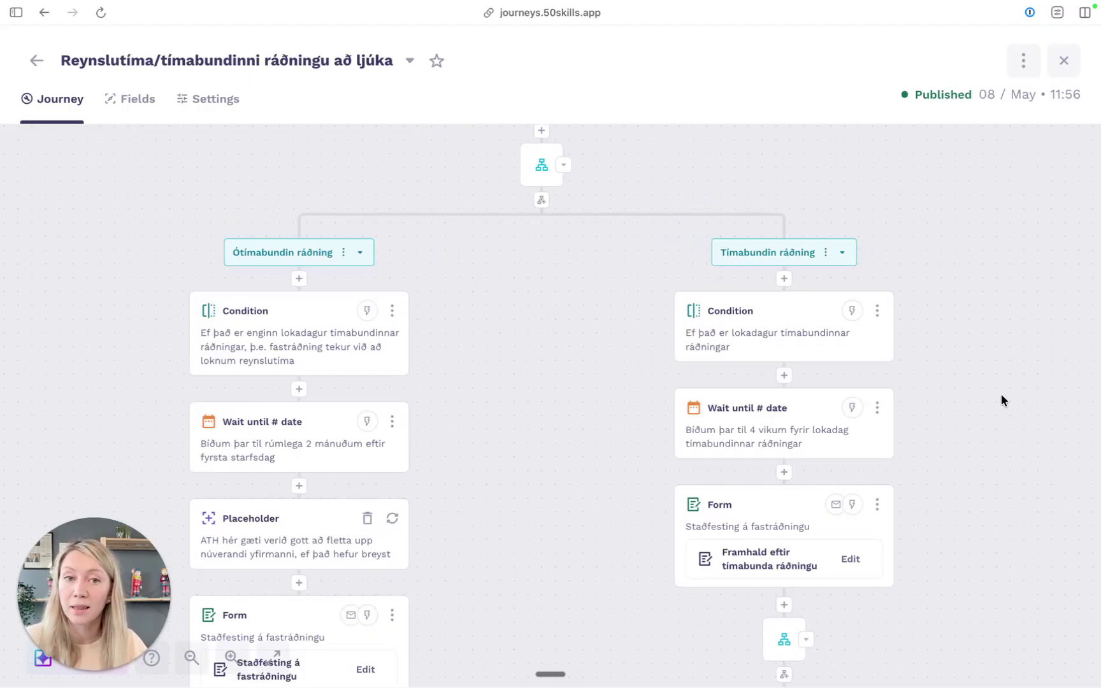
# Step: Preview the "Framhald eftir tímabunda ráðningu" form in the "Tímabundin ráðning" branch, read its extension question, and close the preview
pyautogui.hscroll(3, 955, 411)
pyautogui.scroll(-1, 955, 411)
pyautogui.moveTo(832, 503); pyautogui.dragTo(798, 442)
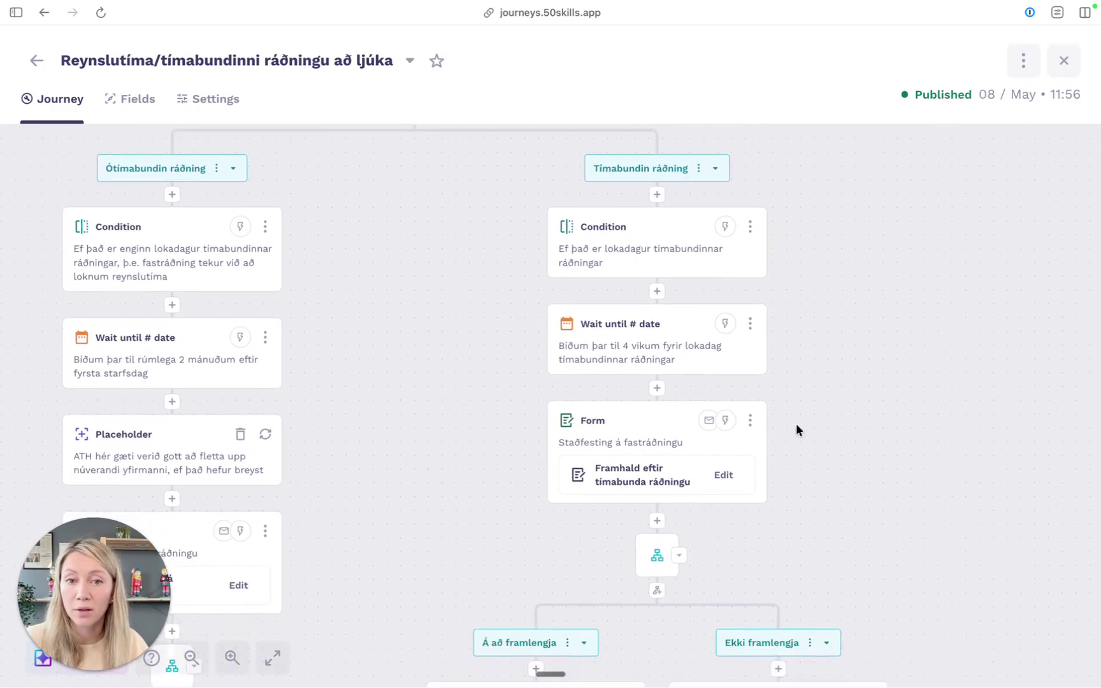
pyautogui.scroll(-2, 521, 377)
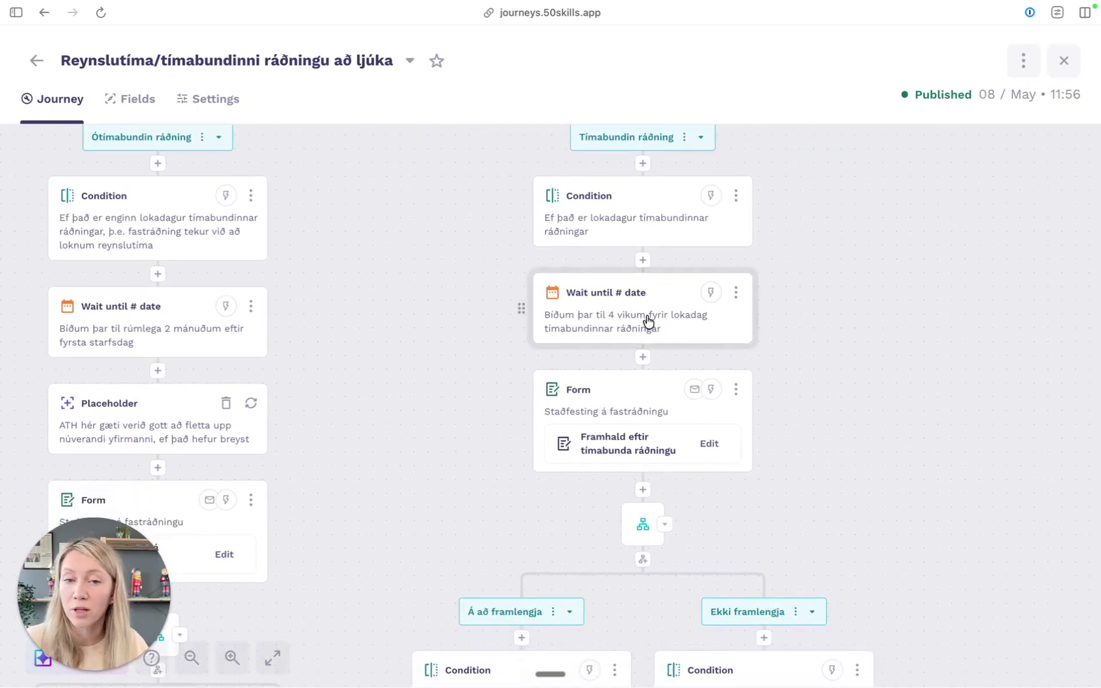
pyautogui.click(639, 393)
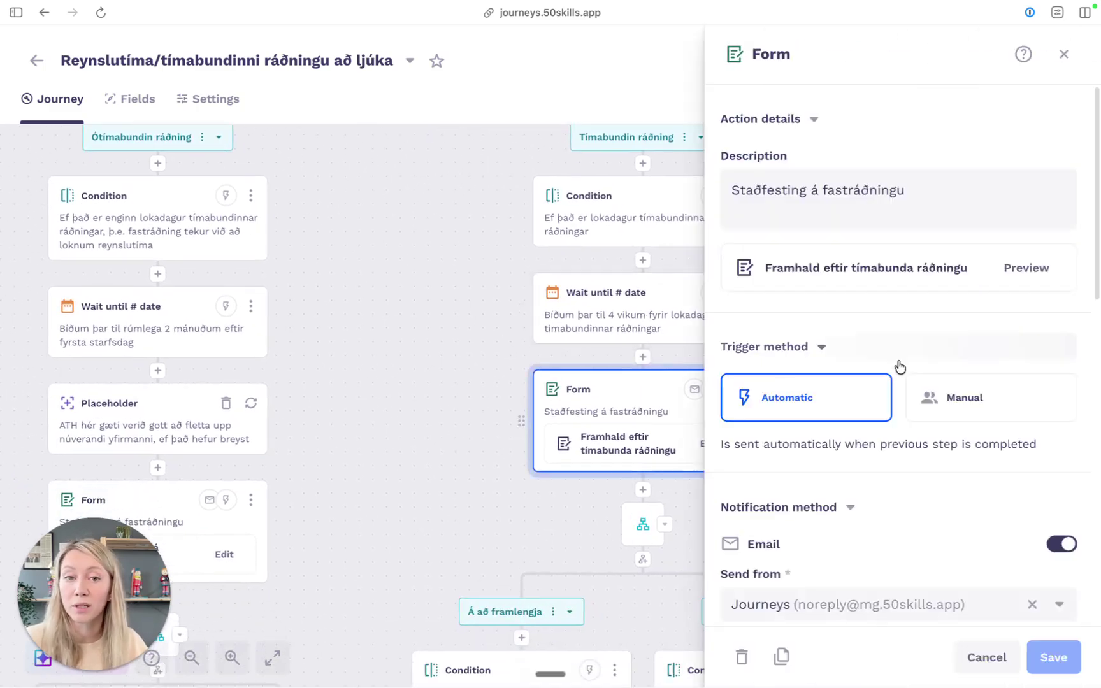
pyautogui.click(1025, 267)
pyautogui.scroll(-2, 353, 484)
pyautogui.scroll(-3, 352, 484)
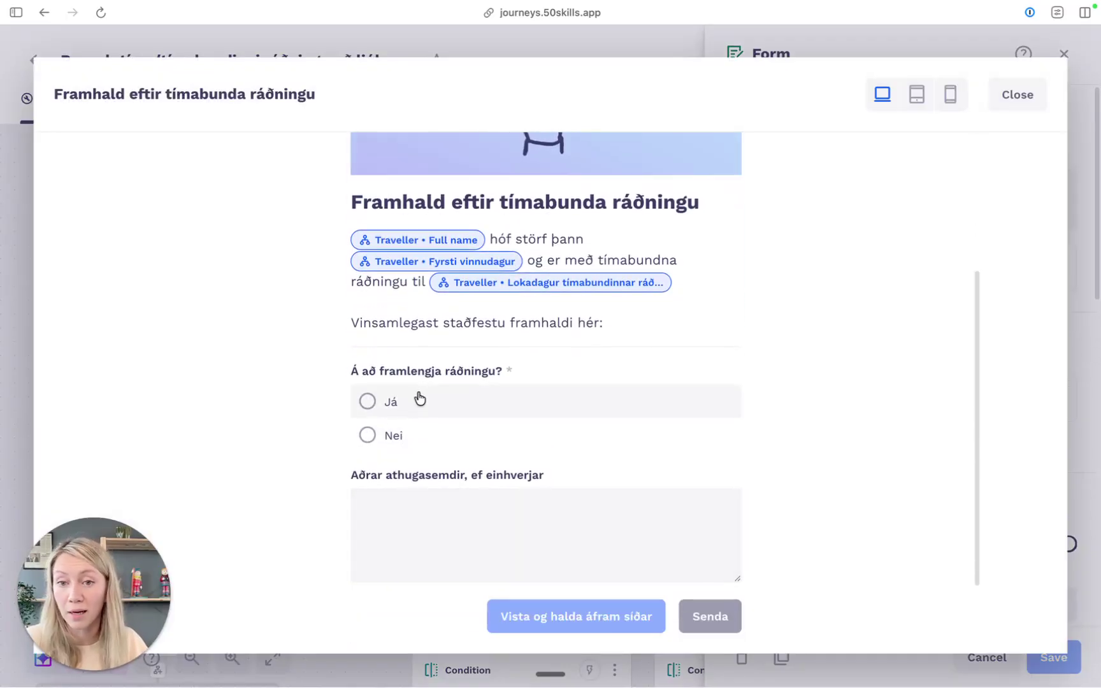
pyautogui.click(1026, 100)
# Step: Close the Form details and examine the "Á að framlengja" and "Ekki framlengja" branches below it
pyautogui.click(395, 459)
pyautogui.scroll(-2, 410, 358)
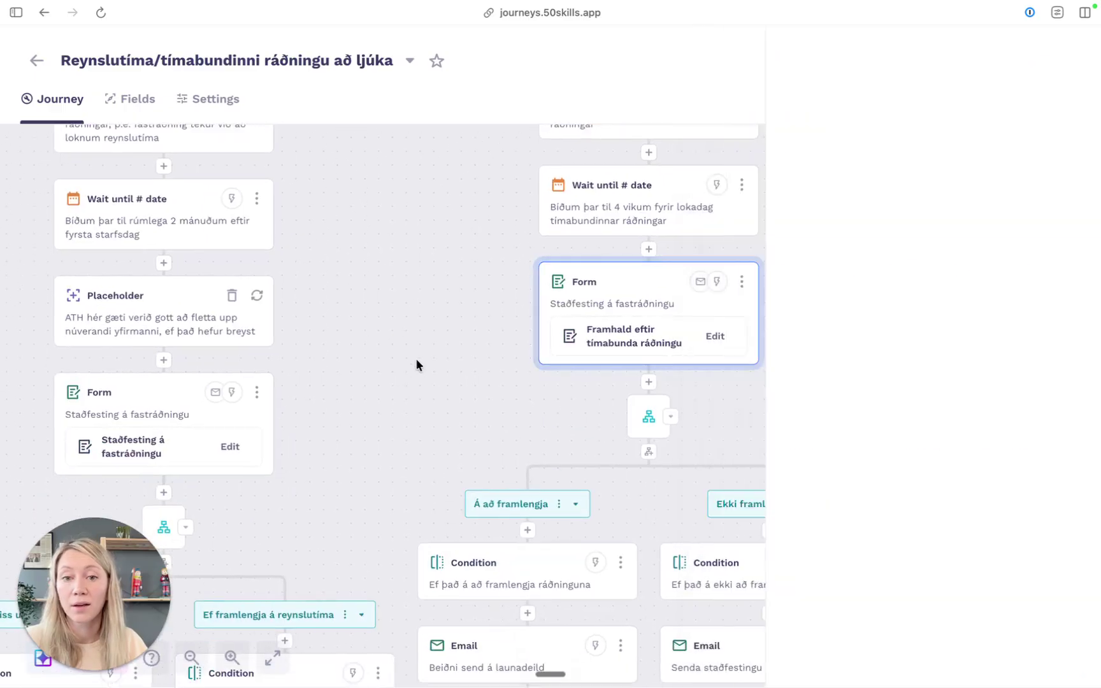
pyautogui.scroll(-4, 866, 395)
pyautogui.scroll(1, 534, 424)
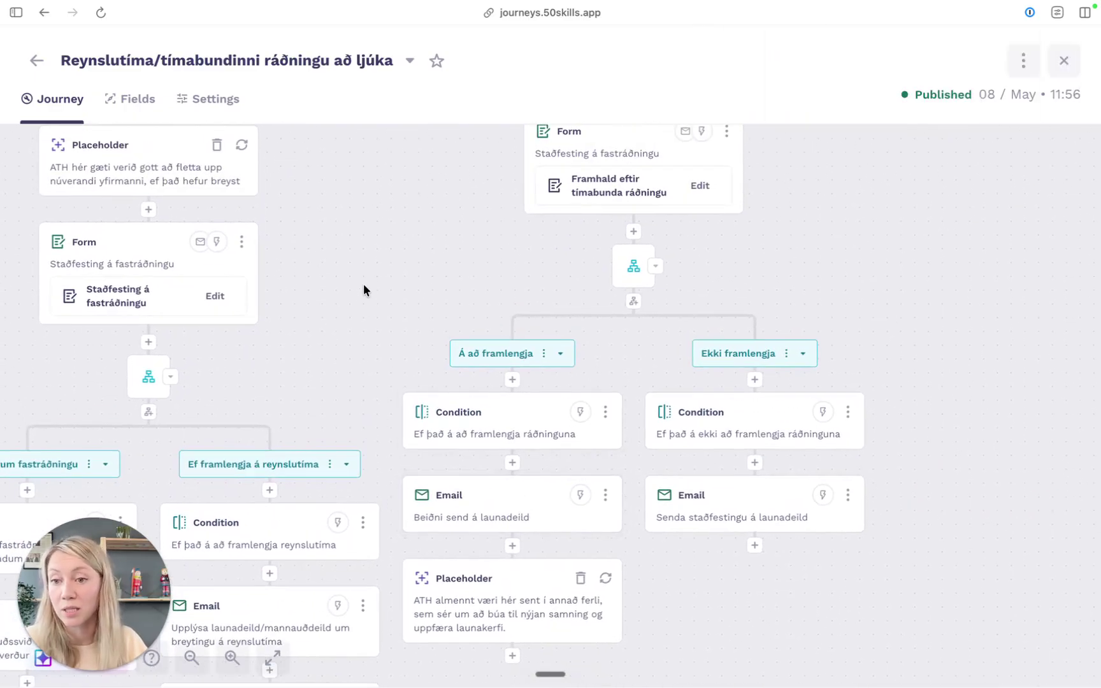
# Step: Review the "Ótímabundin ráðning" branch, preview its "Staðfesting á fastráðningu" form through the permanent-employment question, and close the preview
pyautogui.moveTo(364, 290); pyautogui.dragTo(639, 435)
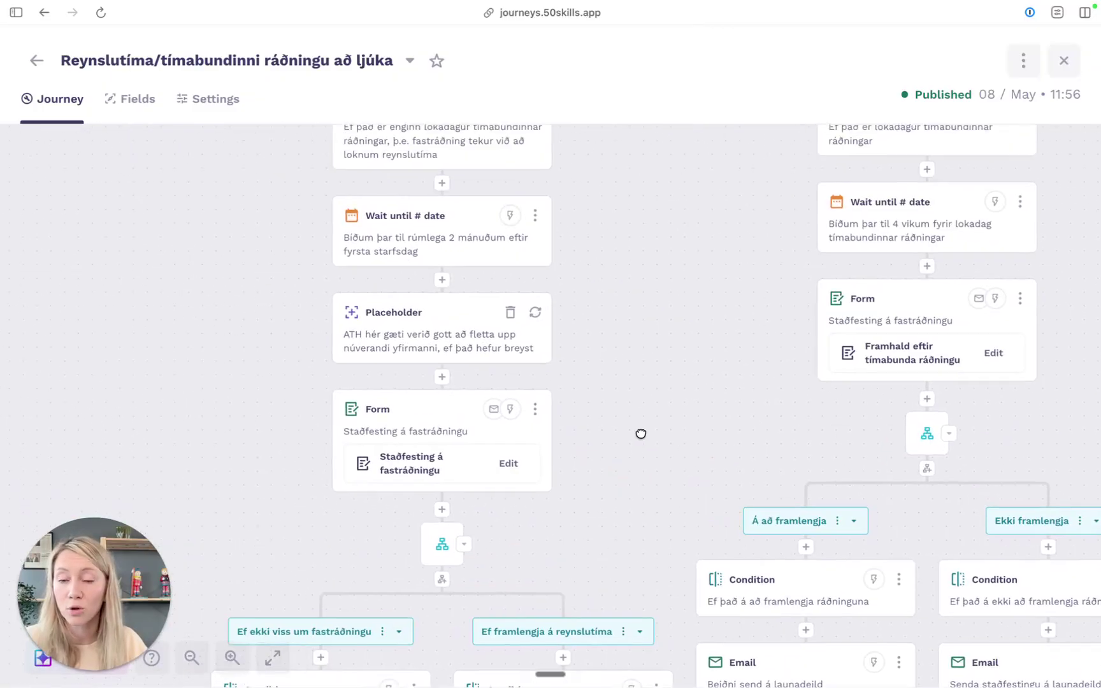
pyautogui.scroll(3, 656, 350)
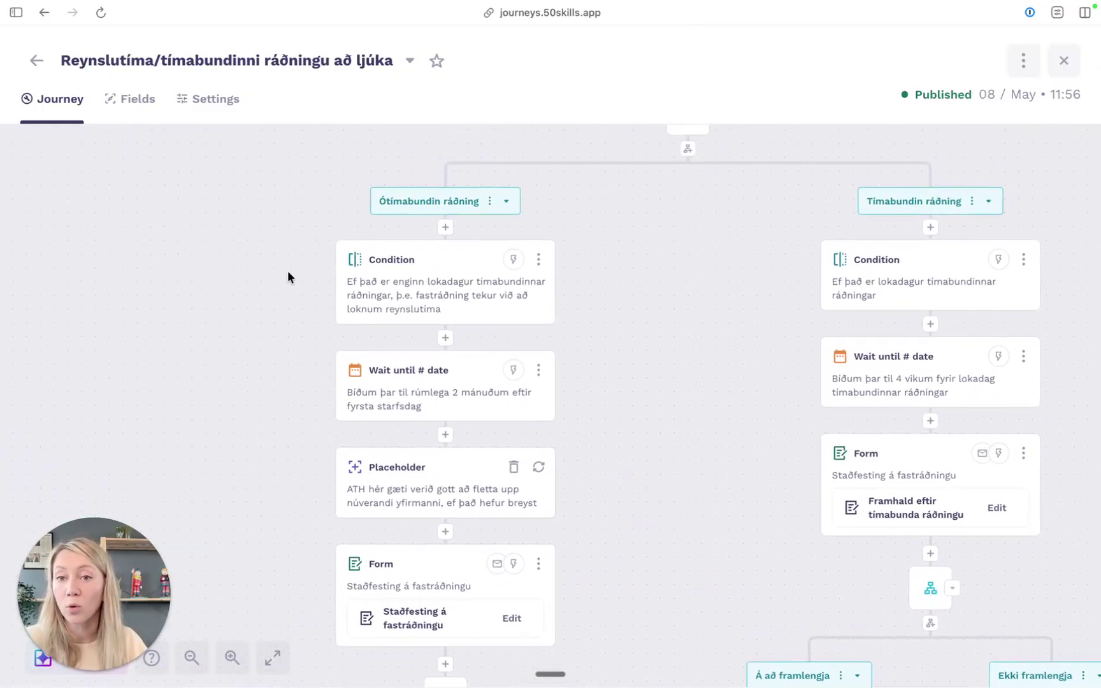
pyautogui.scroll(-5, 248, 413)
pyautogui.click(430, 365)
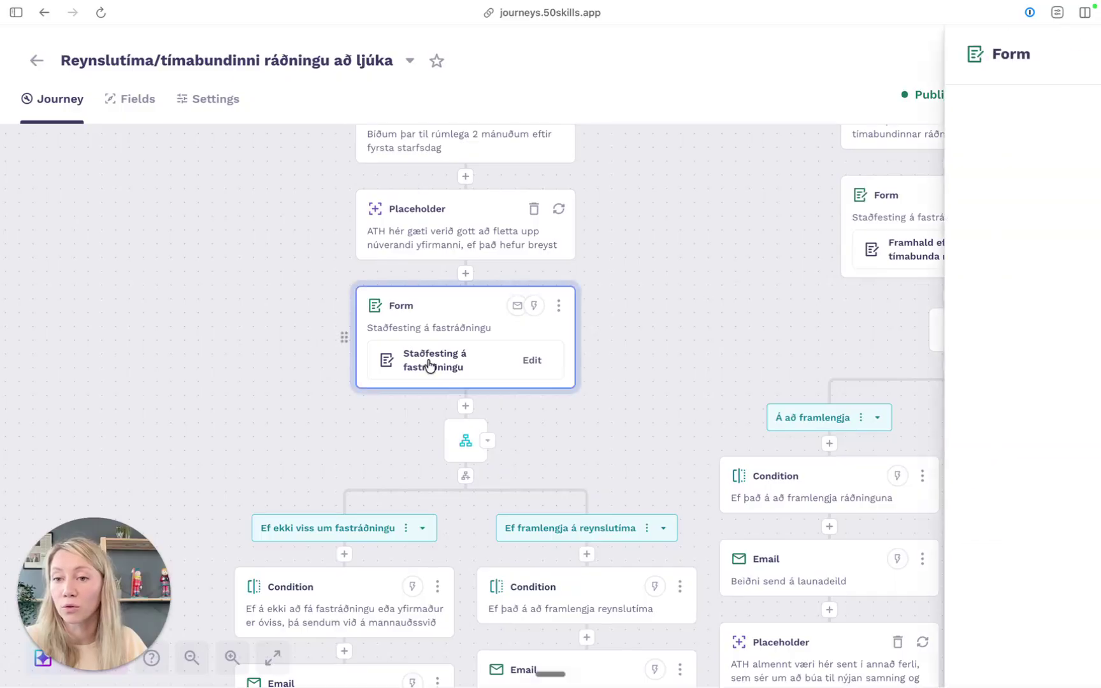
pyautogui.click(1018, 269)
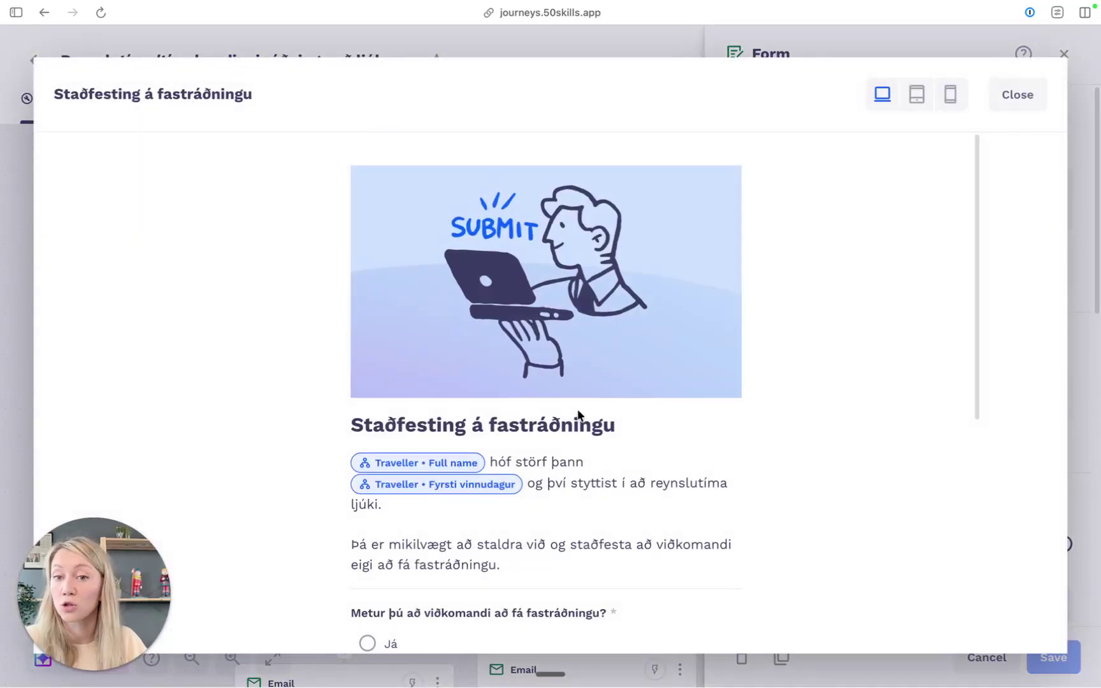
pyautogui.scroll(-5, 576, 412)
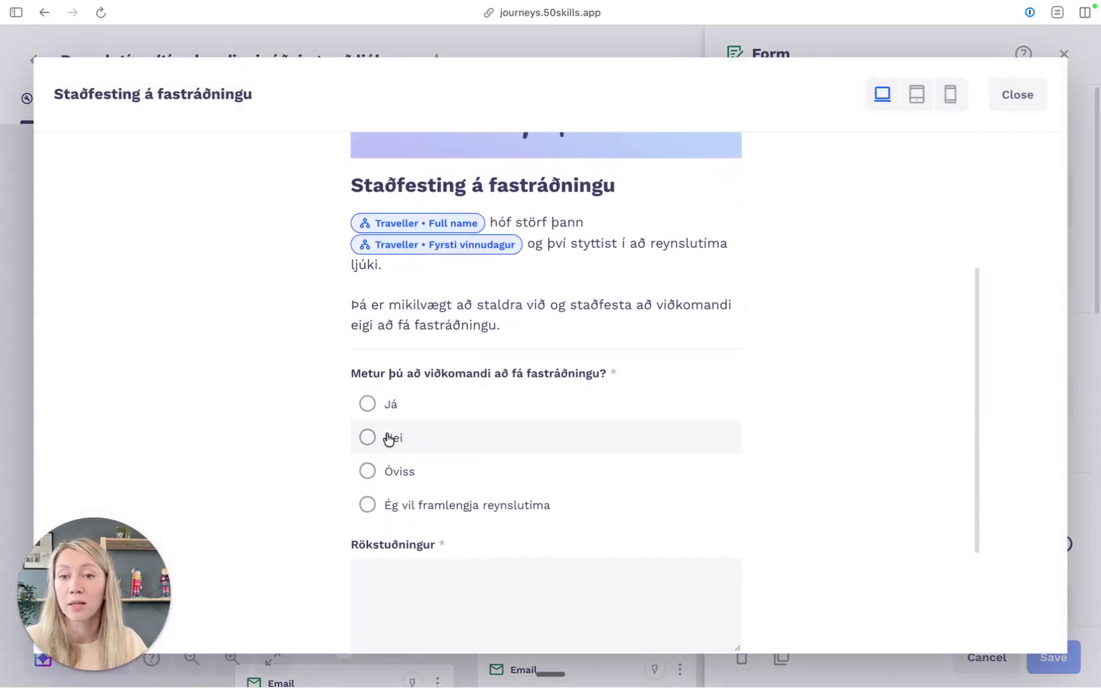
pyautogui.scroll(-1, 385, 428)
pyautogui.click(1036, 97)
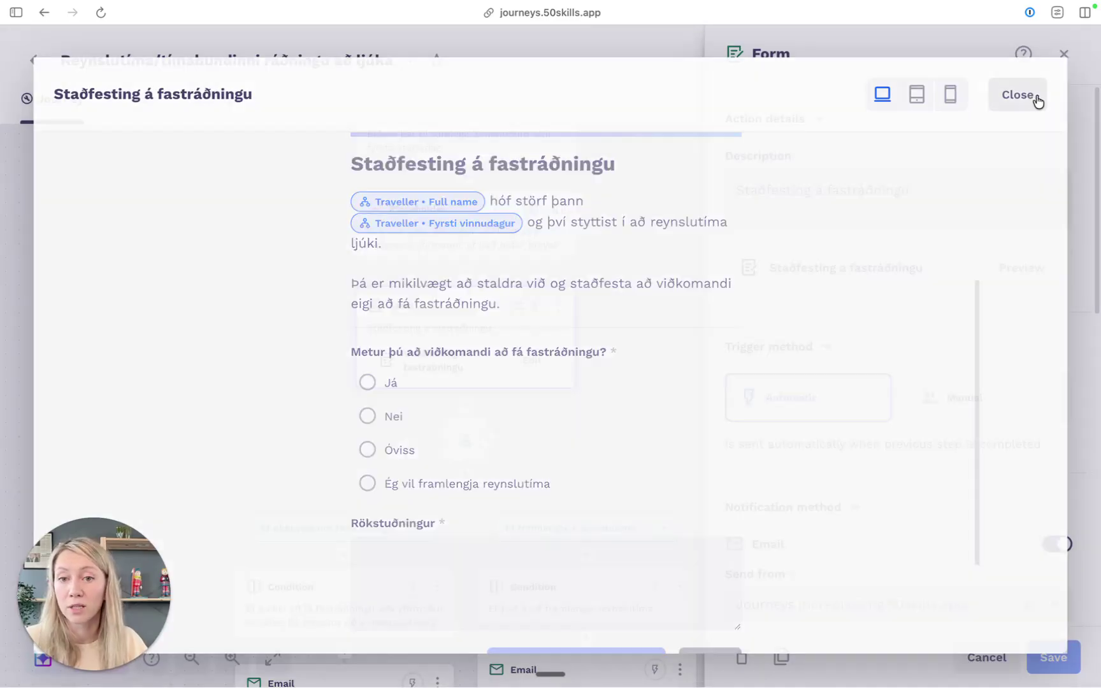
# Step: Examine the "Ef ekki viss um fastráðningu" and "Ef framlengja á reynslutíma" branches, close the Form details, and return to the journey's start
pyautogui.moveTo(278, 459); pyautogui.dragTo(197, 219)
pyautogui.moveTo(640, 598); pyautogui.dragTo(584, 552)
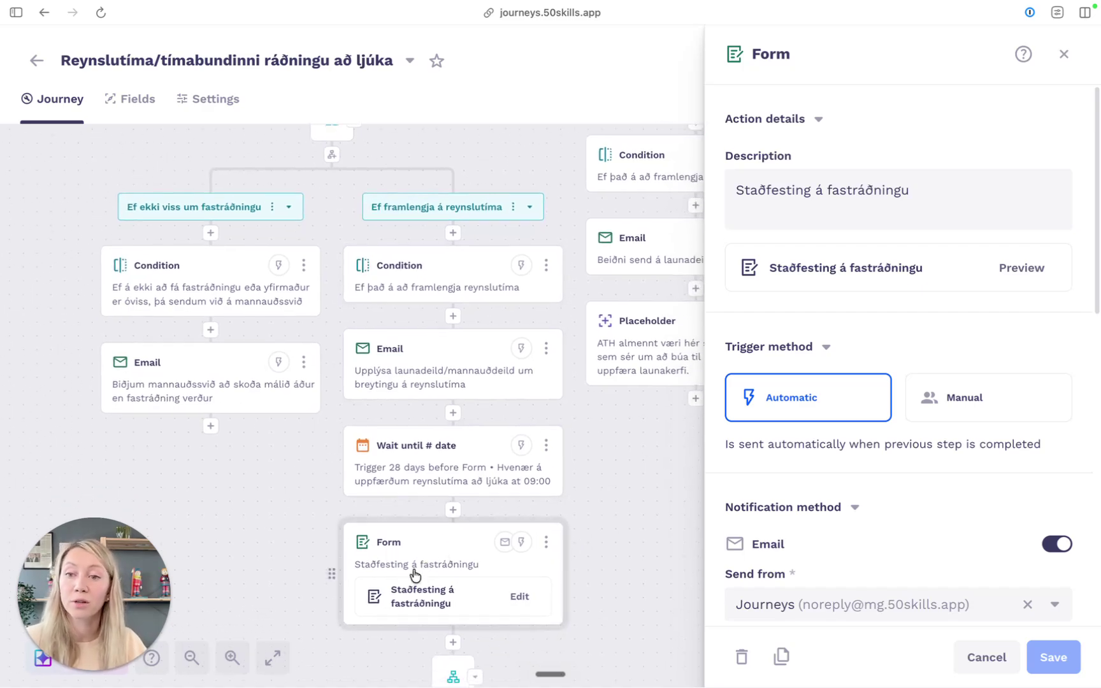
pyautogui.click(1063, 53)
pyautogui.scroll(7, 887, 346)
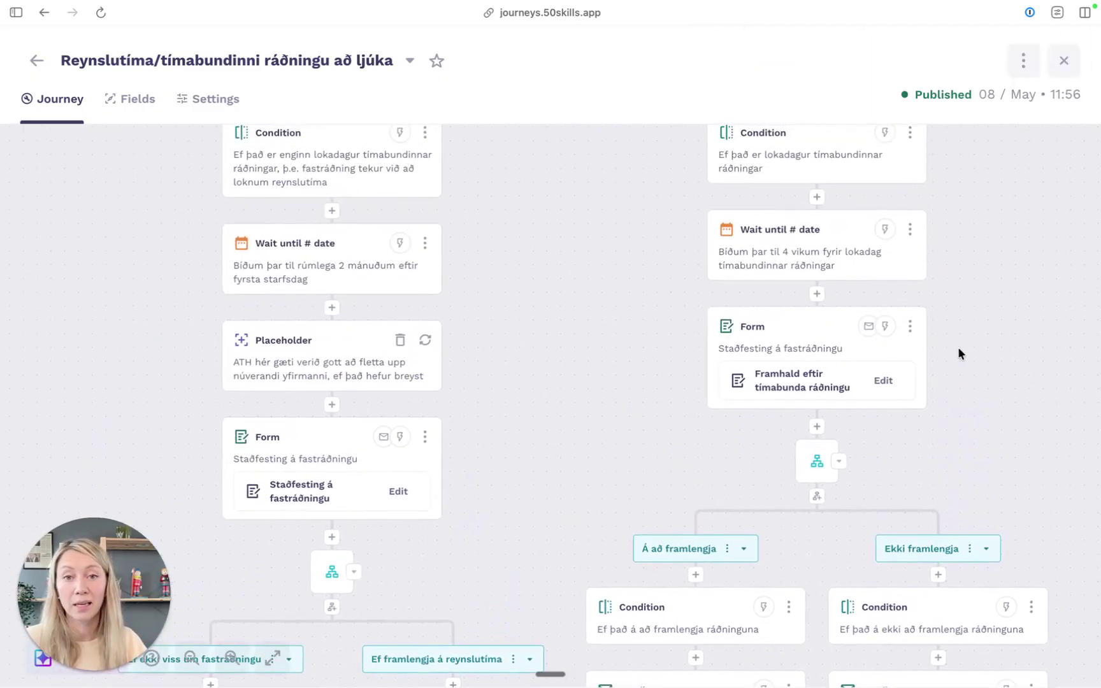
pyautogui.scroll(2, 980, 161)
pyautogui.scroll(2, 958, 169)
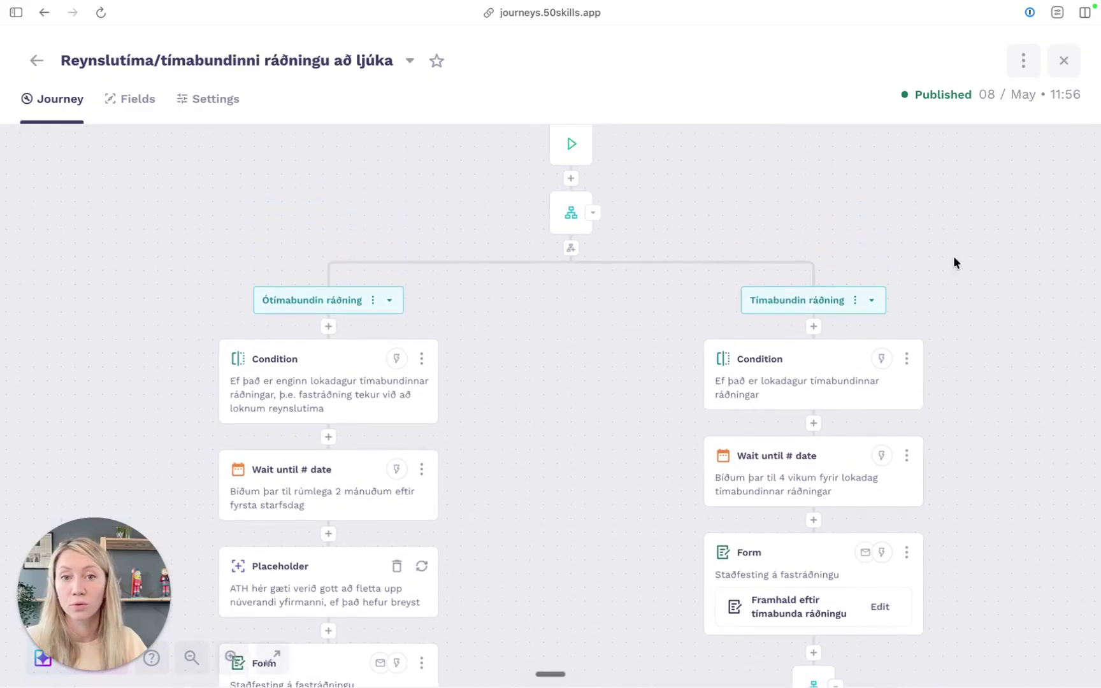